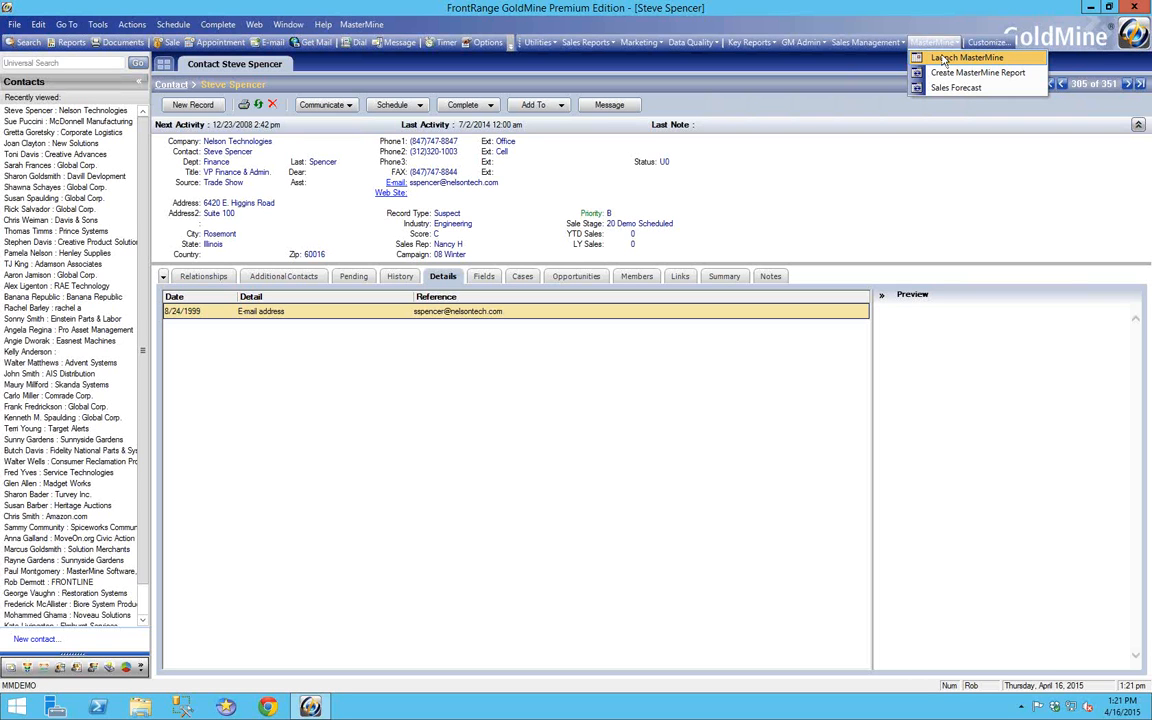
Step: Open the MasterMine Sales Forecast report from GoldMine and maximize its Excel window
click(870, 43)
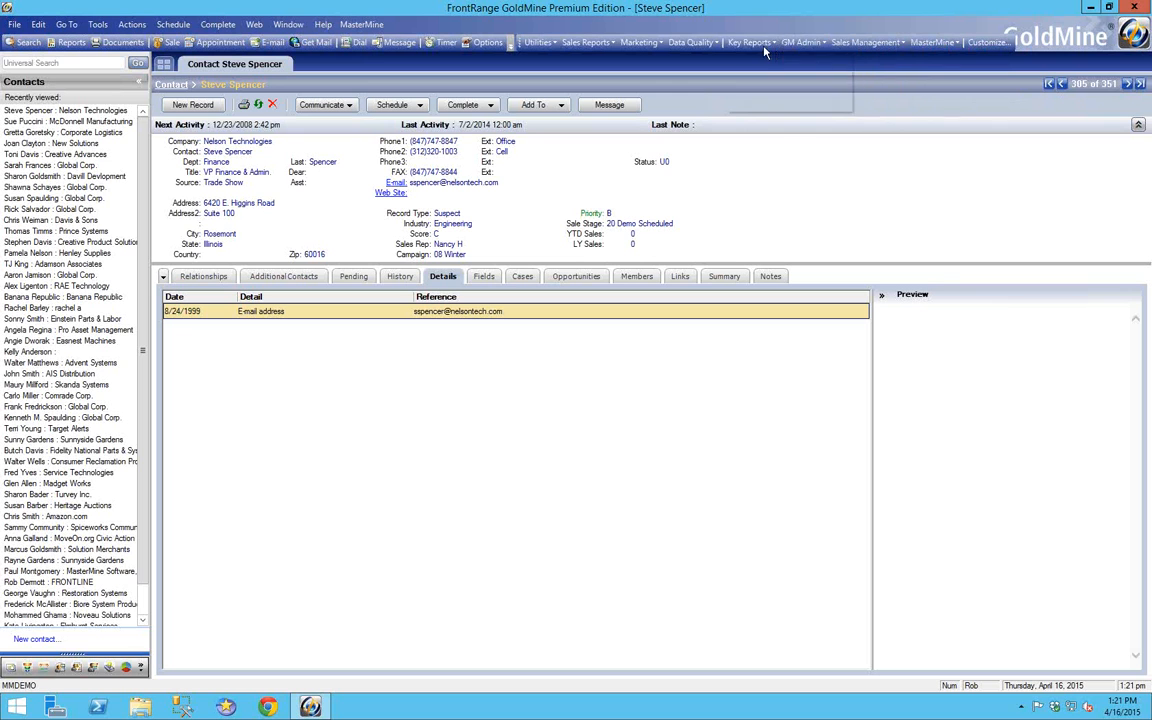
mouse_move(762, 44)
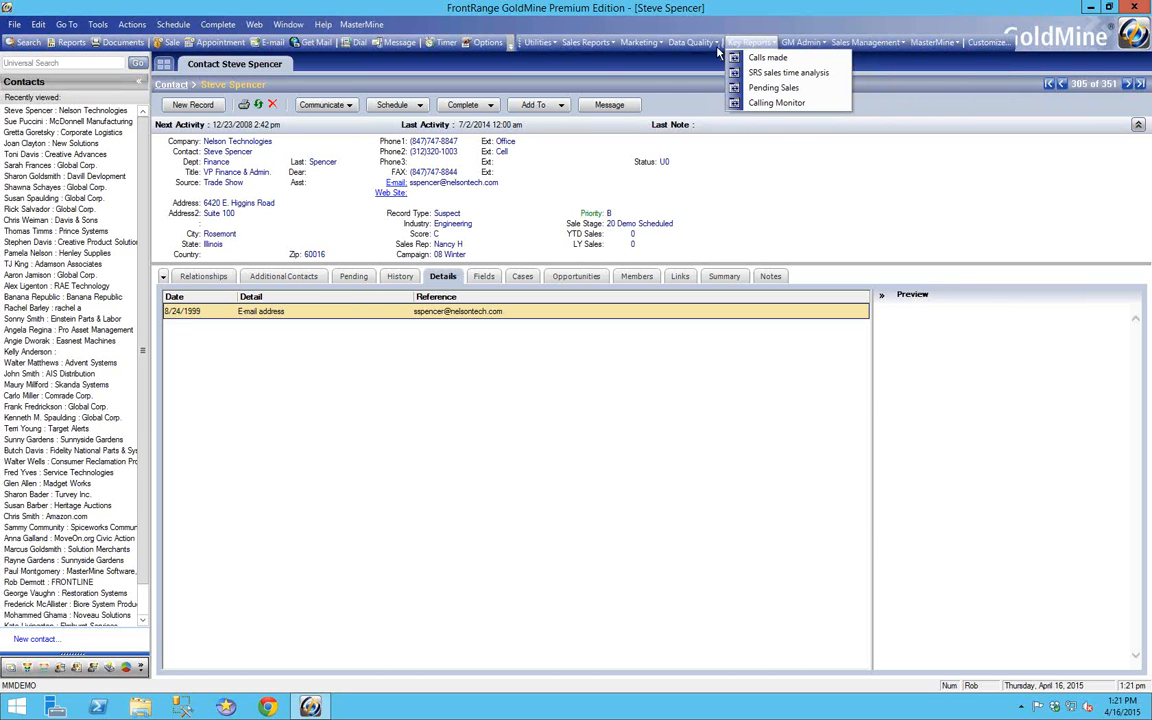
mouse_move(705, 48)
mouse_move(860, 47)
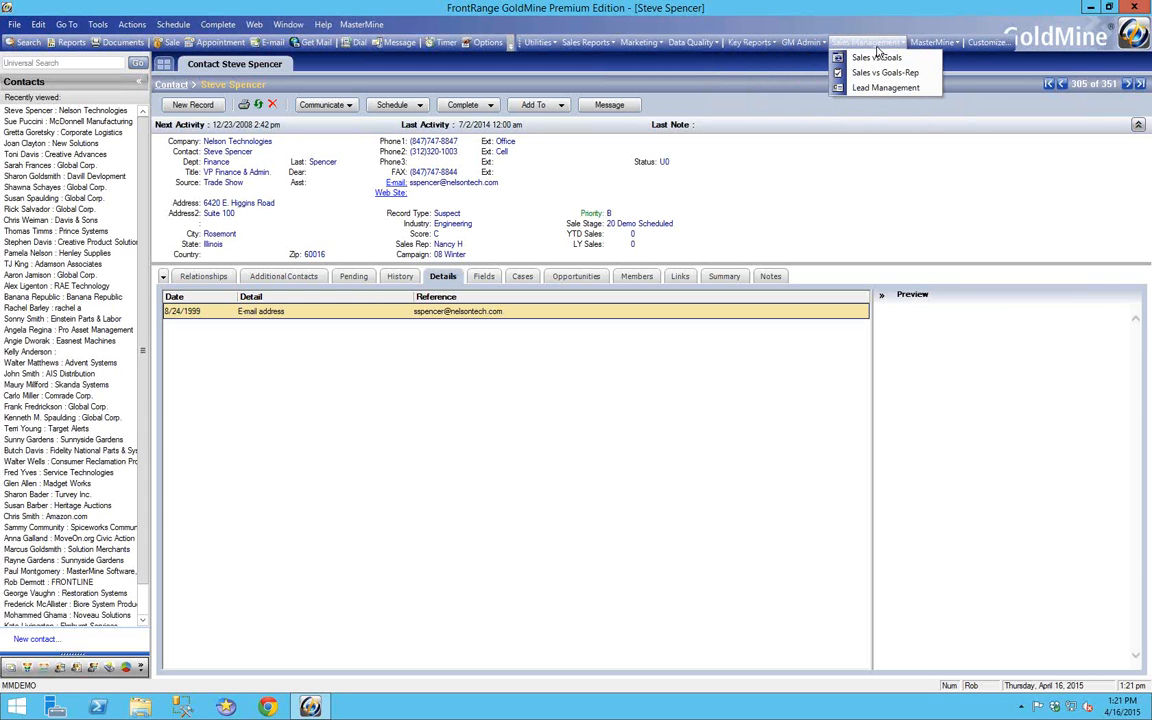
mouse_move(930, 43)
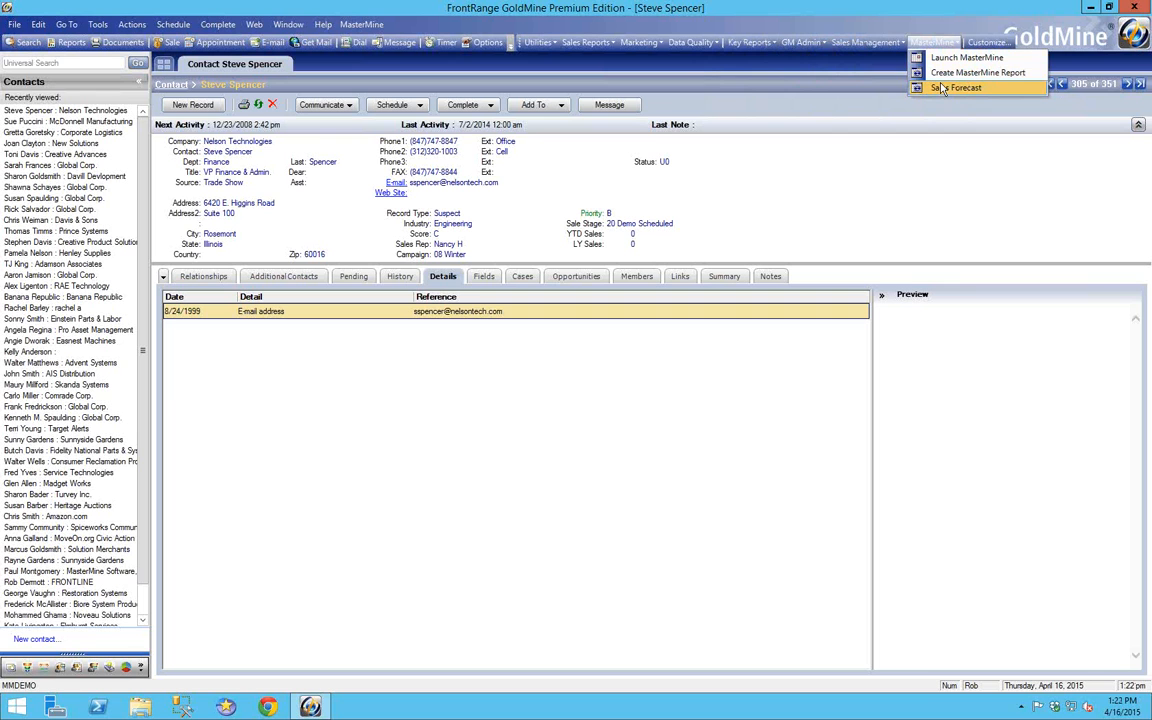
click(942, 89)
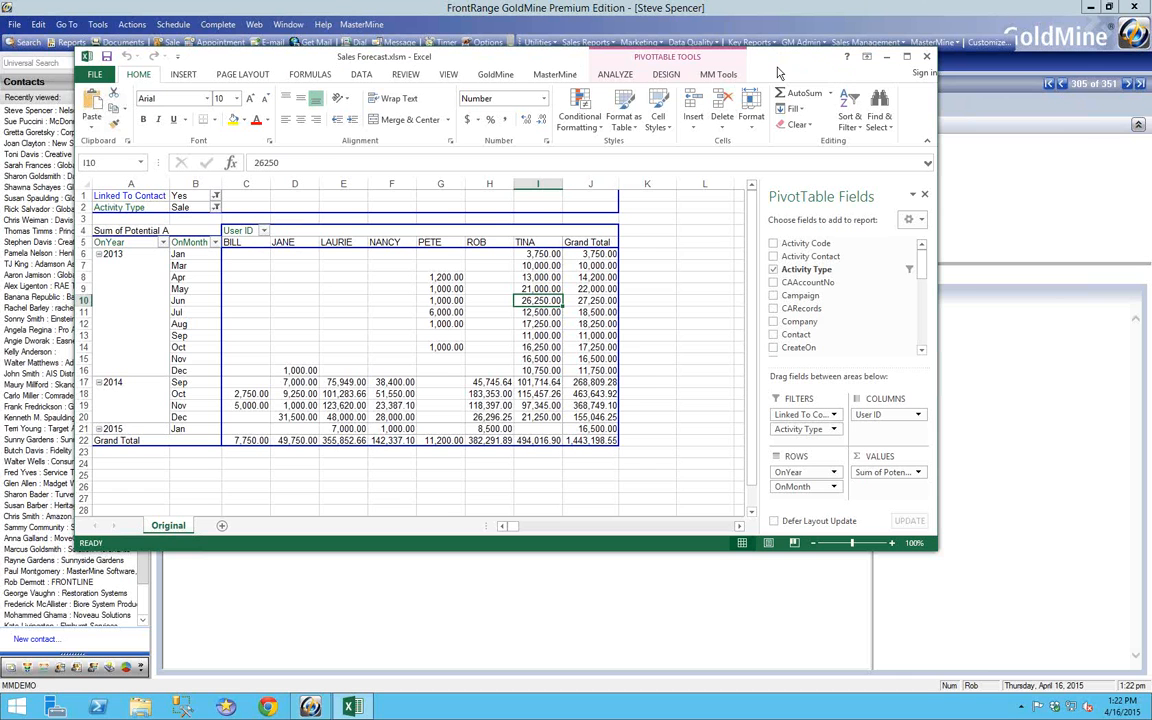
drag(778, 62, 778, 78)
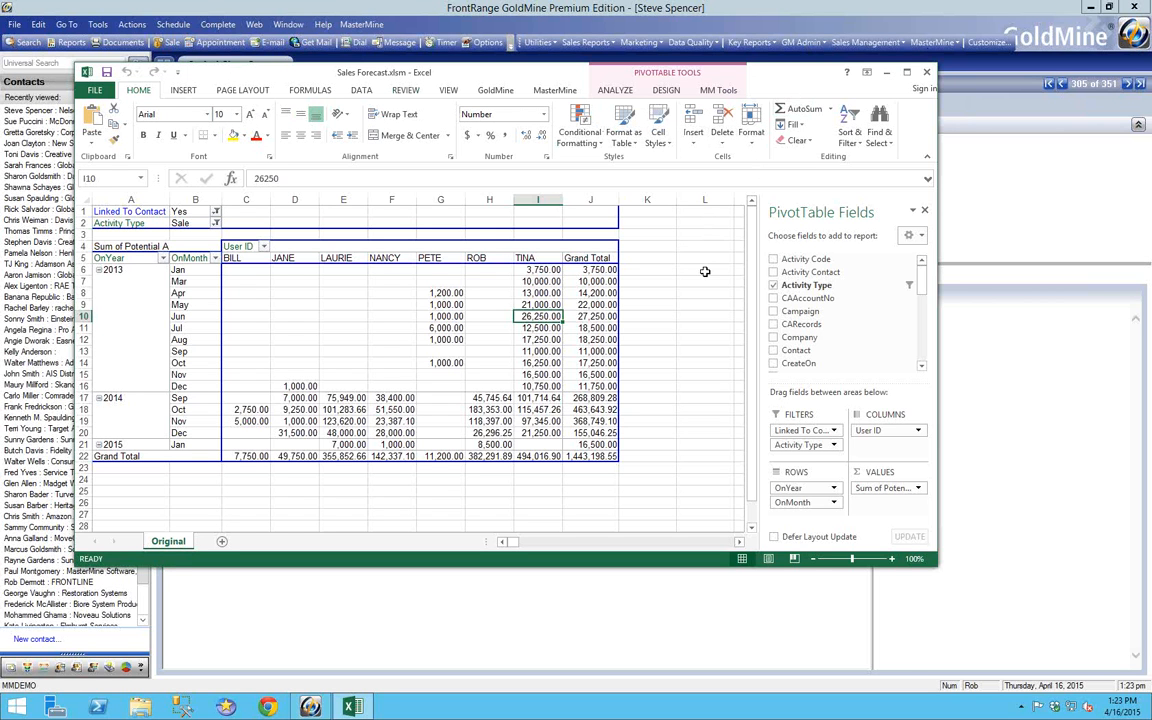
click(906, 73)
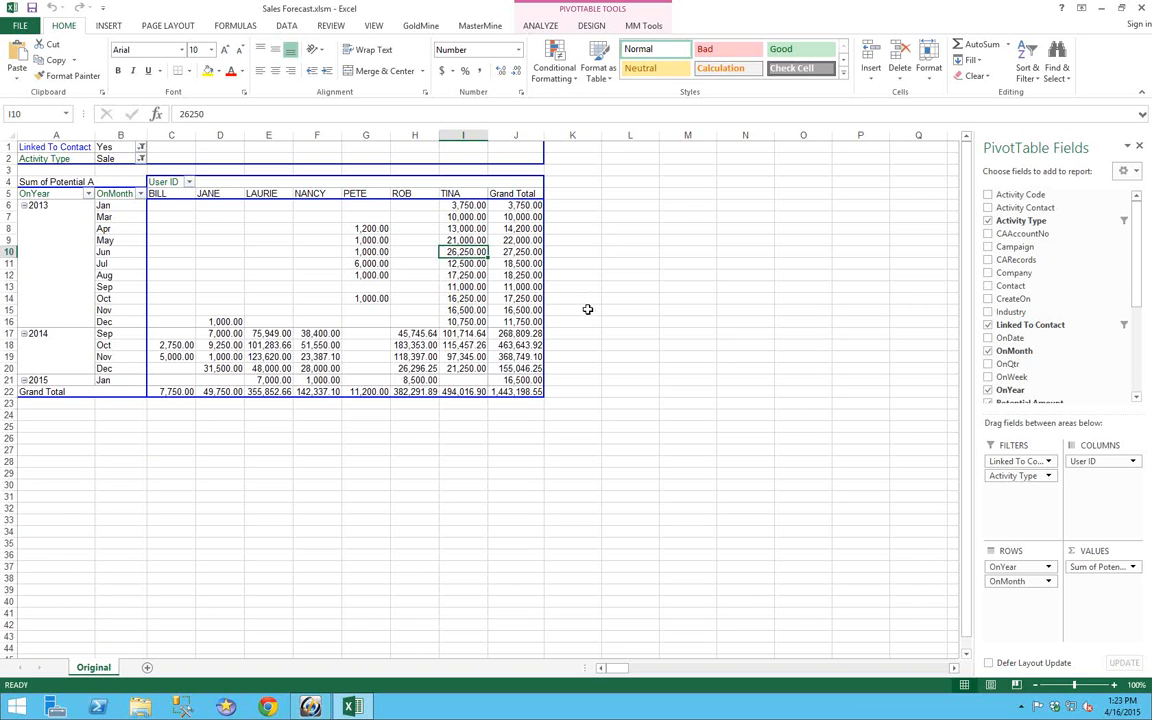
Step: Clone the Original worksheet of the sales forecast with MasterMine's Clone Worksheet command
mouse_move(450, 318)
click(478, 27)
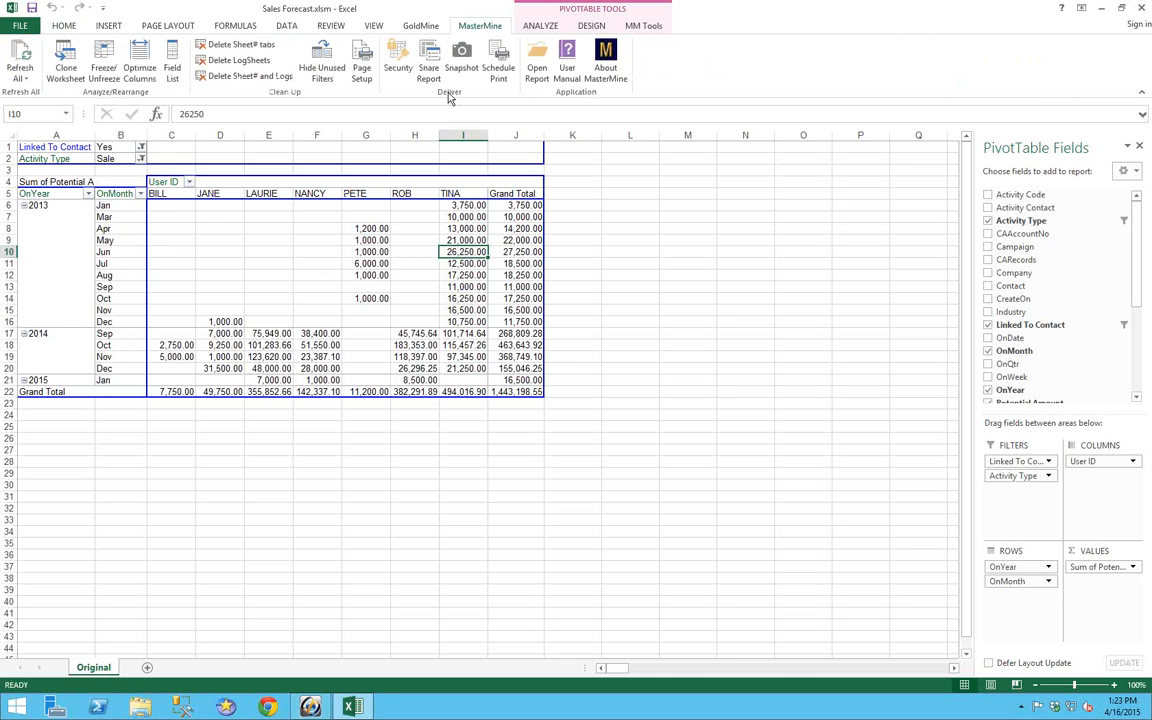
mouse_move(290, 345)
click(18, 60)
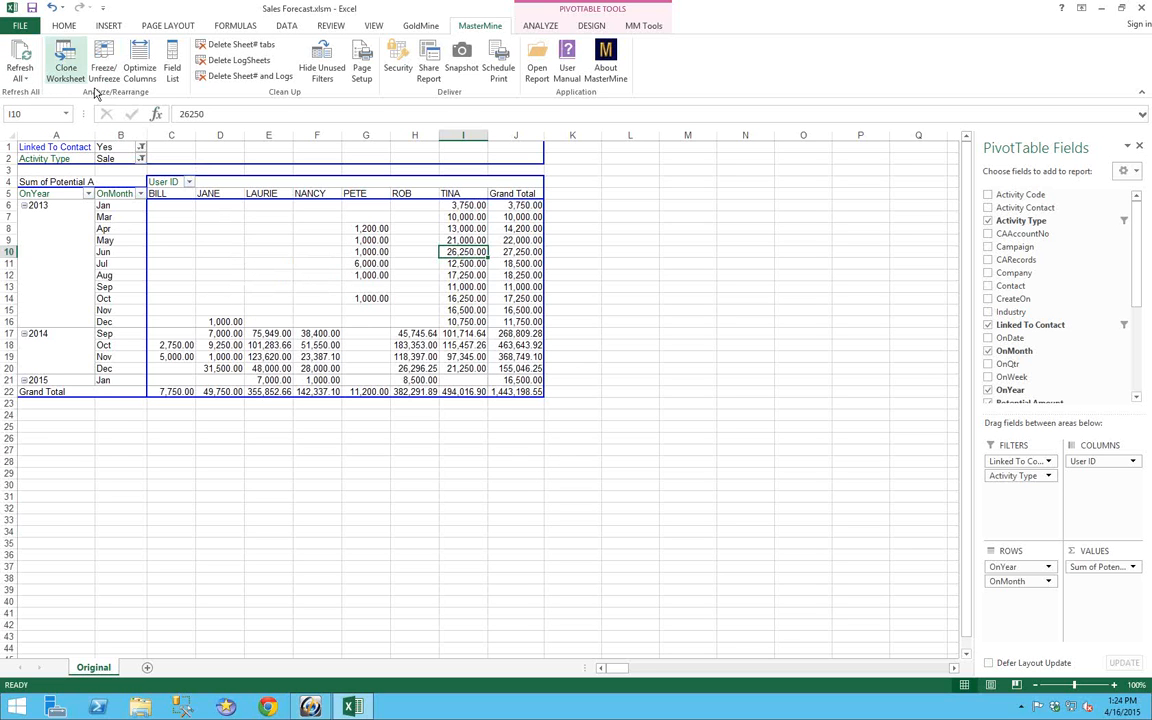
mouse_move(360, 266)
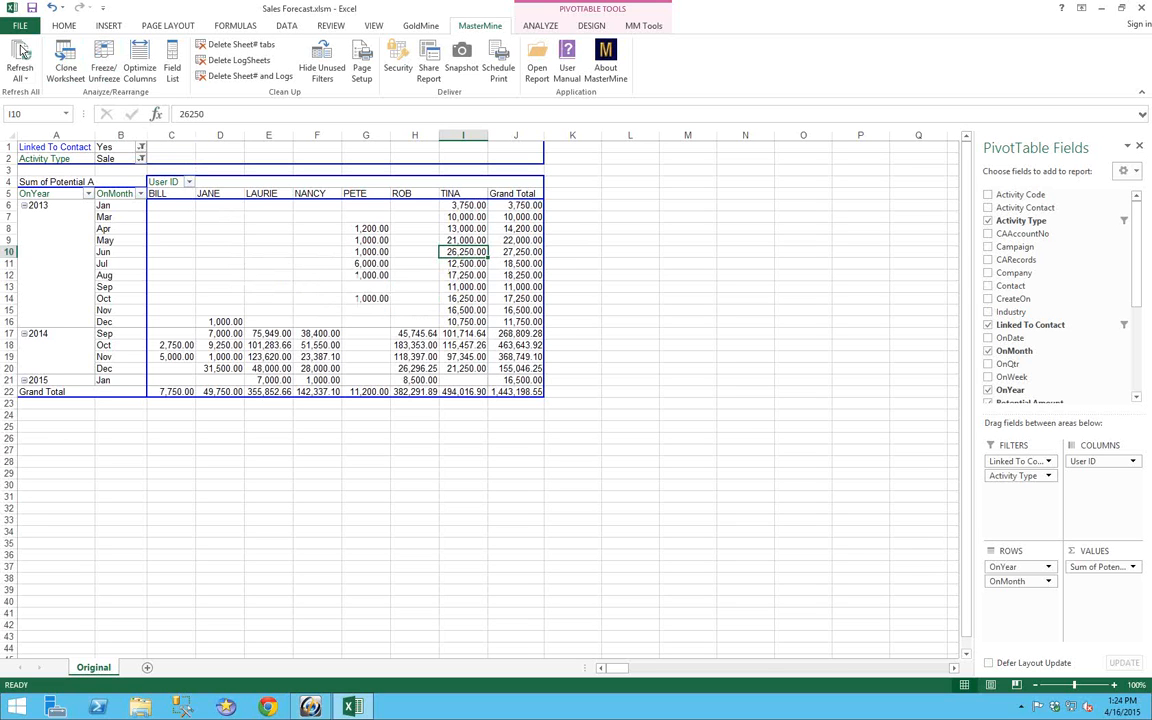
click(72, 58)
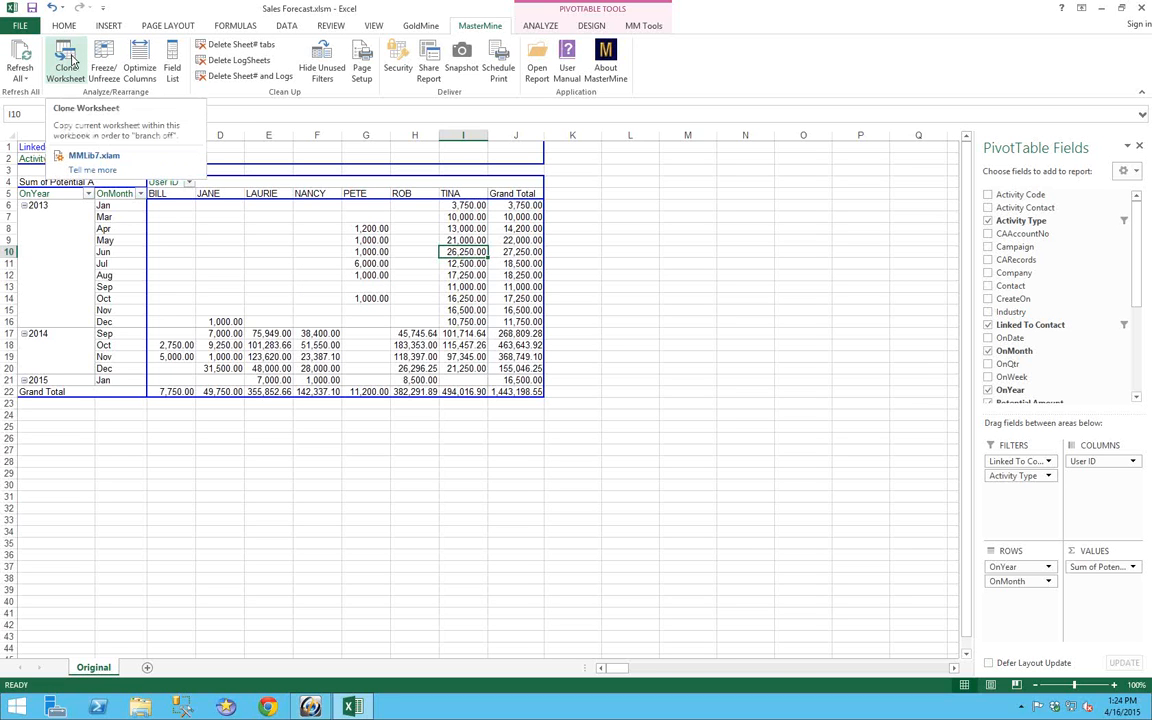
click(72, 58)
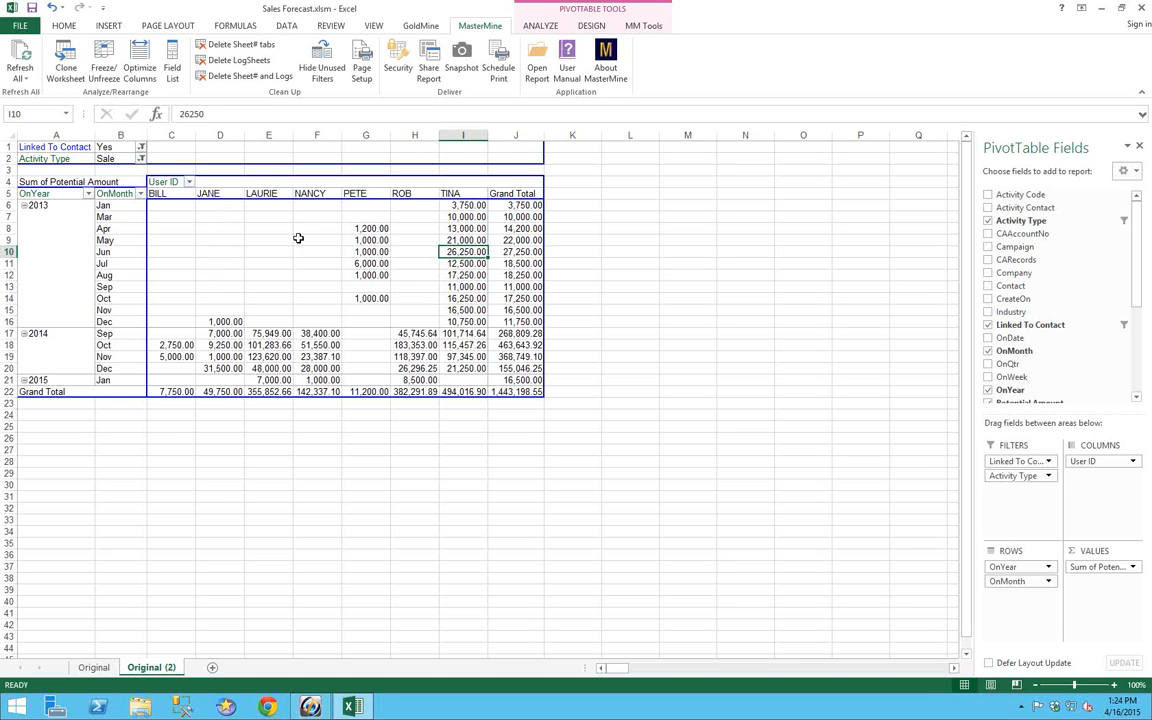
Step: Move the User ID field from the pivot table's columns to the report filters and back to the columns
mouse_move(257, 226)
drag(163, 186, 83, 167)
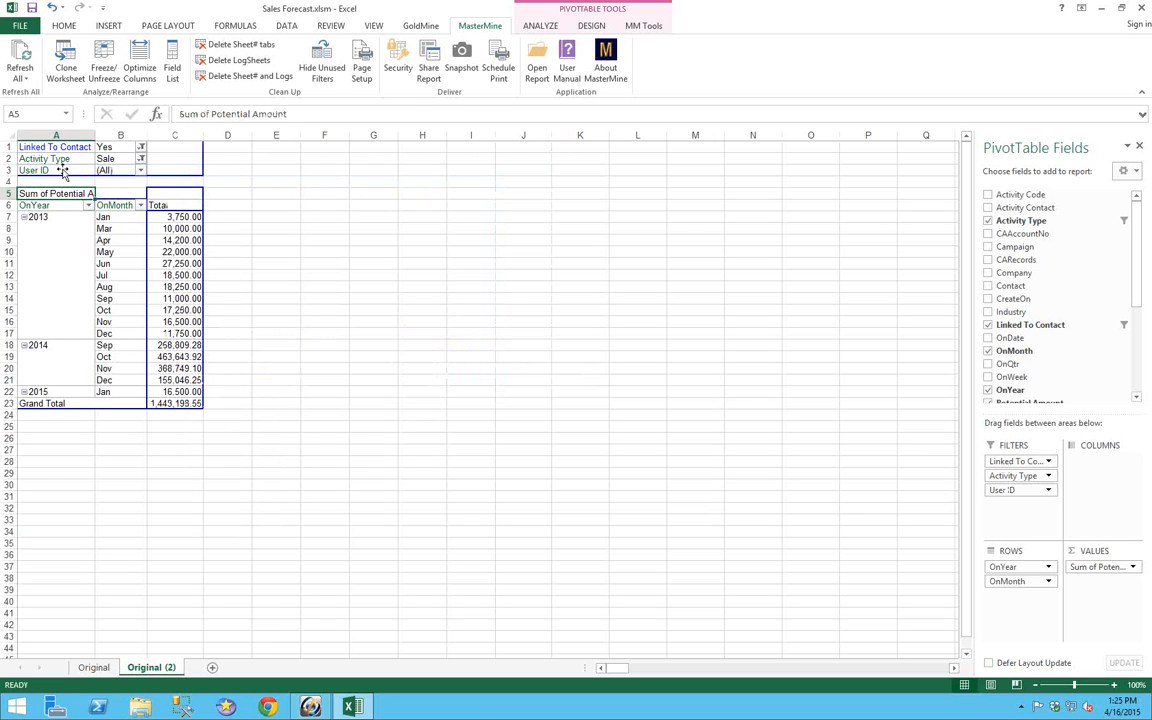
drag(62, 171, 165, 196)
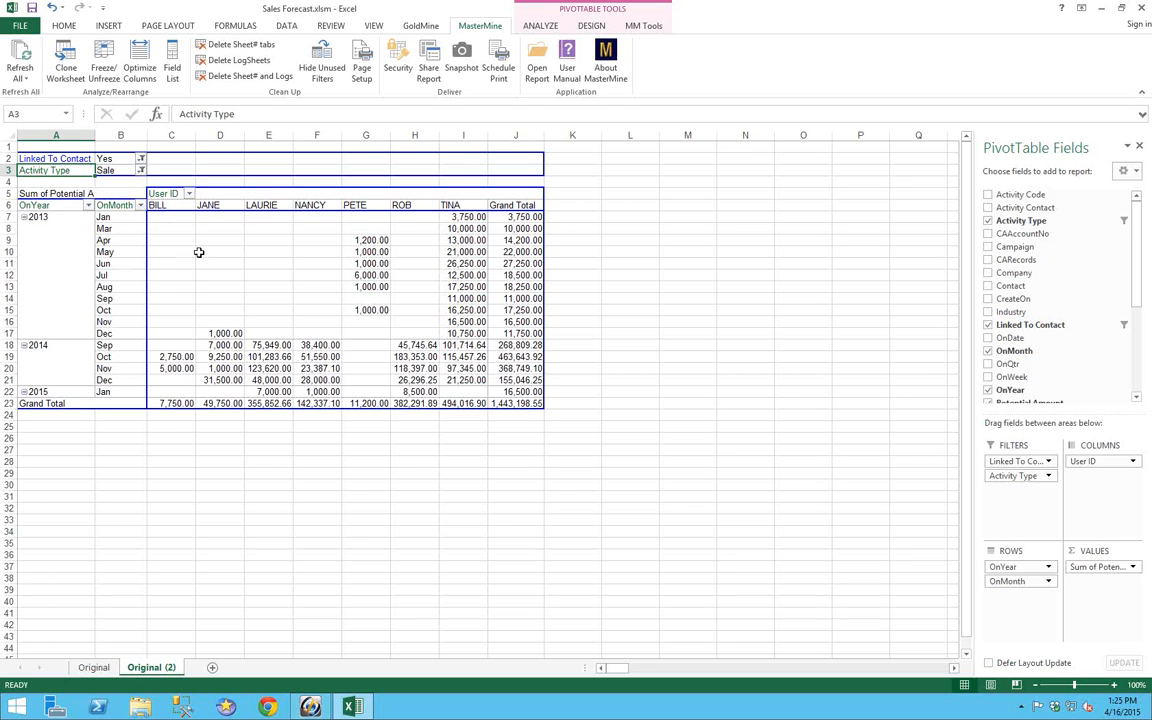
Step: Try moving the User ID field from the columns to the report filters twice, undoing each move
mouse_move(199, 252)
drag(155, 193, 80, 176)
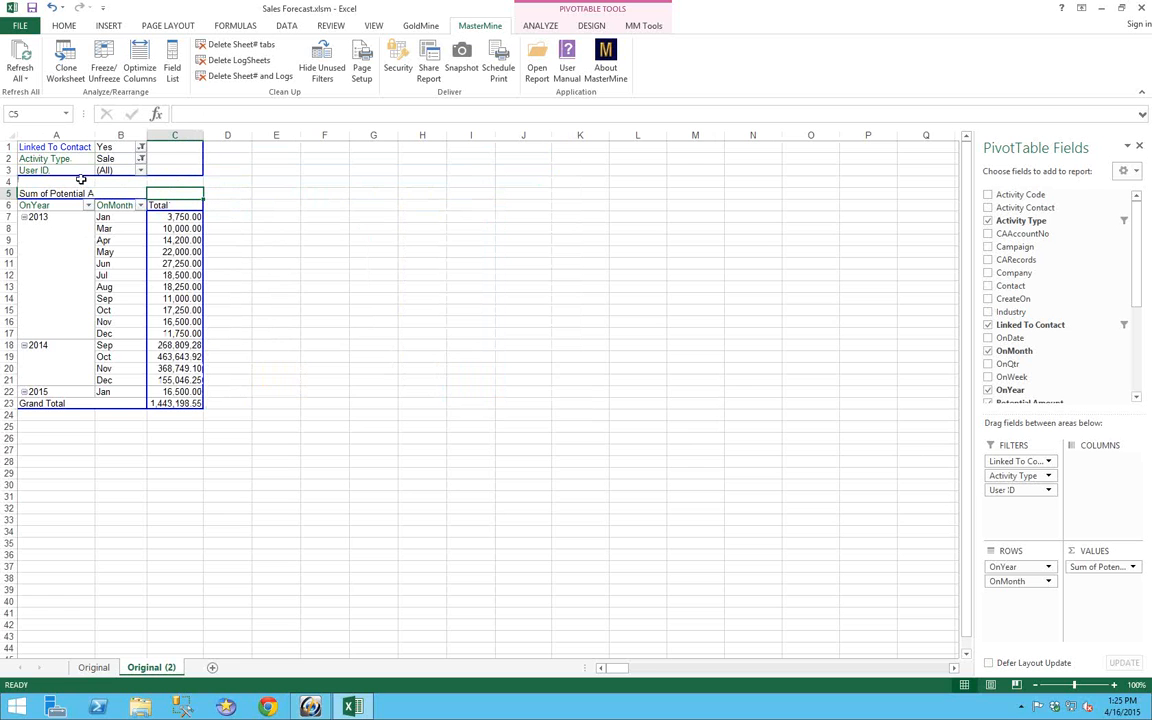
click(52, 8)
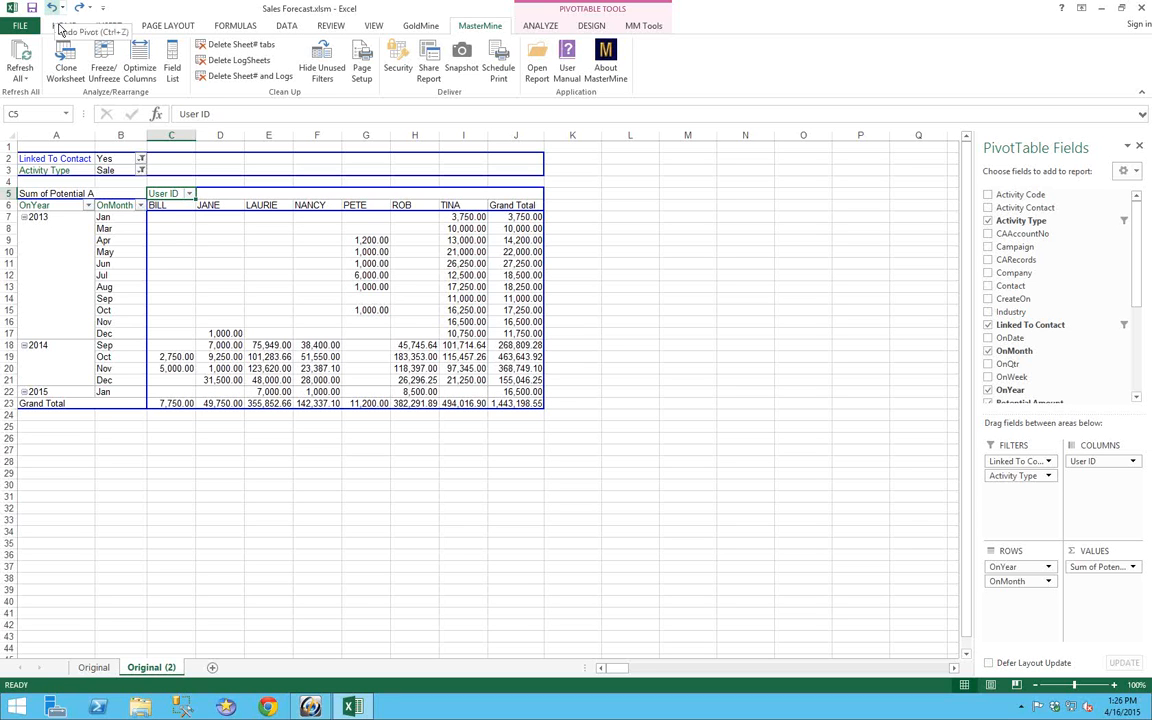
drag(162, 193, 88, 180)
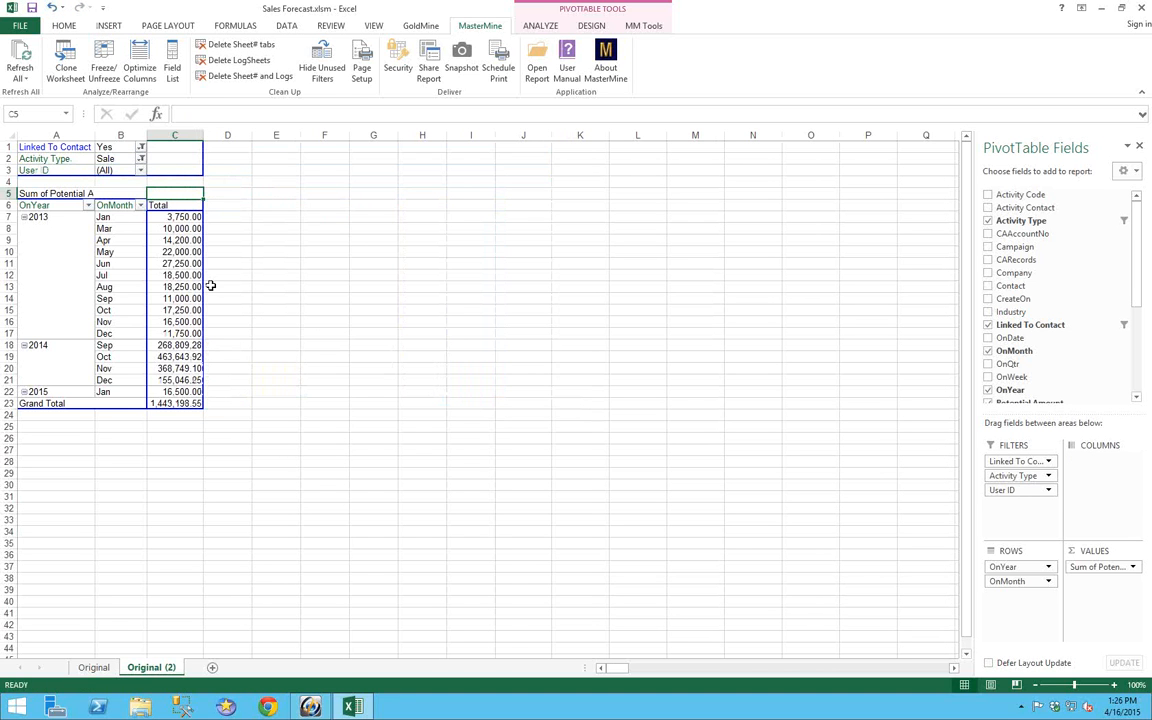
key(ctrl+z)
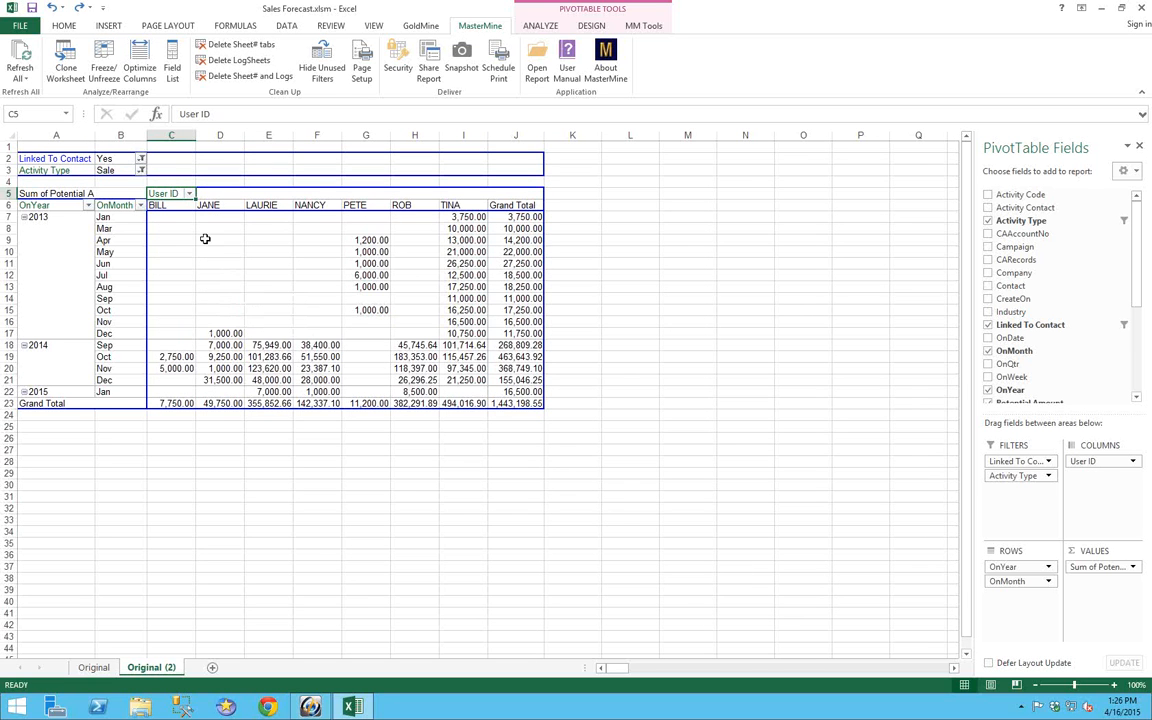
Step: Try removing the User ID field from the pivot table and undo the removal
drag(161, 193, 162, 525)
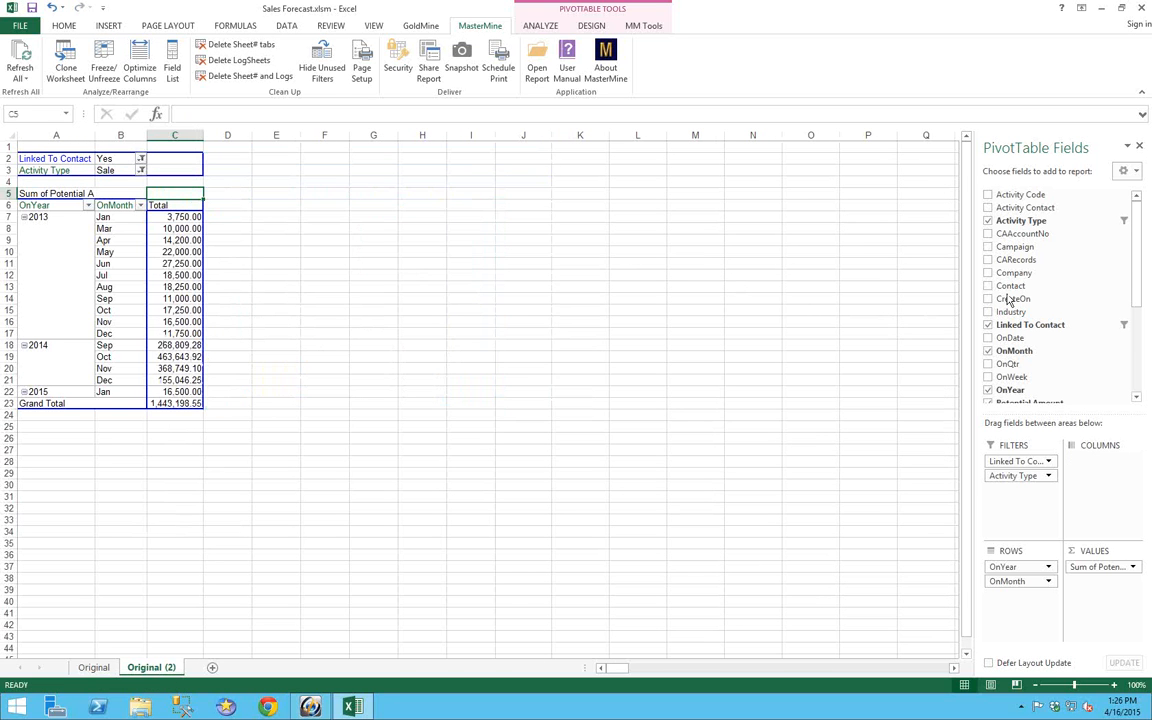
scroll(1134, 338, down, 1)
scroll(1134, 338, down, 3)
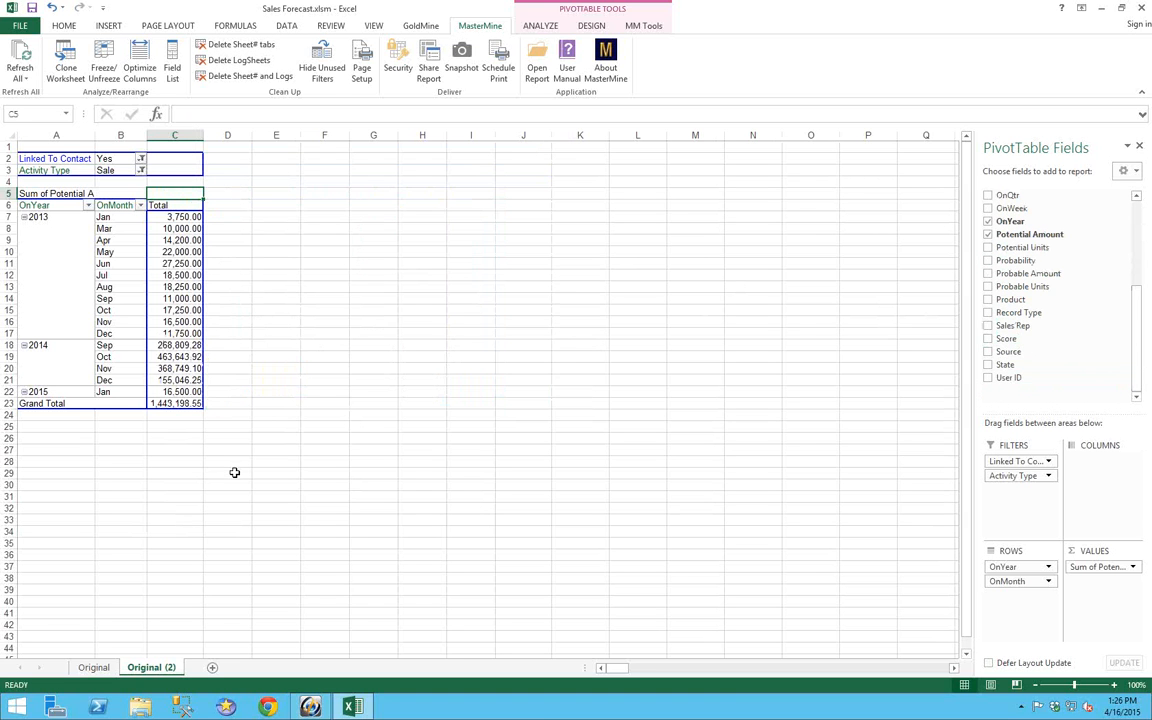
key(ctrl+z)
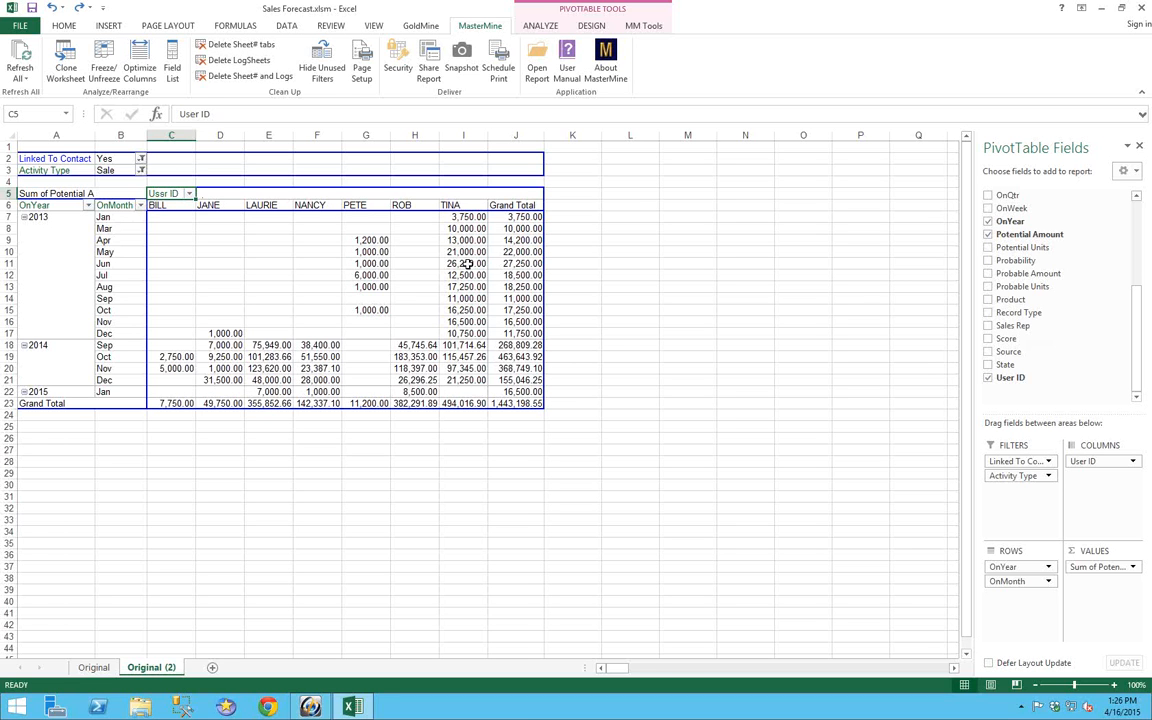
Step: Move the User ID field to the report filters and filter the report to the last user in its list
drag(165, 192, 126, 160)
click(140, 170)
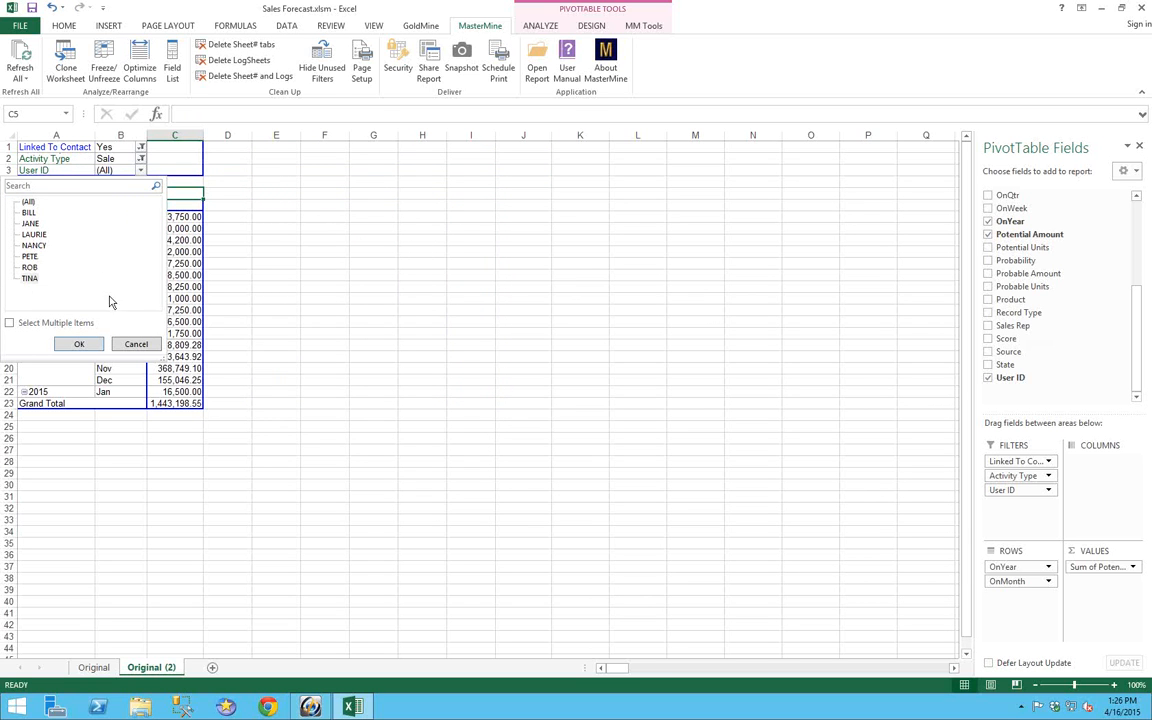
click(31, 279)
click(78, 344)
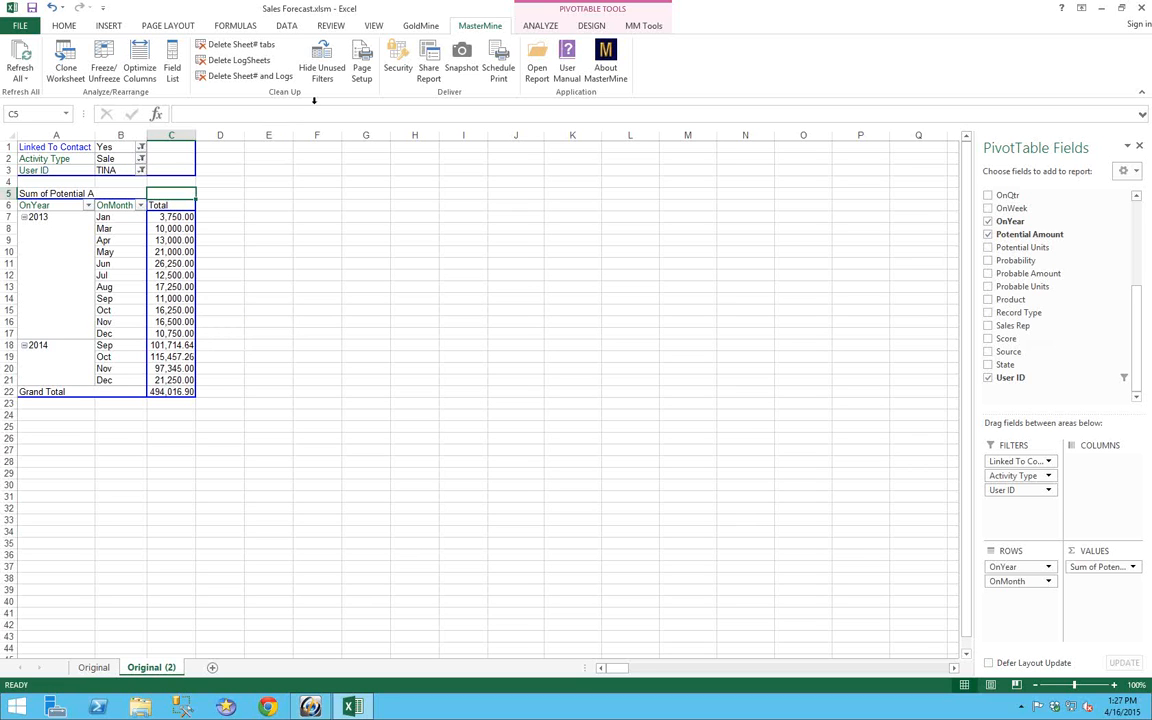
Step: Preview the filtered worksheet from MasterMine's Page Setup and print one copy
click(362, 62)
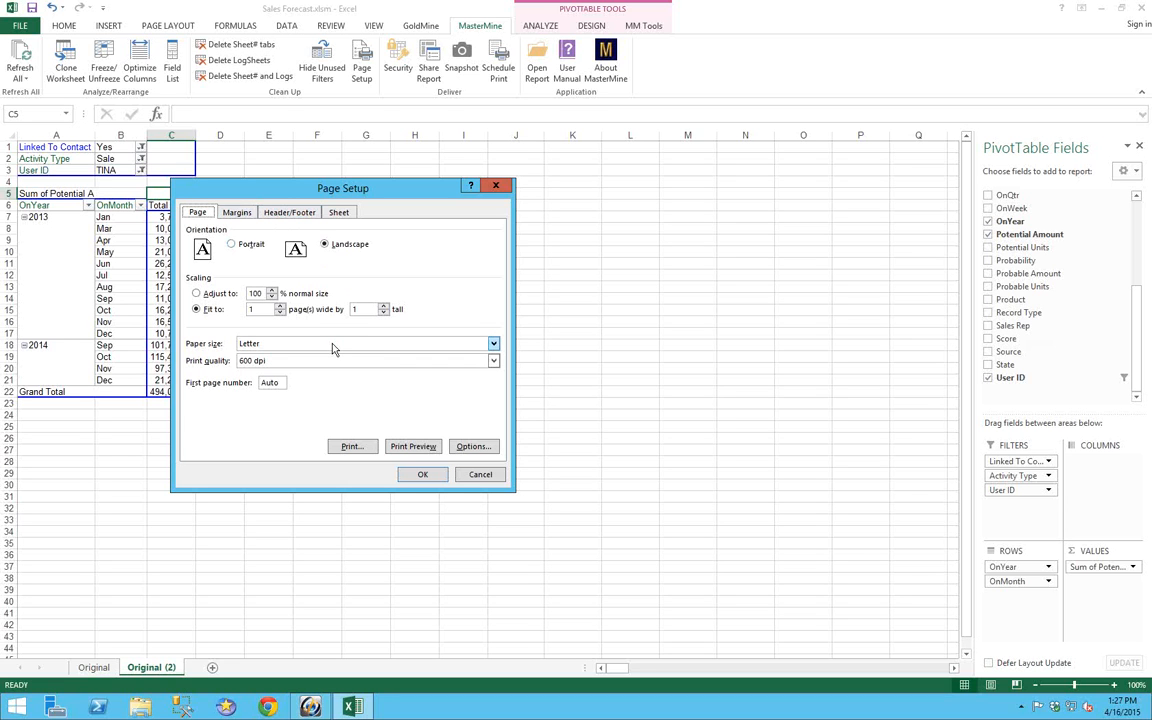
click(403, 450)
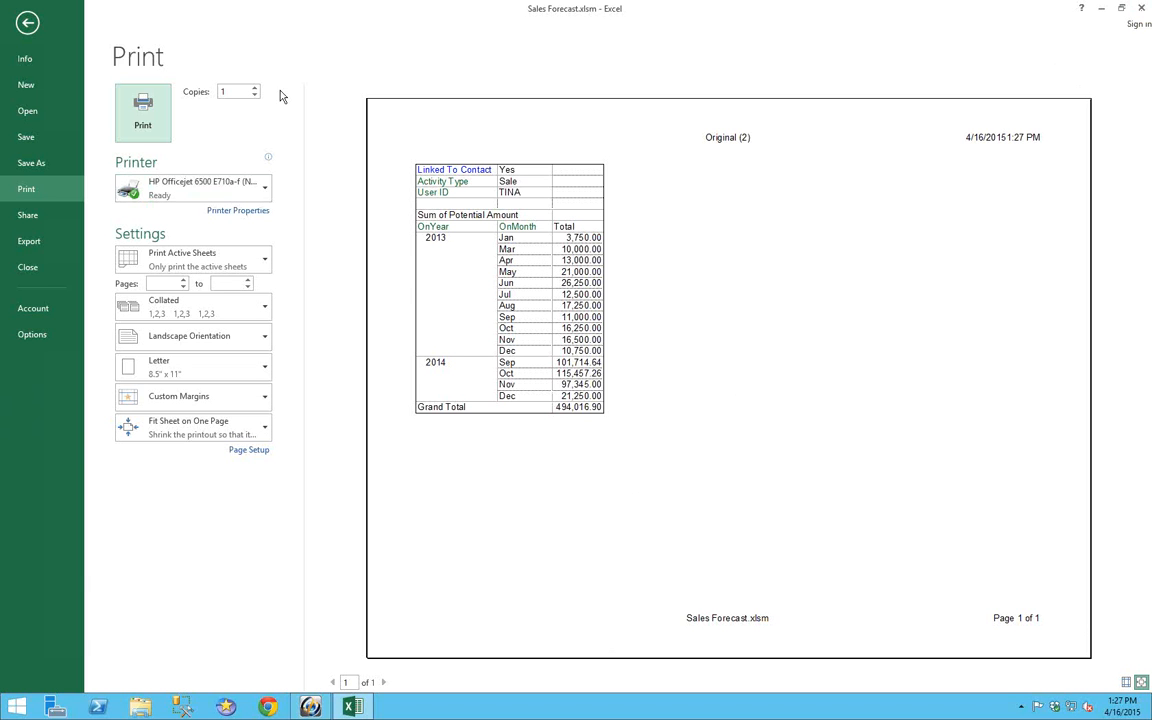
click(145, 126)
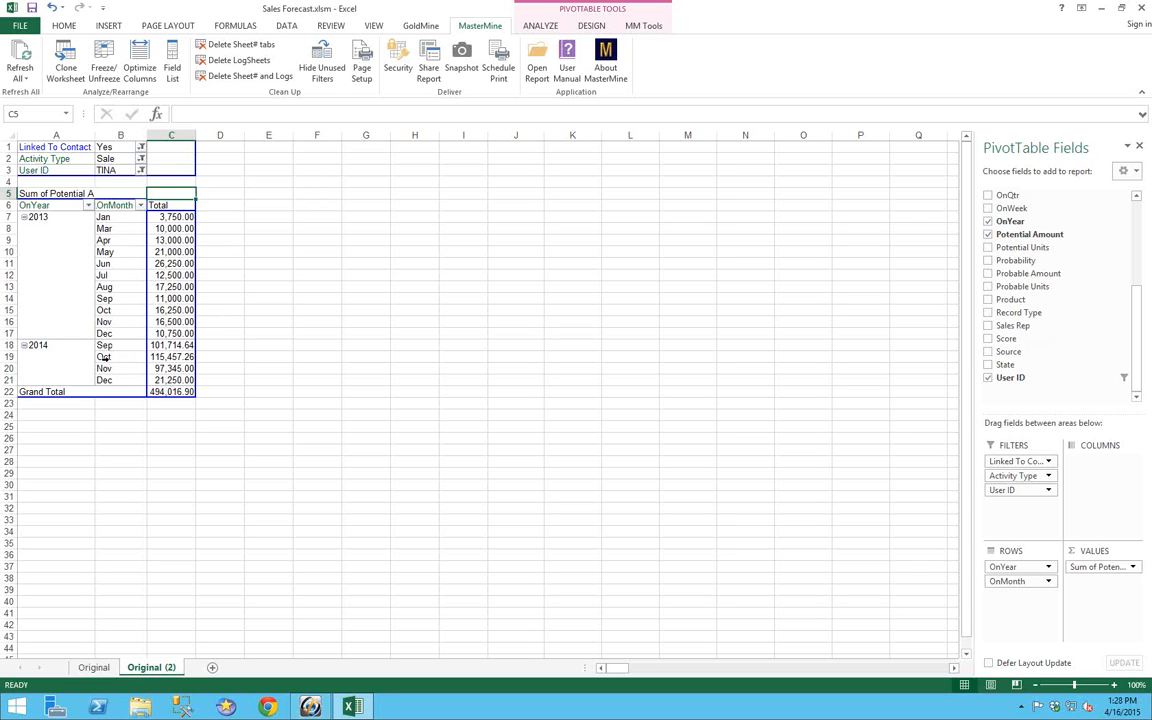
Step: Move the OnYear field from the rows to the report filters and filter it to 2014
click(52, 205)
drag(73, 178, 128, 157)
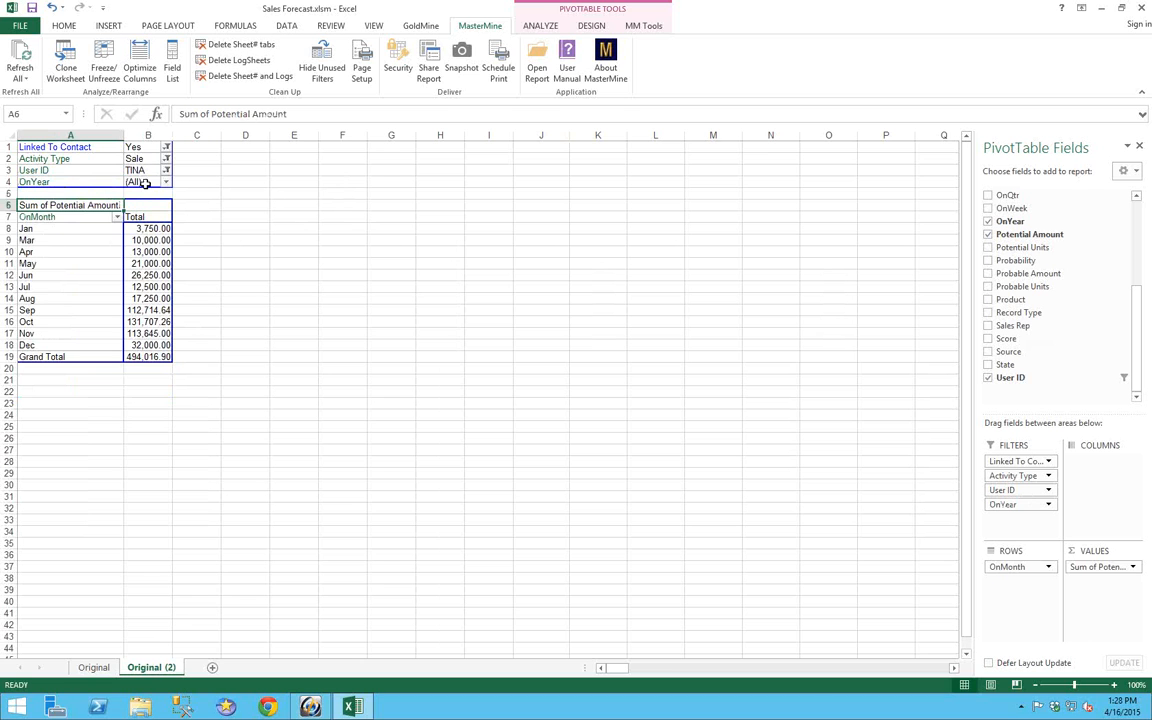
click(166, 183)
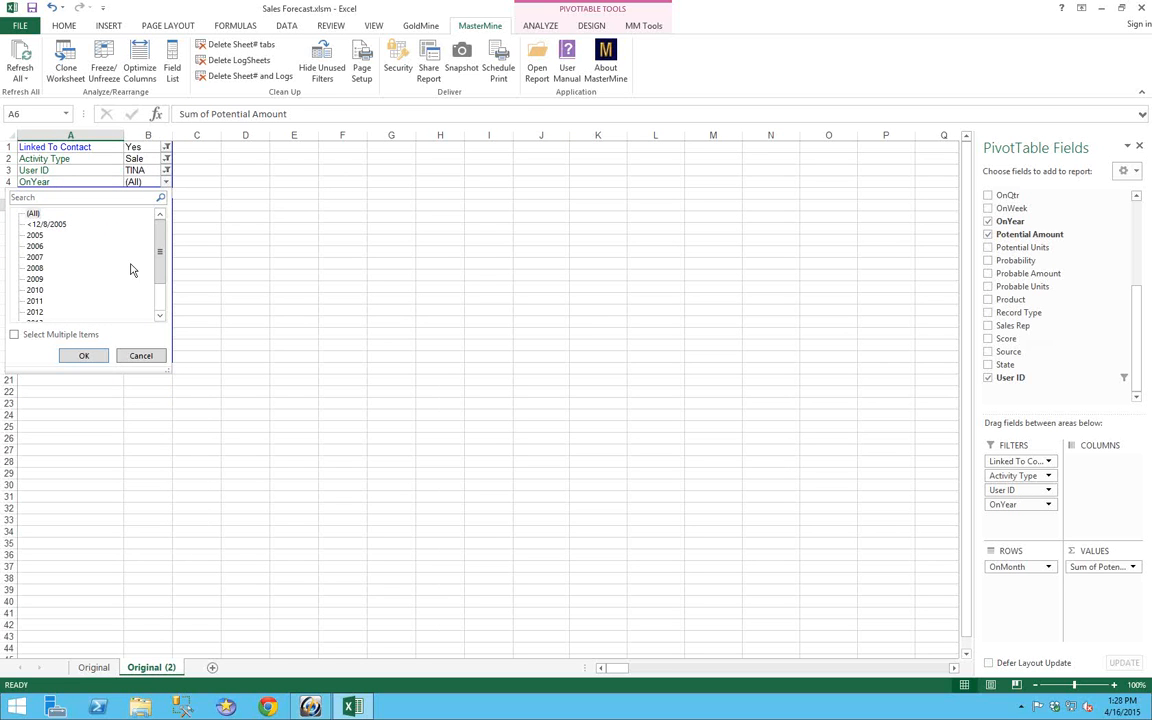
scroll(152, 290, down, 2)
click(35, 289)
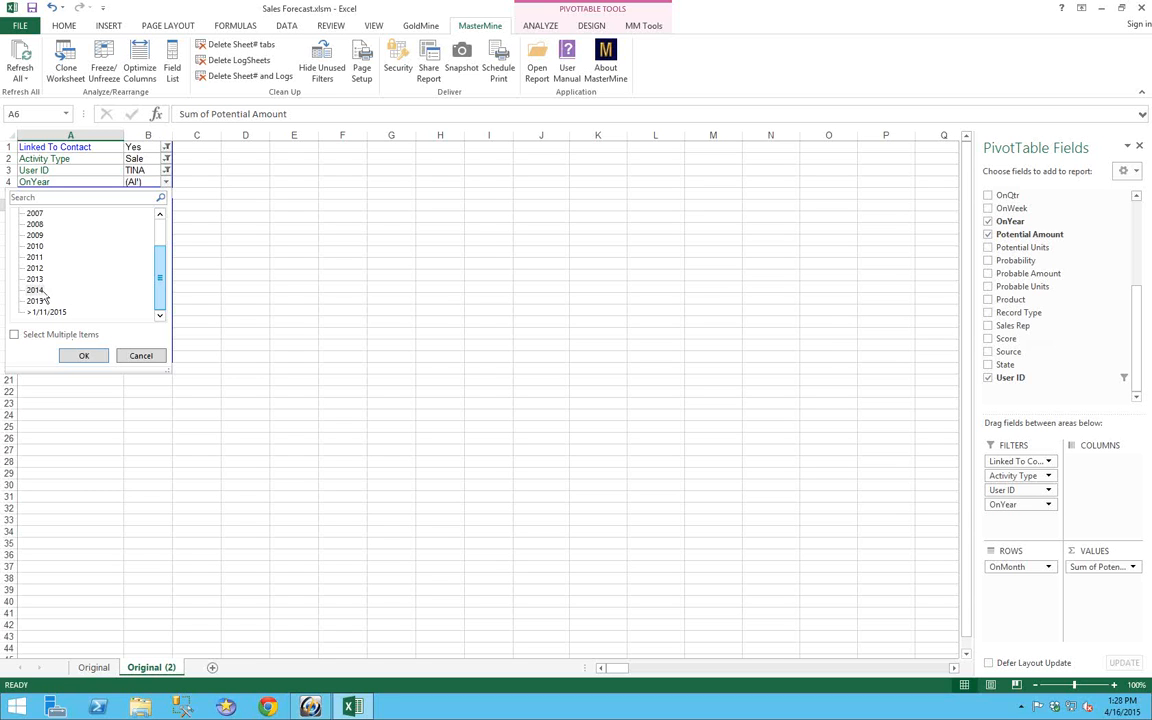
click(72, 356)
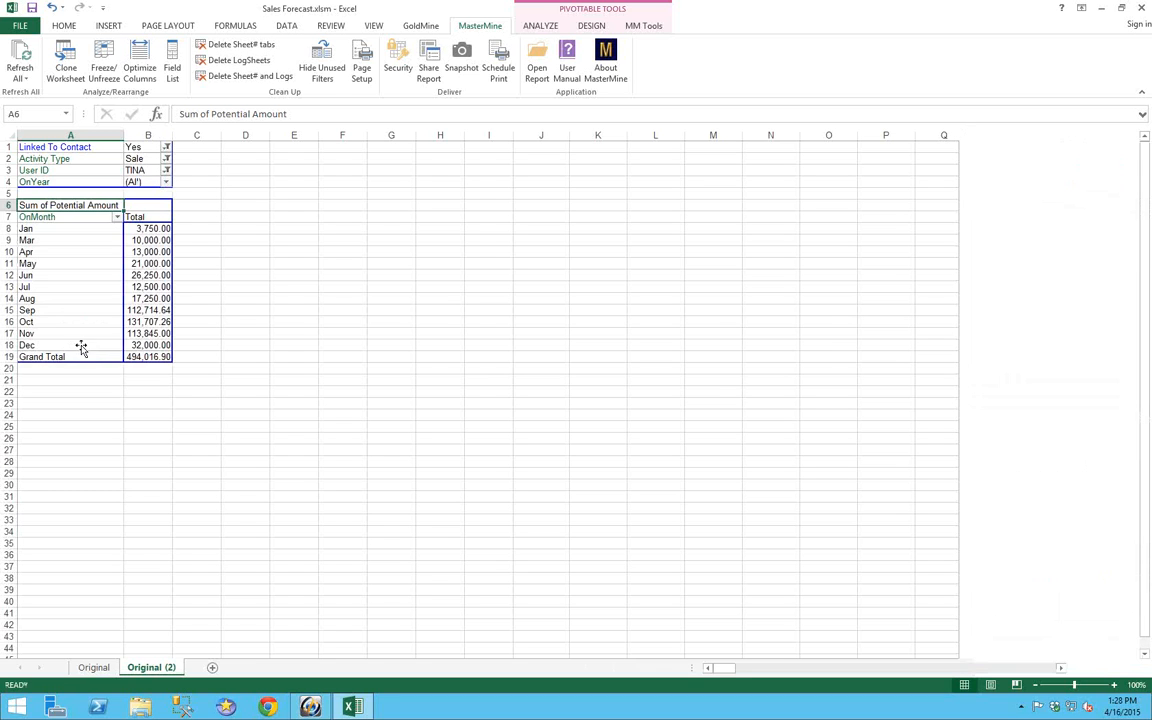
click(80, 345)
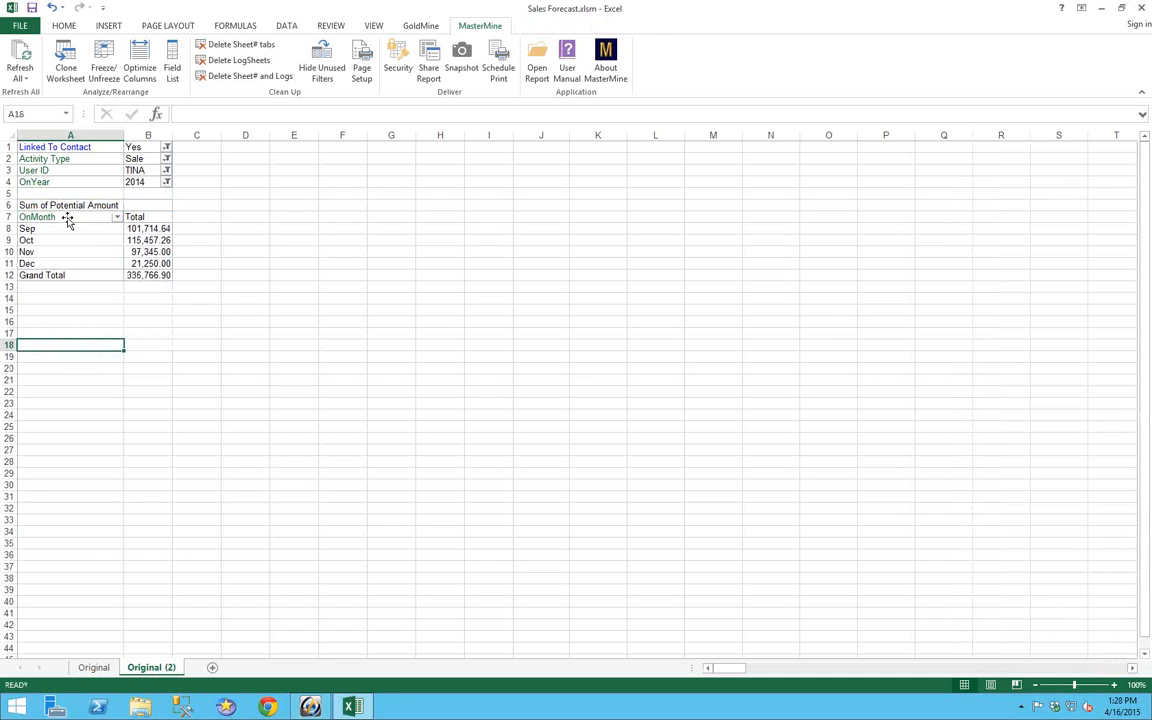
Step: Move the OnMonth field to the pivot table's columns and add the Product field as its rows
drag(68, 221, 148, 214)
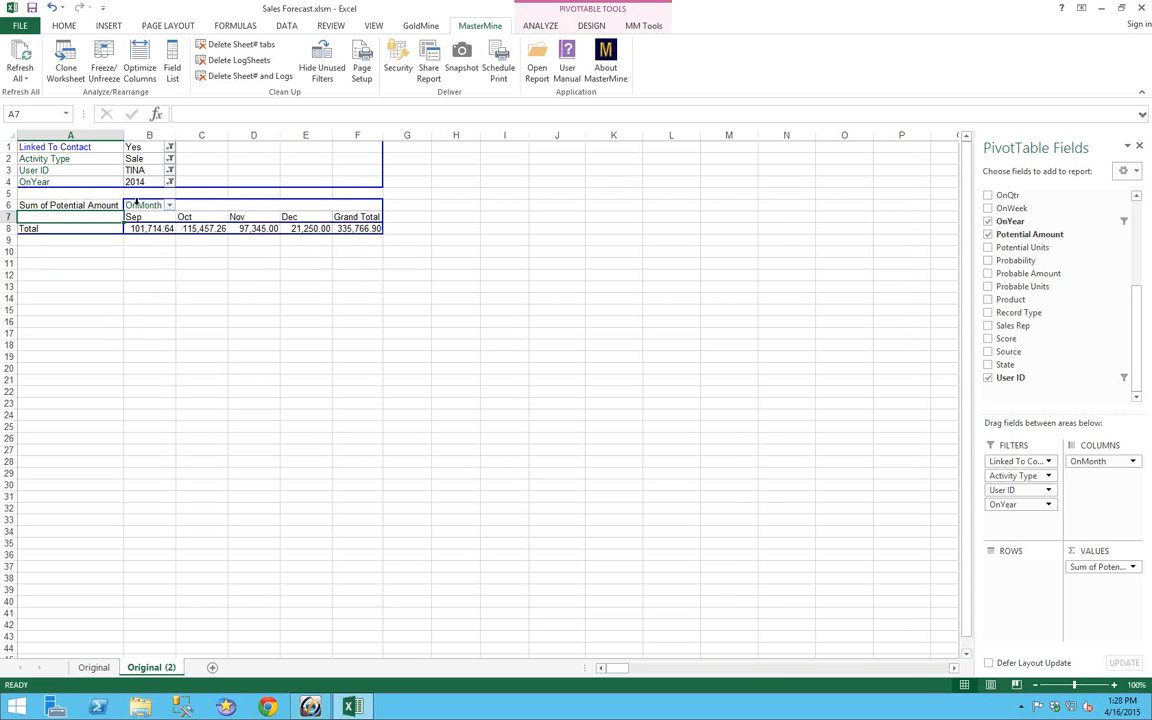
mouse_move(247, 229)
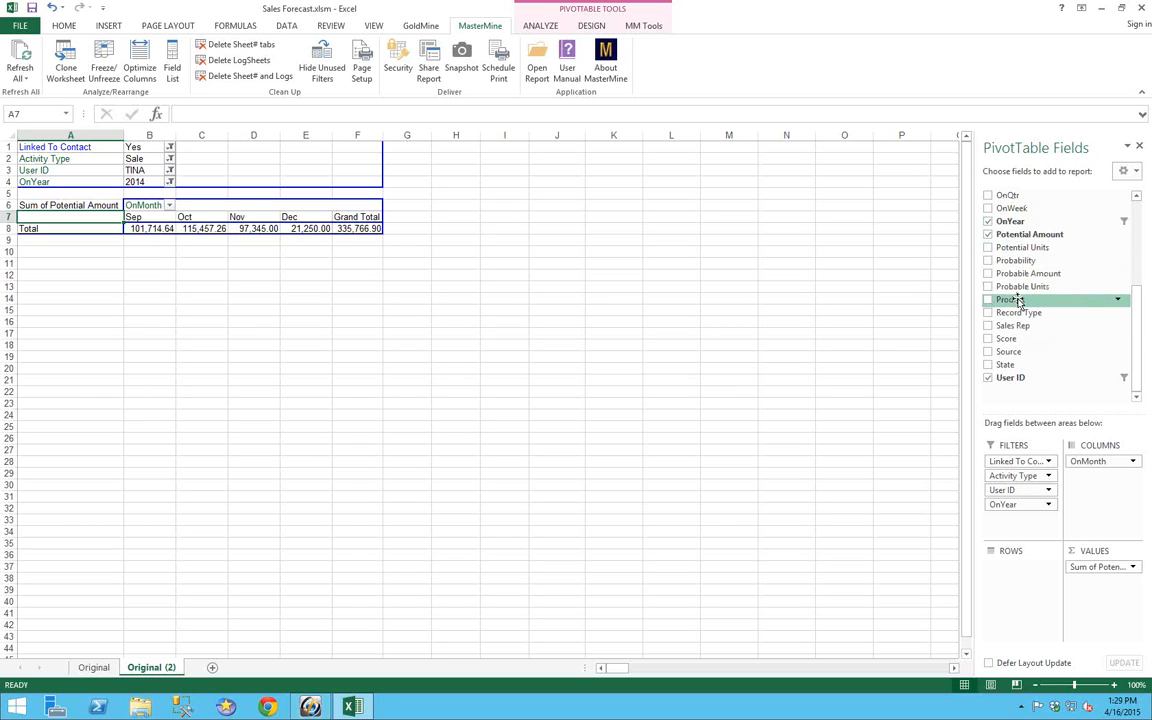
drag(1017, 302, 45, 230)
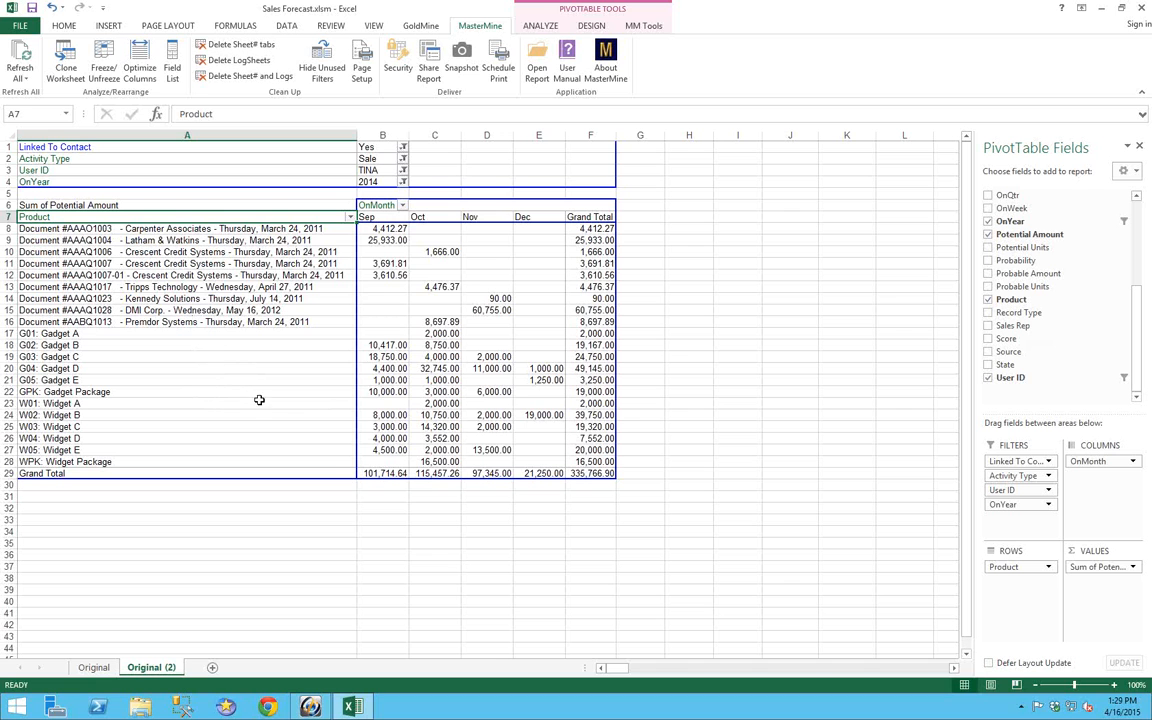
Step: Rename the cloned worksheet with the year 2014, the filtered user's first name and "by product"
click(289, 407)
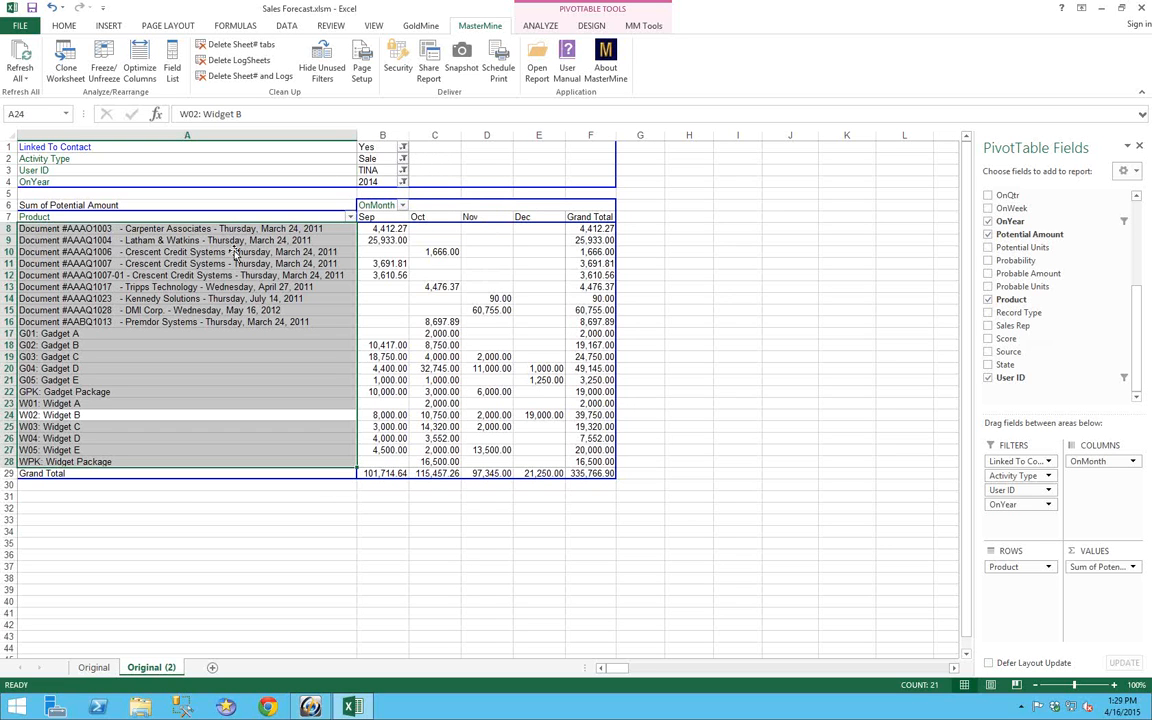
mouse_move(415, 312)
double_click(152, 668)
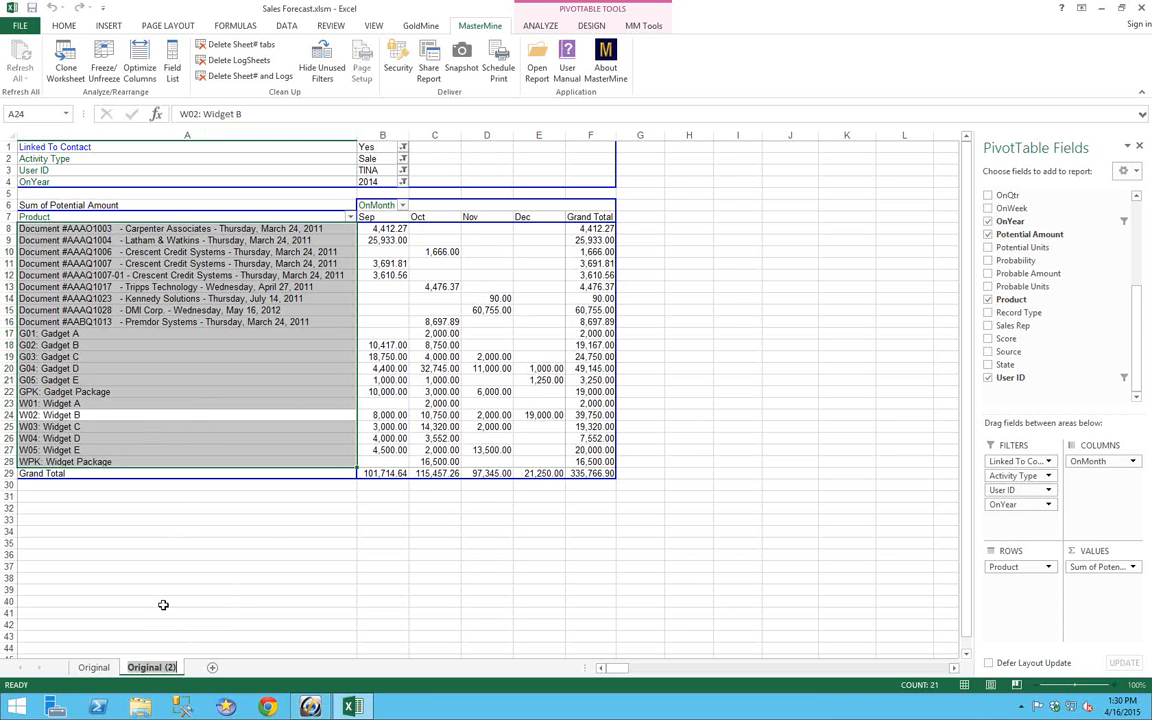
text(2014 Tina)
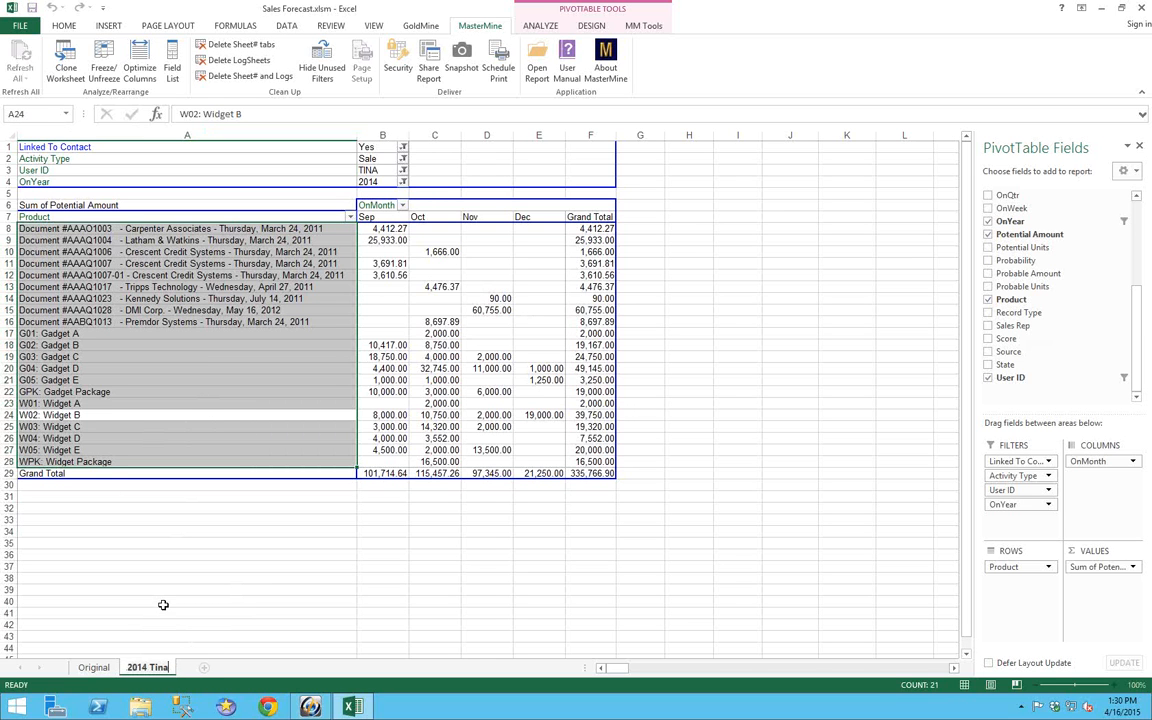
text( by product)
key(Return)
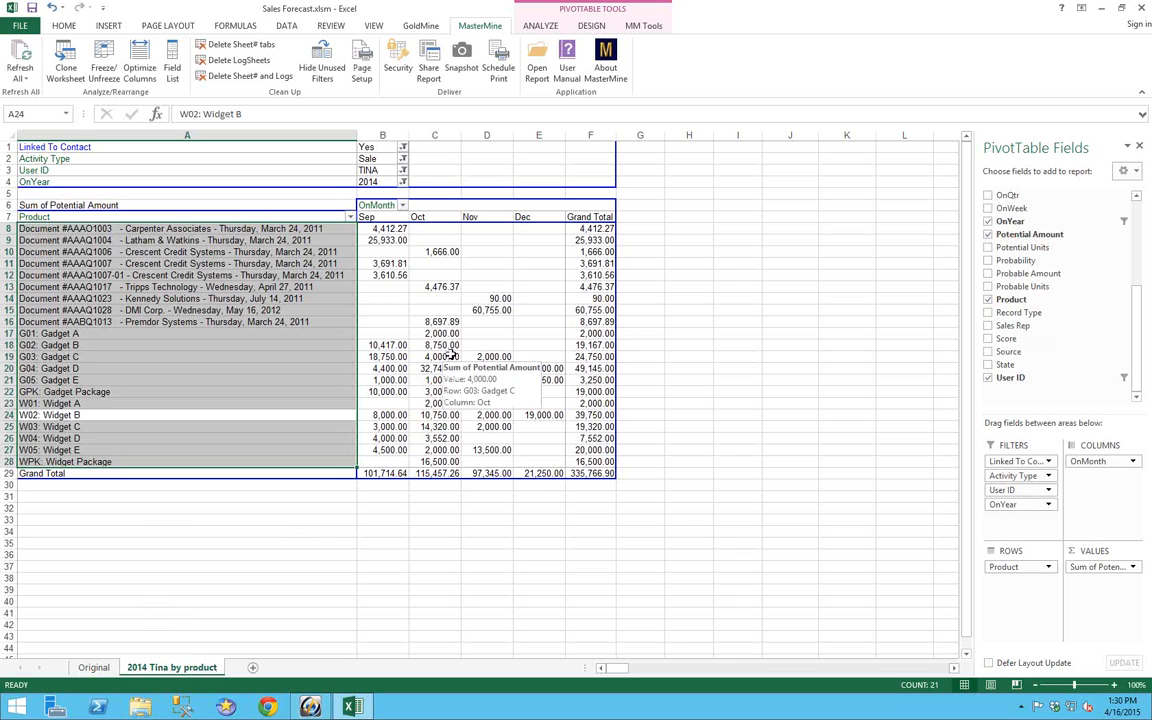
Step: Turn on printed gridlines in the worksheet's Page Setup, check the print preview and return to the sheet
click(361, 66)
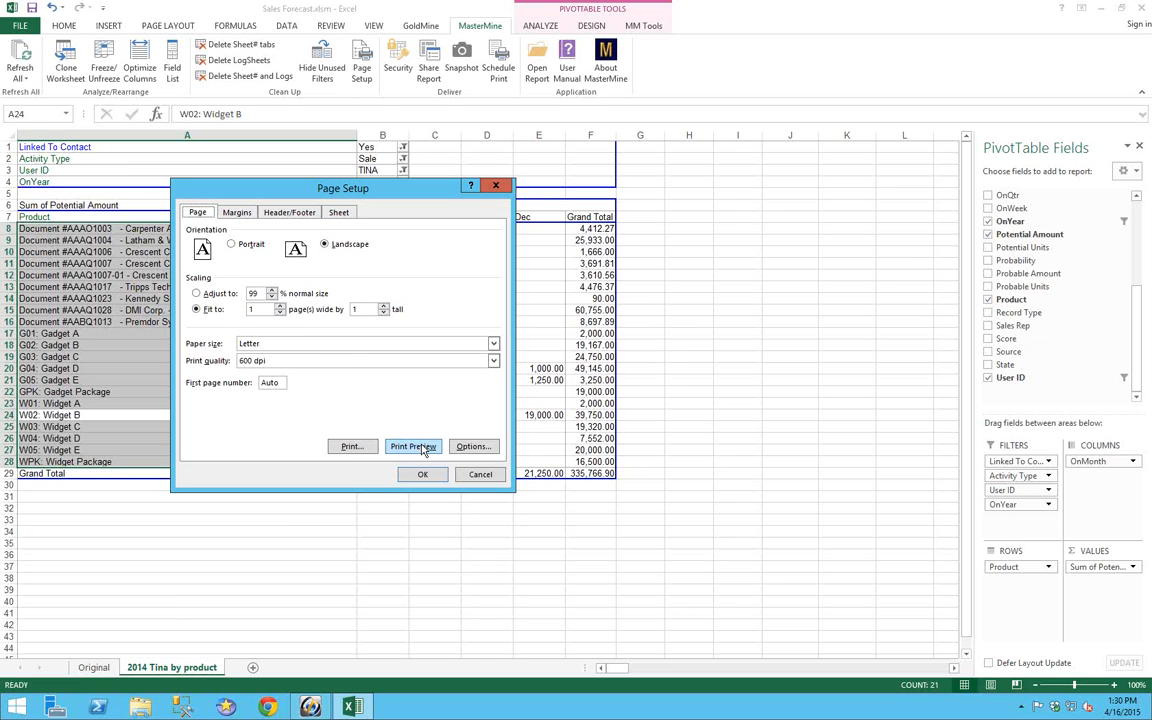
click(338, 214)
click(197, 309)
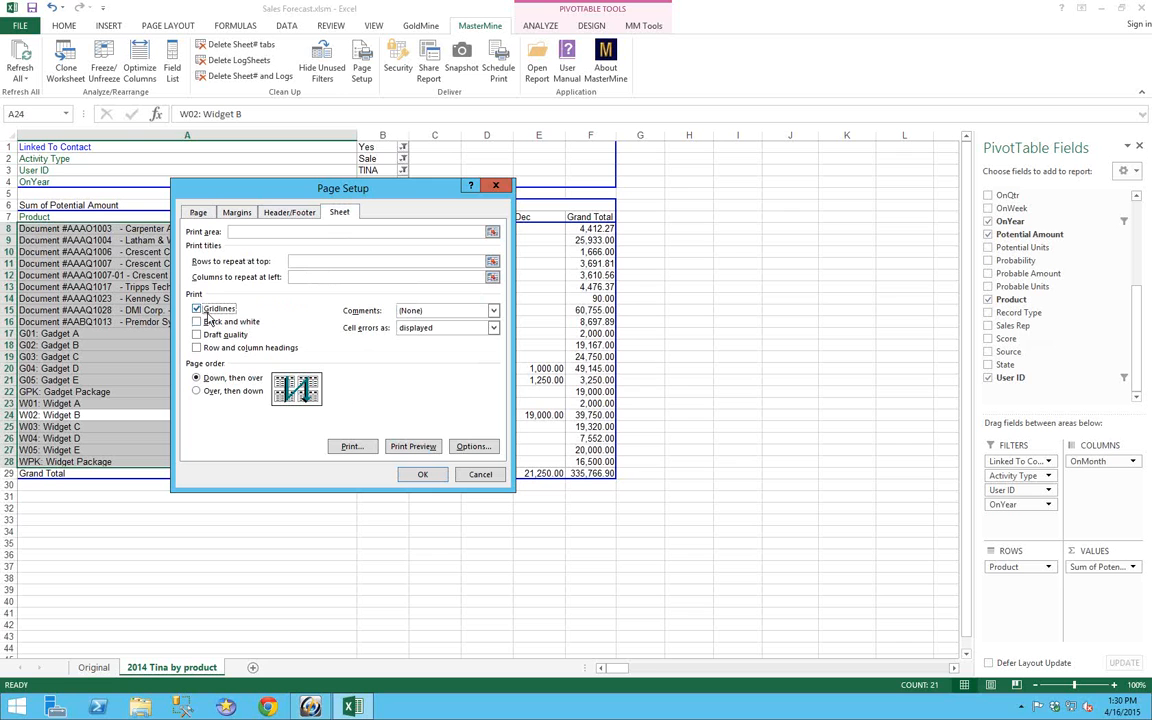
click(415, 447)
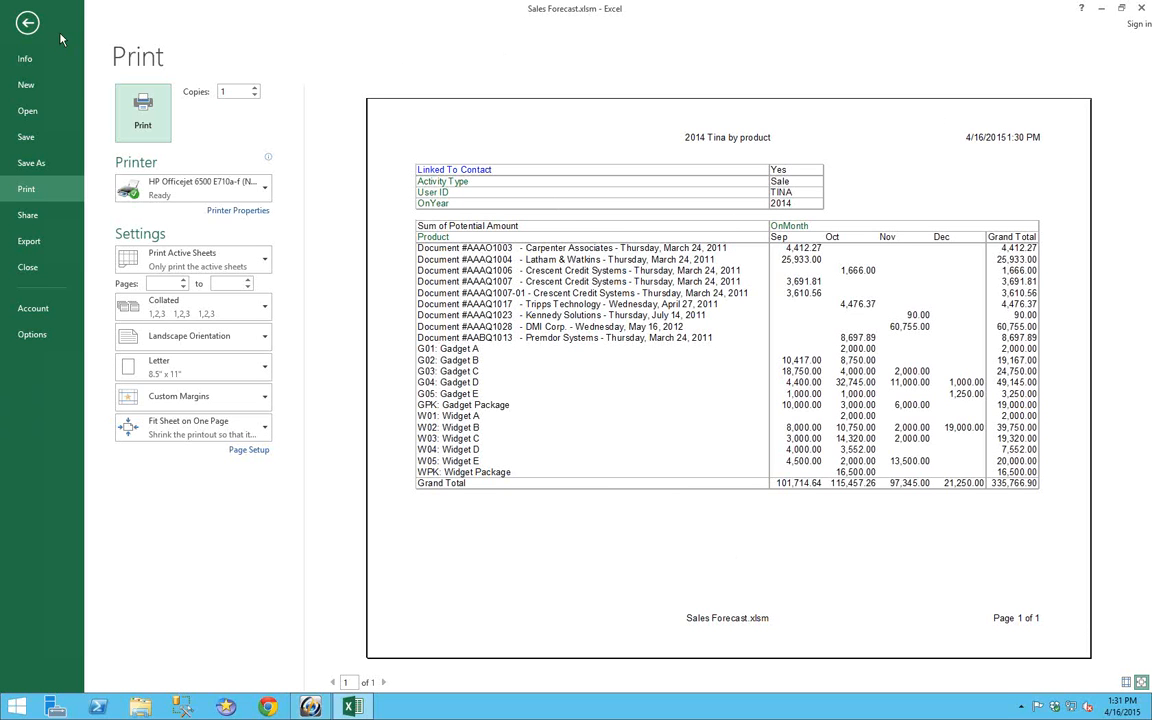
click(27, 22)
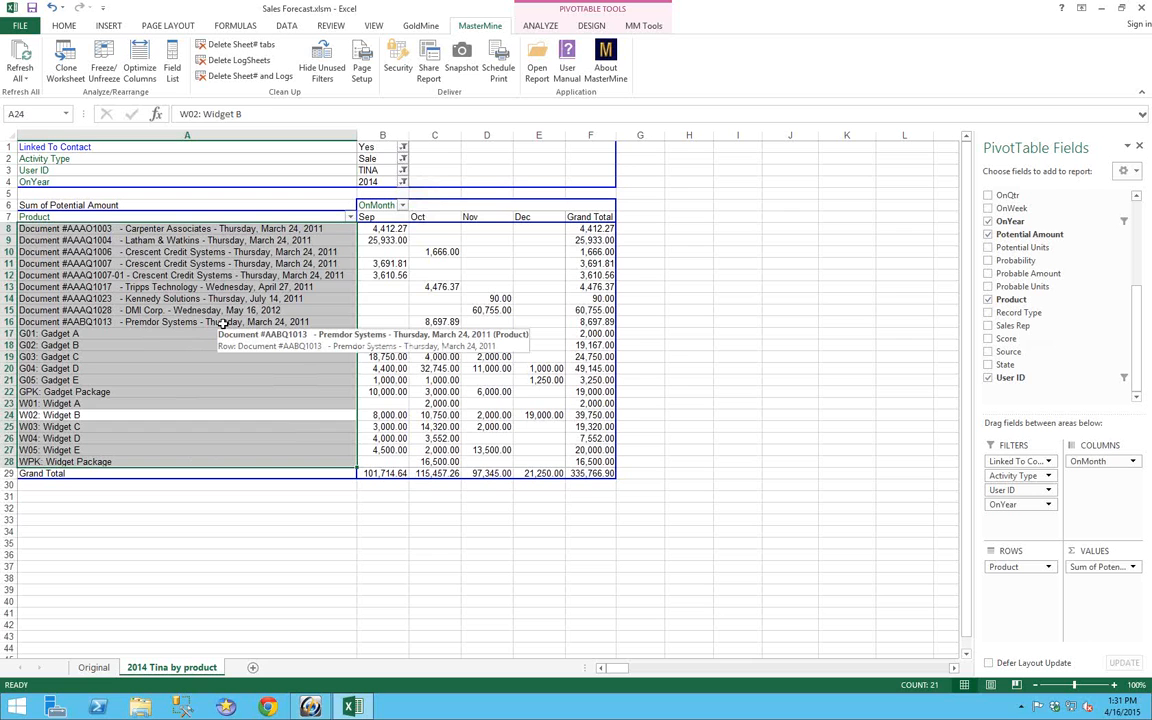
Step: Group all the Document # items of the Product field under the name QuoteWerks Quotes
drag(222, 322, 198, 228)
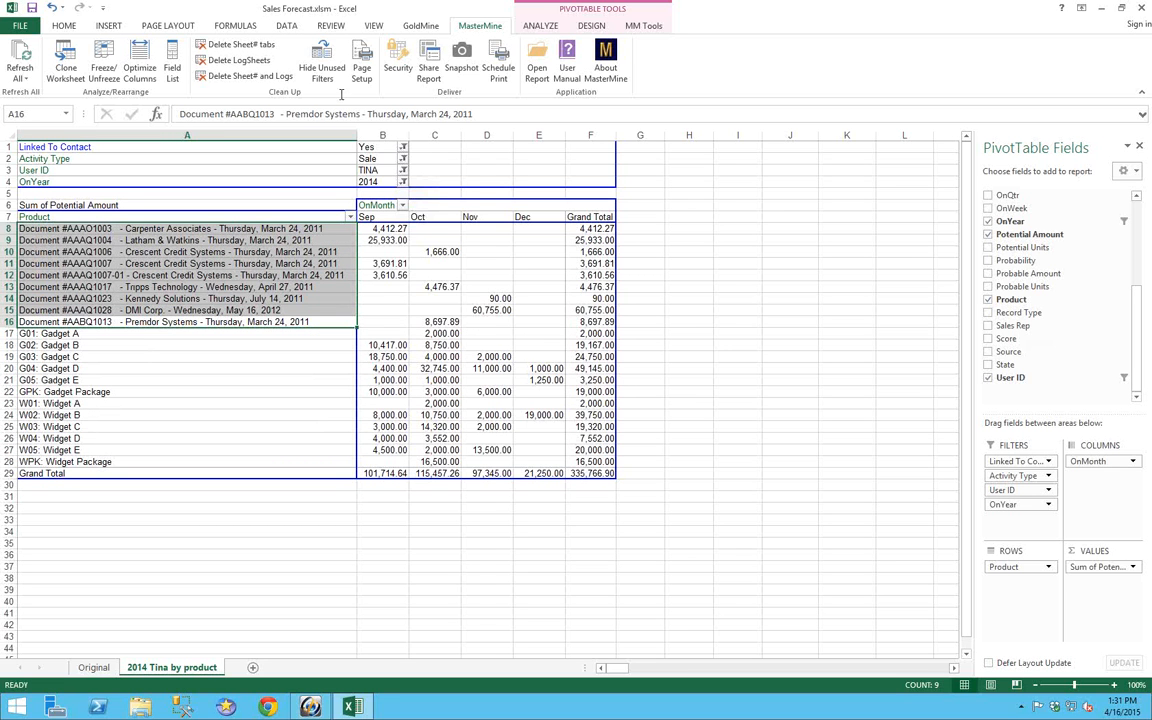
click(644, 25)
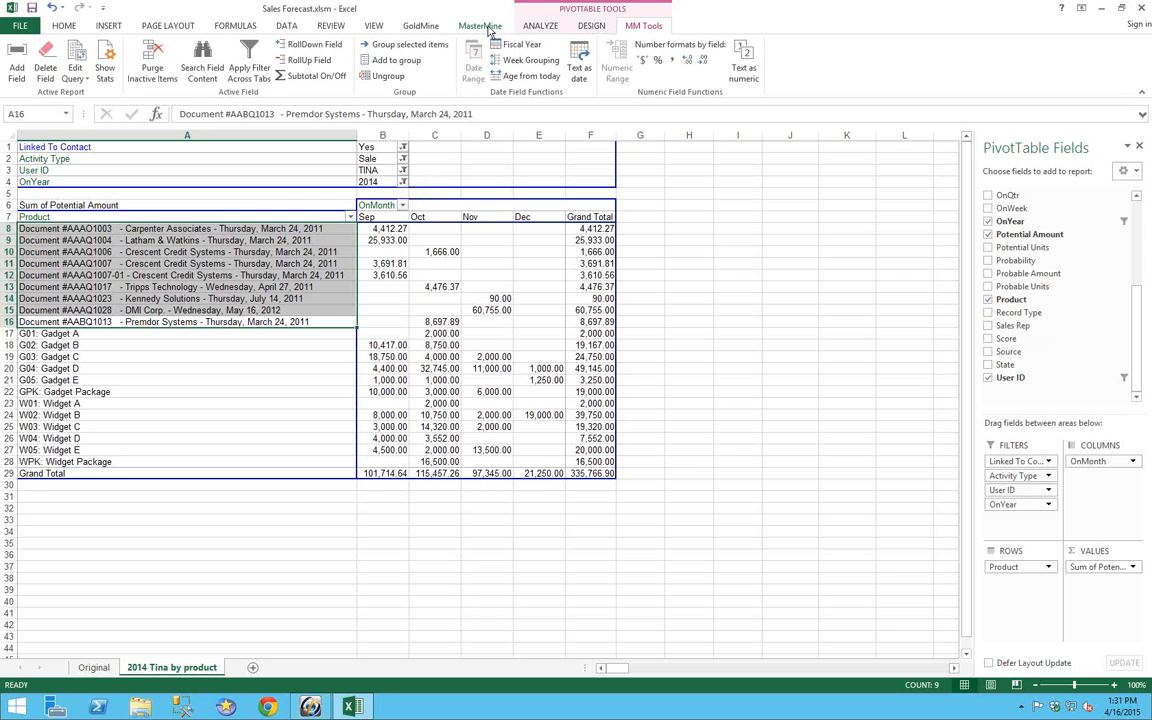
click(480, 26)
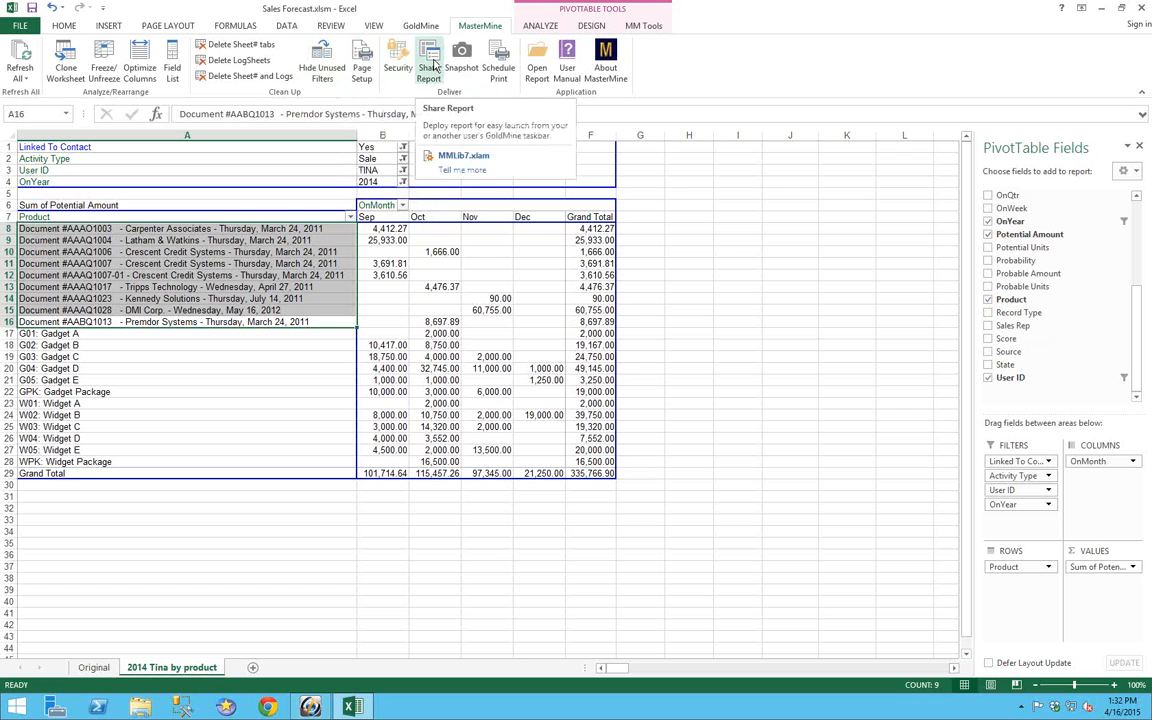
click(503, 58)
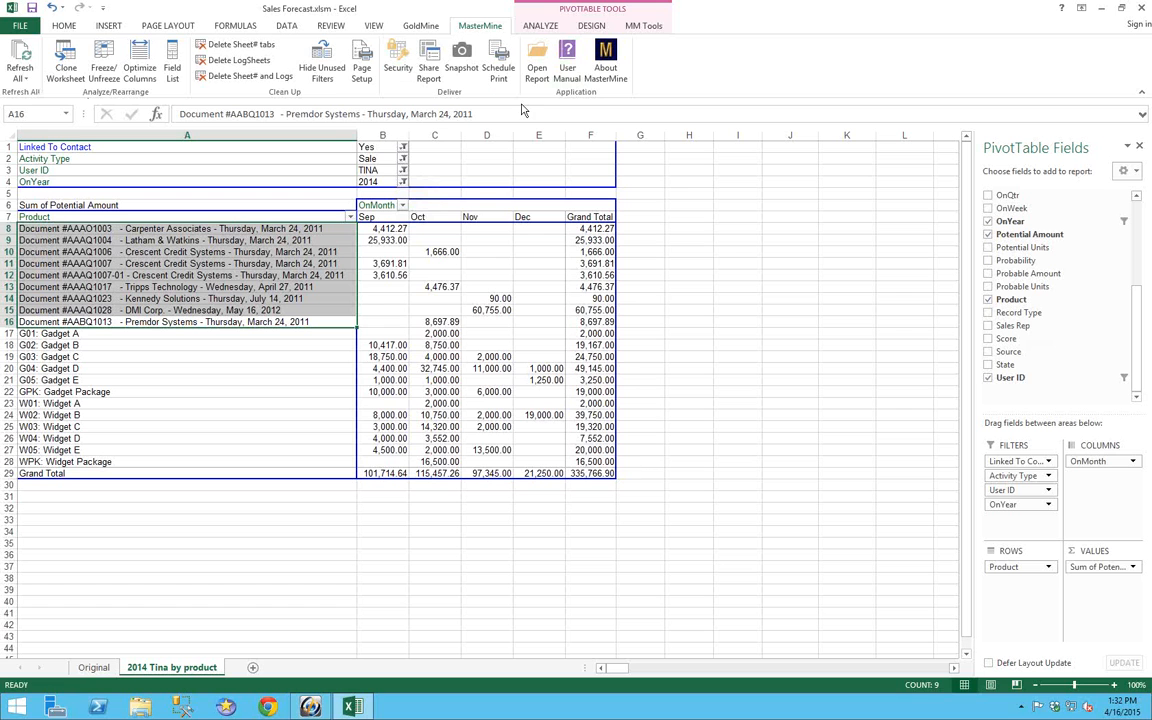
click(645, 26)
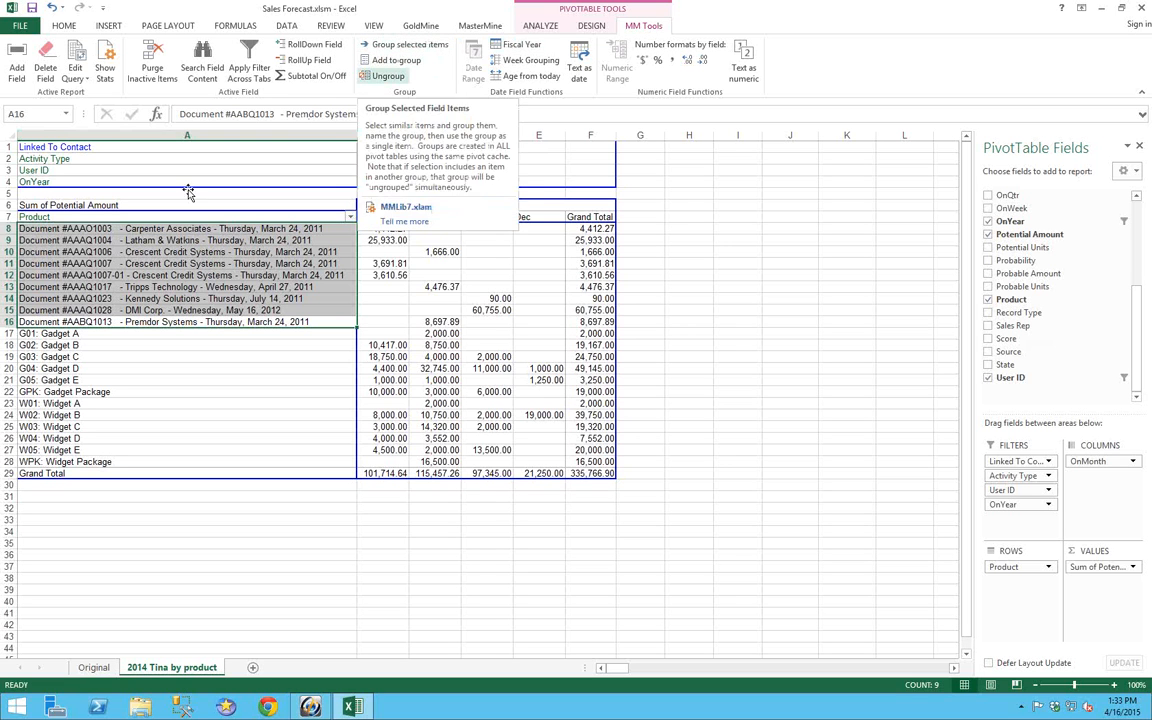
click(404, 47)
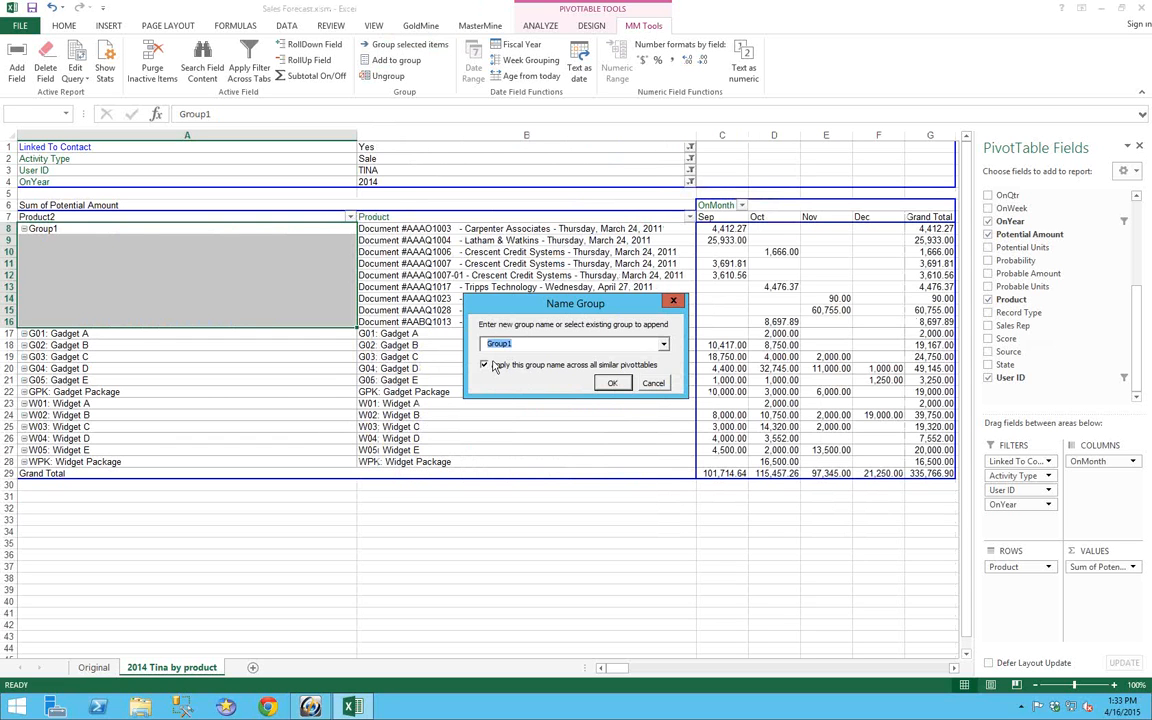
text(QuoteWerks Quotes)
click(614, 384)
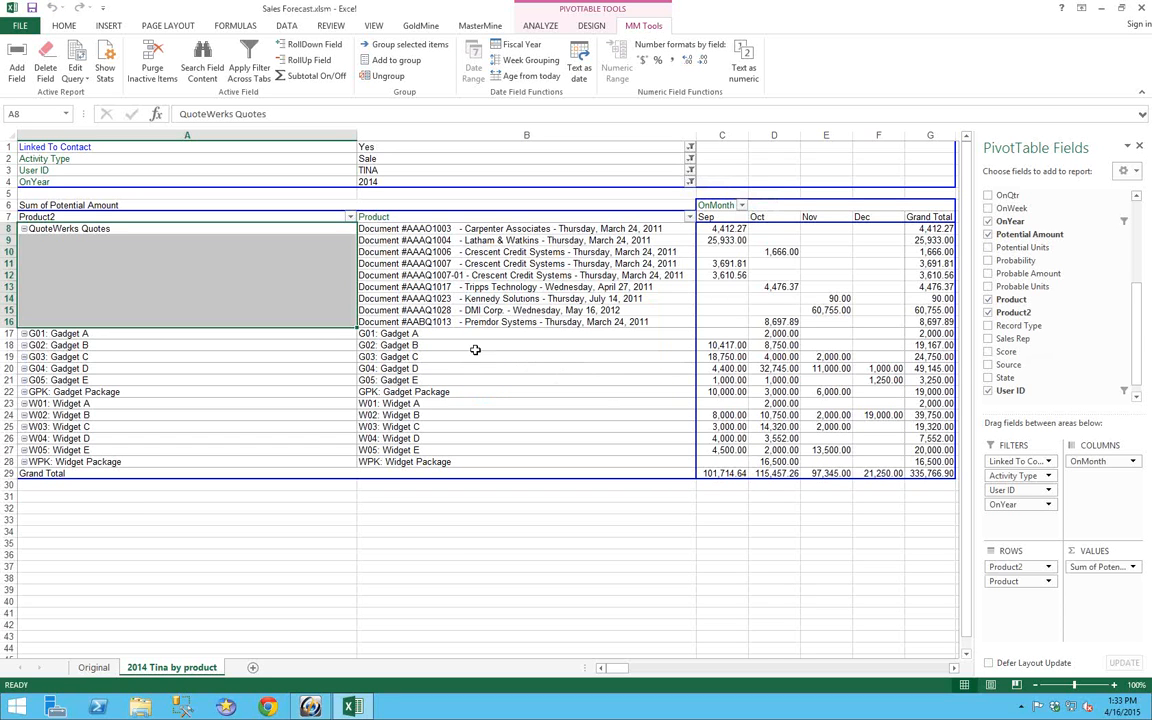
Step: Group the products G01: Gadget A through GPK: Gadget Package under the name Gadgets
drag(459, 333, 462, 391)
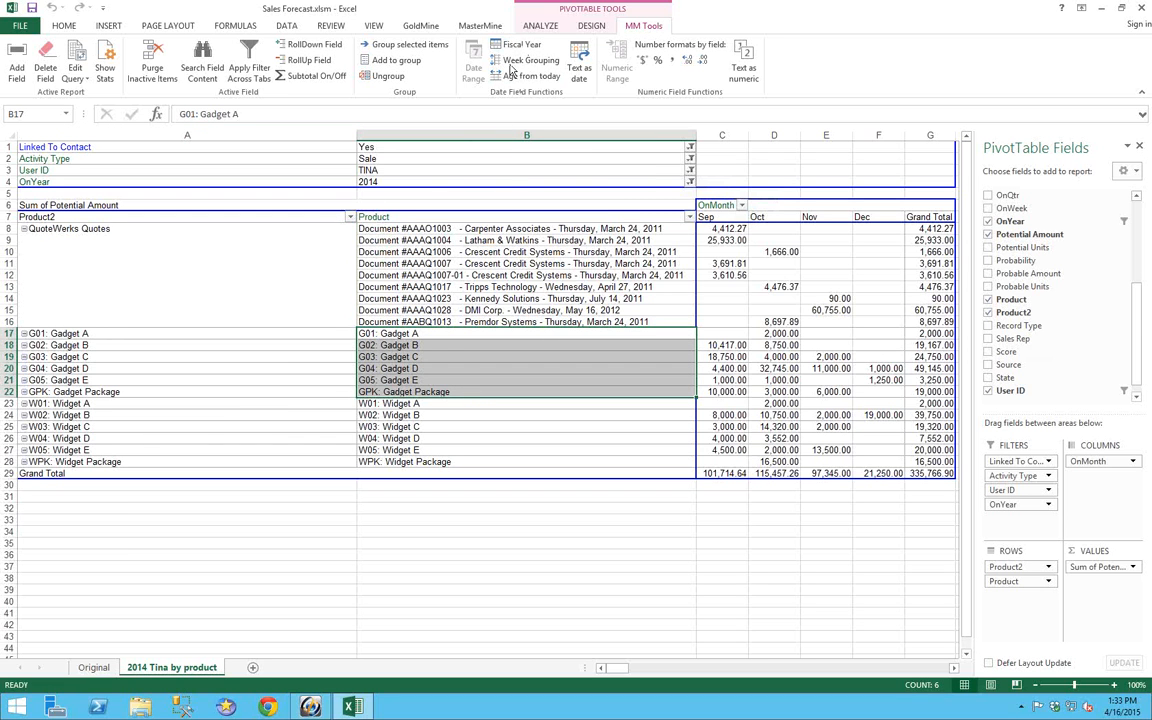
click(372, 44)
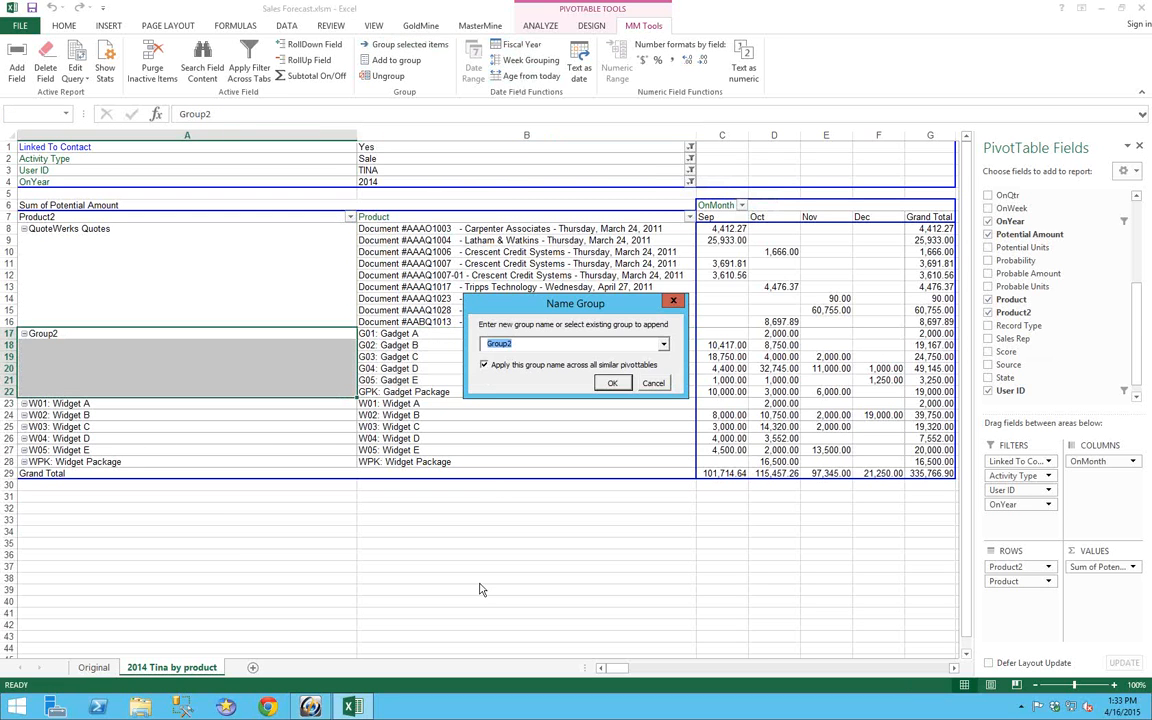
text(Gadgets)
key(Return)
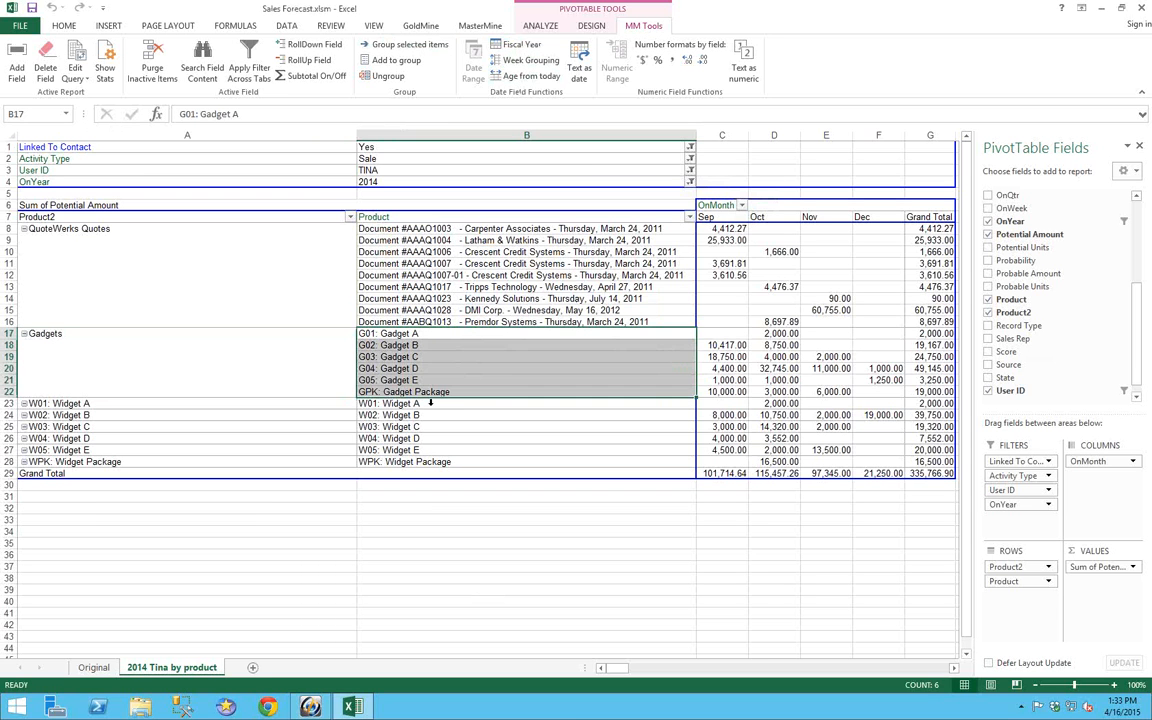
Step: Group the products W01: Widget A through WPK: Widget Package under the name Widgets
drag(430, 404, 435, 461)
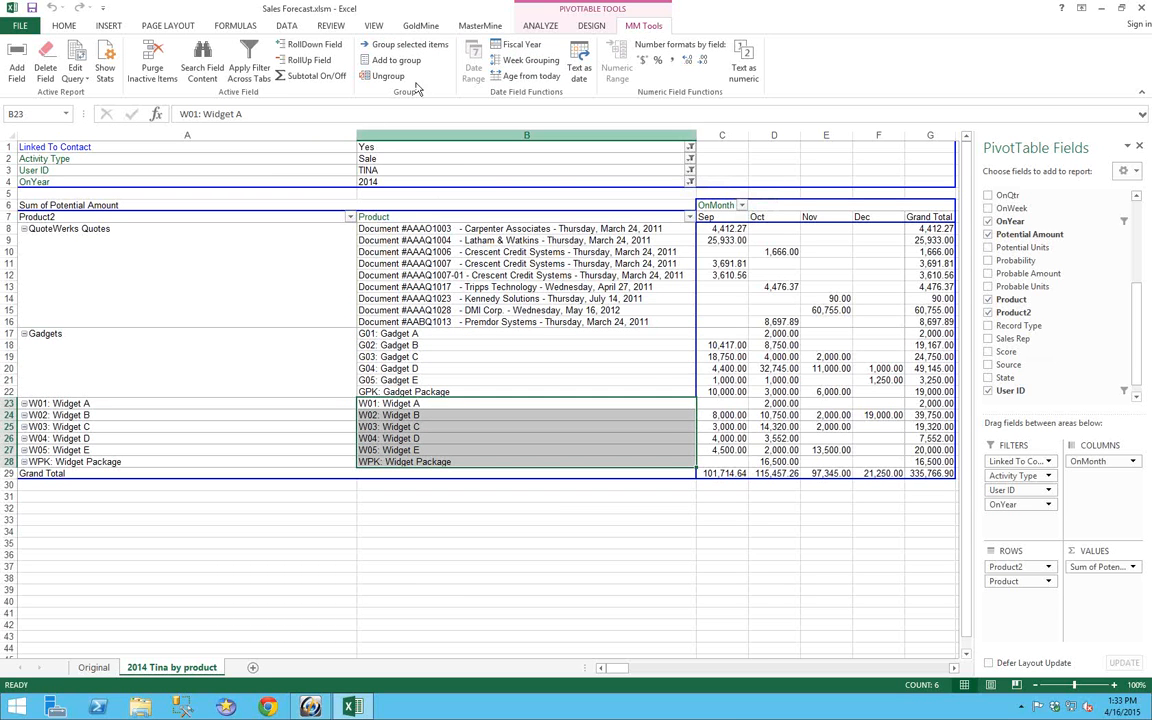
click(383, 48)
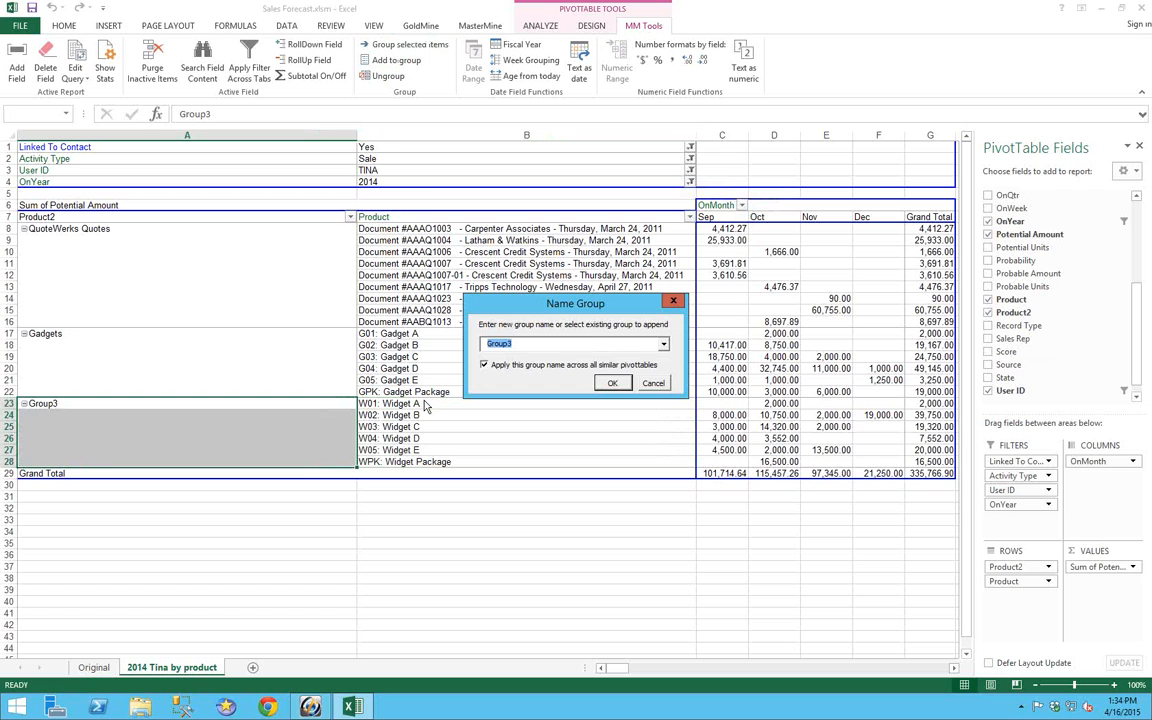
text(Widgets)
key(Return)
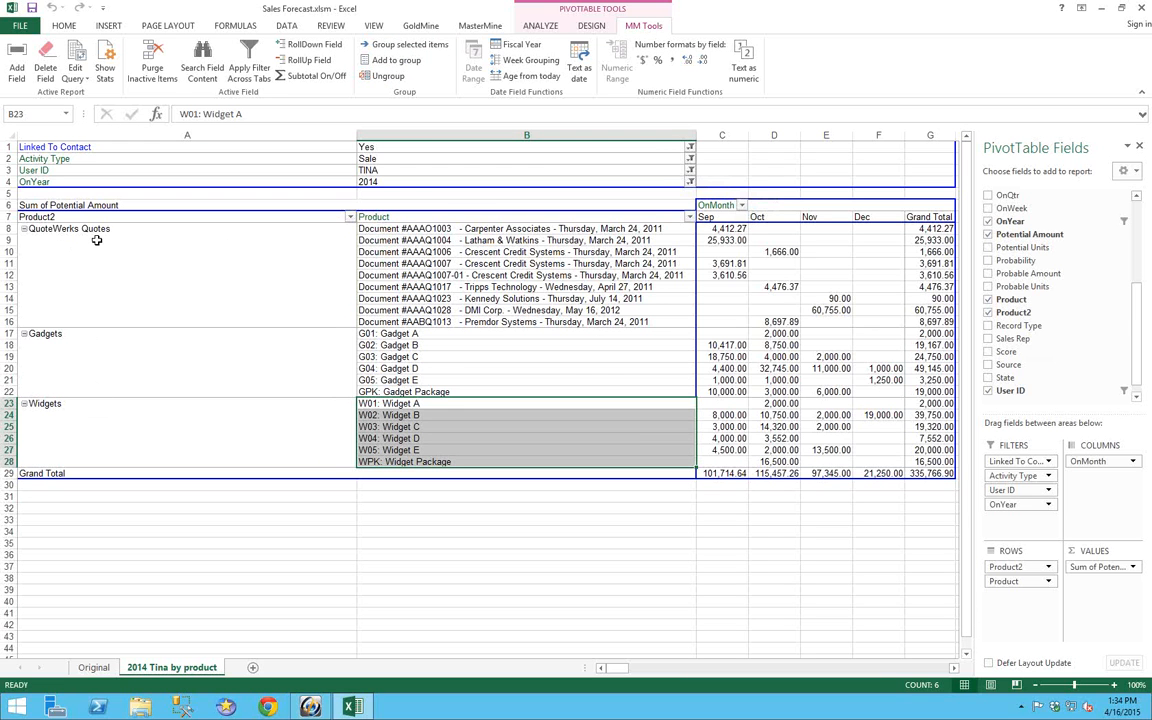
Step: Collapse the QuoteWerks Quotes, Gadgets and Widgets groups and narrow column A to fit the group names
click(23, 228)
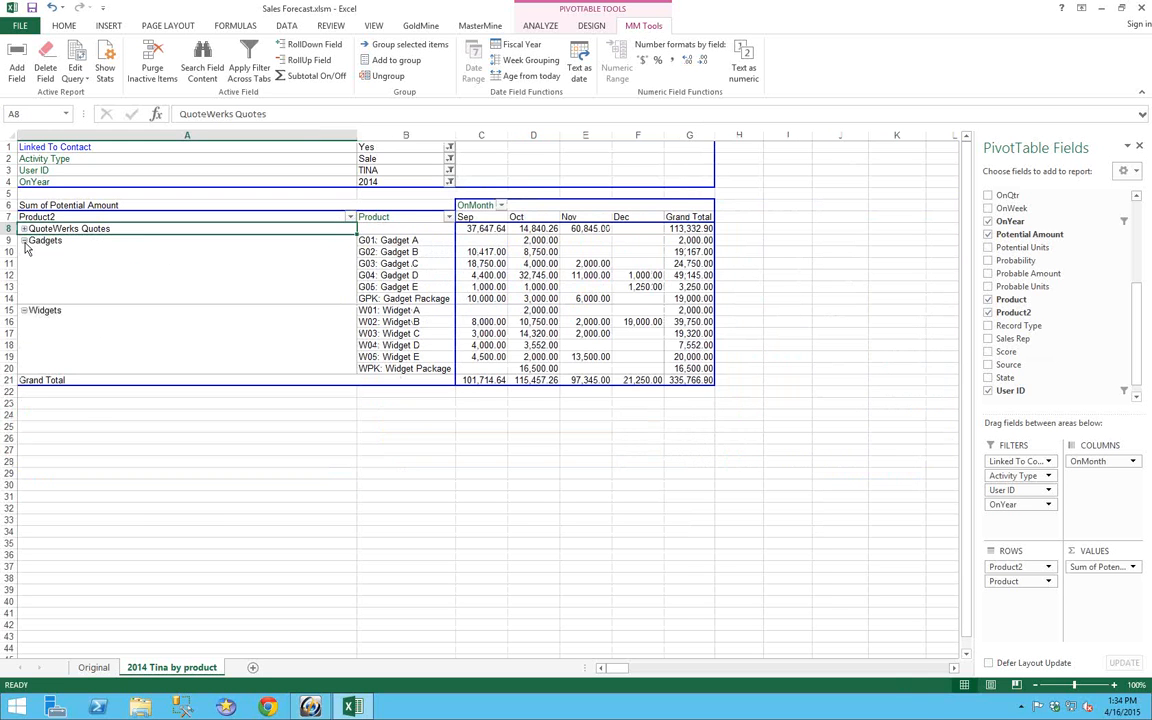
click(23, 240)
click(23, 252)
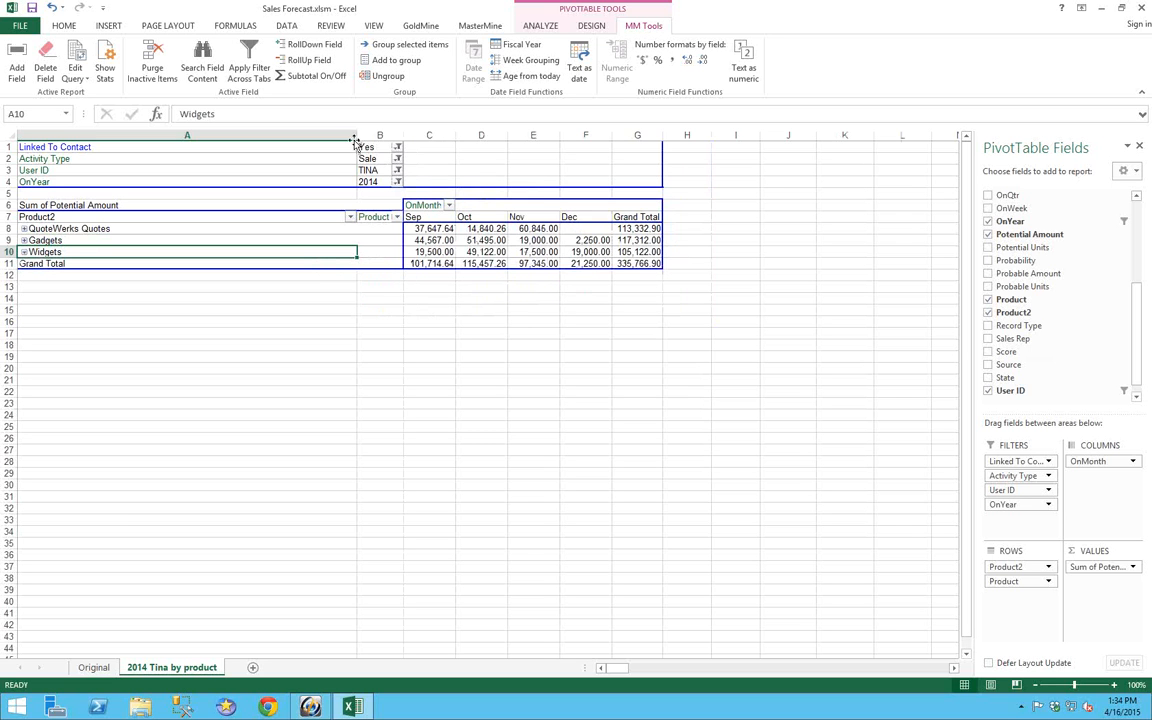
drag(294, 135, 147, 138)
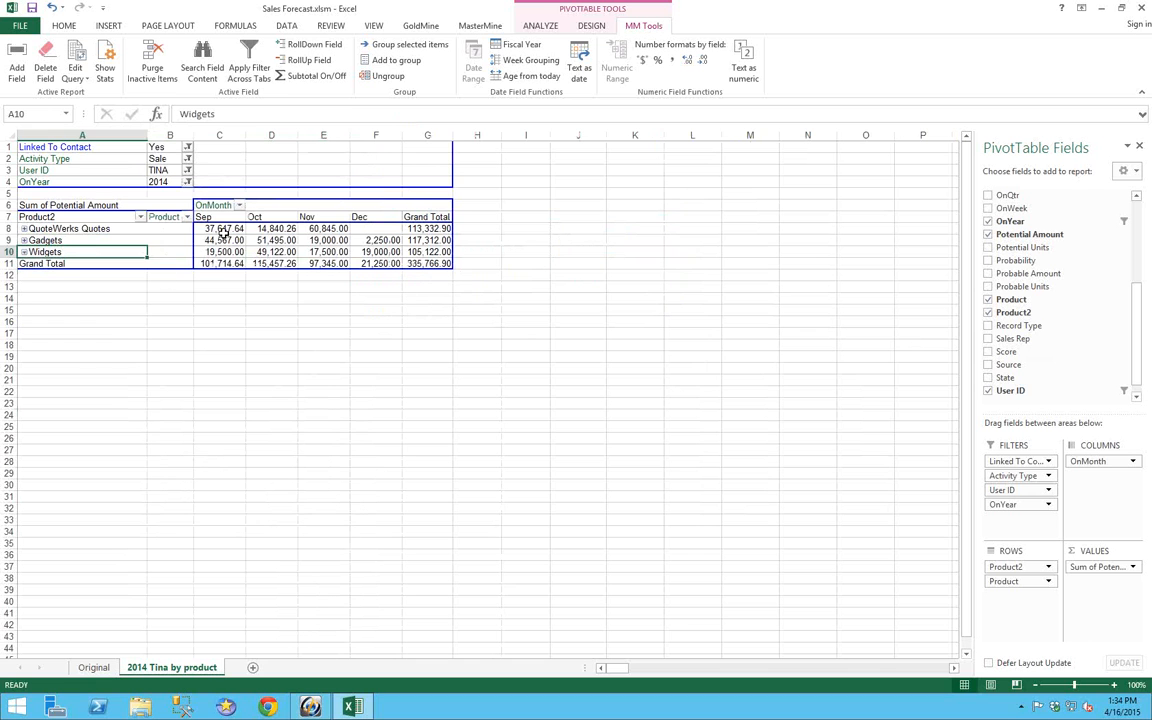
Step: Examine the September amounts of the groups, and expand and collapse Widgets to view its products
click(223, 231)
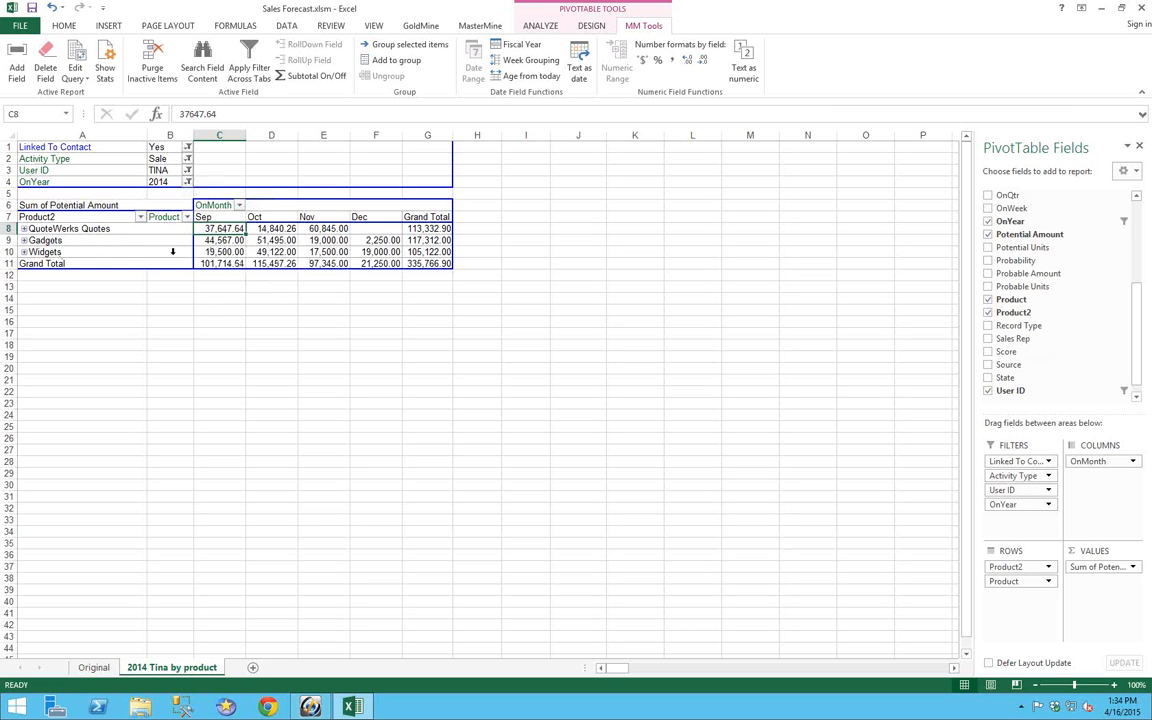
click(213, 253)
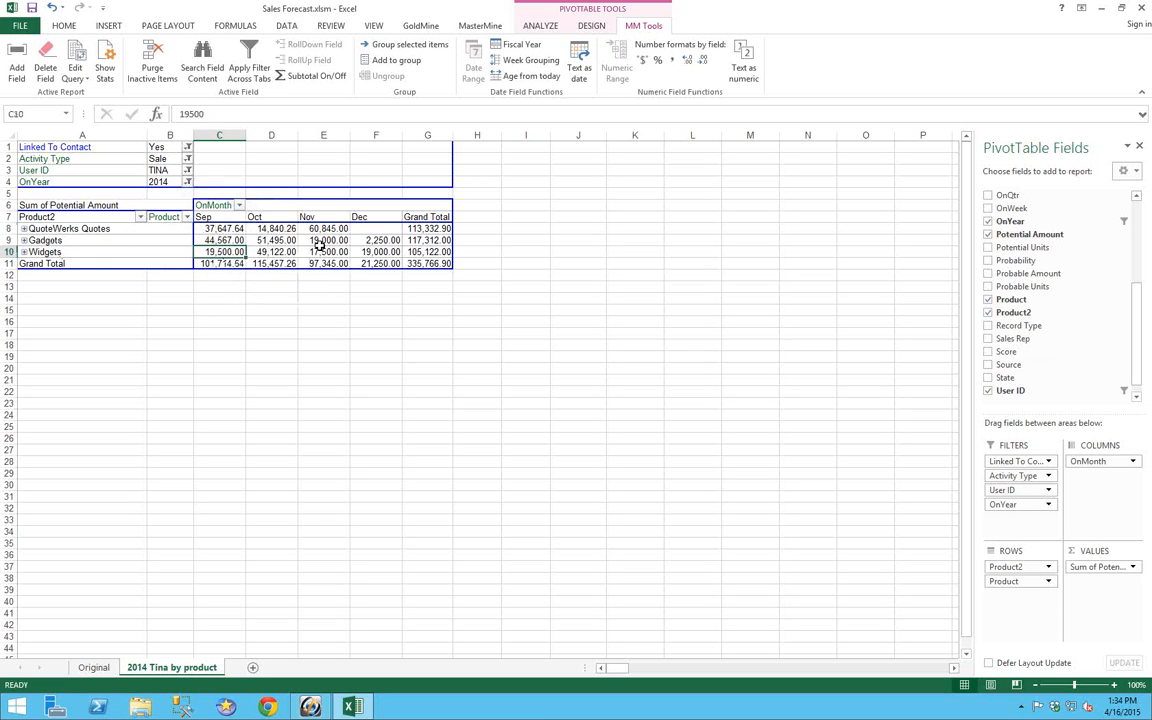
mouse_move(318, 247)
click(24, 252)
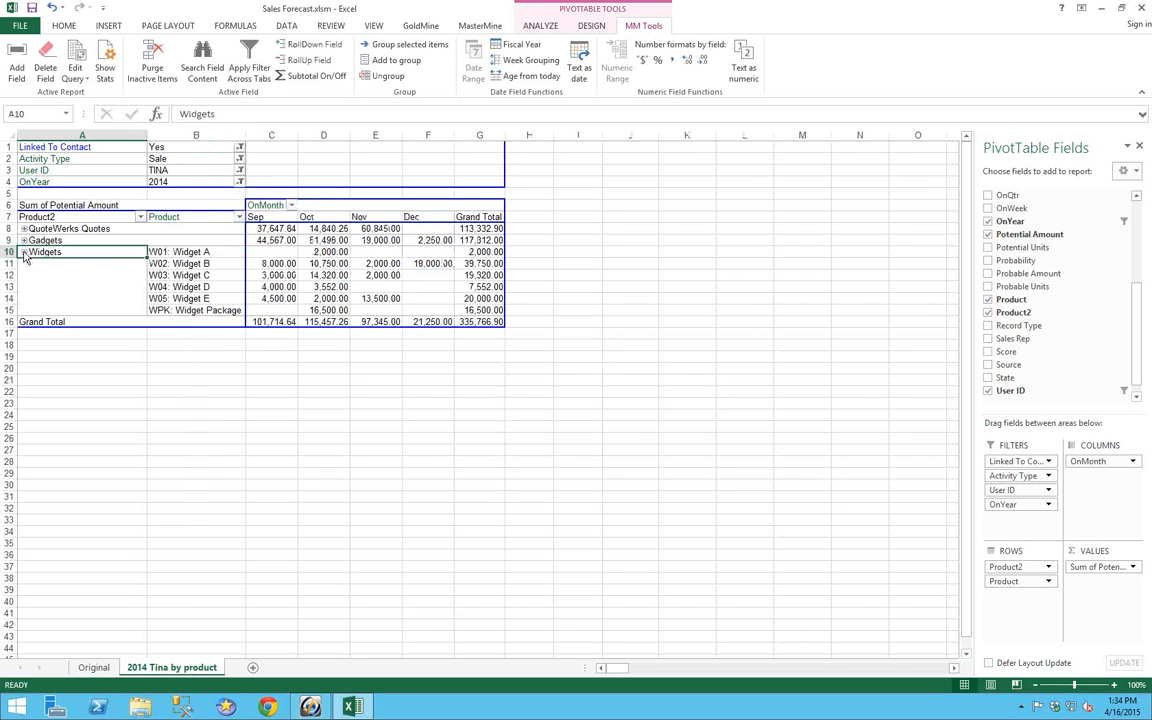
click(24, 252)
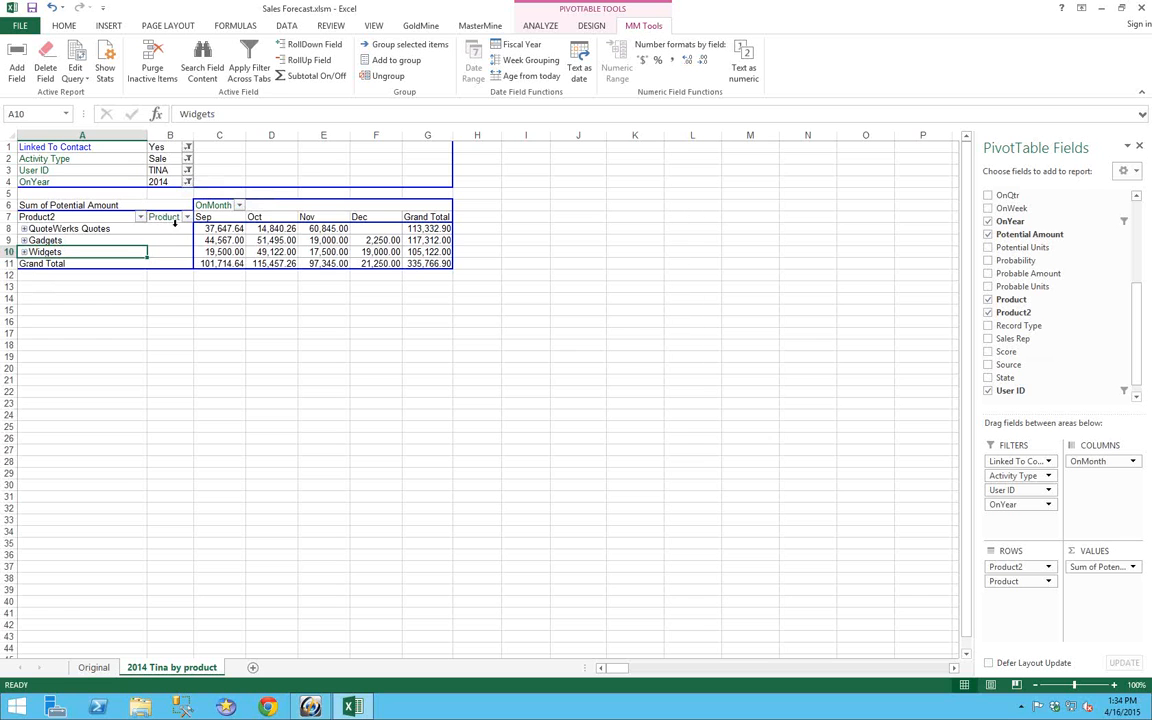
click(23, 252)
click(23, 252)
Step: Move the Product field up to the report filters and back to the rows beside Product2
drag(166, 220, 110, 194)
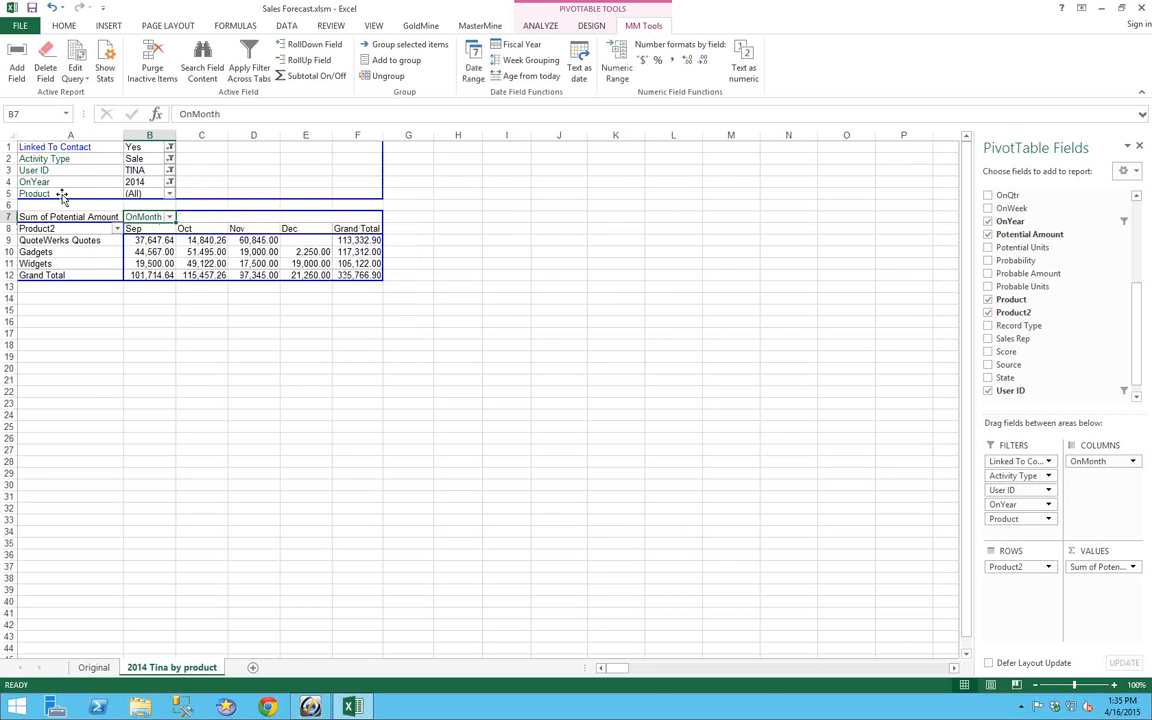
drag(62, 196, 104, 243)
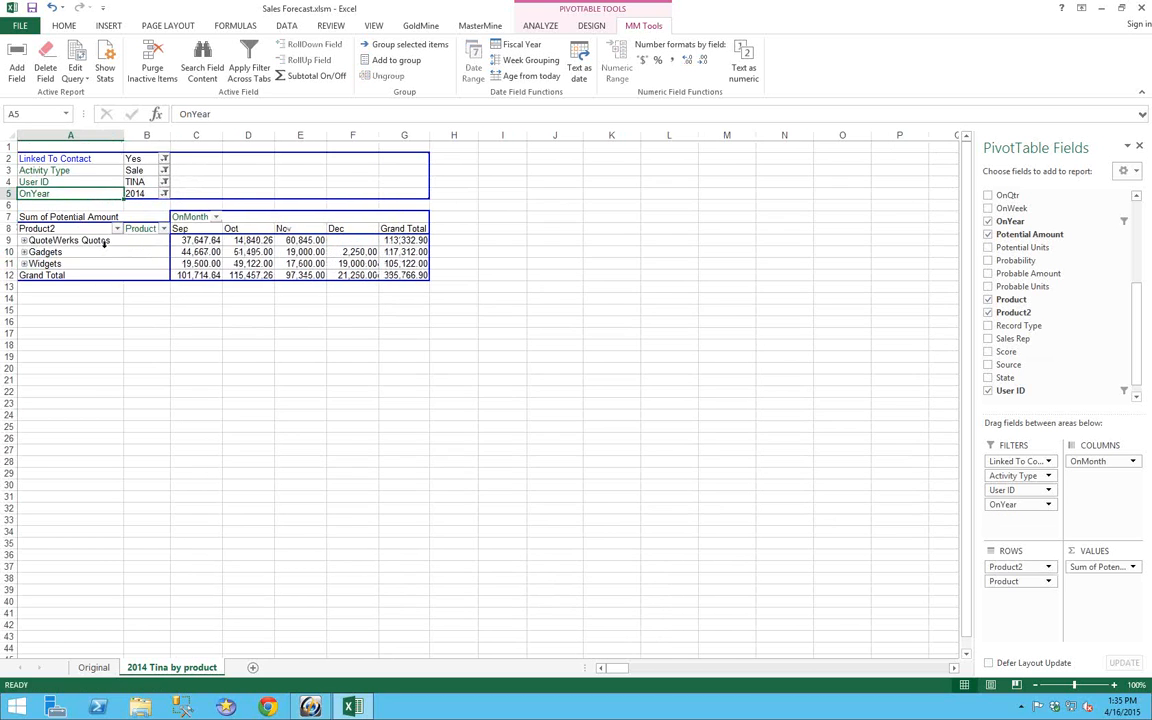
Step: Expand the Widgets group to compare its product detail with the group's monthly totals, and collapse it again
click(25, 265)
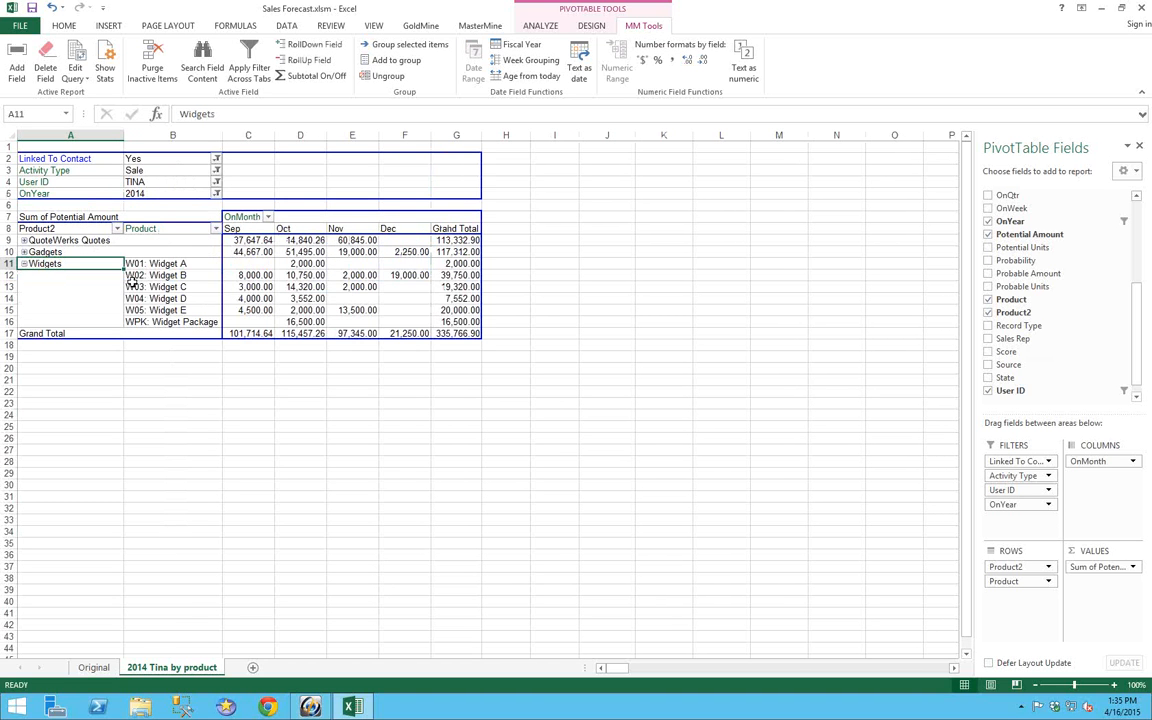
click(24, 264)
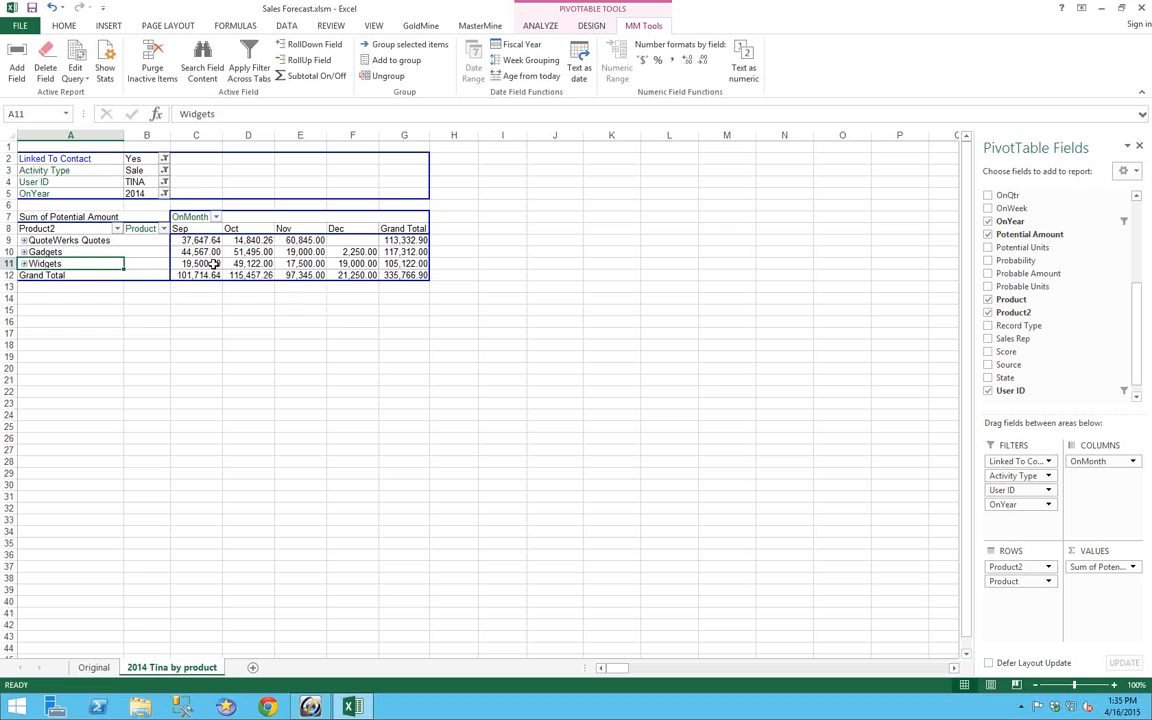
click(24, 264)
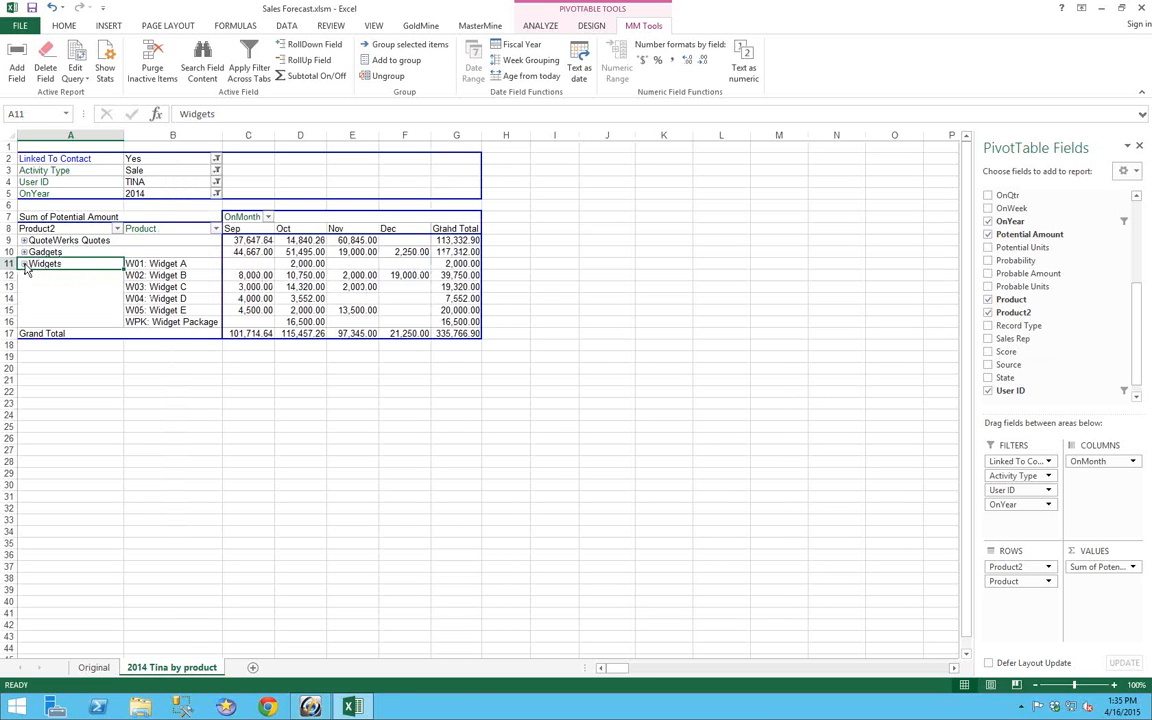
click(24, 264)
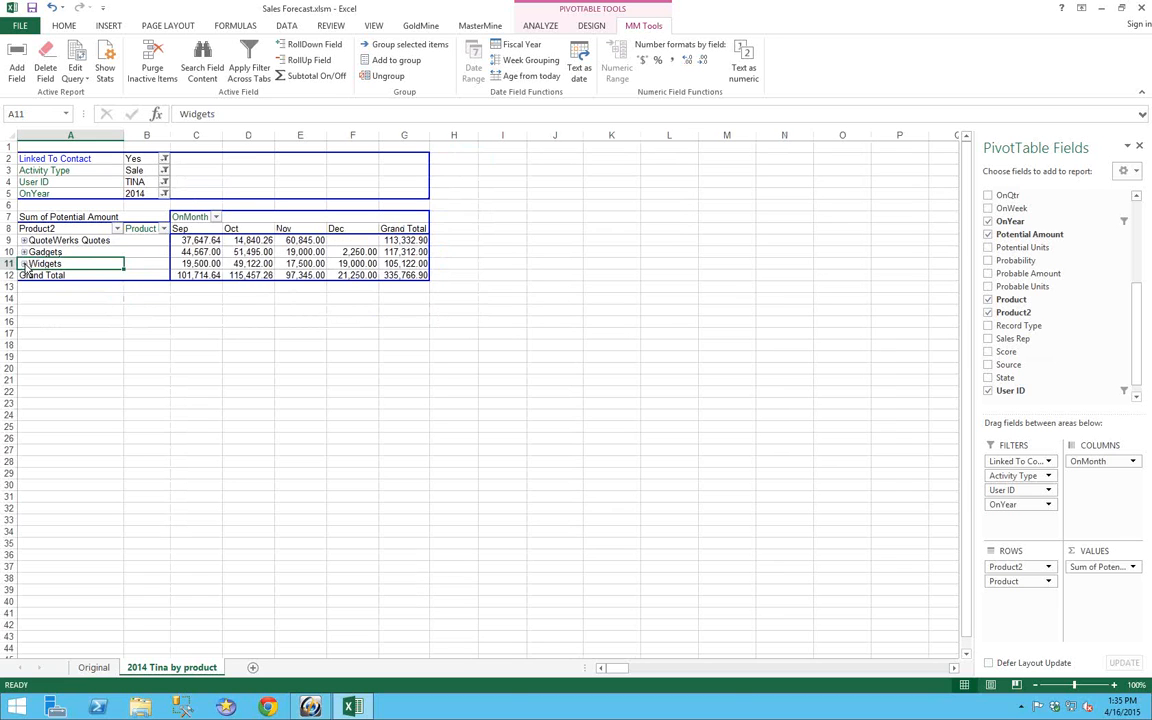
mouse_move(216, 253)
click(545, 27)
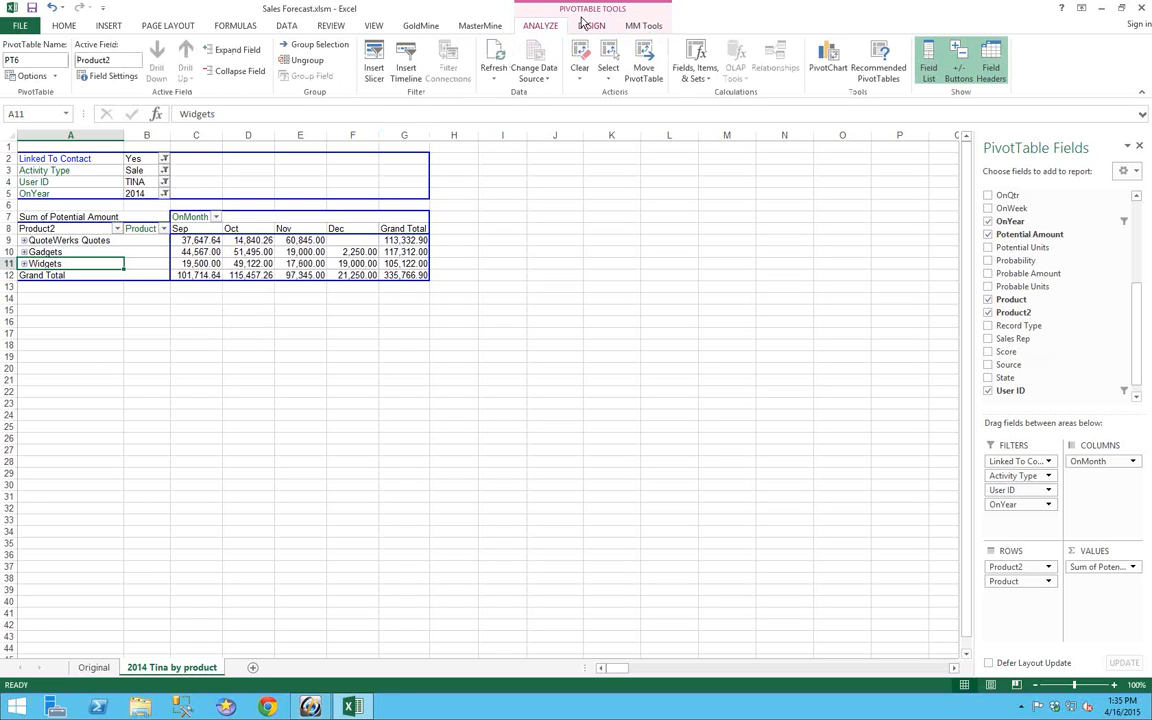
Step: Insert a 3-D Stacked Column PivotChart of the grouped product forecast, comparing it with the stacked and 100% stacked column types
click(836, 64)
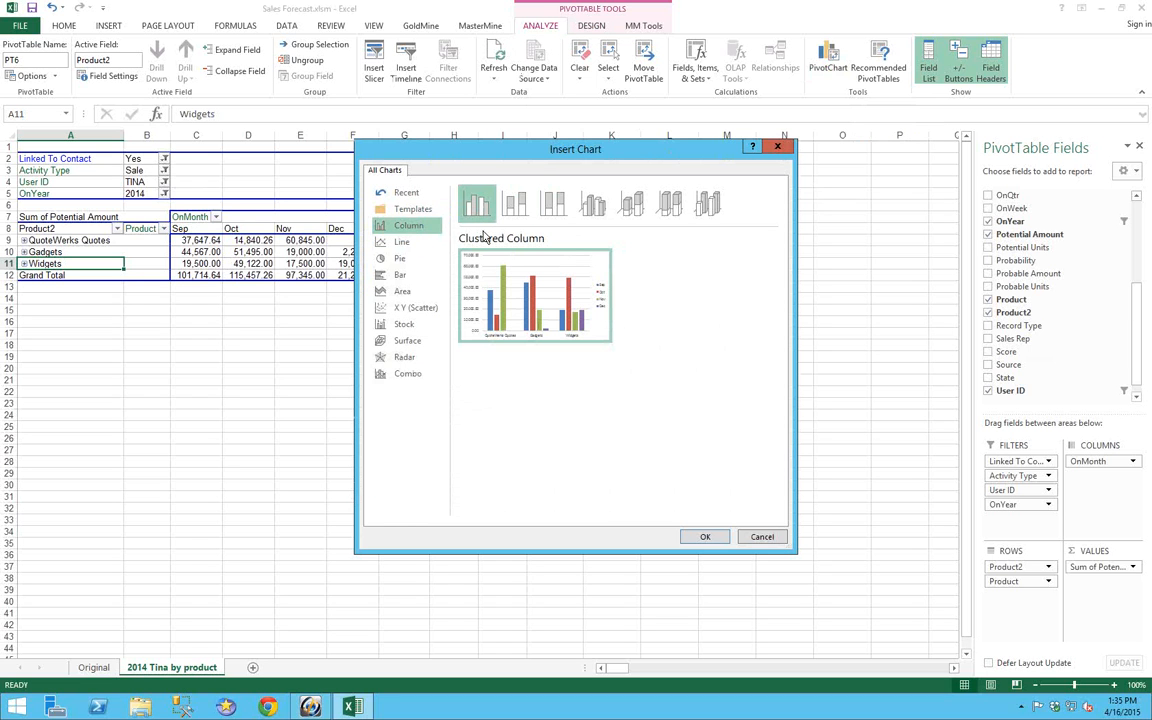
click(514, 205)
mouse_move(545, 338)
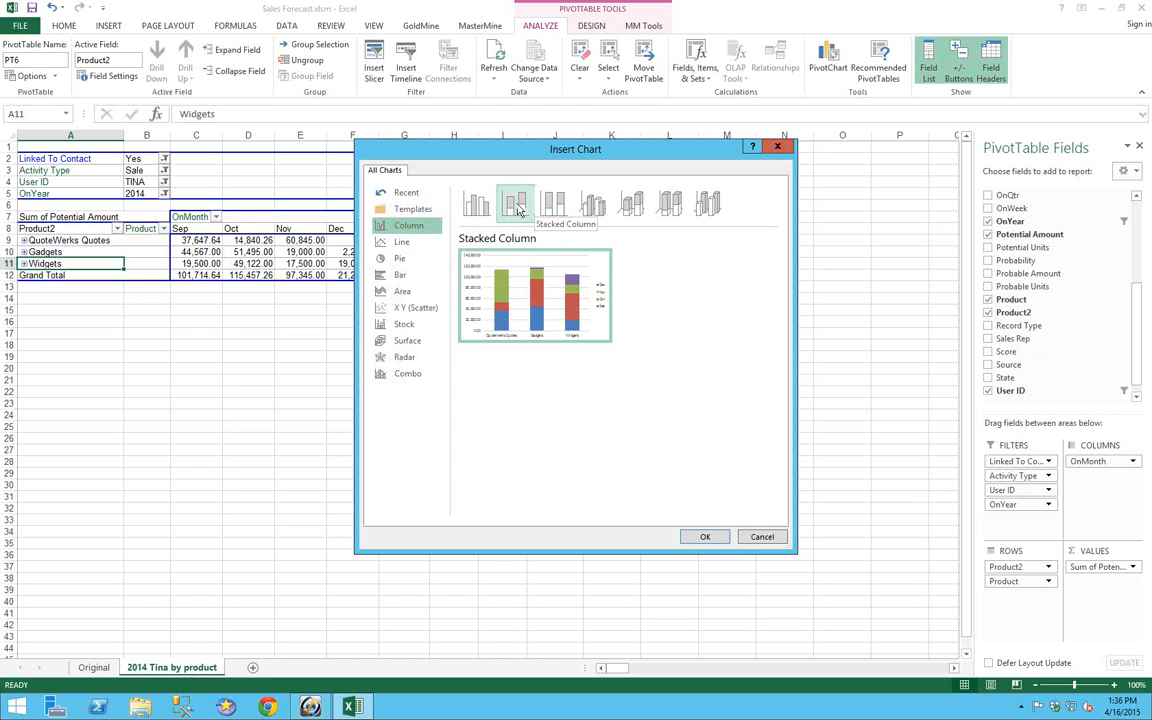
mouse_move(544, 307)
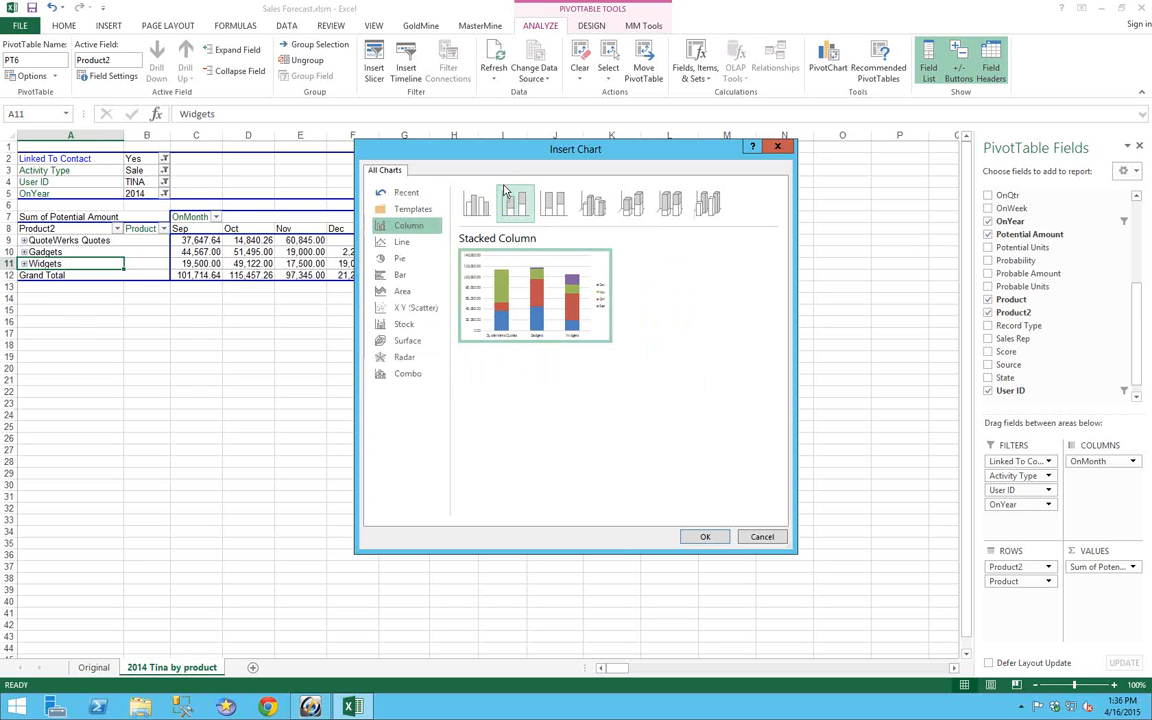
click(553, 203)
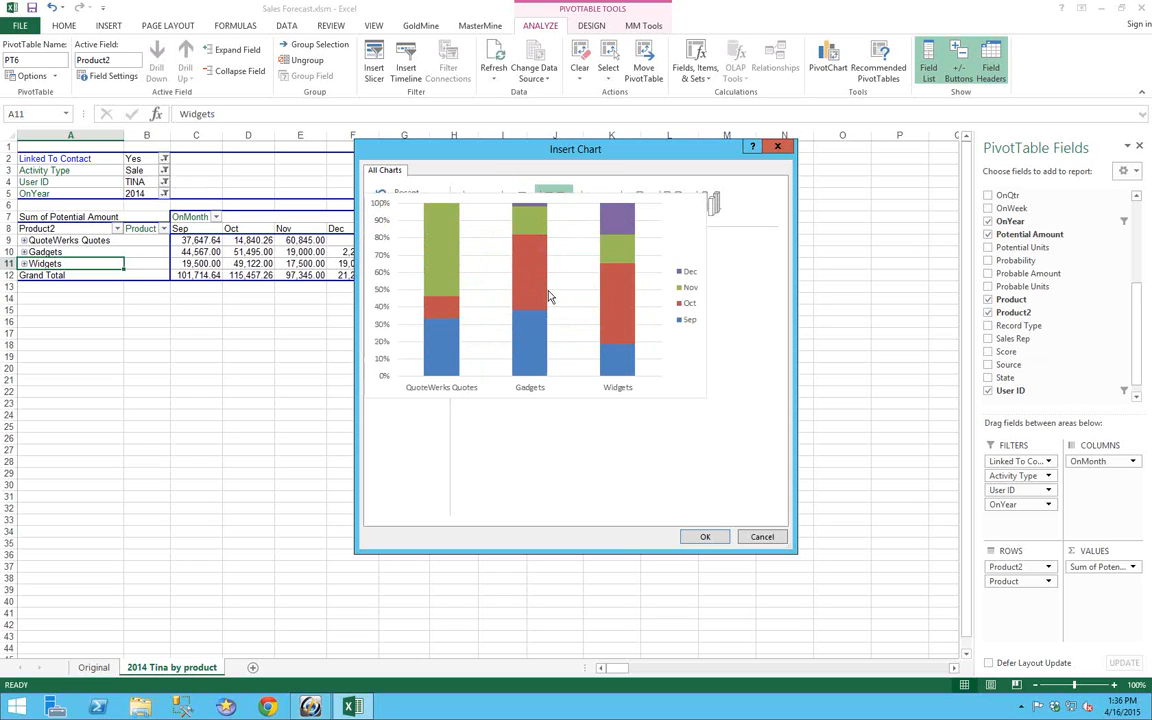
click(630, 195)
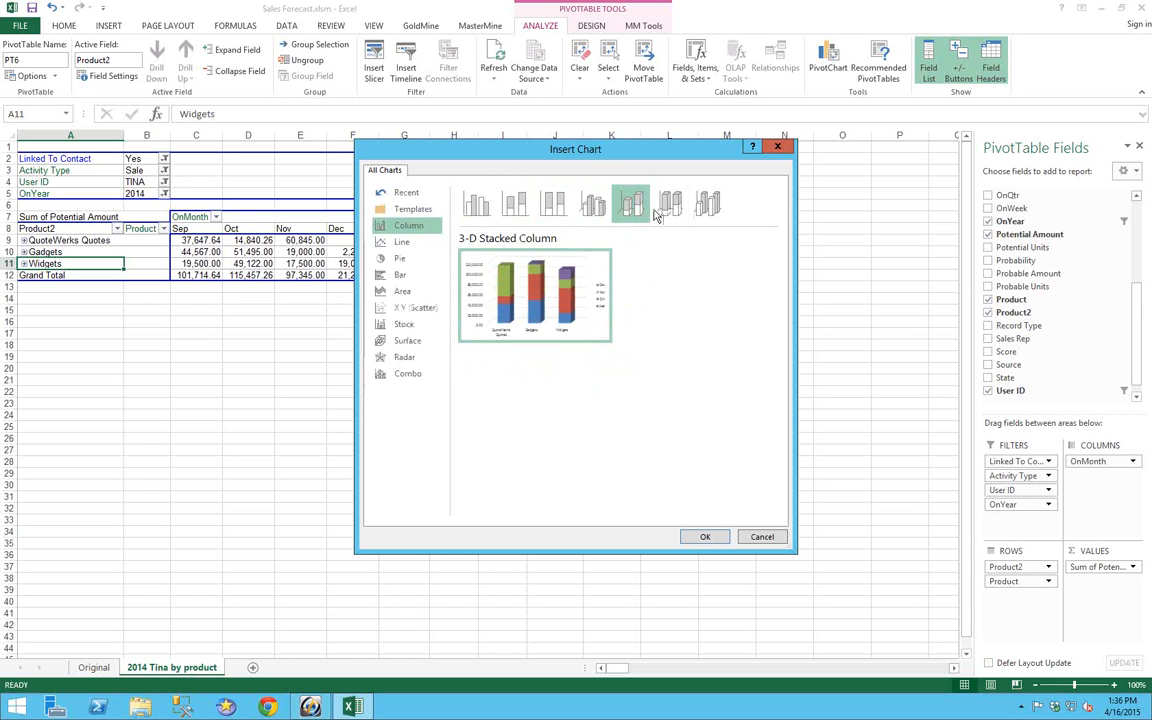
click(705, 537)
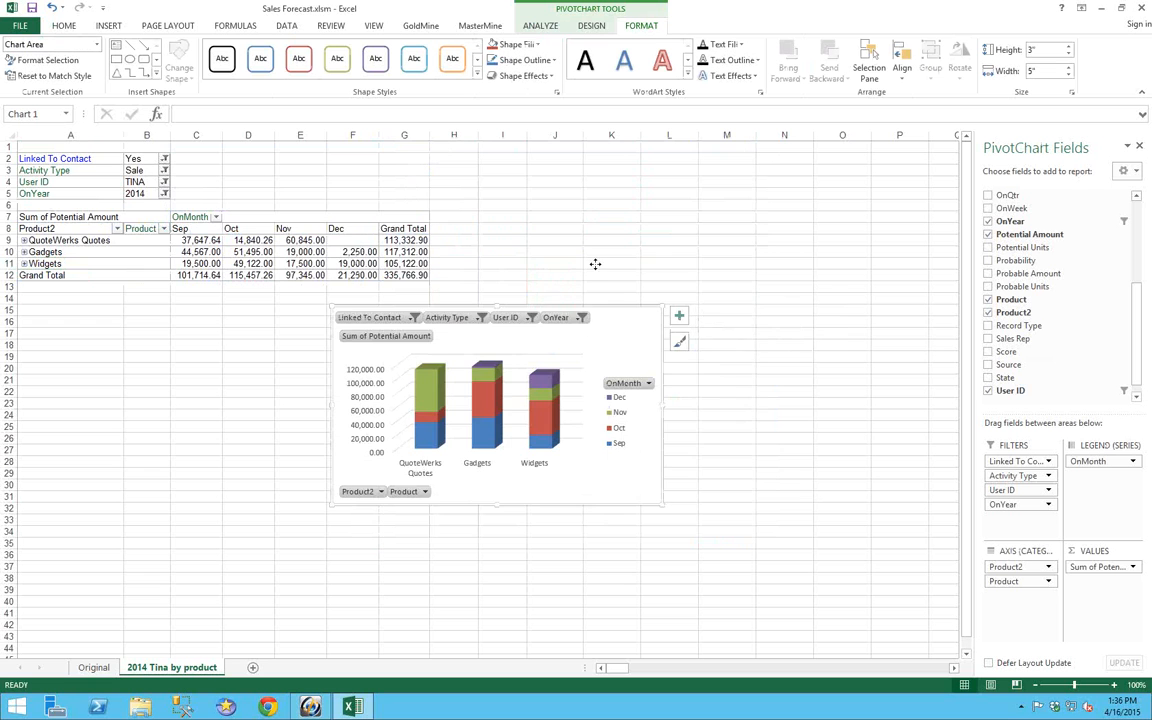
Step: Place the chart beside the pivot table and apply the dark background chart style
drag(598, 310, 697, 167)
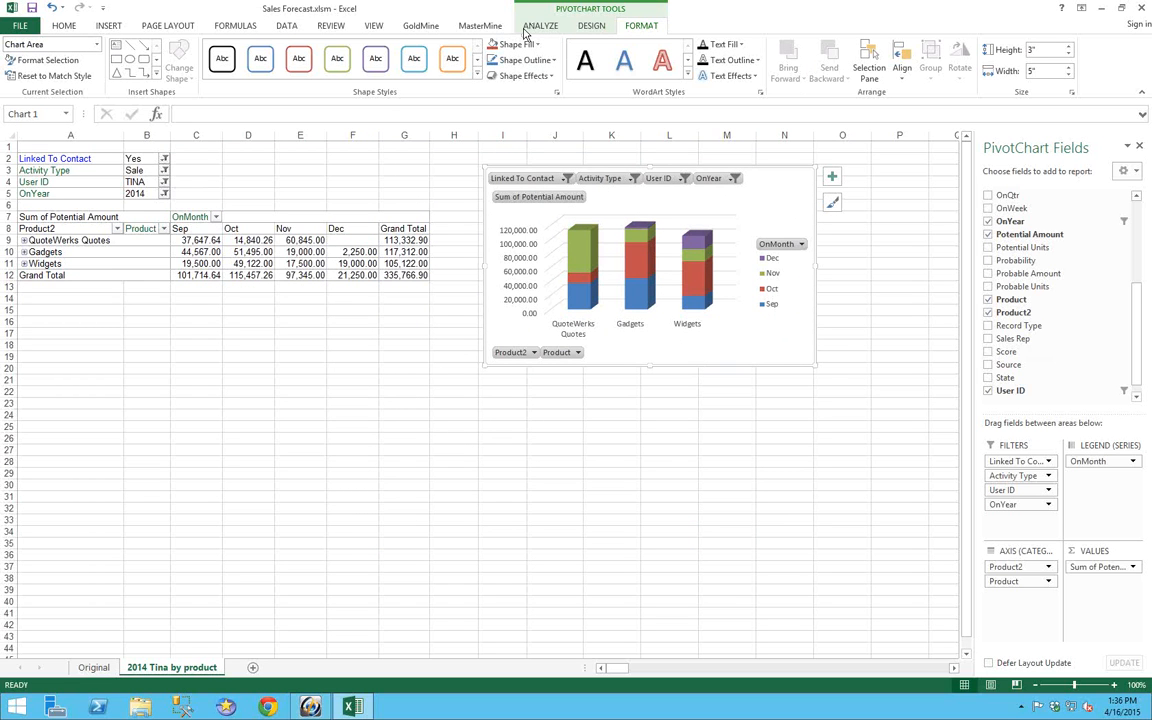
click(592, 27)
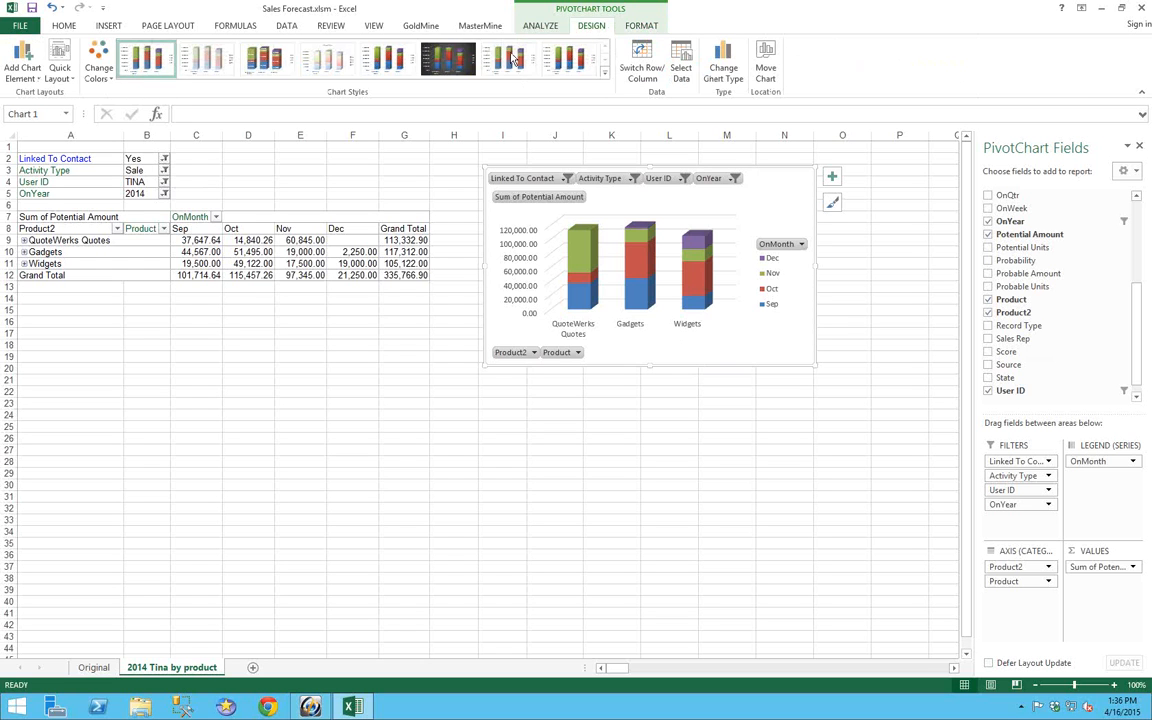
click(455, 66)
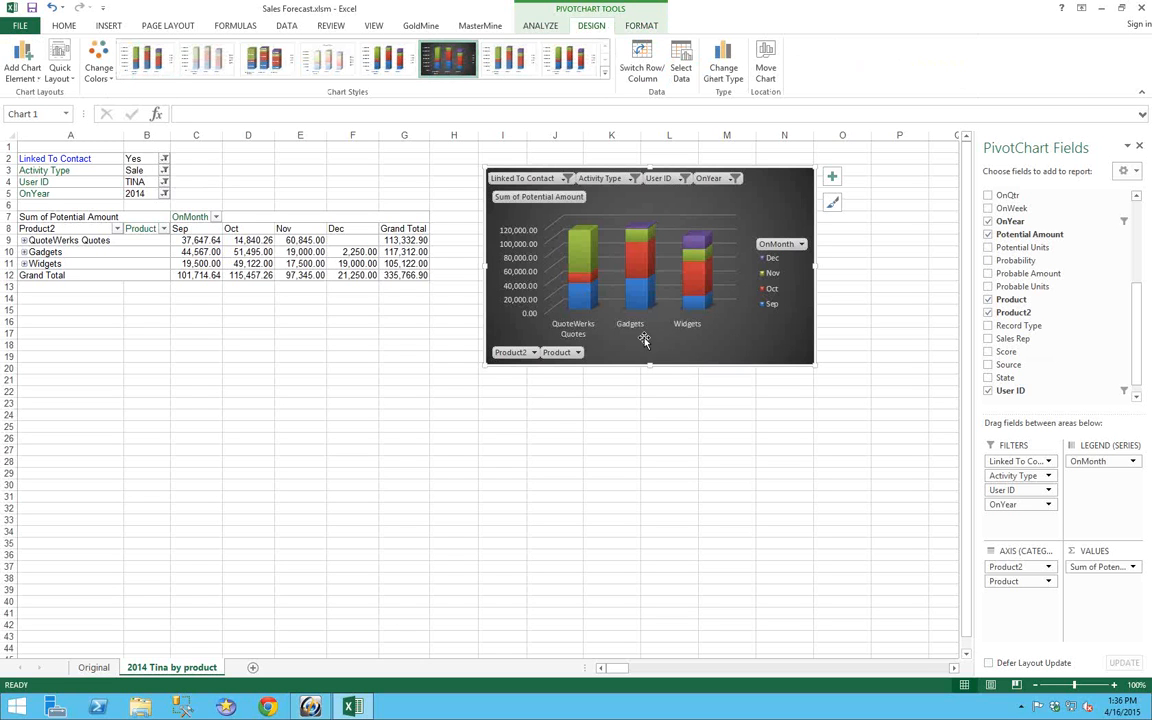
Step: Hide the report filter, value and axis field buttons on the chart and move the chart slightly up
right_click(612, 182)
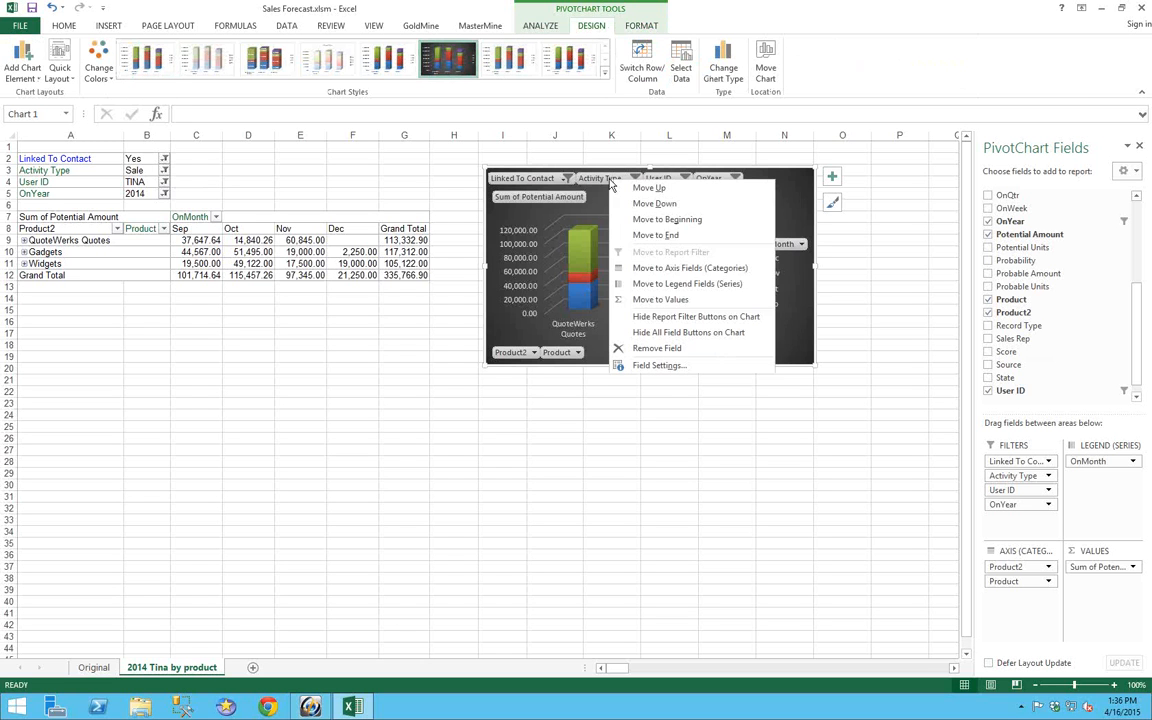
click(666, 318)
right_click(557, 185)
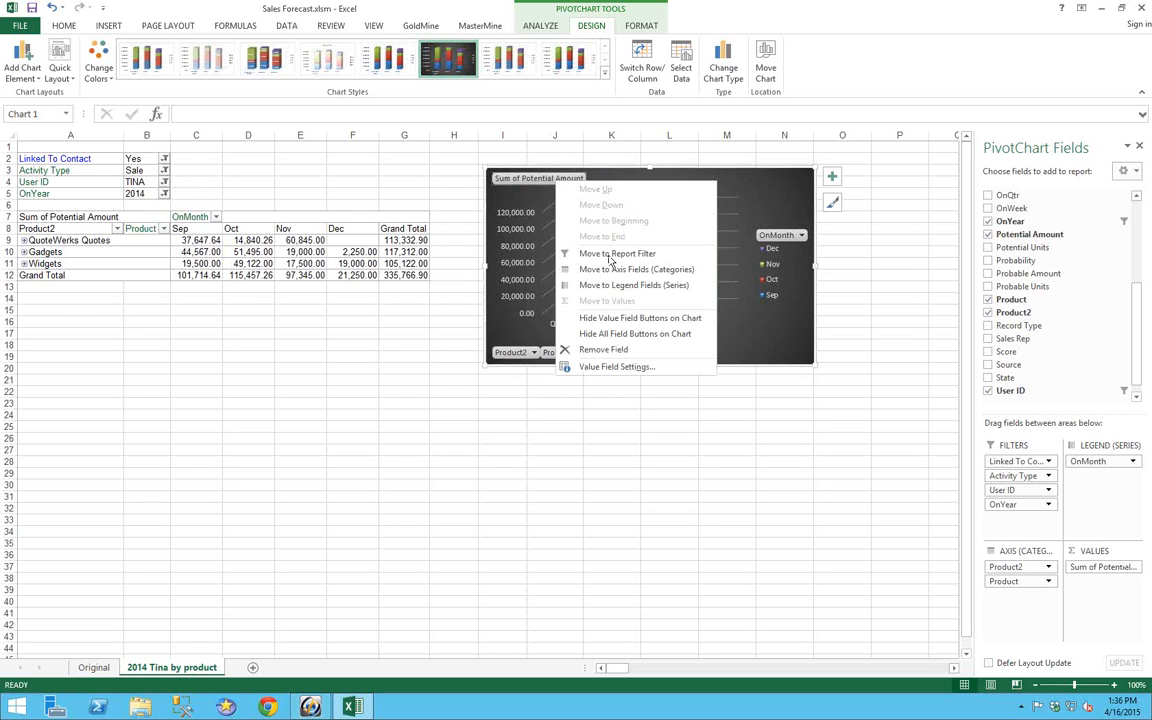
click(642, 303)
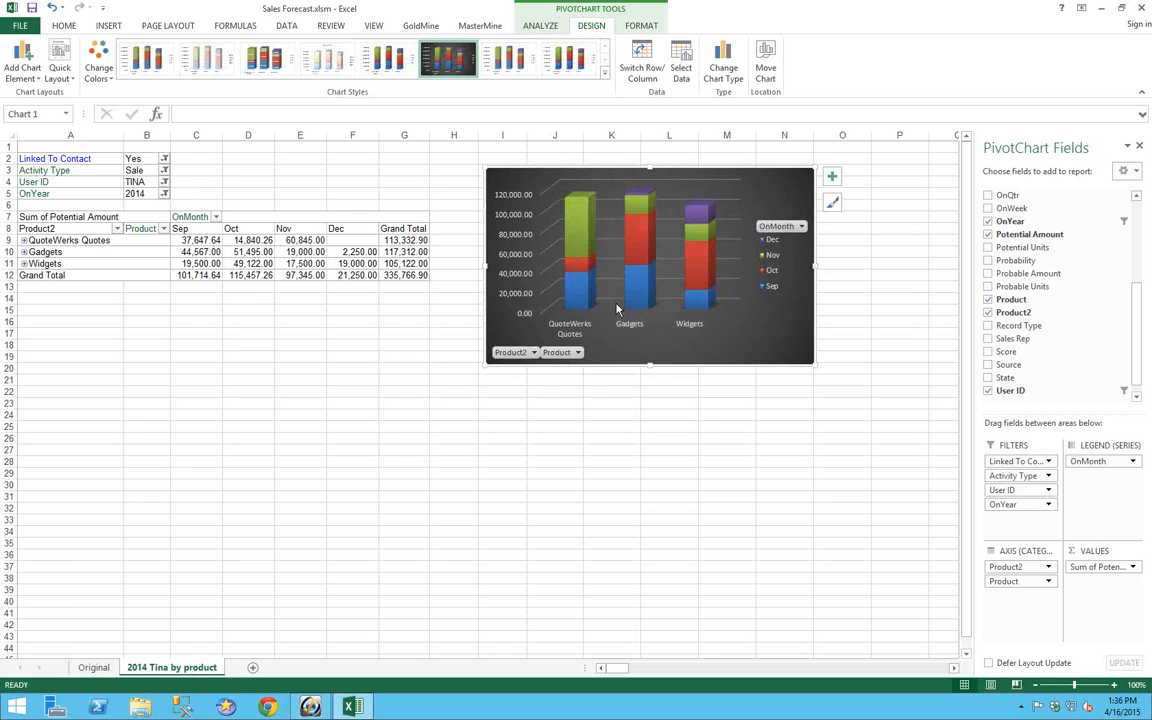
right_click(555, 353)
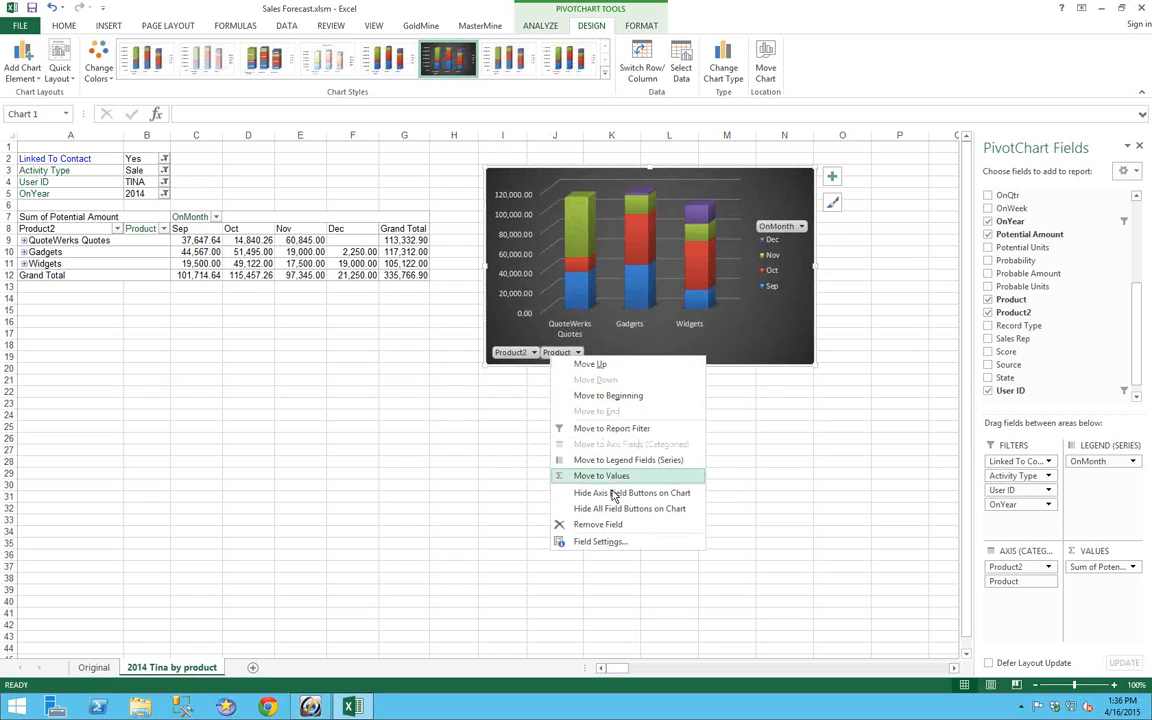
key(Escape)
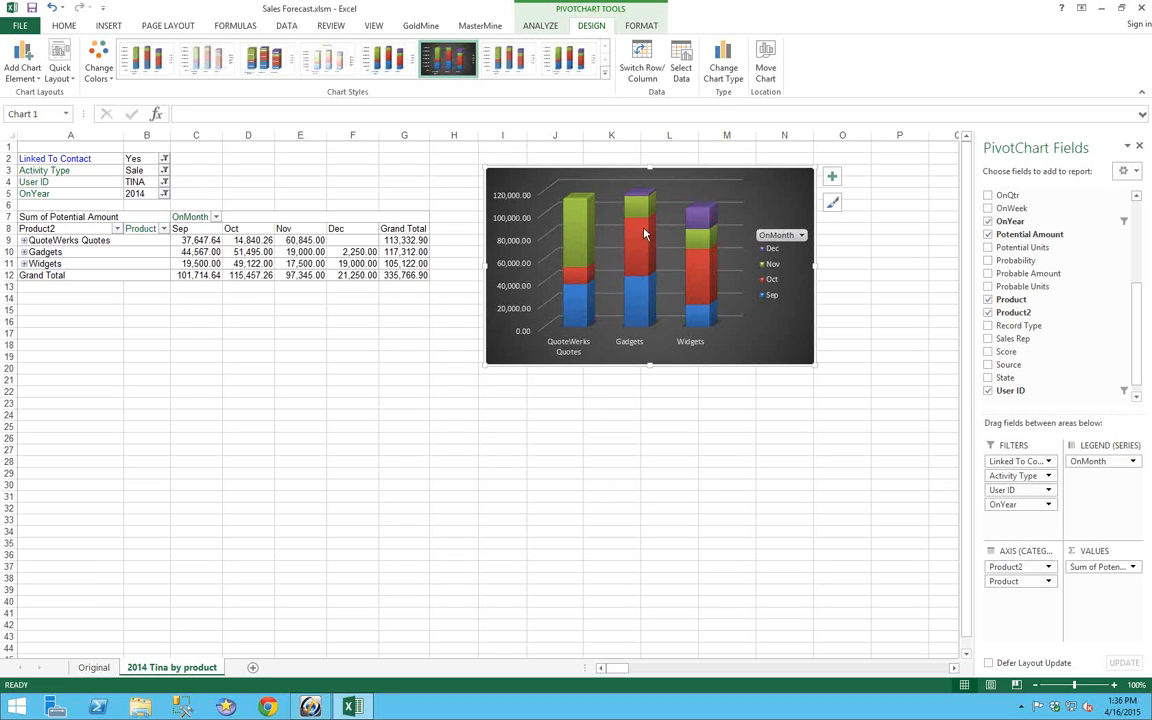
drag(548, 170, 548, 154)
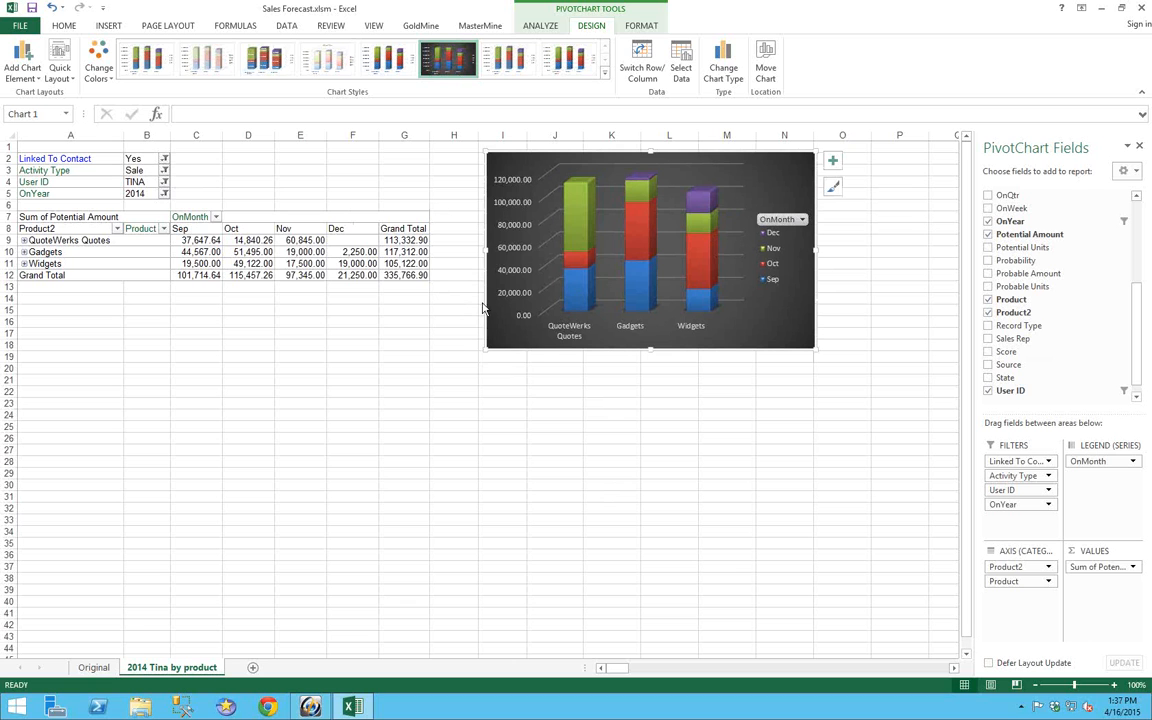
Step: Copy the pivot table range A1:G16 including its filters and paste it at cell A27
click(258, 263)
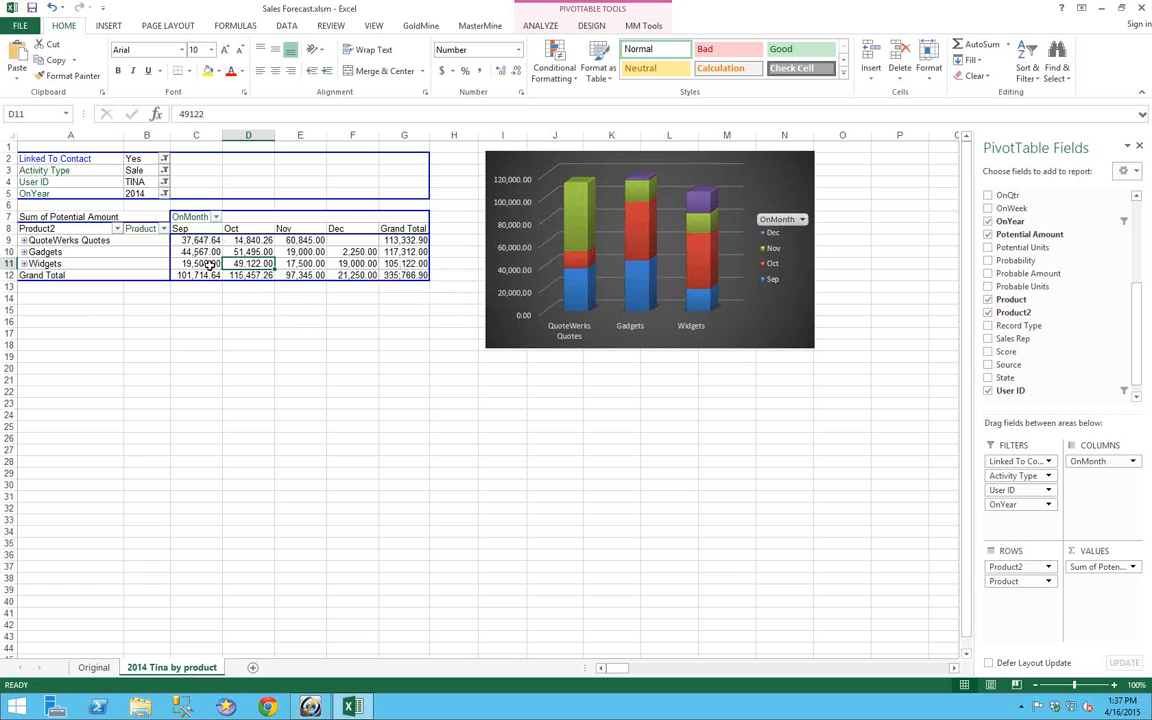
mouse_move(209, 264)
drag(404, 321, 404, 147)
drag(163, 133, 60, 140)
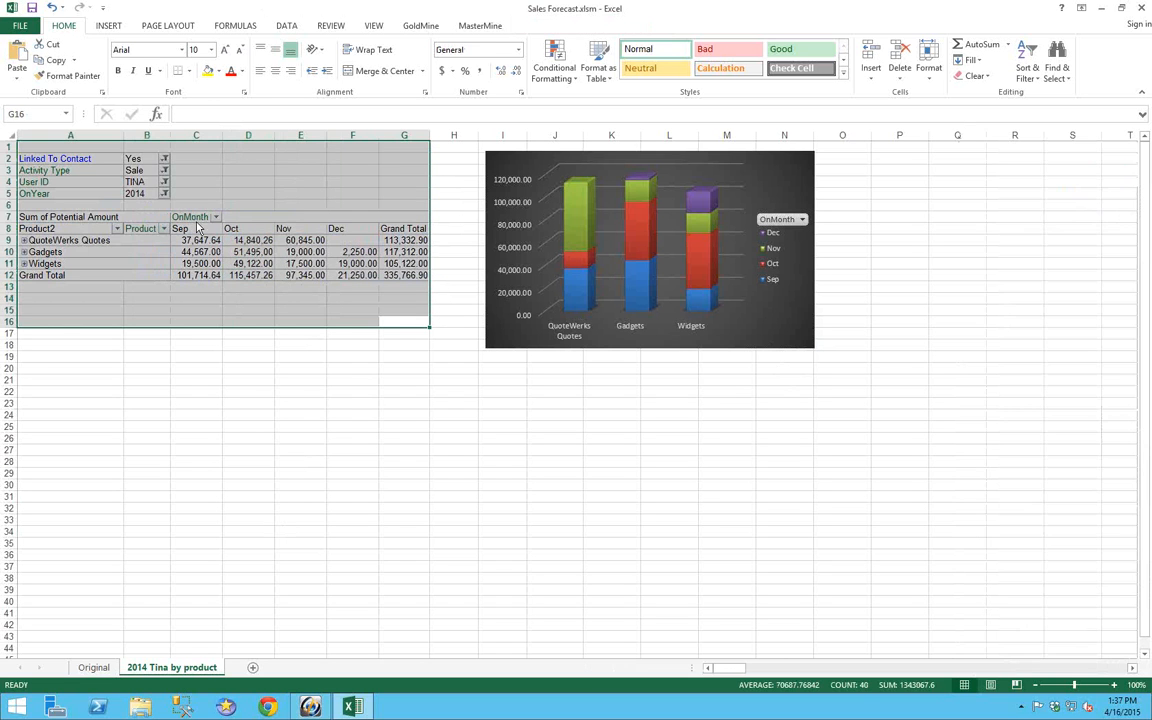
right_click(199, 222)
click(236, 250)
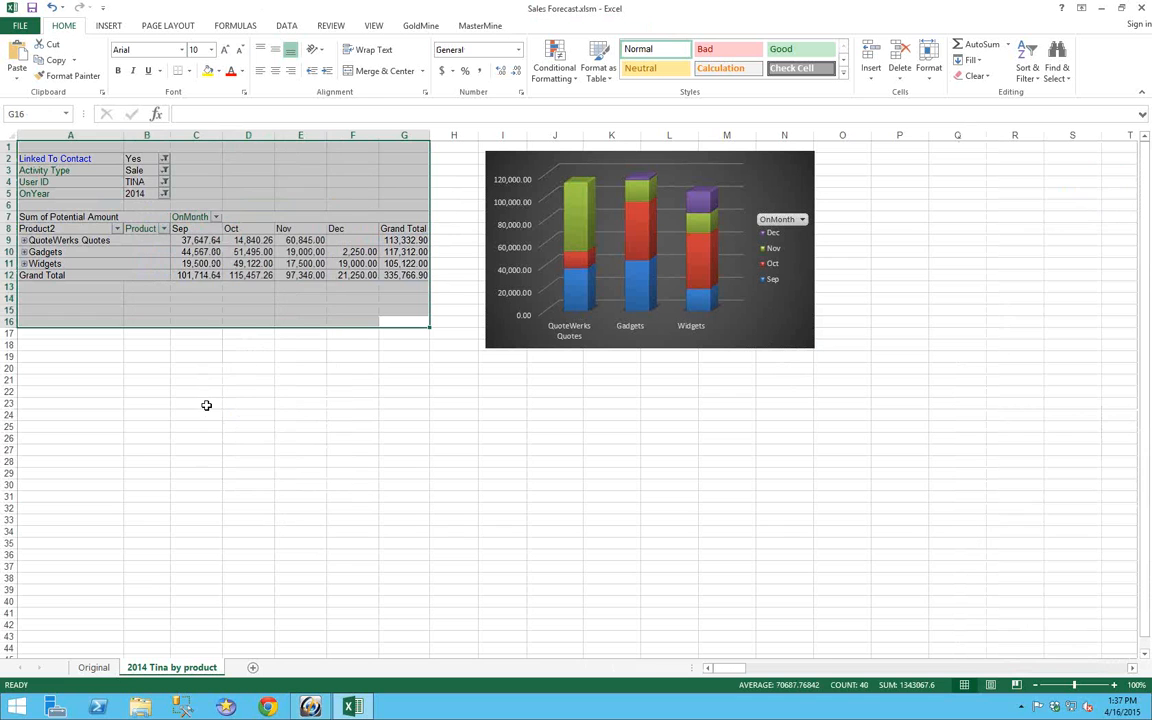
right_click(68, 452)
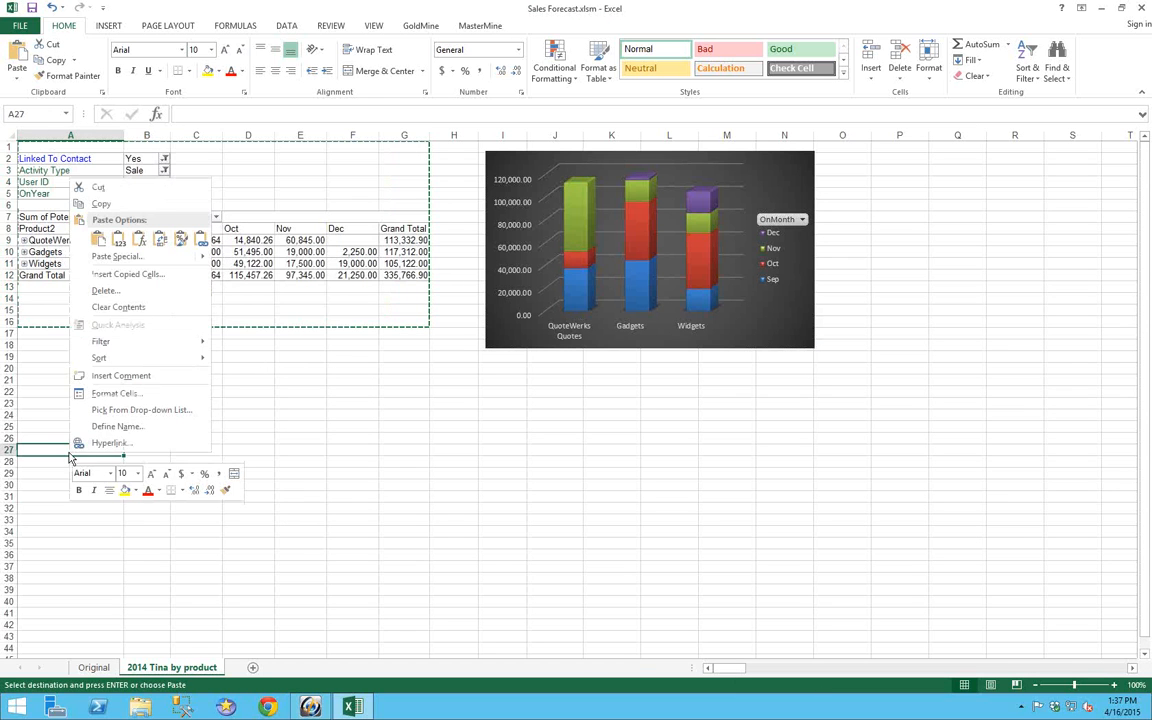
click(97, 238)
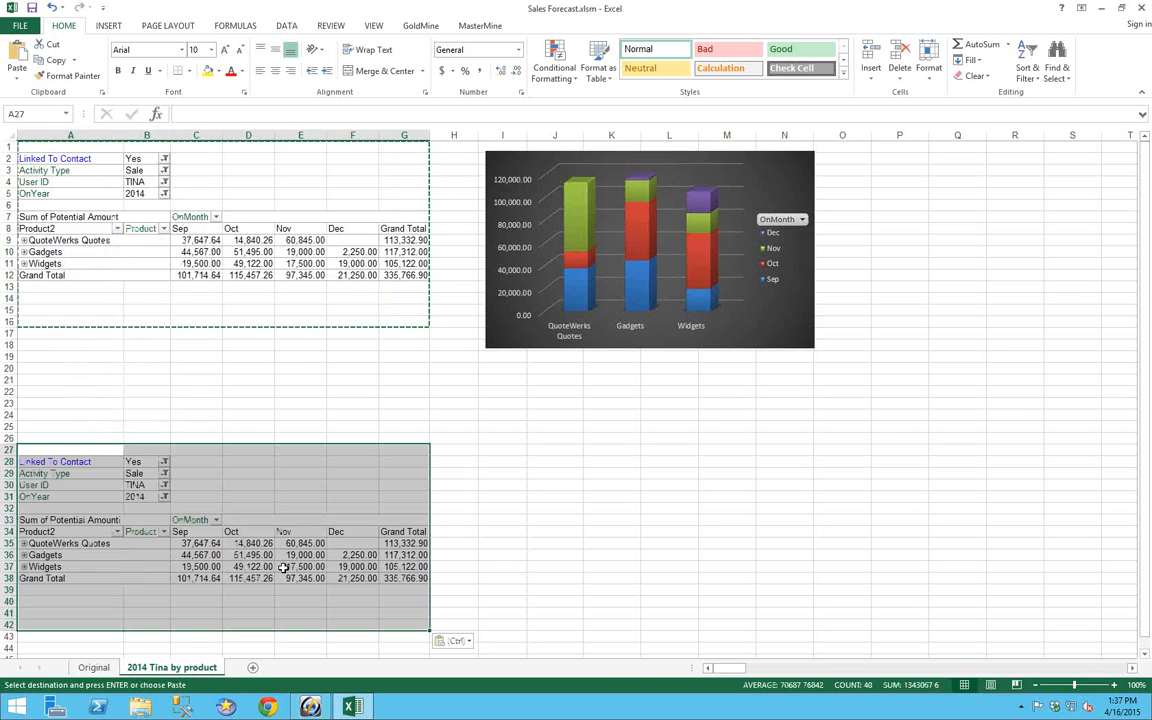
Step: Filter the copied pivot table's User ID to the first individual user in the list and select a cell inside it
click(165, 487)
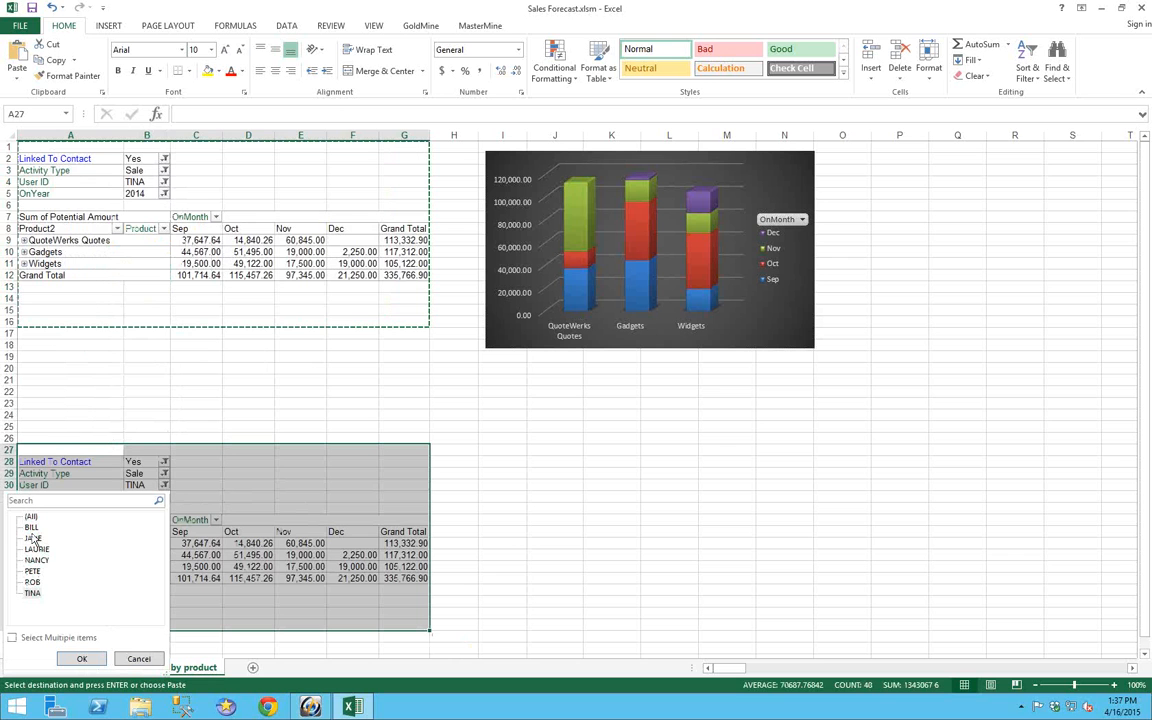
click(84, 658)
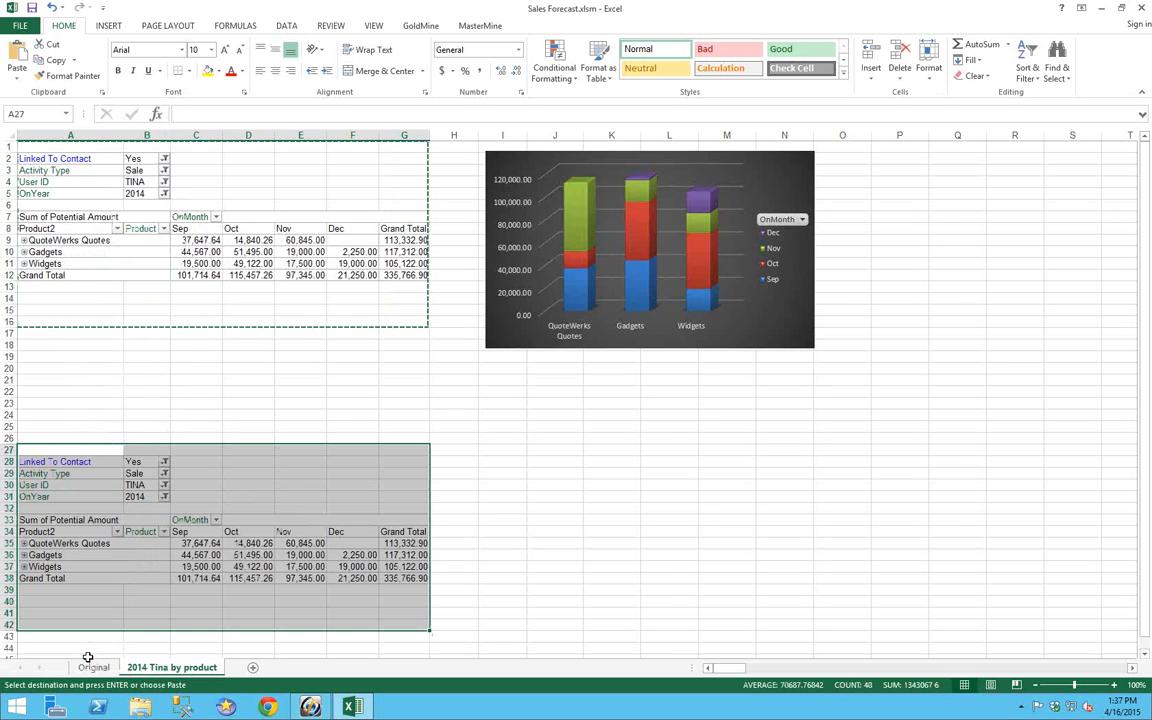
click(248, 555)
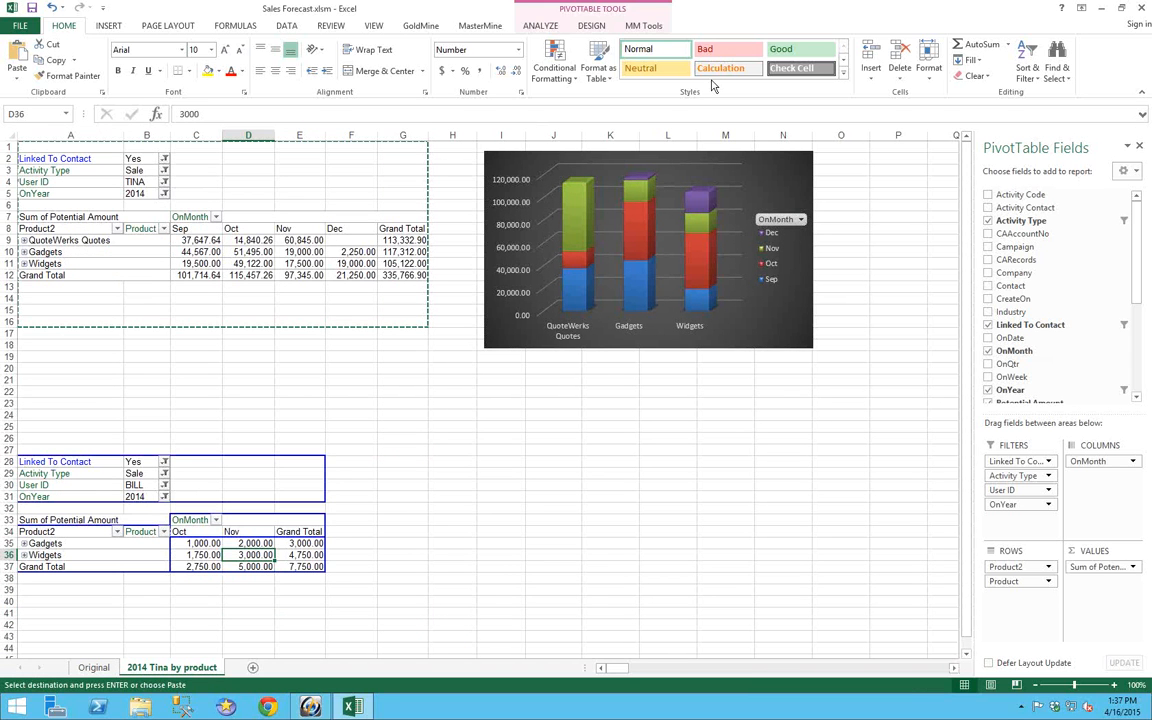
Step: Insert a 3-D Stacked Column PivotChart based on the copied pivot table
click(540, 25)
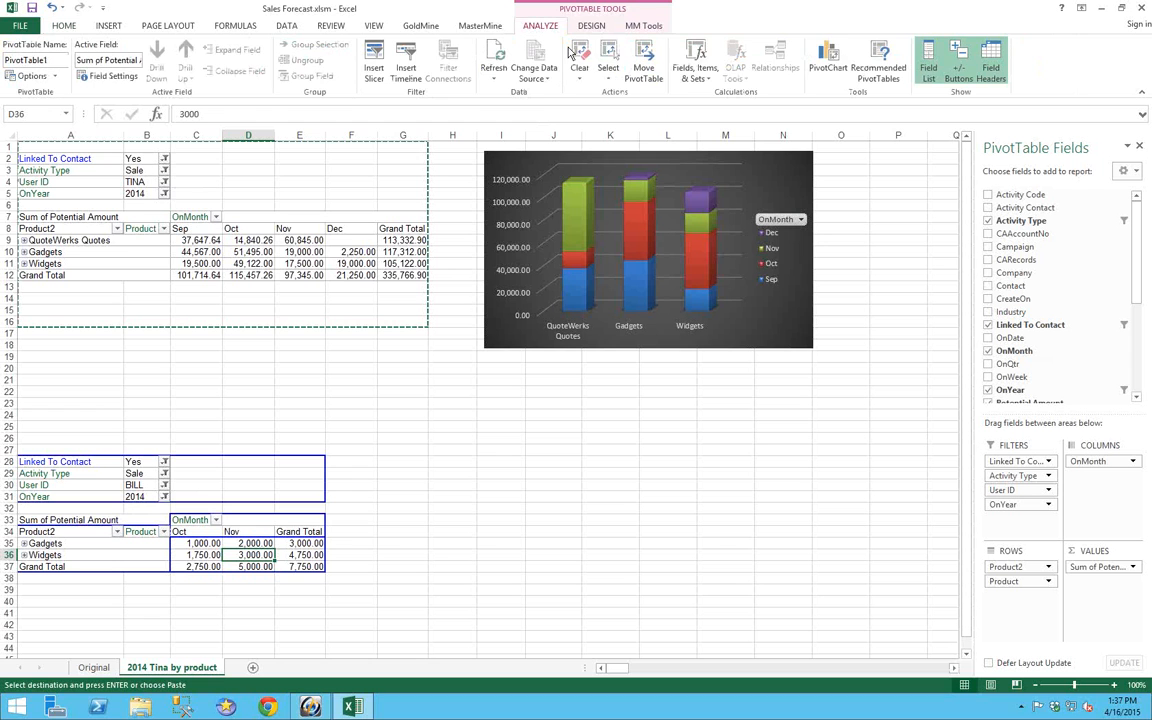
click(820, 60)
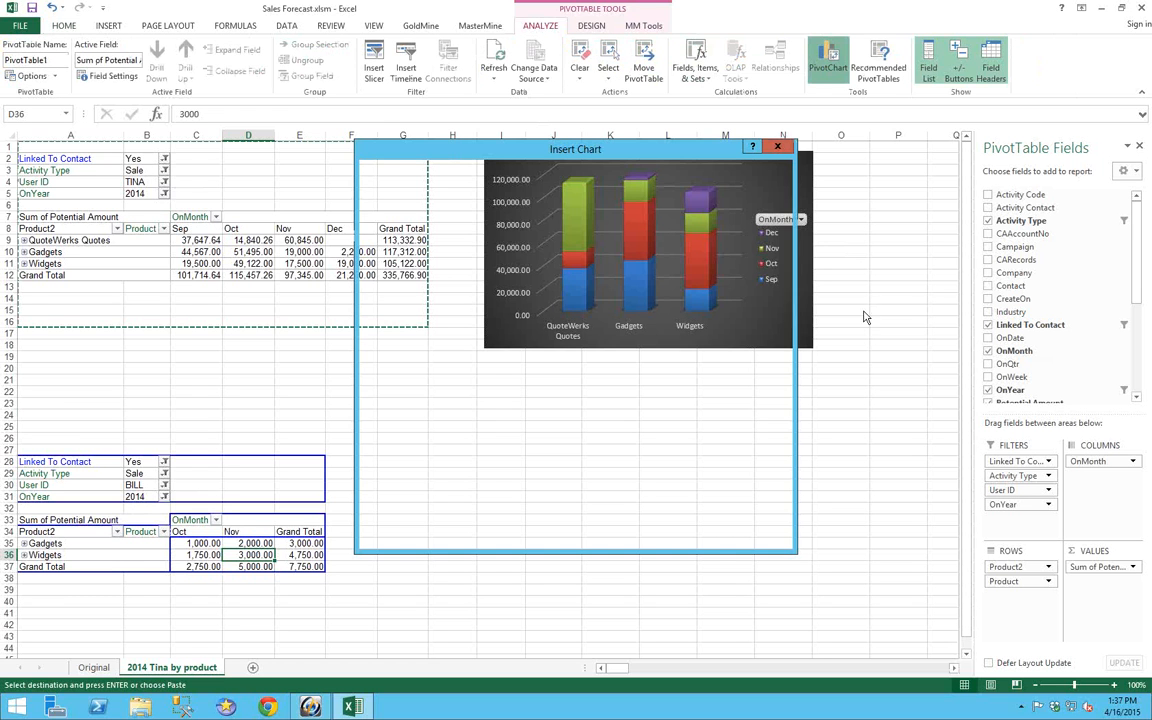
click(632, 205)
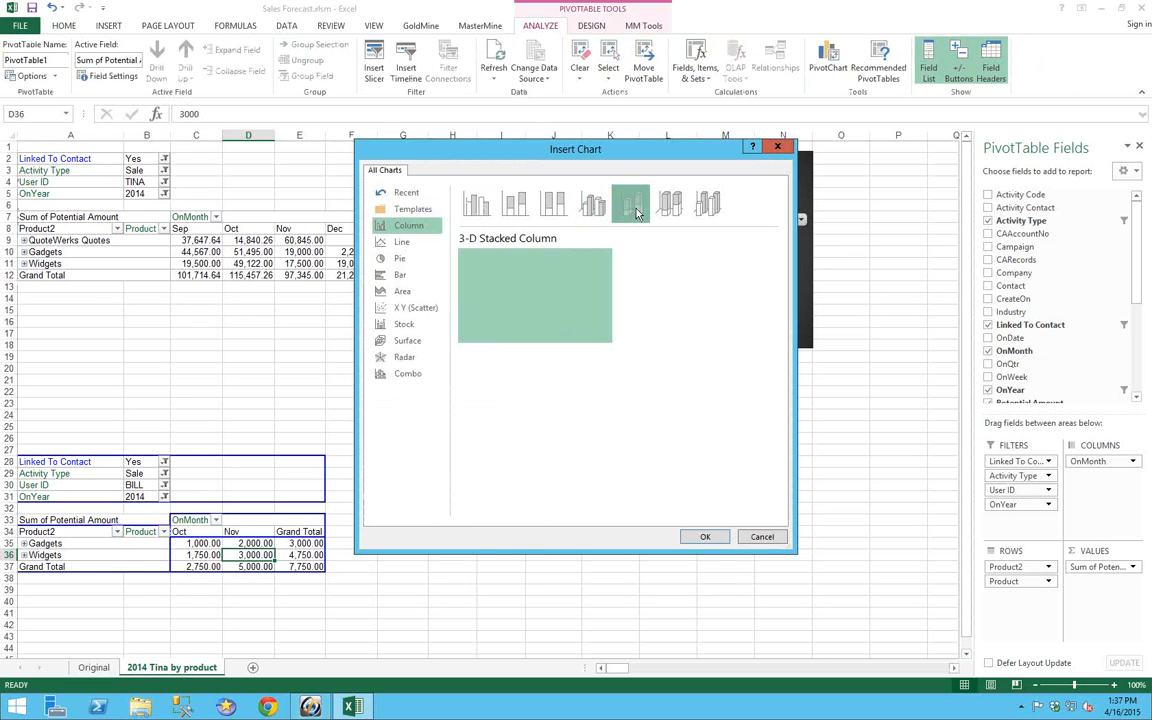
click(700, 536)
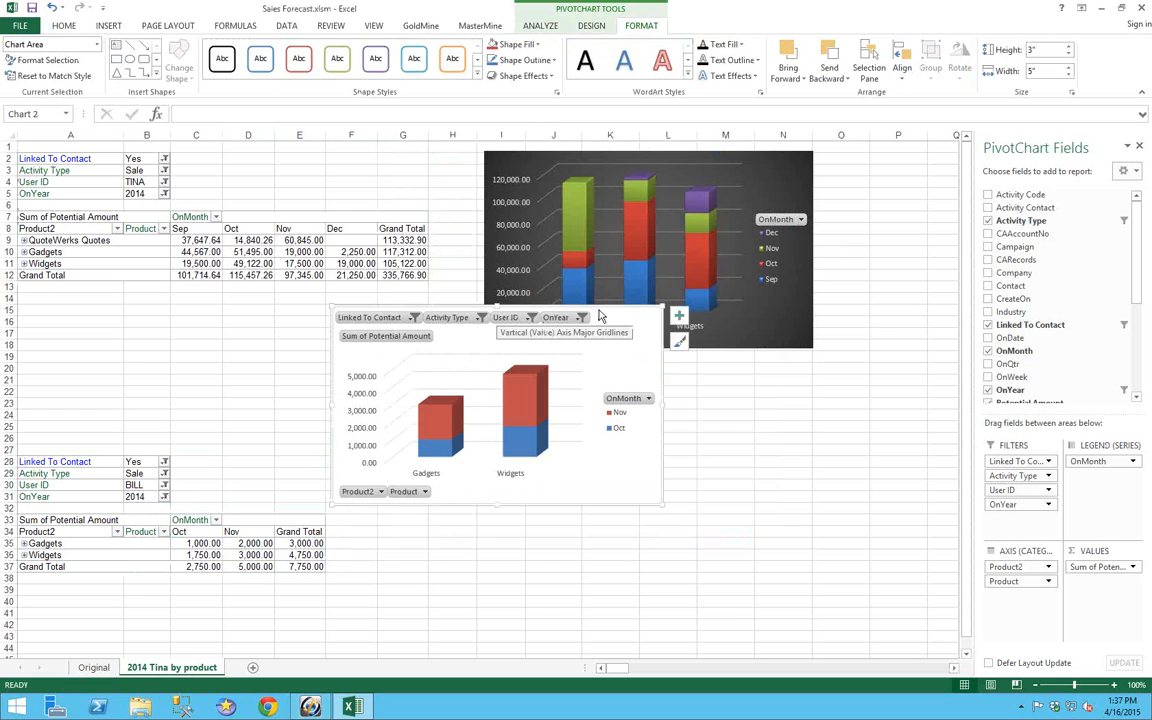
Step: Place the second chart below the first one, beside the copied pivot table, and save the workbook
drag(606, 319, 692, 432)
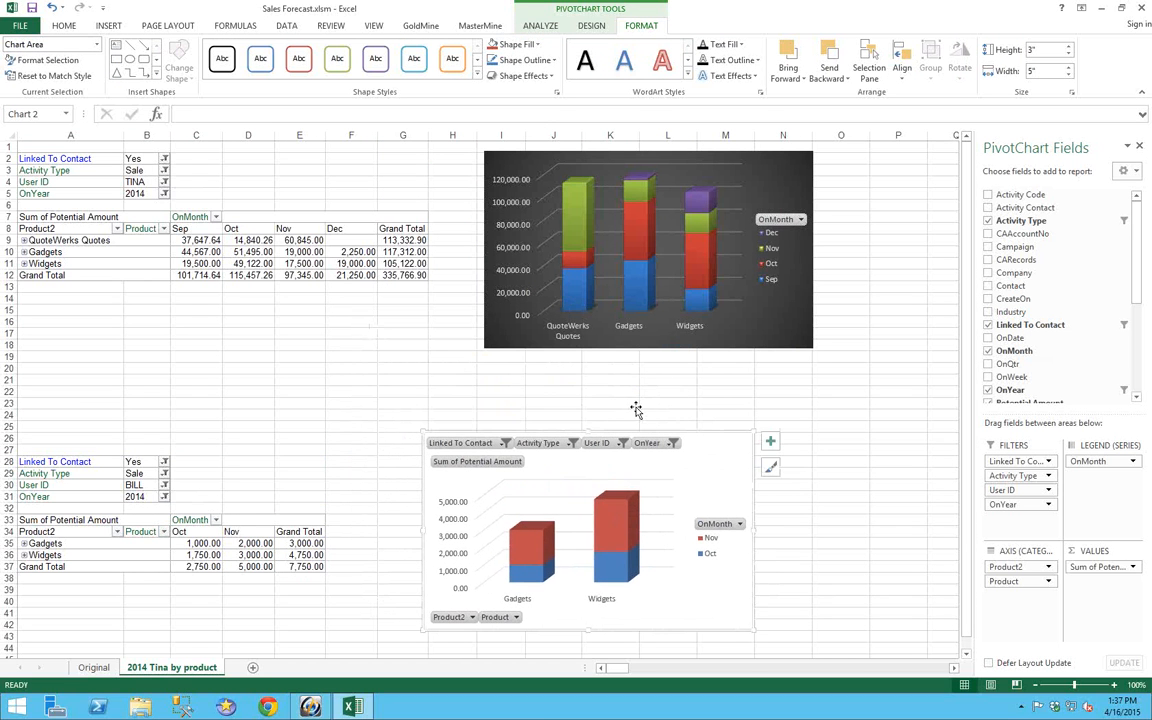
click(247, 551)
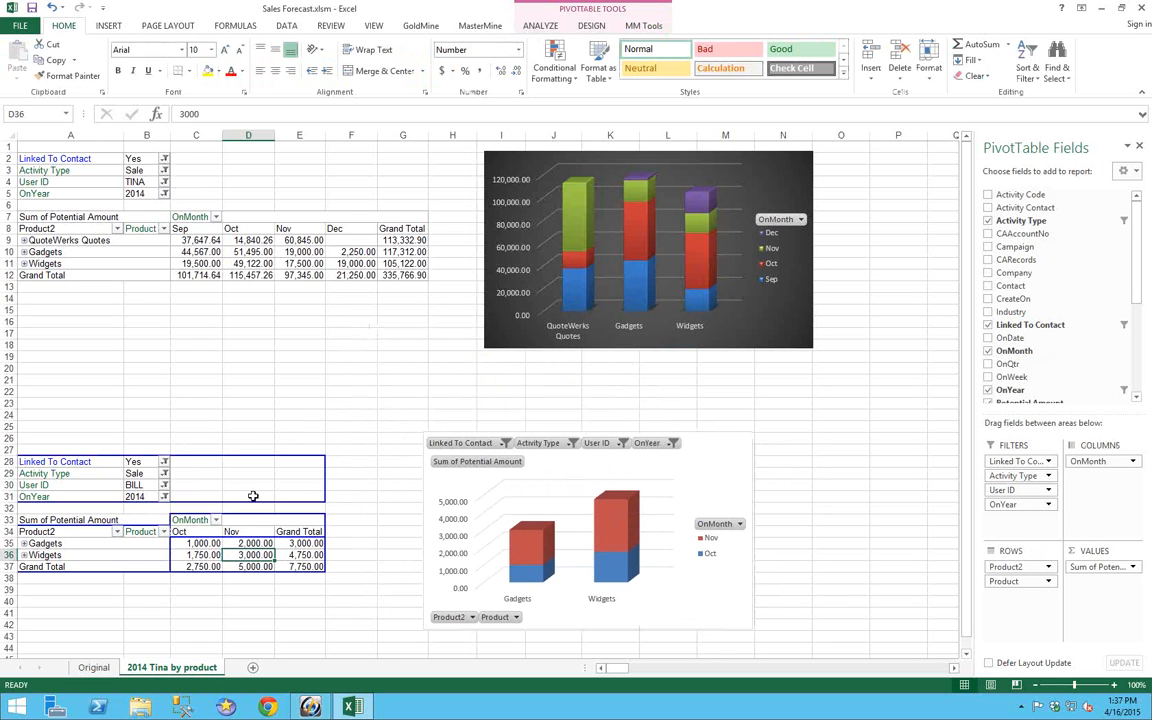
click(32, 8)
Step: Examine the Share Report settings for adding the forecast to another user's GoldMine taskbar, and leave them without deploying
click(478, 26)
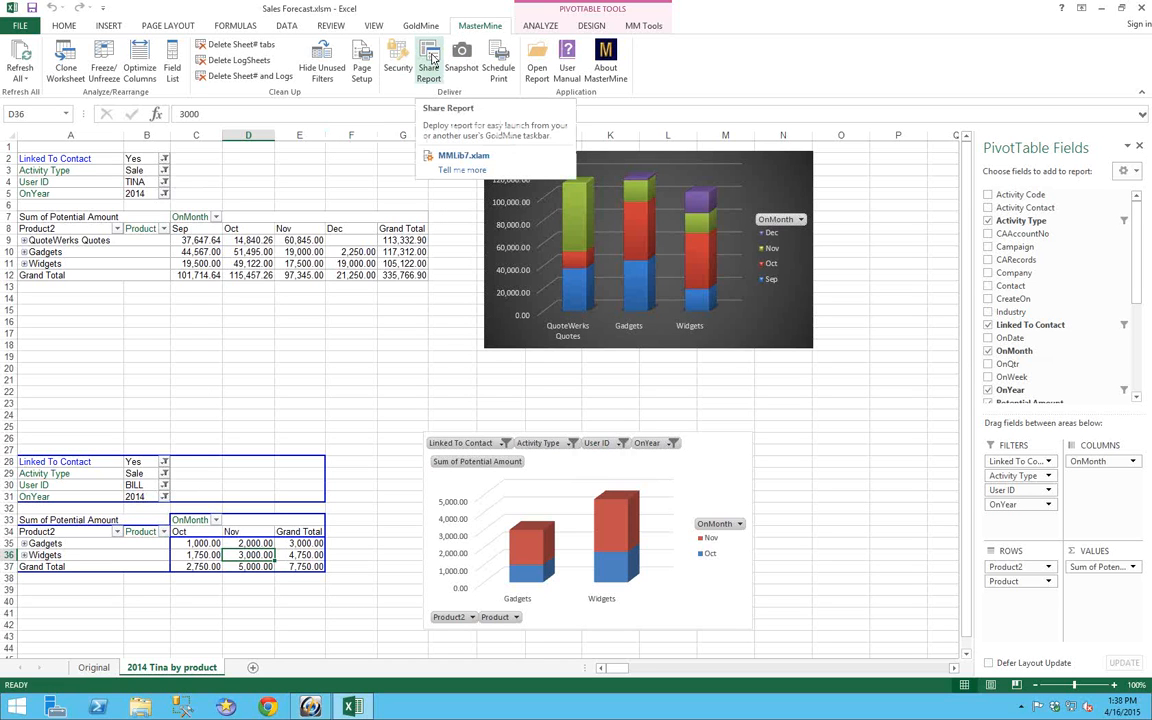
click(430, 67)
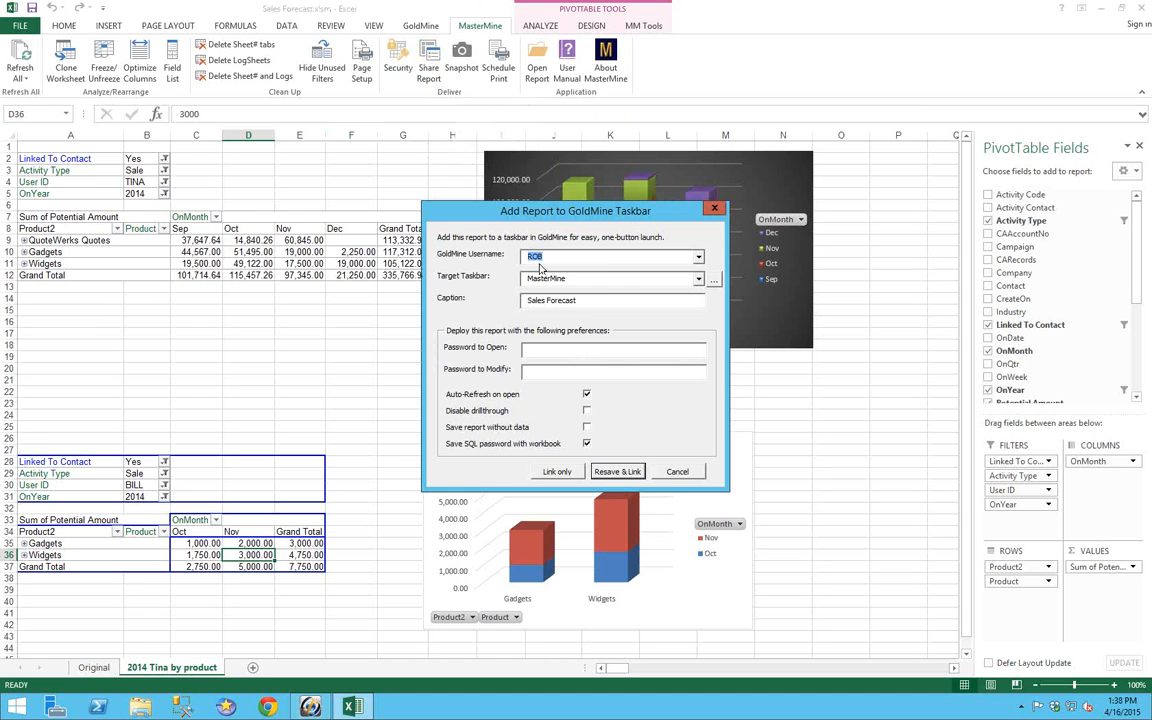
click(697, 257)
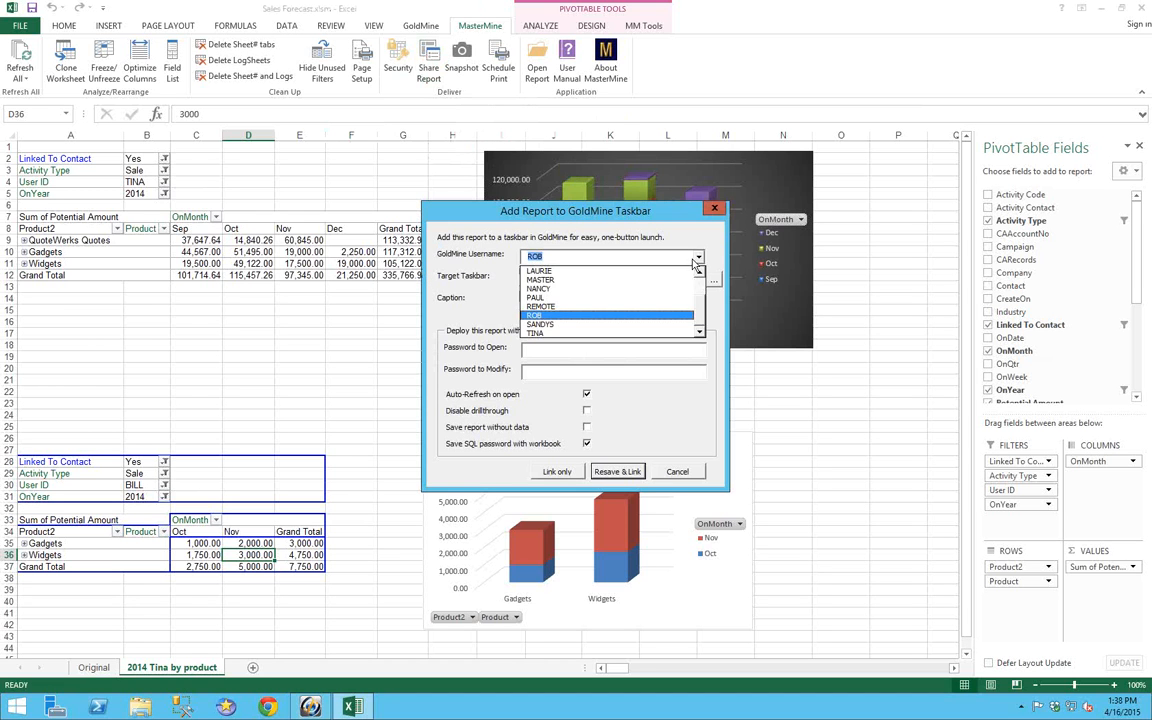
click(553, 289)
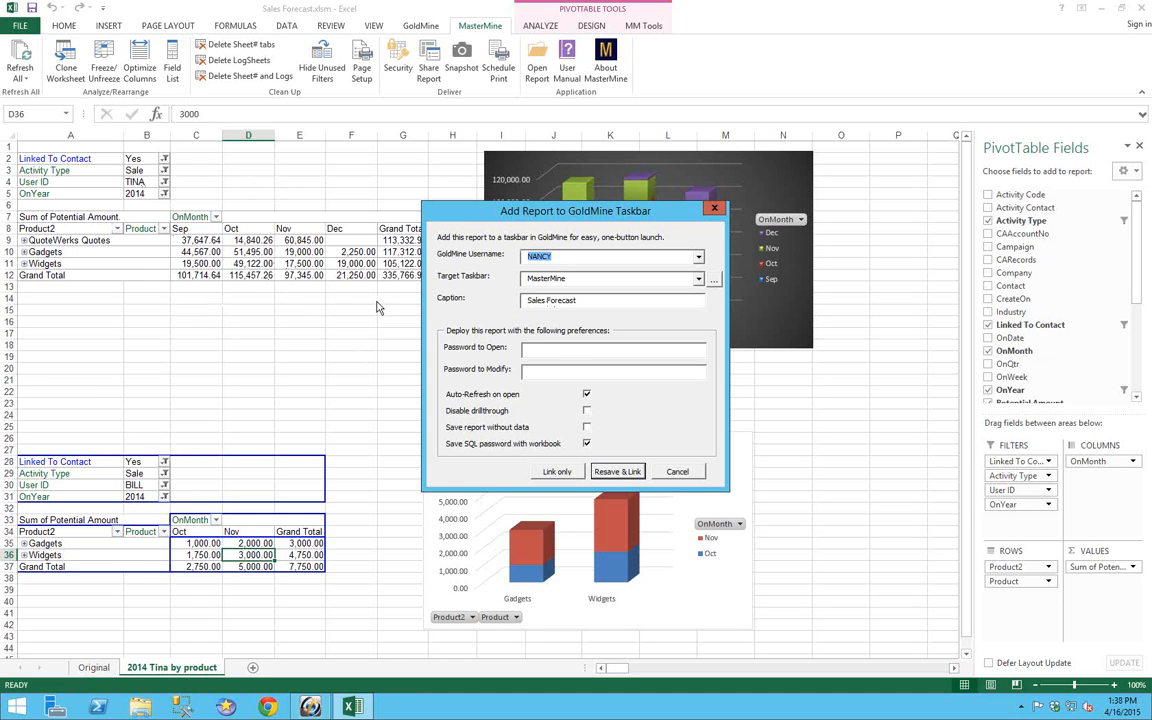
click(678, 472)
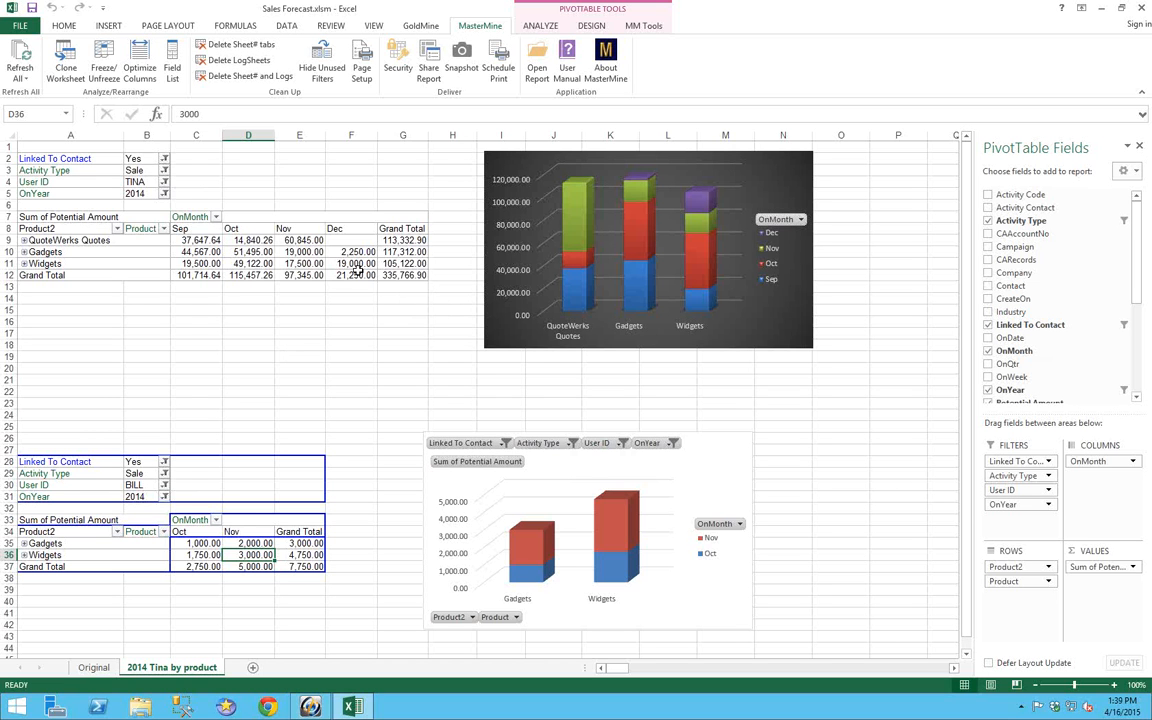
click(259, 264)
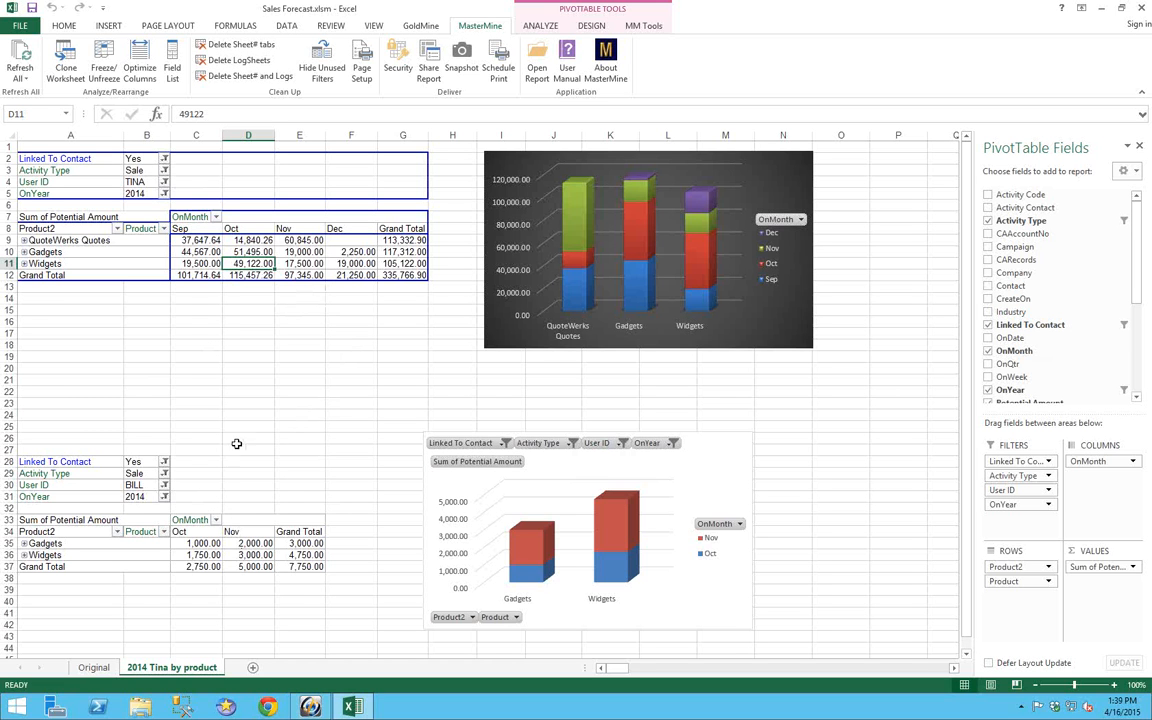
Step: Drill down into the October Widgets amount of the upper pivot table to list its underlying sales on a new sheet
mouse_move(256, 555)
mouse_move(213, 264)
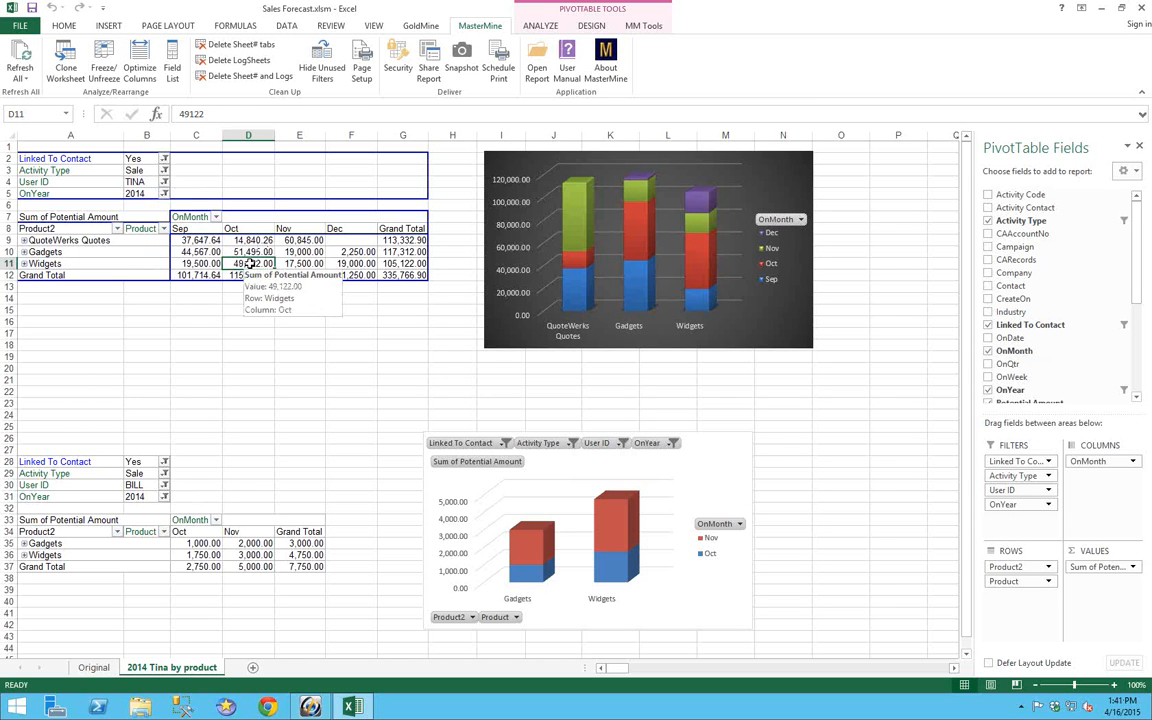
double_click(250, 263)
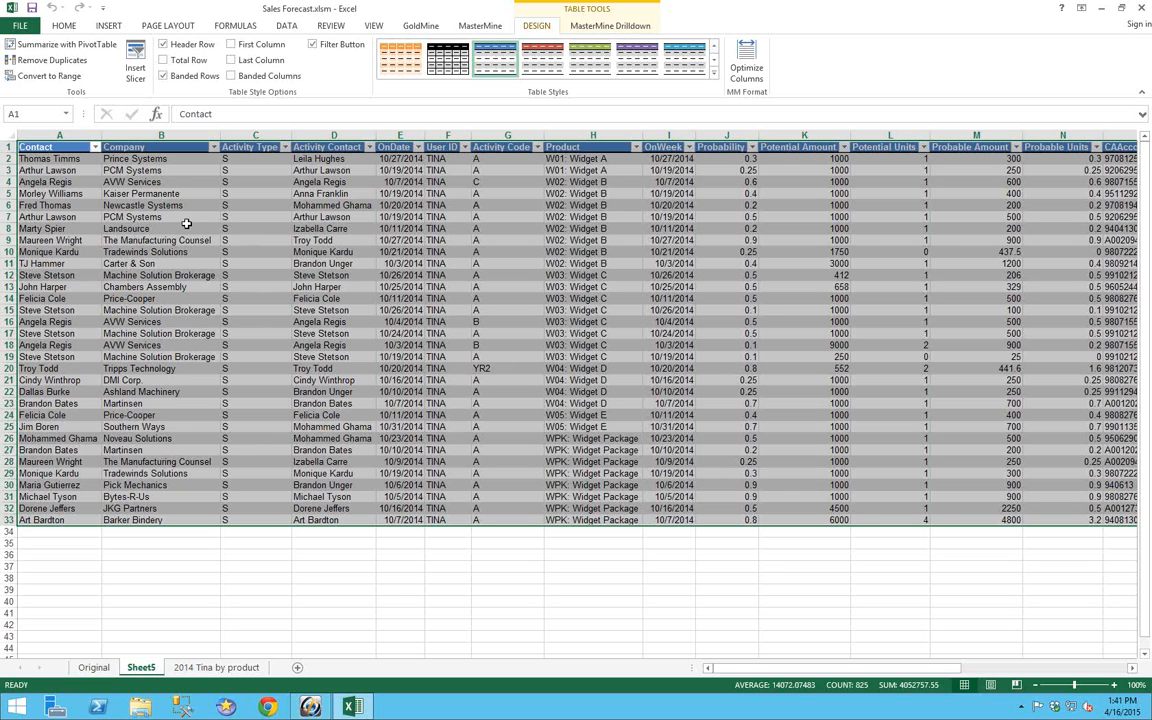
Step: Open the GoldMine contact record for Prince Systems from the drilldown list and view its pending activities
click(150, 229)
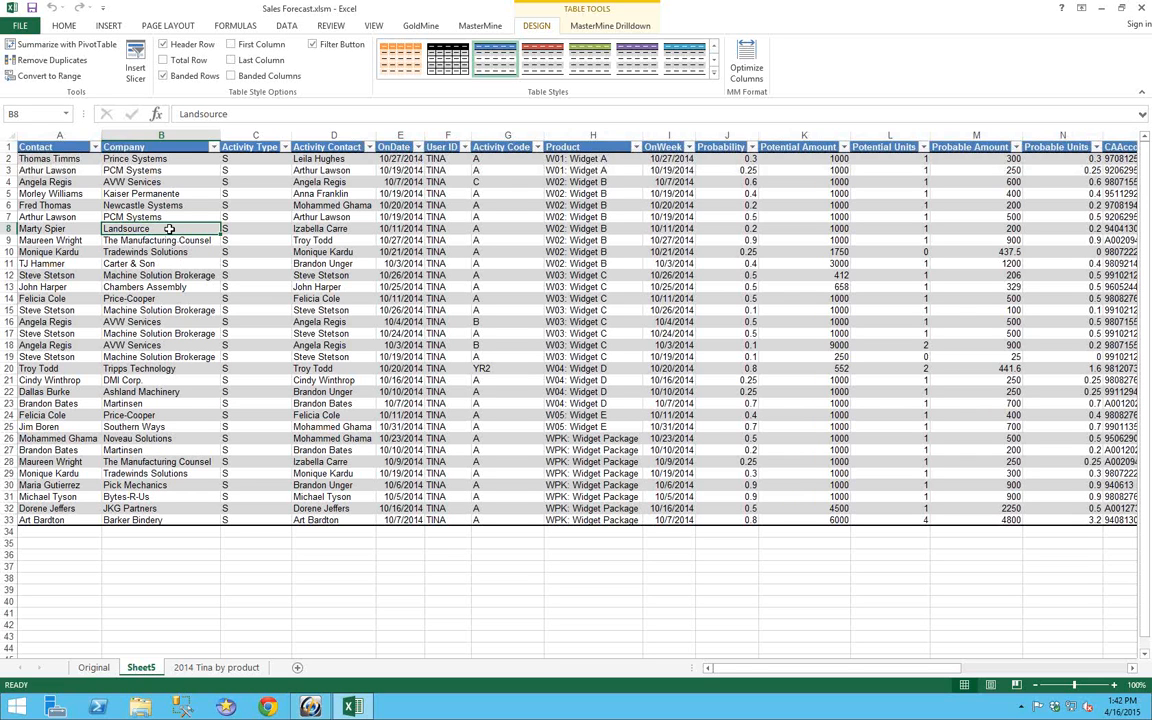
click(176, 158)
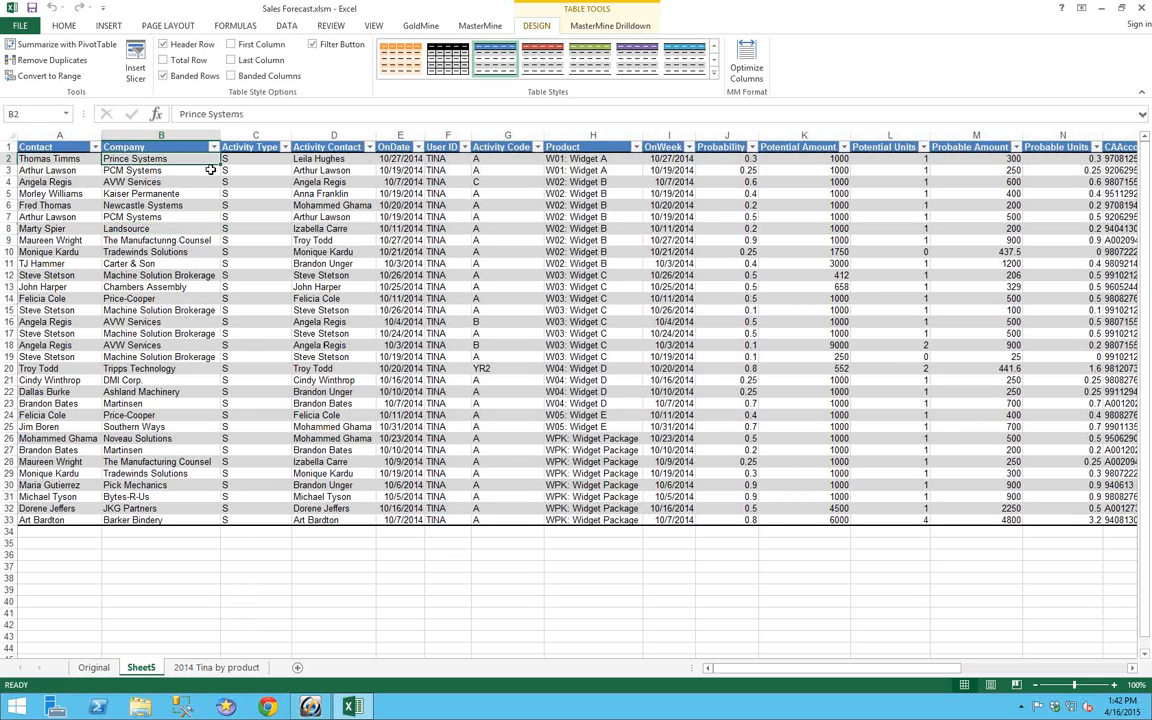
double_click(156, 159)
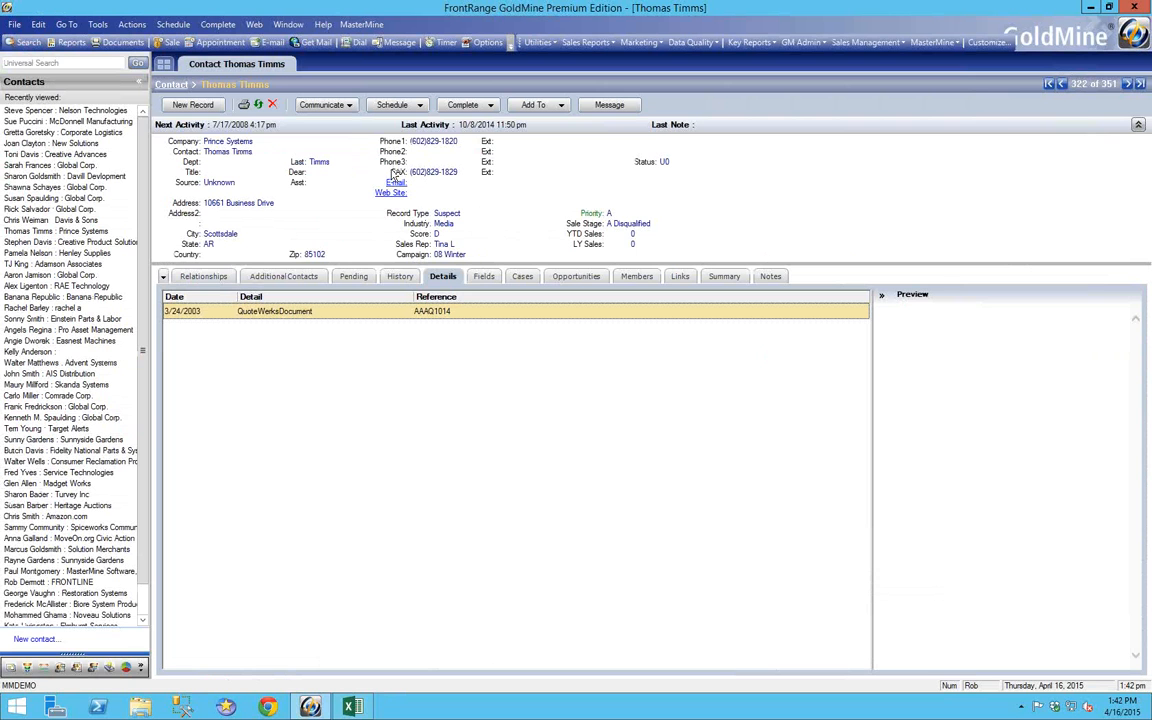
click(362, 276)
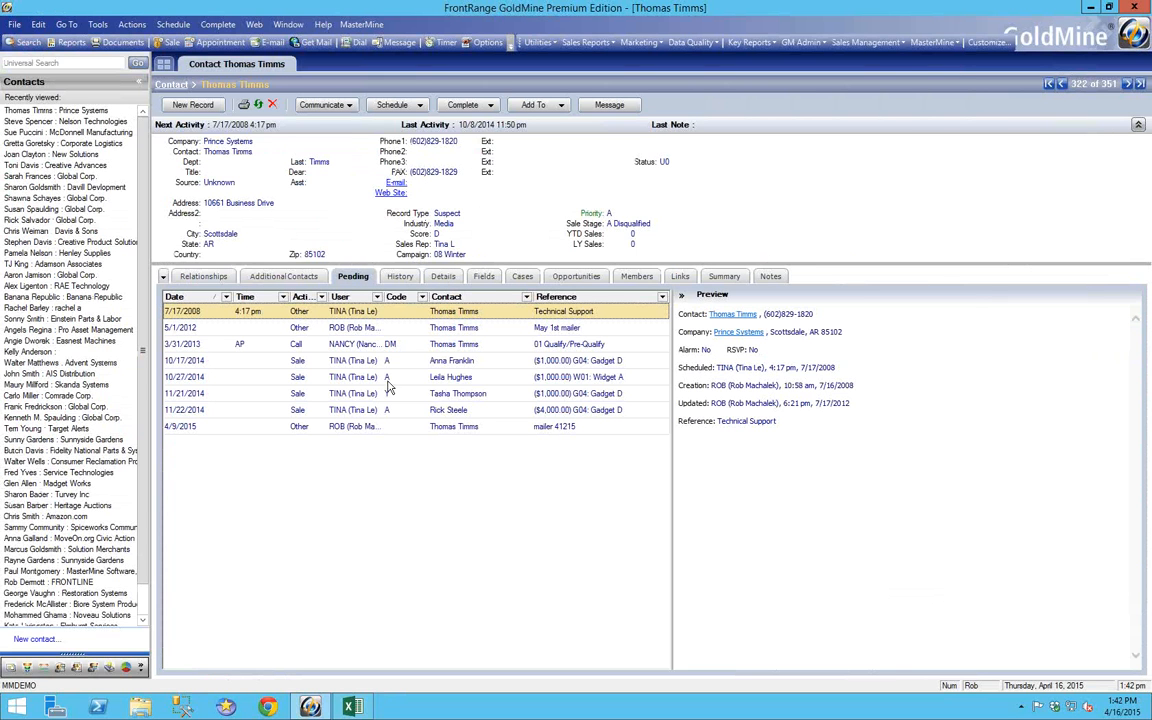
Step: Return to the Excel drilldown, edit the Prince Systems W01: Widget A activity, and set its sale date to today, 4/16/2015
click(350, 708)
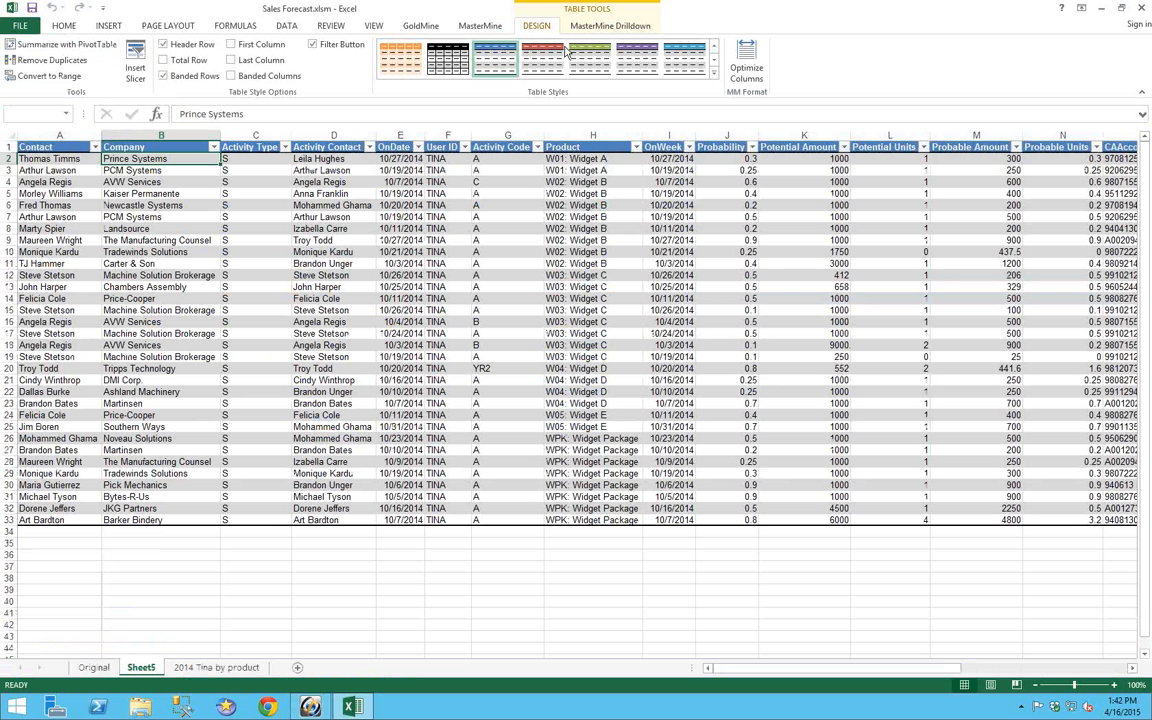
click(602, 27)
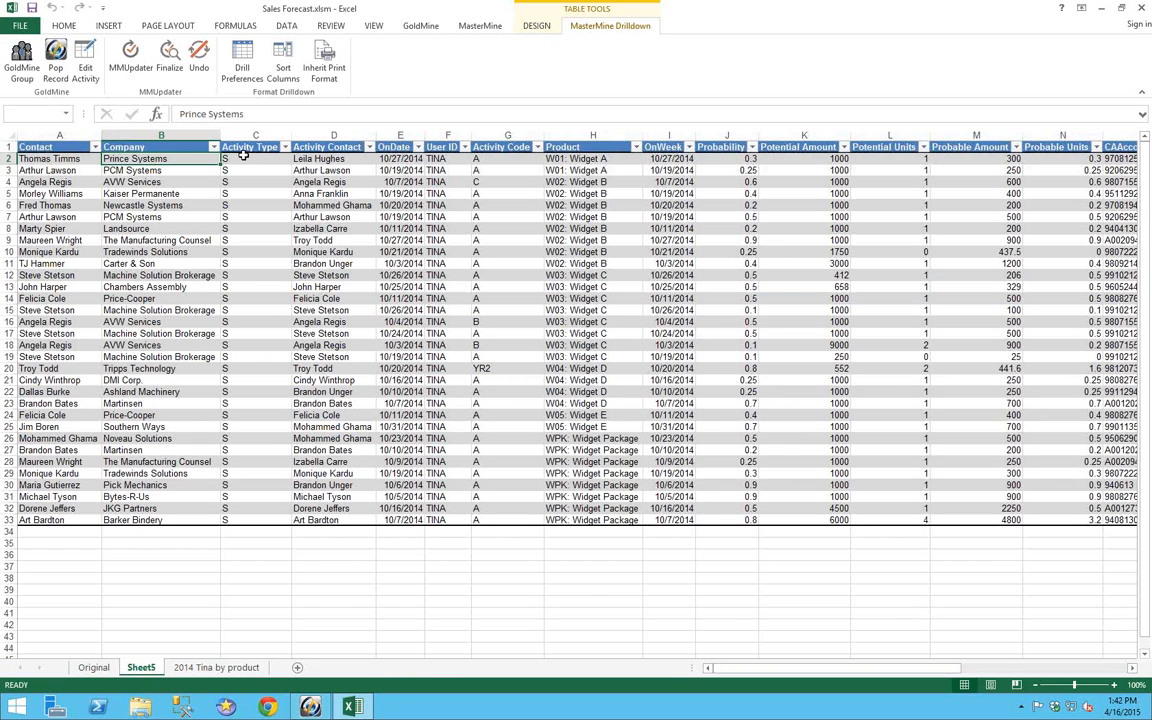
click(86, 60)
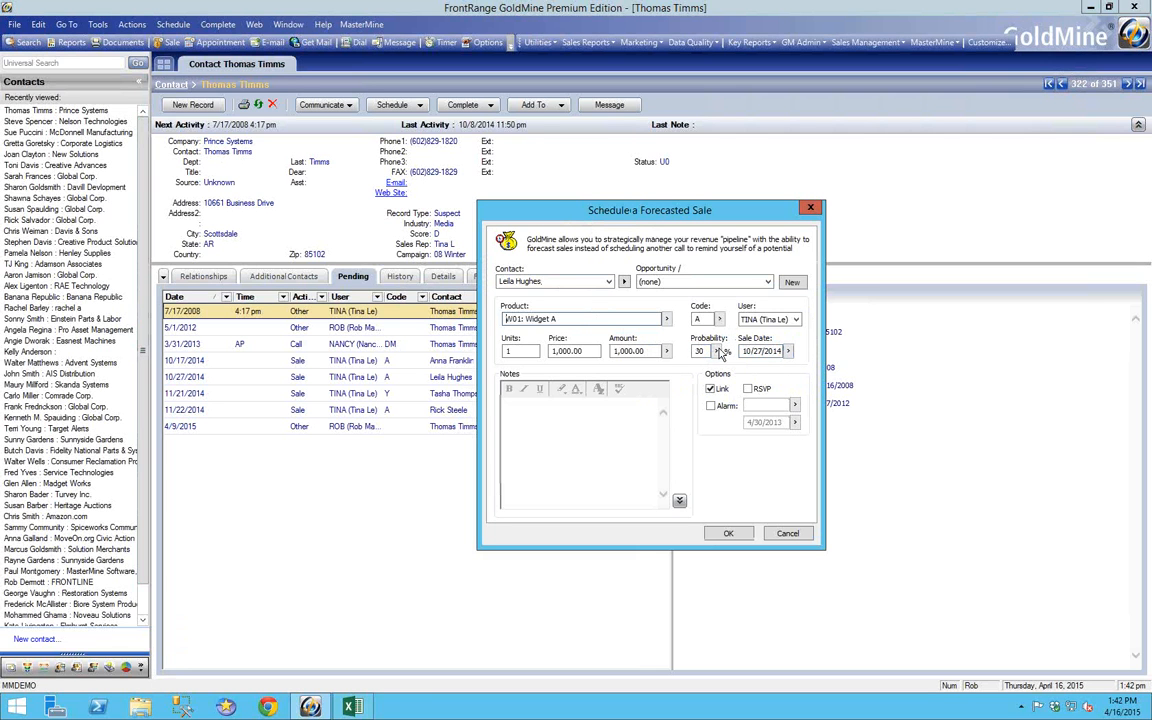
click(787, 351)
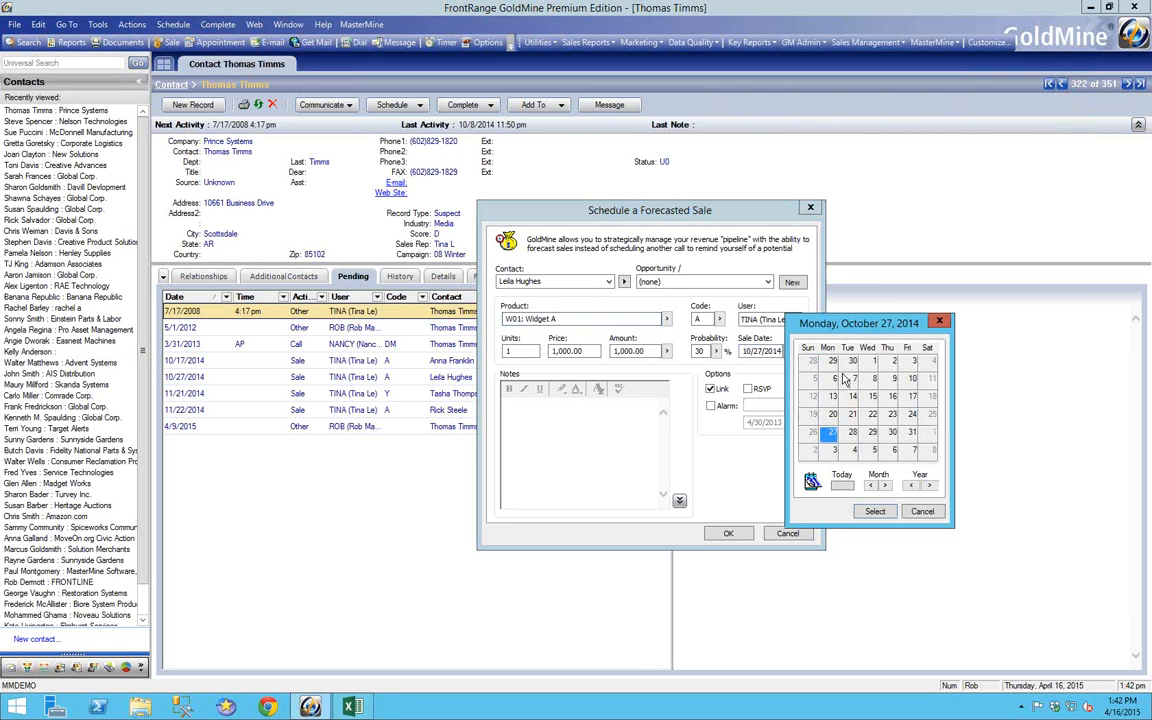
click(845, 486)
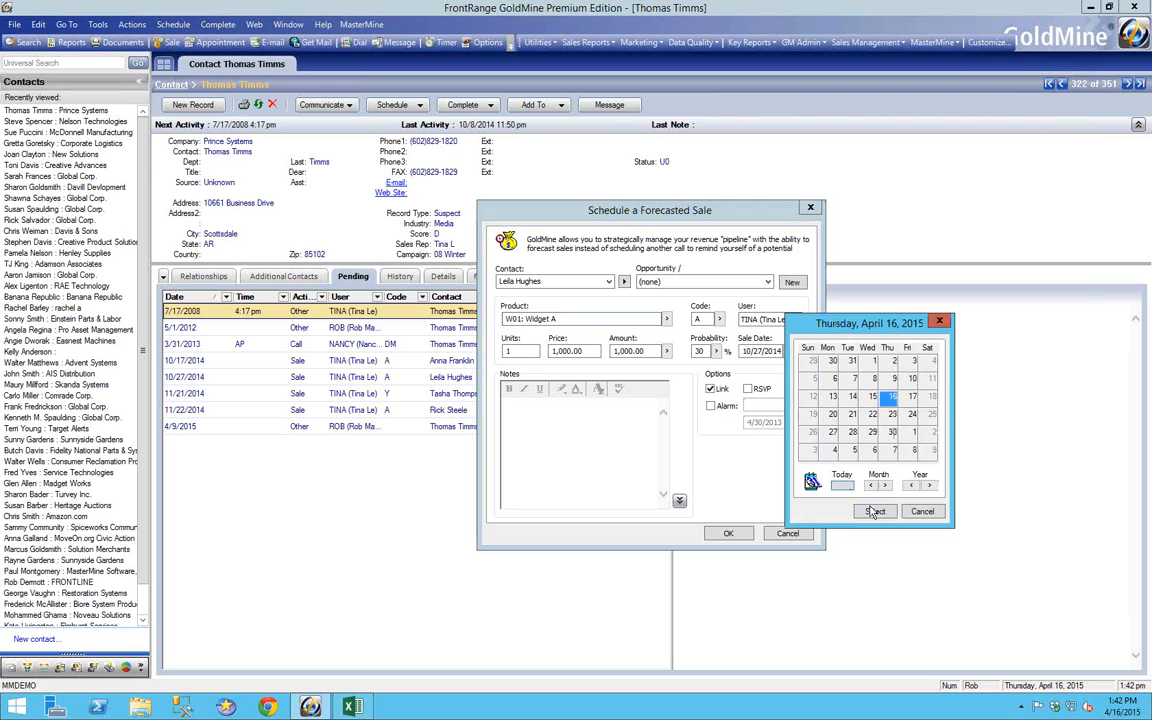
click(866, 507)
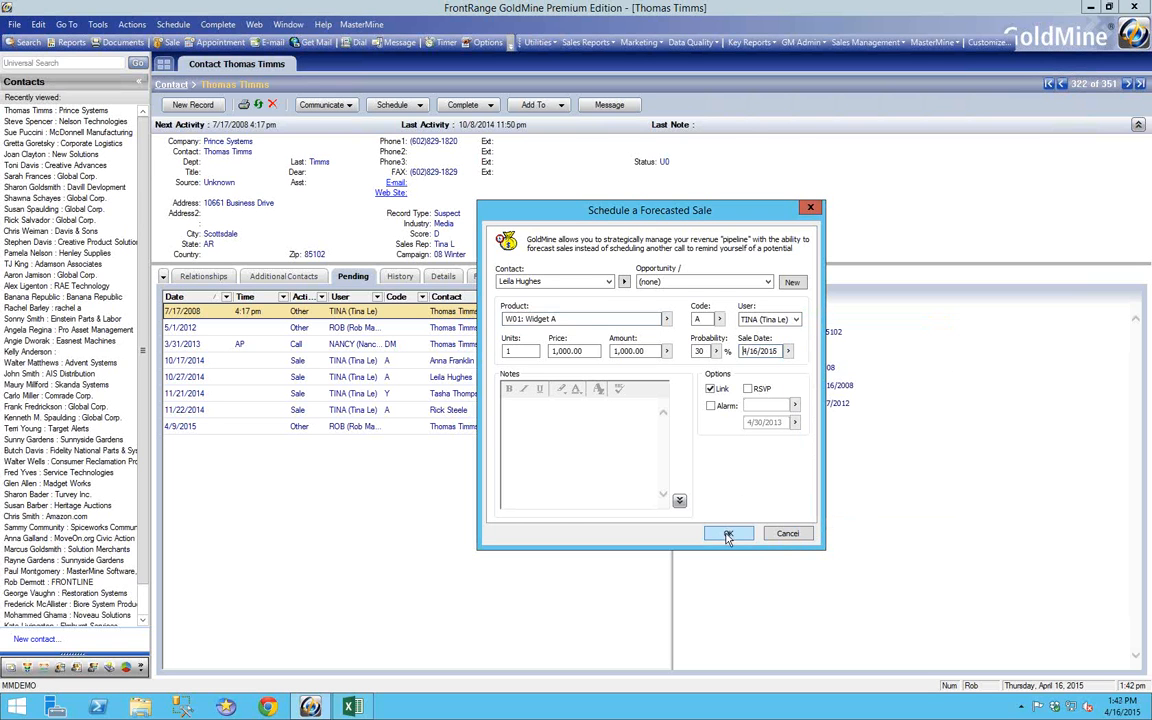
Step: Save the forecasted sale change for the single activity only and select the rescheduled sale among the pending activities
key(Return)
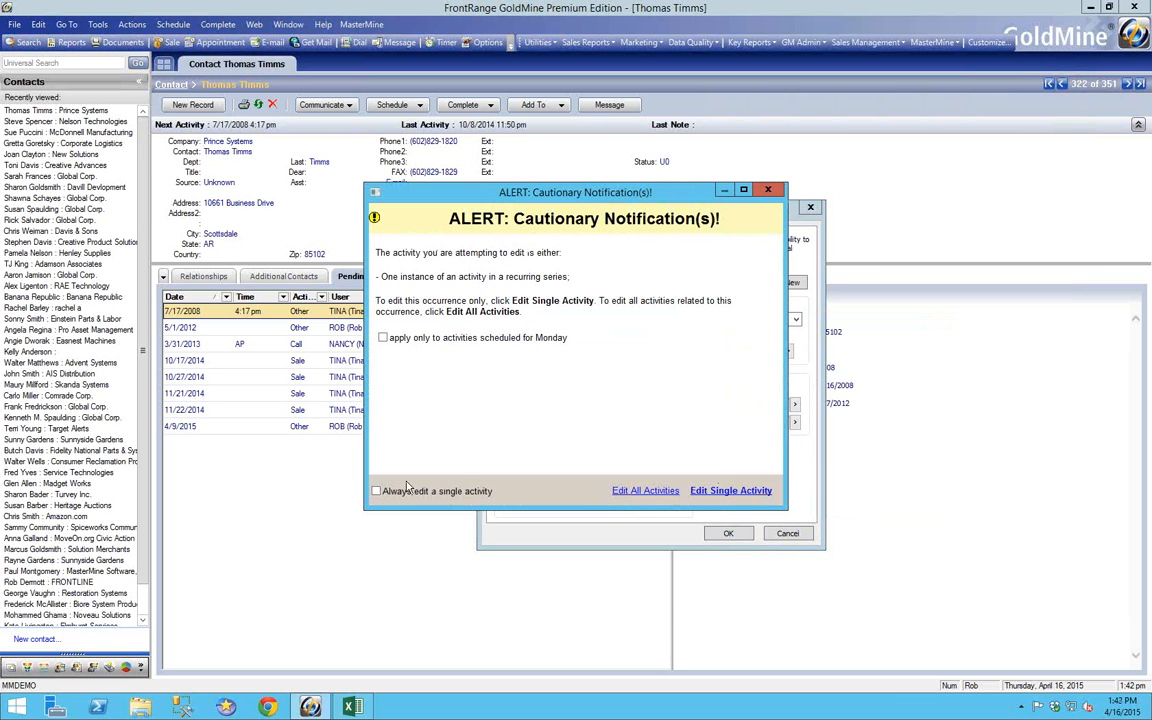
click(377, 491)
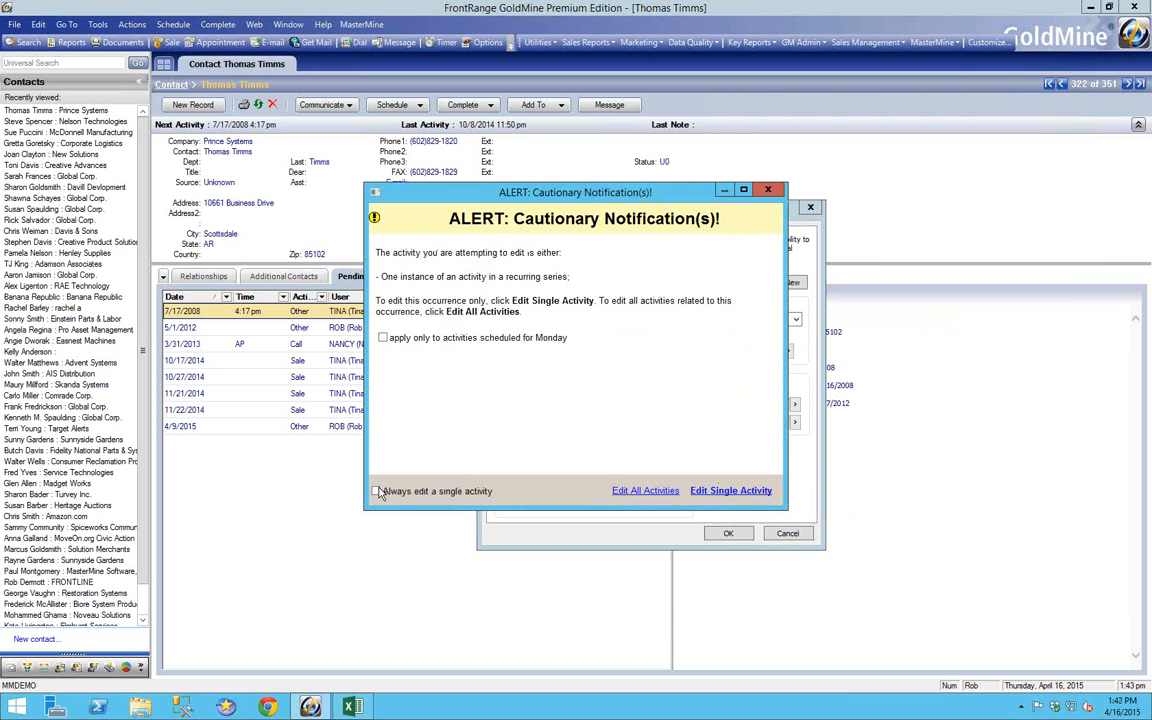
click(724, 491)
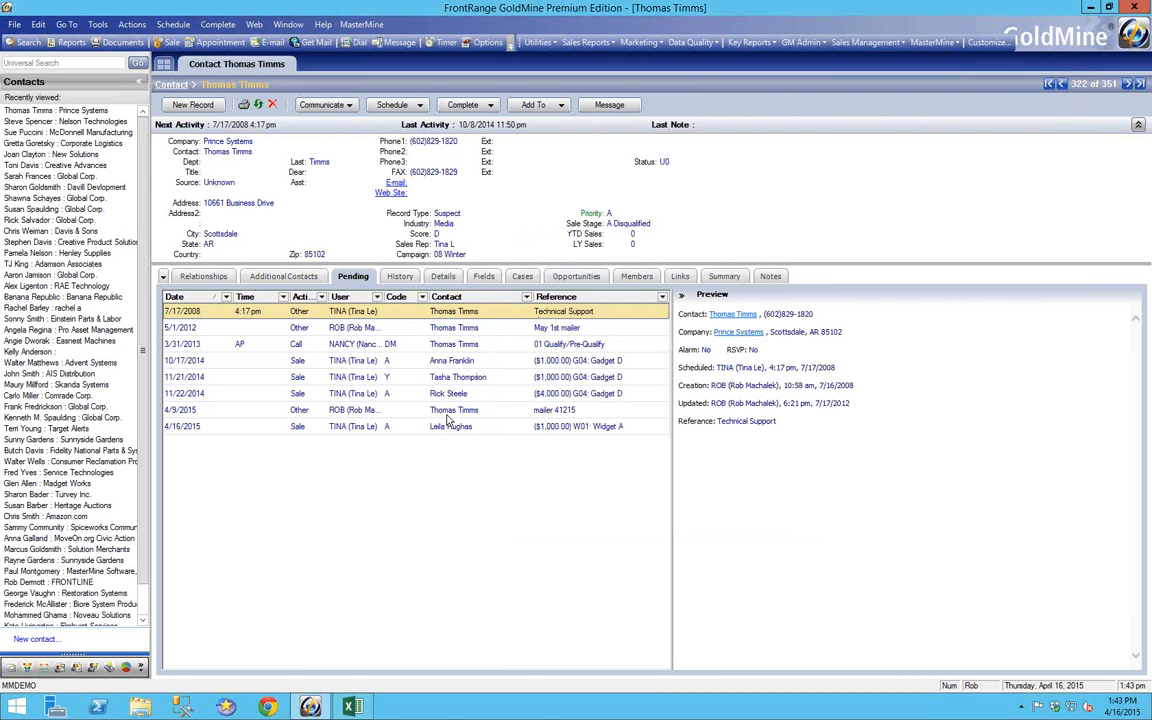
click(193, 432)
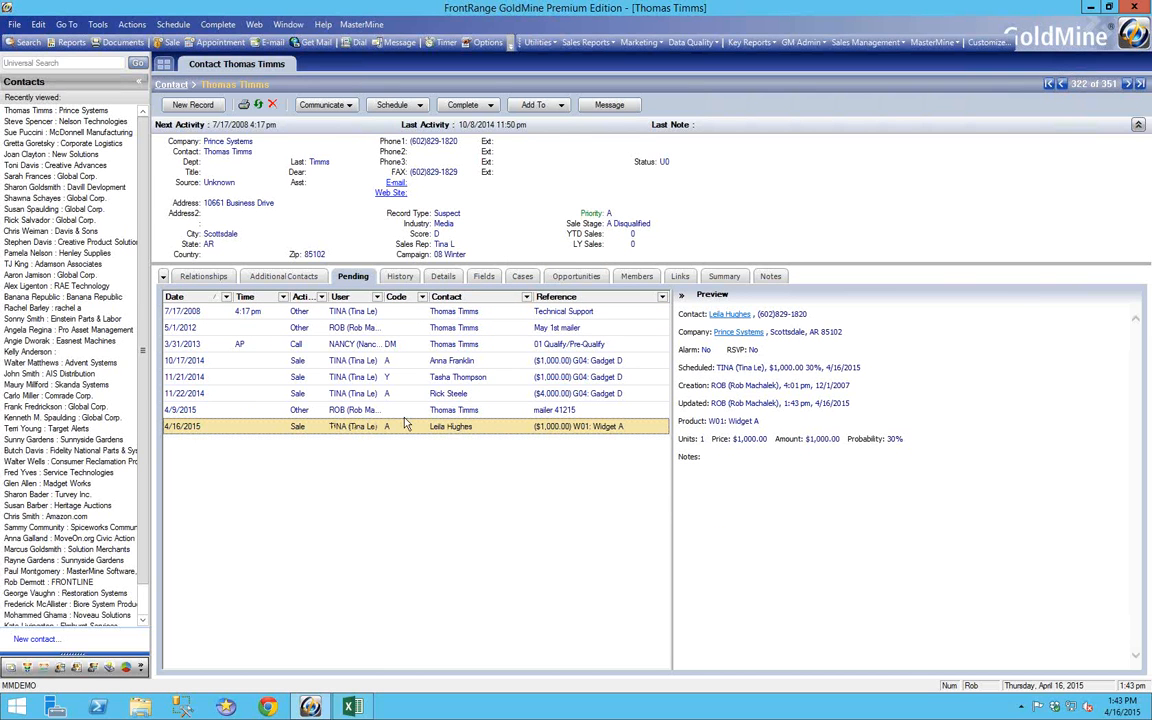
Step: Switch to Excel, place its reduced window beside the GoldMine contact details, and bring up the PCM Systems record from row 3
mouse_move(354, 707)
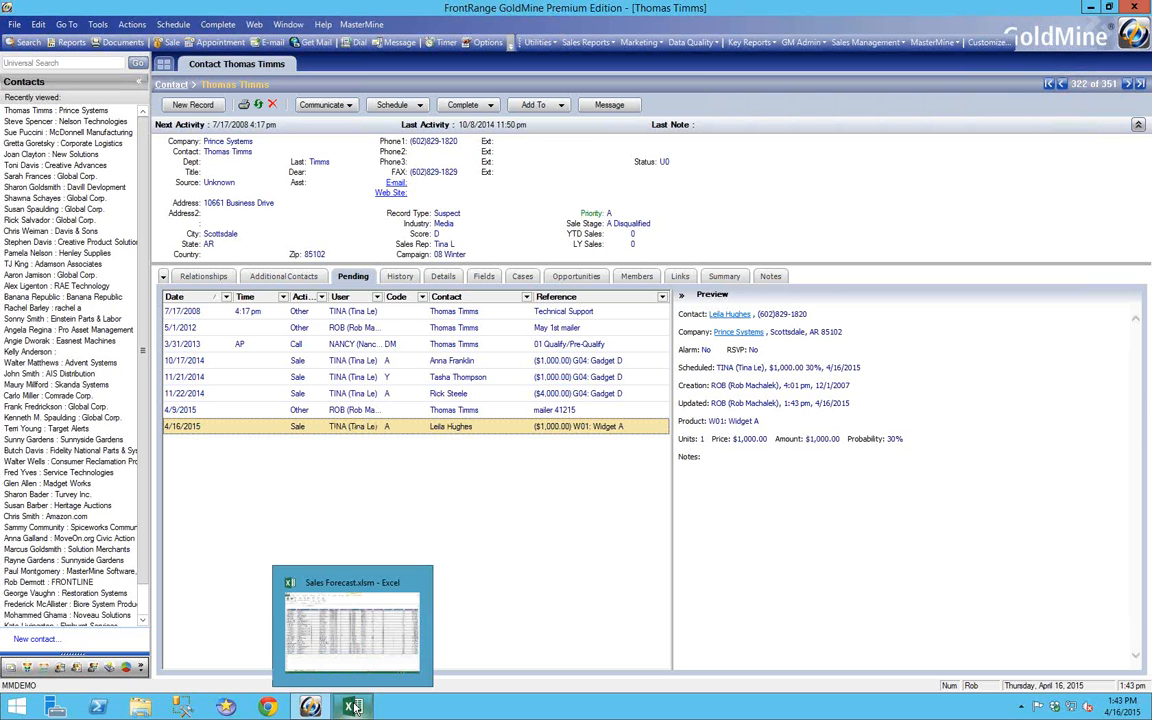
click(357, 645)
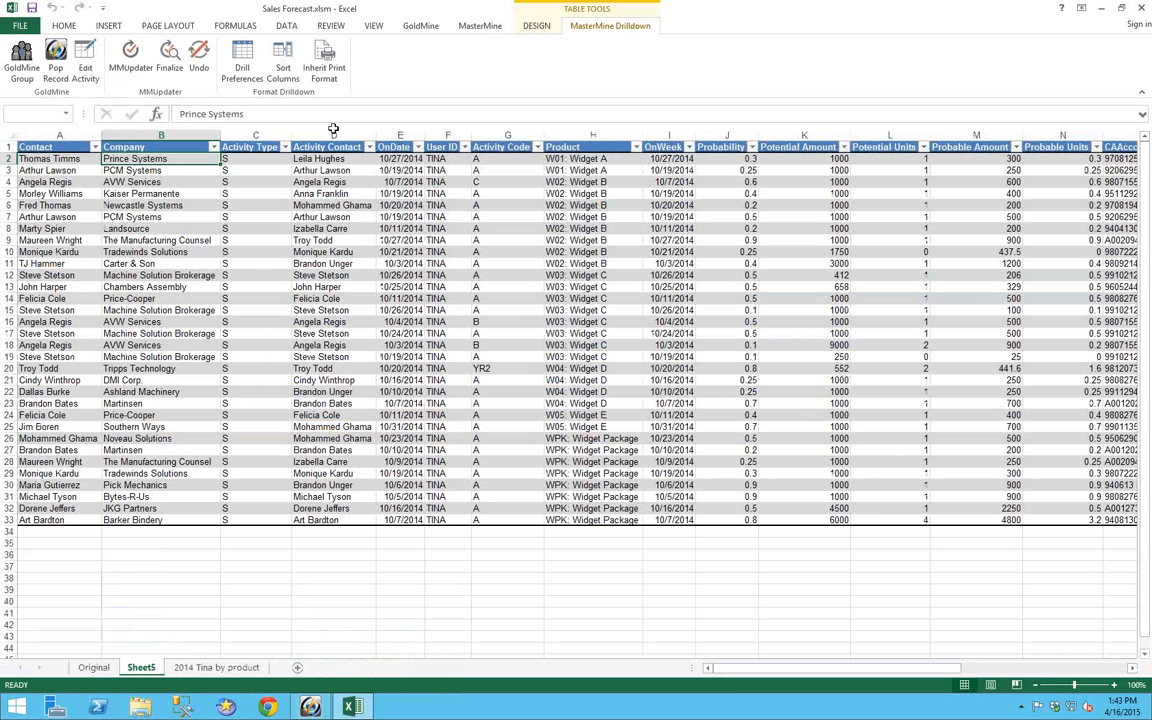
click(1122, 9)
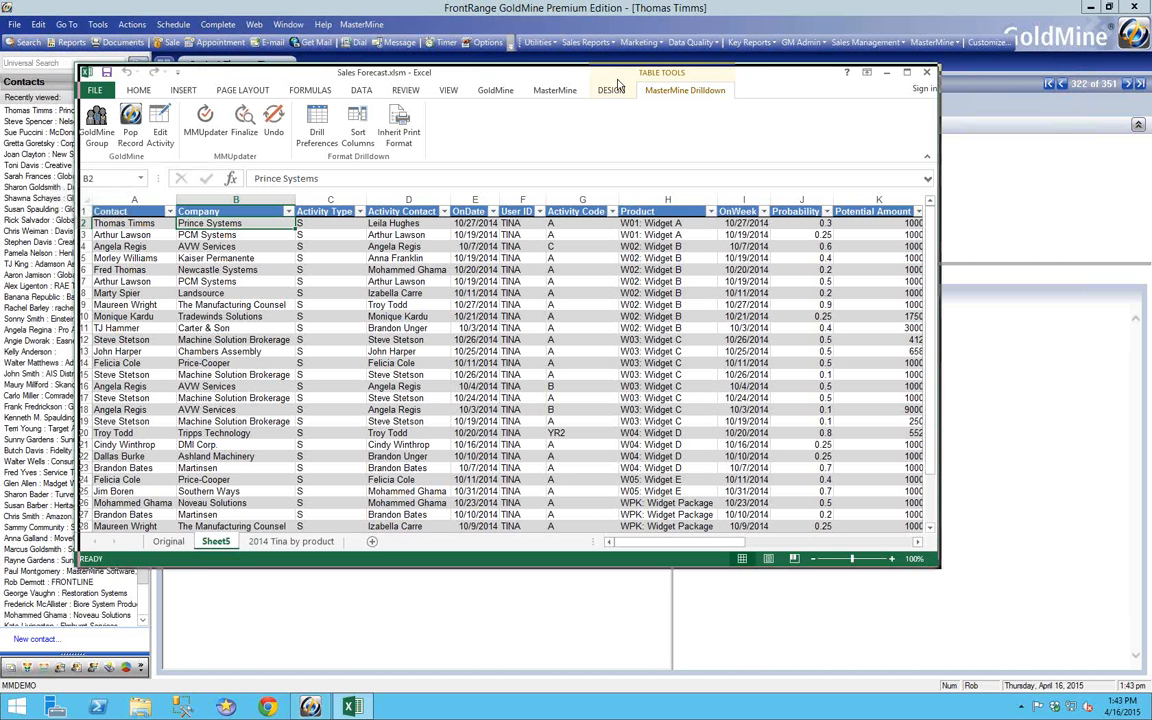
drag(617, 82, 917, 85)
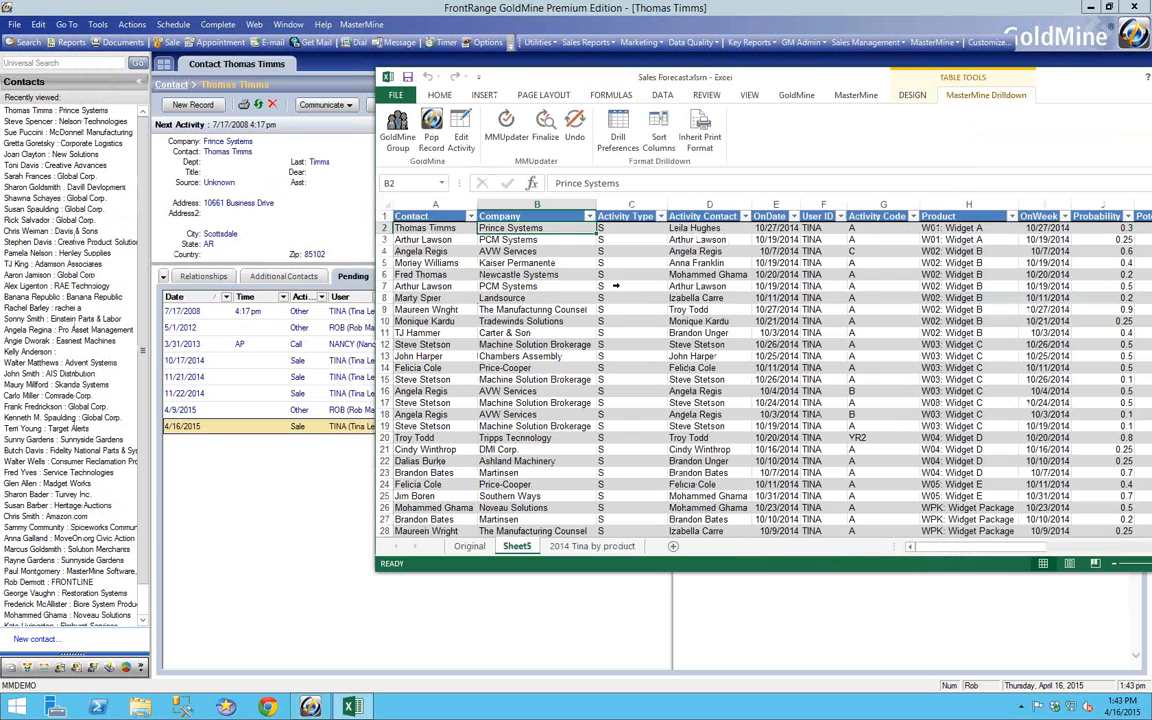
click(520, 241)
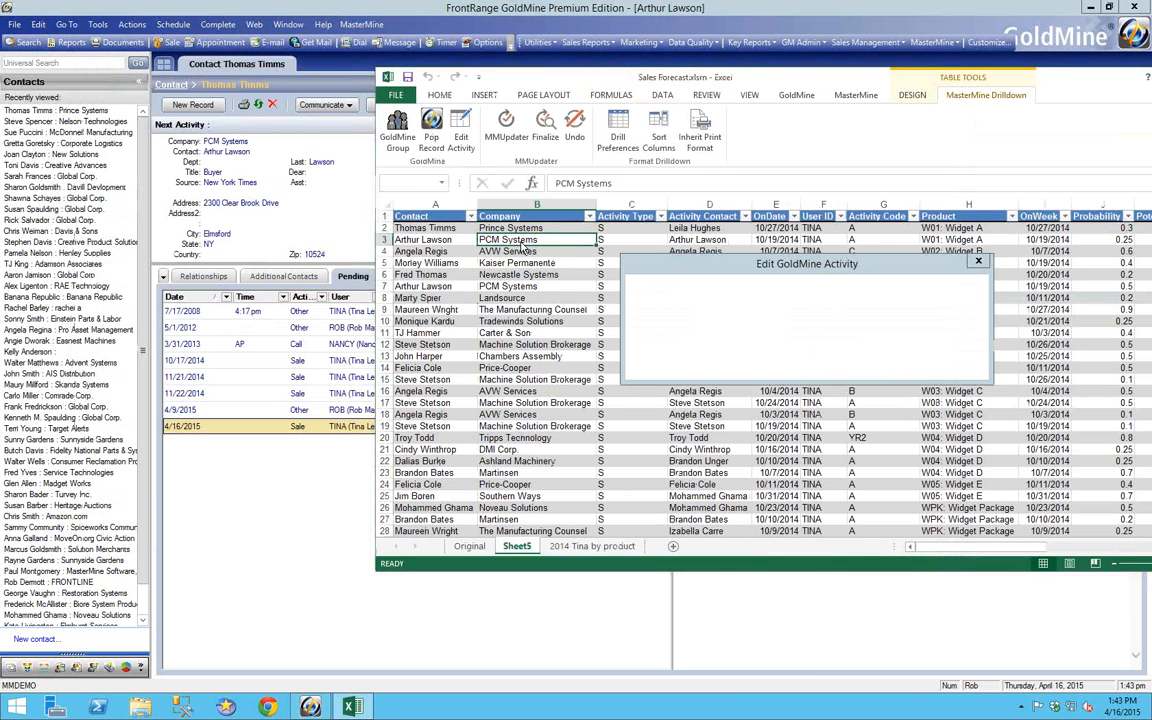
click(432, 626)
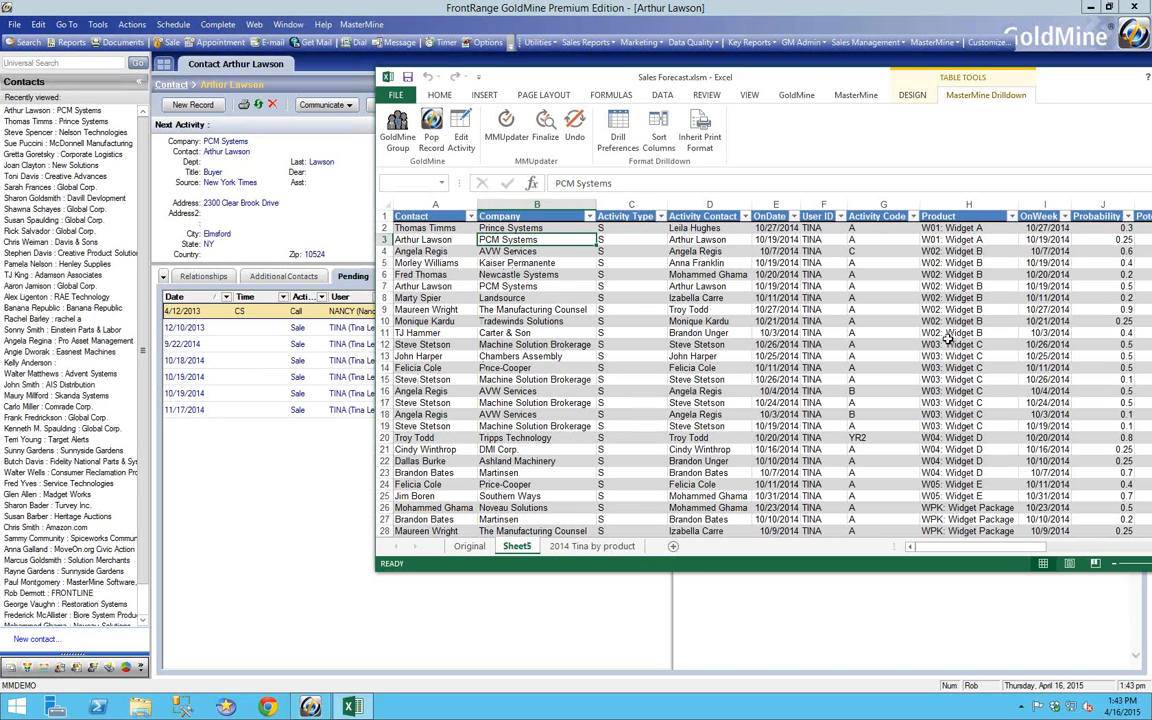
Step: Create a GoldMine group named "Widget C & D" from the W03: Widget C and W04: Widget D rows, H12 to H23
drag(950, 344, 952, 426)
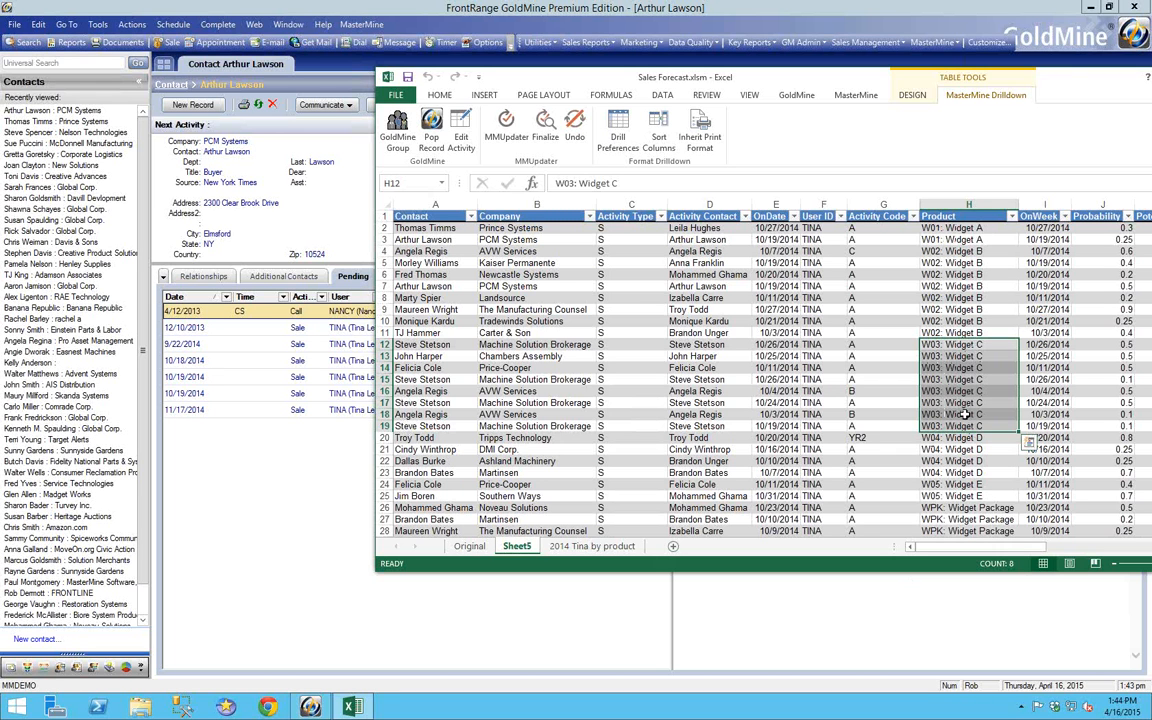
drag(966, 345, 975, 472)
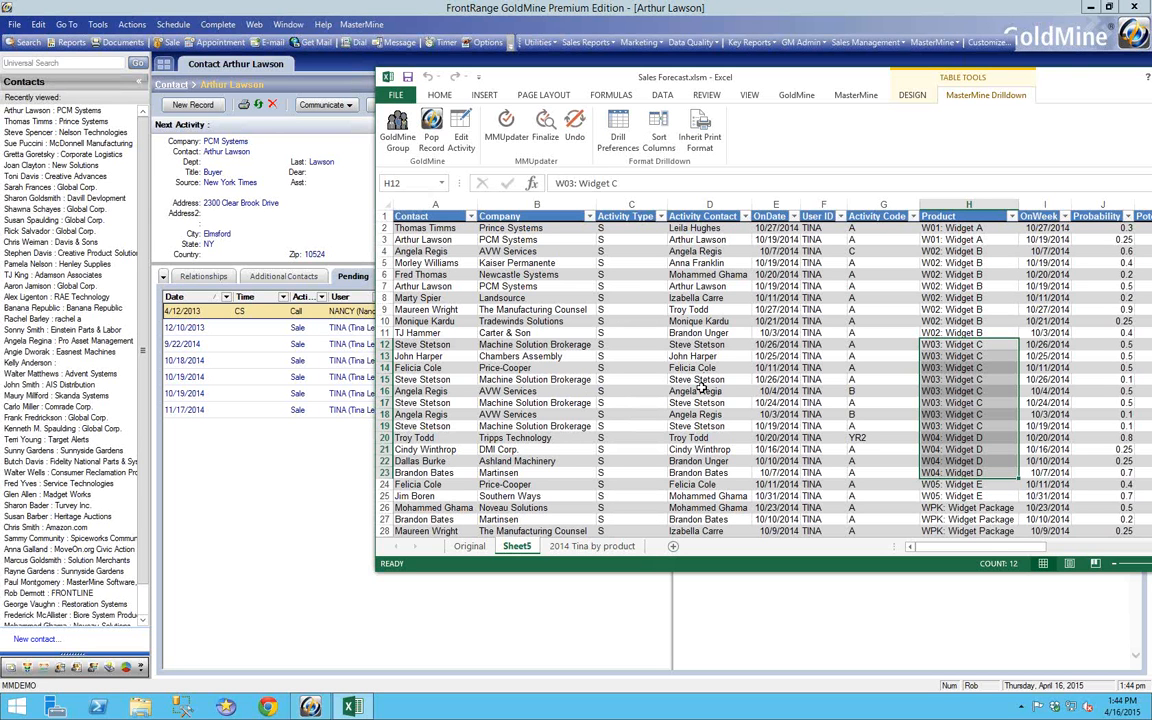
click(398, 125)
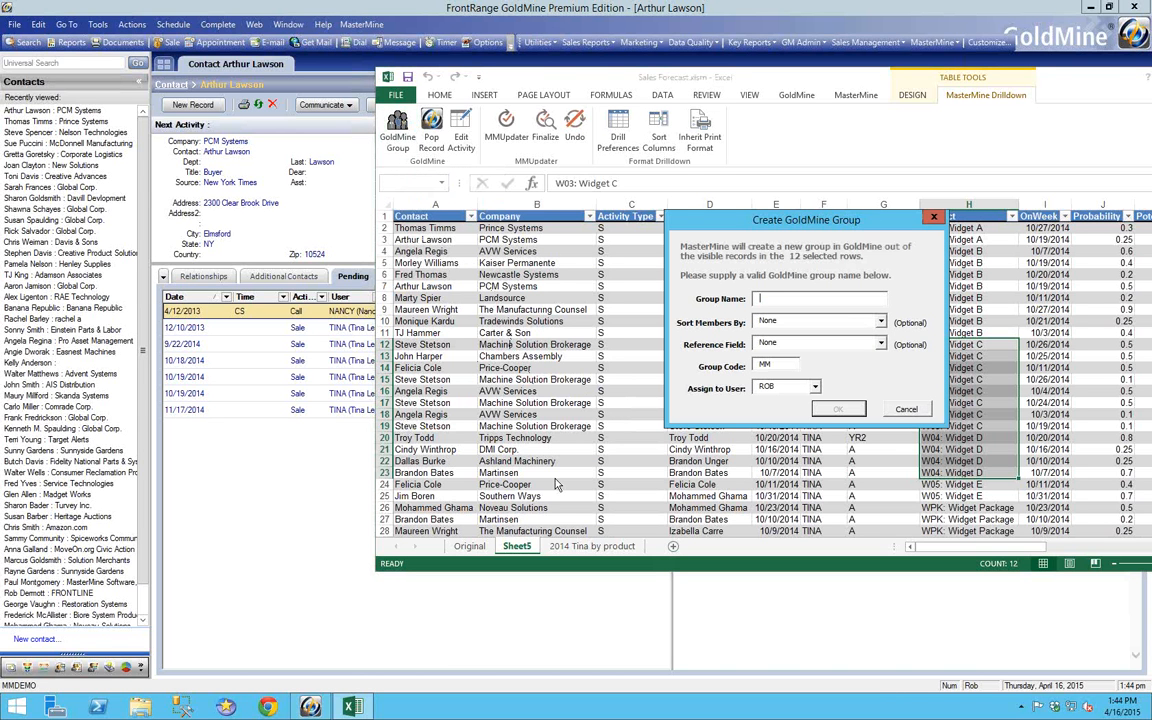
text(Widget C & D)
click(835, 410)
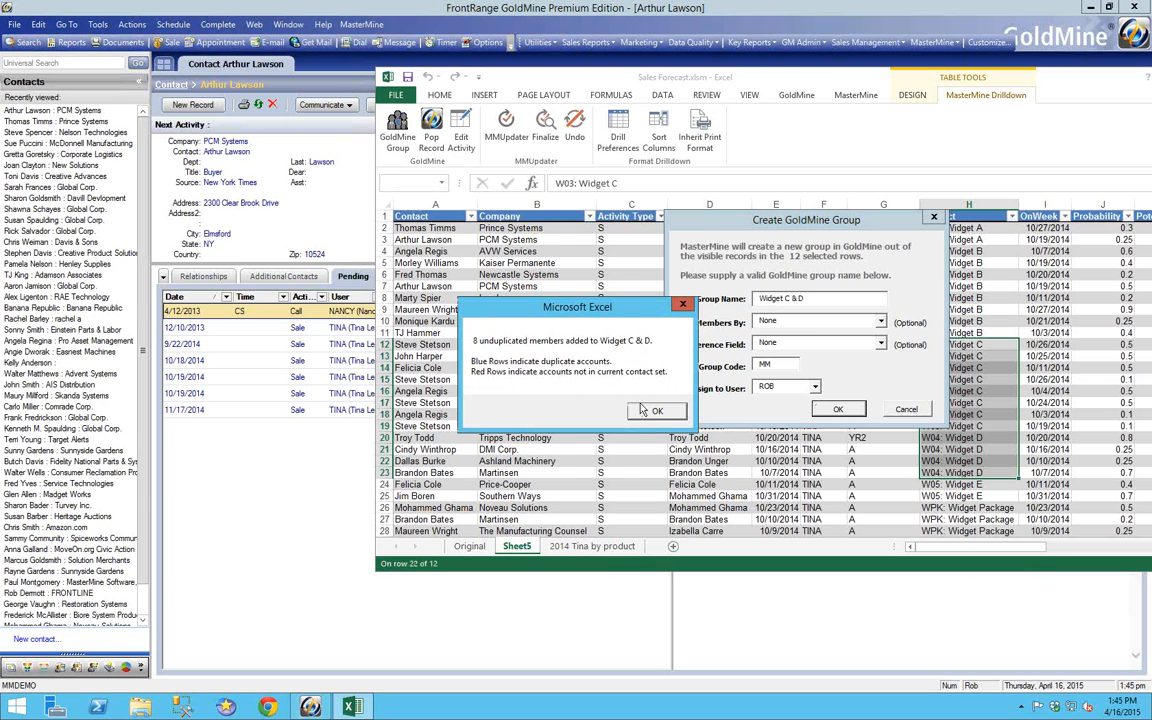
click(652, 411)
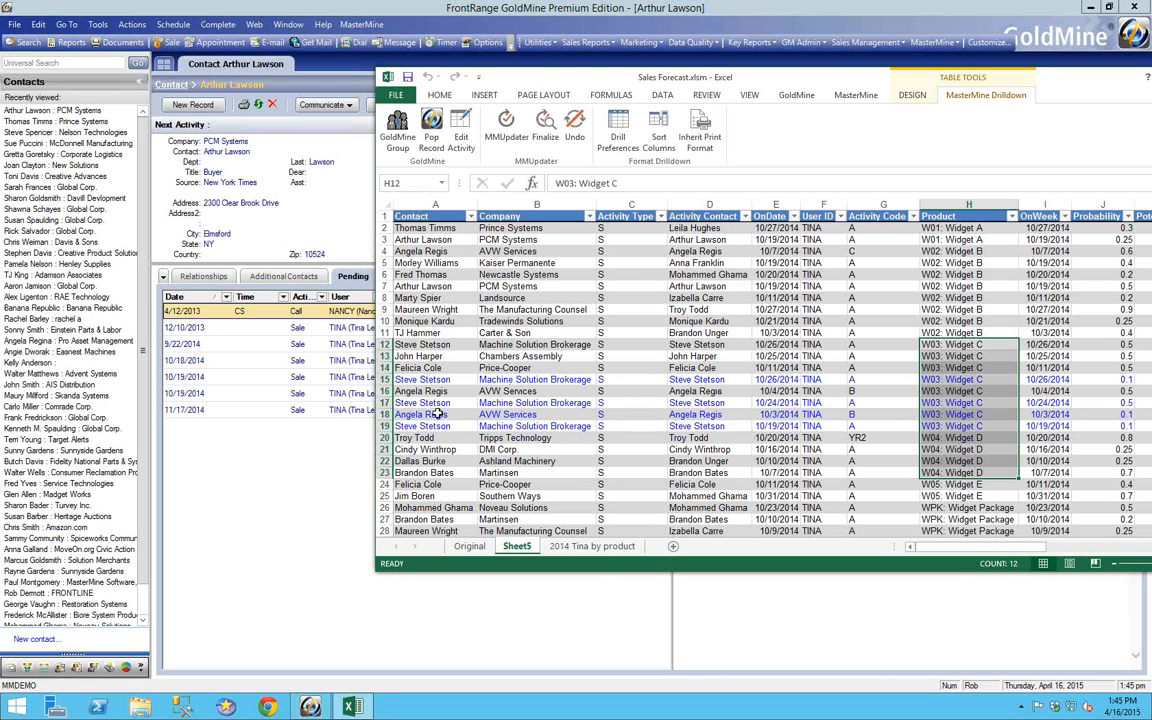
Step: Switch to GoldMine and begin an e-mail merge with the logged-in user's "You need a Widget" template
click(241, 67)
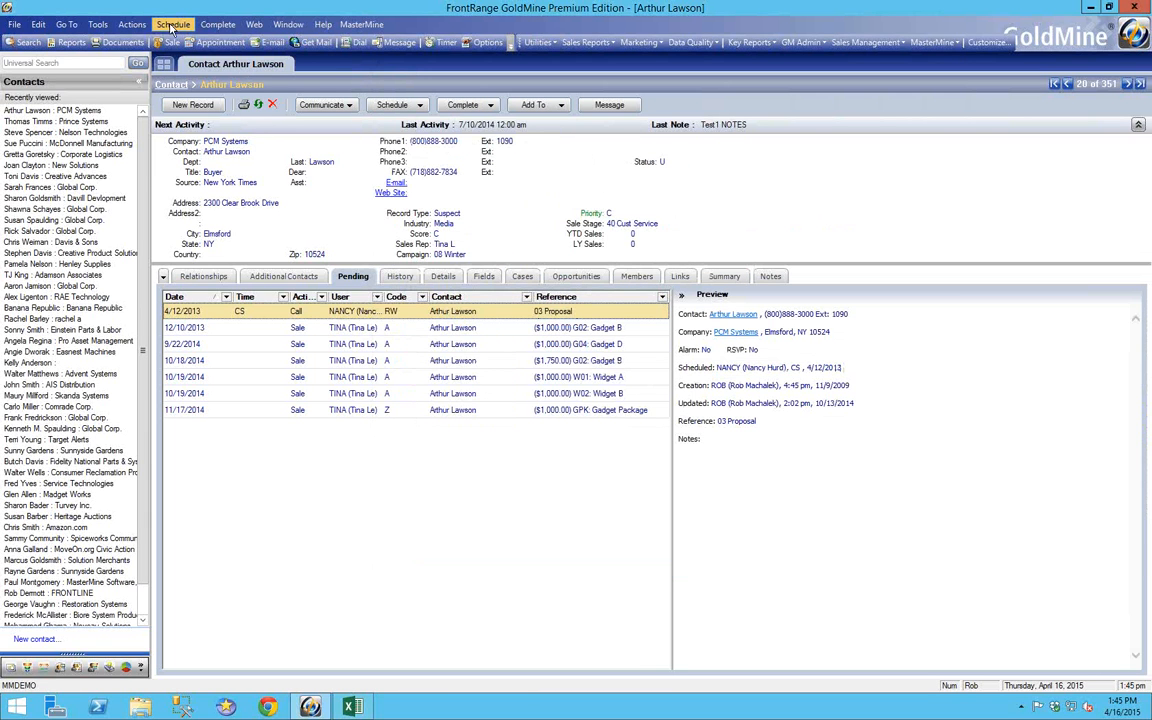
click(172, 25)
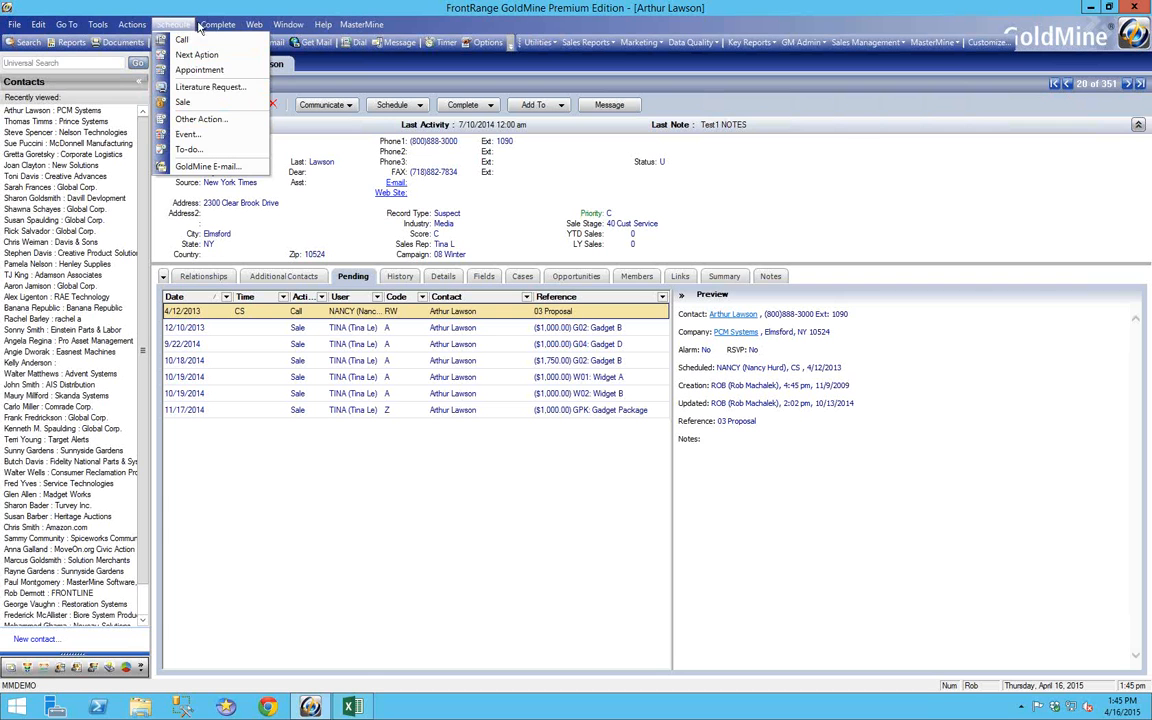
mouse_move(133, 26)
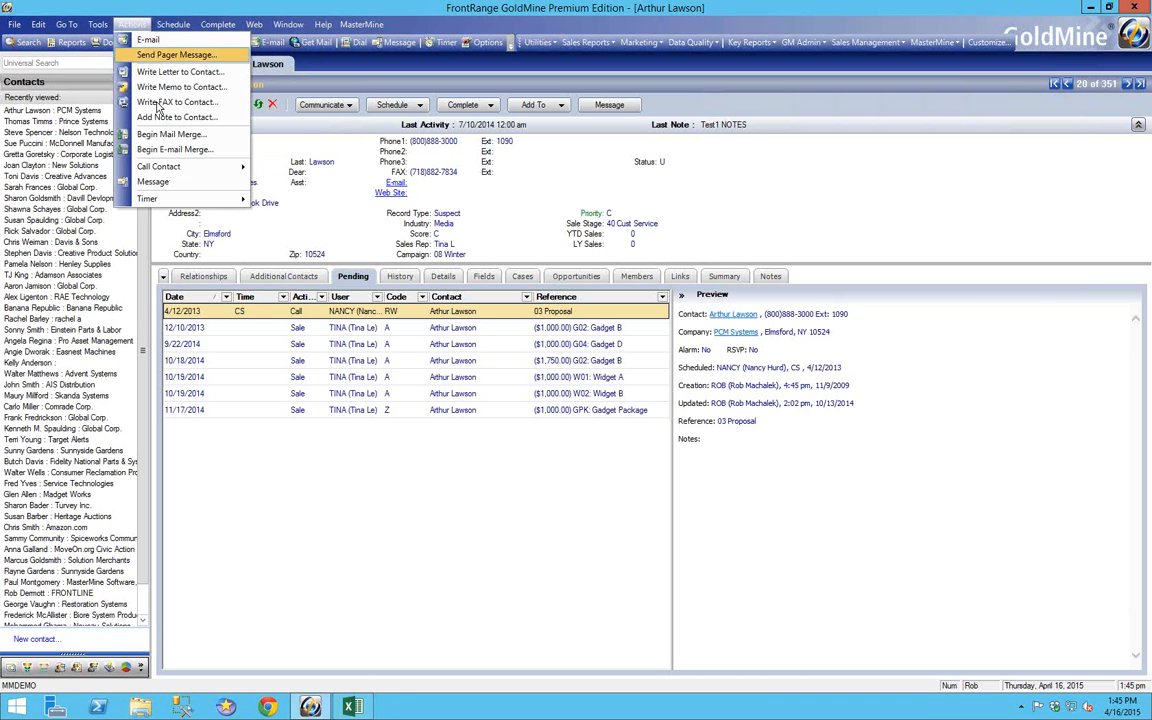
click(150, 148)
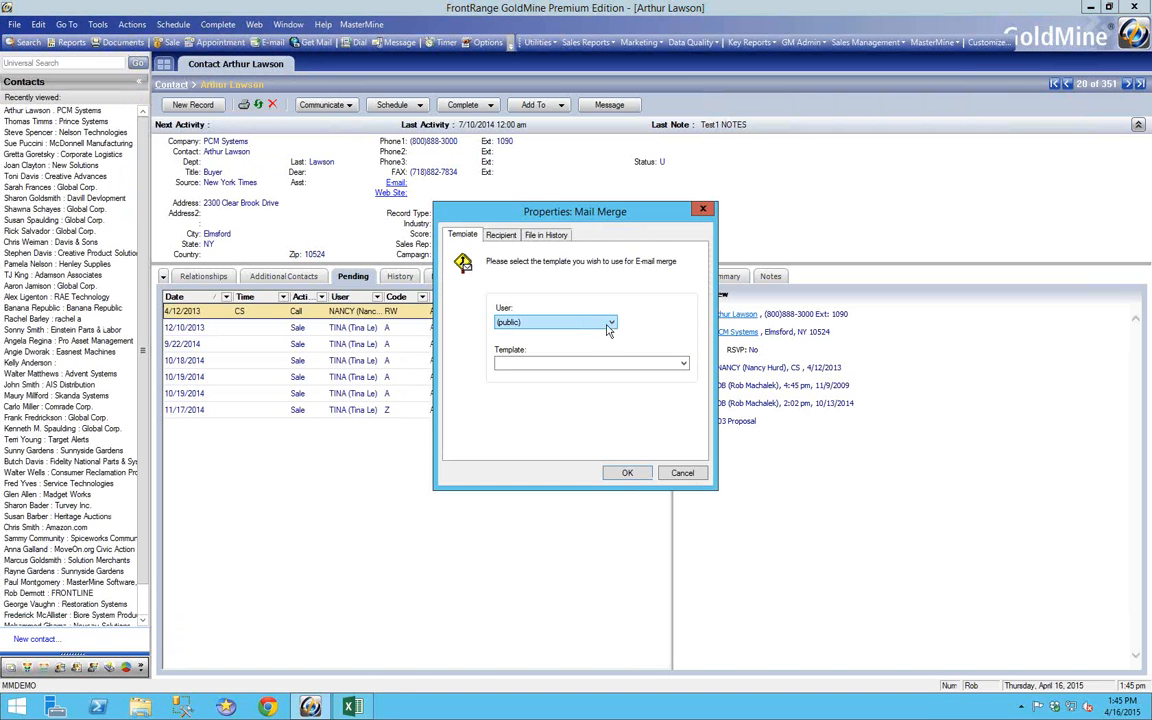
click(613, 330)
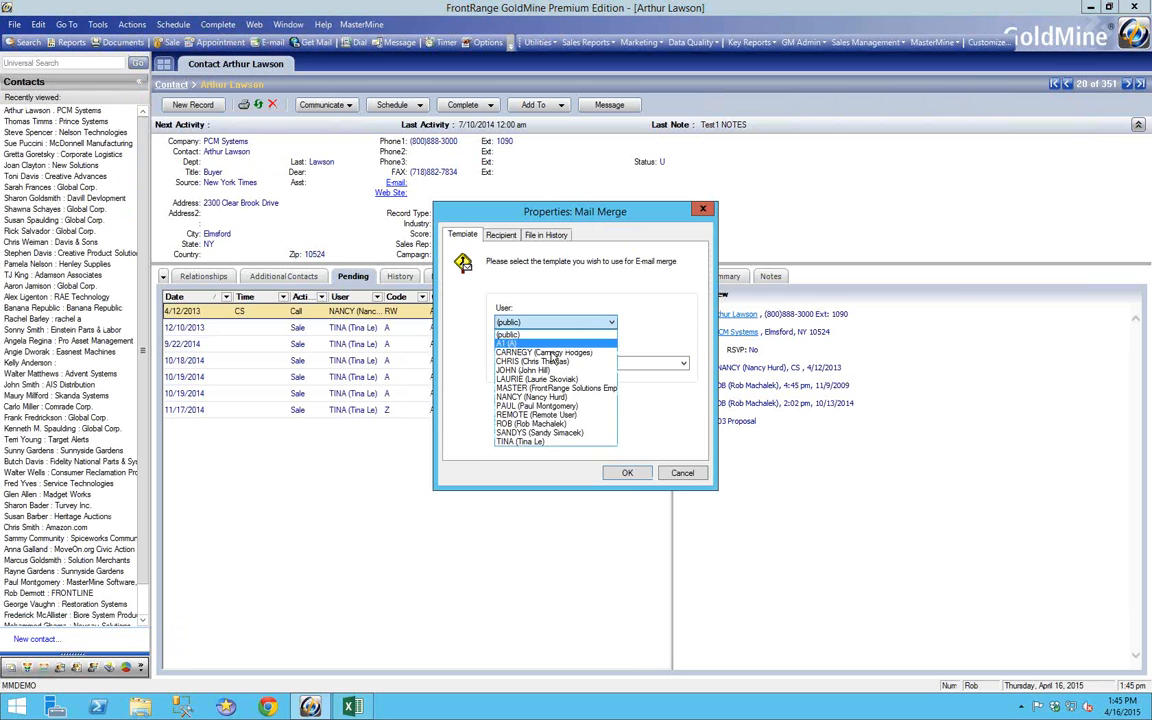
click(545, 432)
click(545, 367)
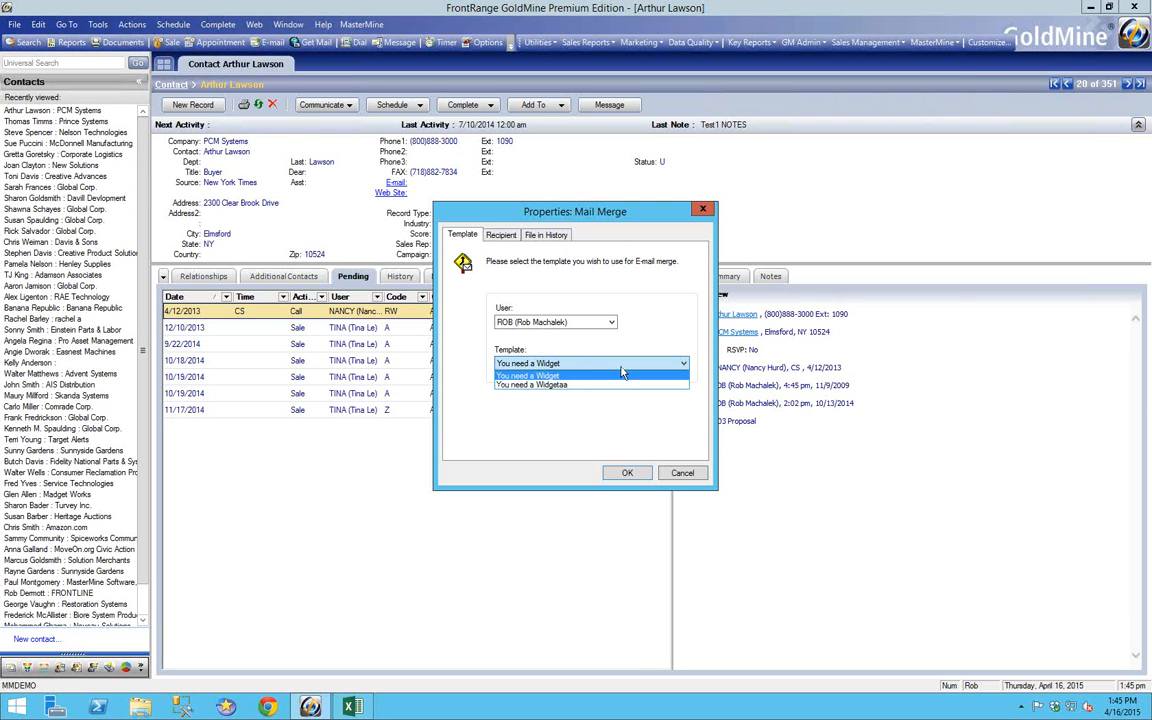
click(555, 386)
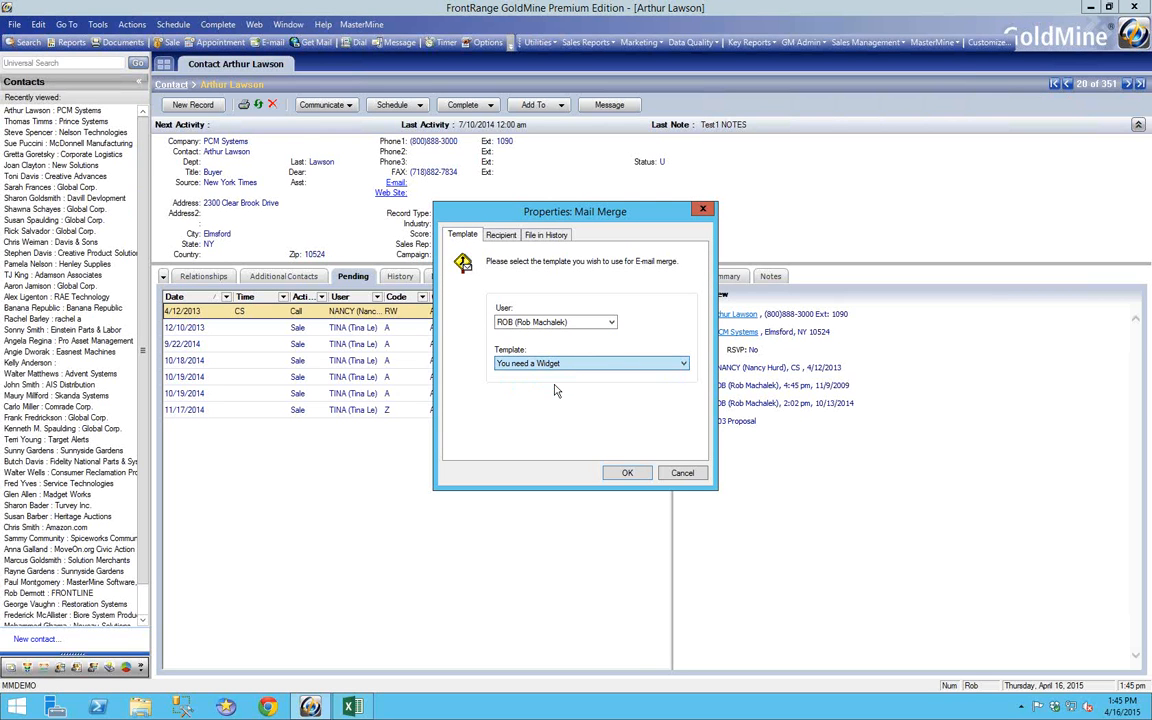
Step: Set the merge recipients to all contacts in the "Widget C & D" group, and cancel the merge without sending
click(500, 235)
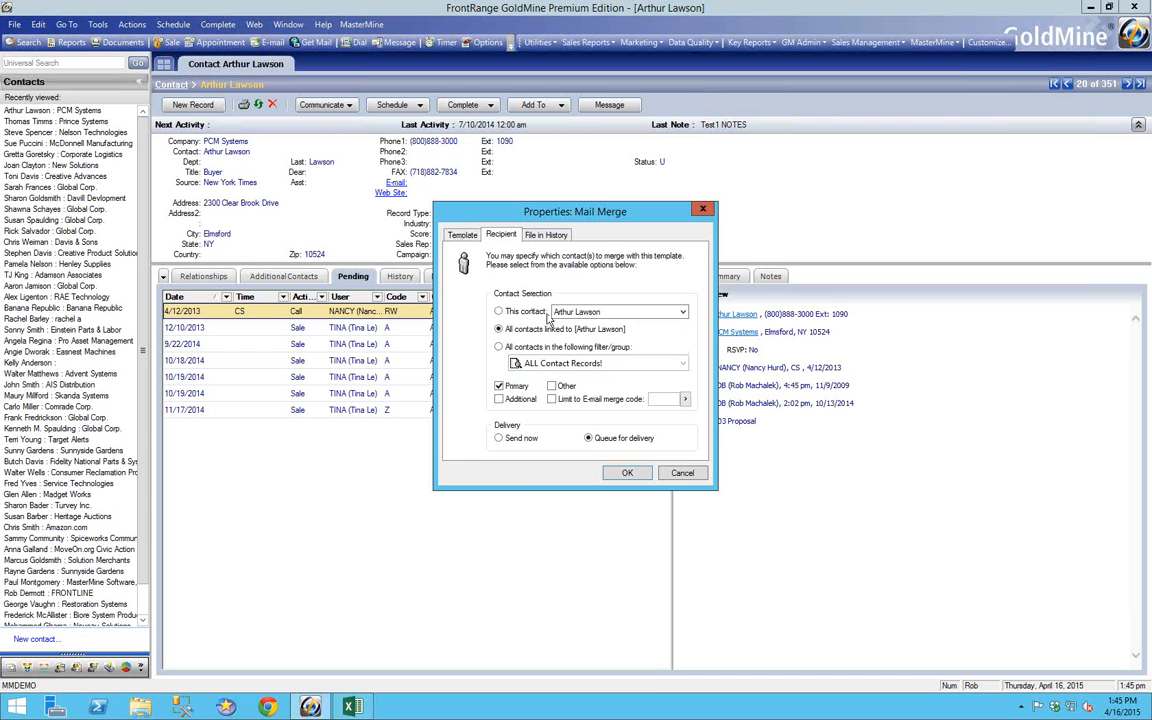
click(534, 347)
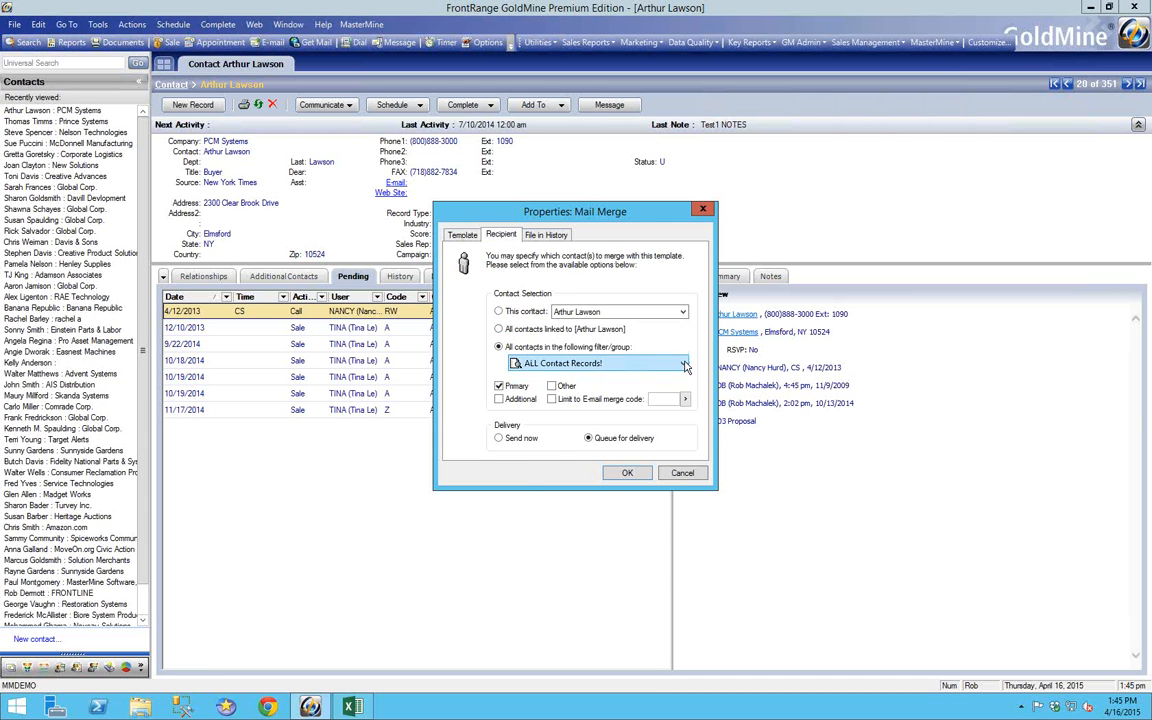
click(660, 364)
drag(684, 403, 682, 513)
click(590, 563)
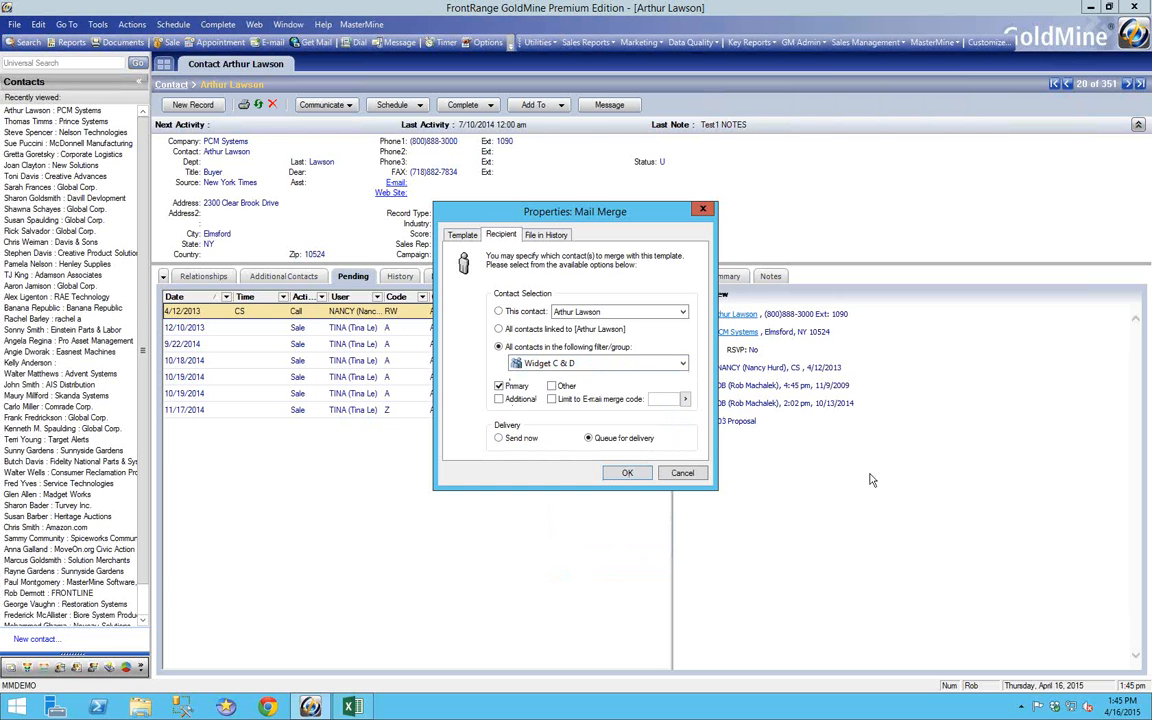
click(683, 474)
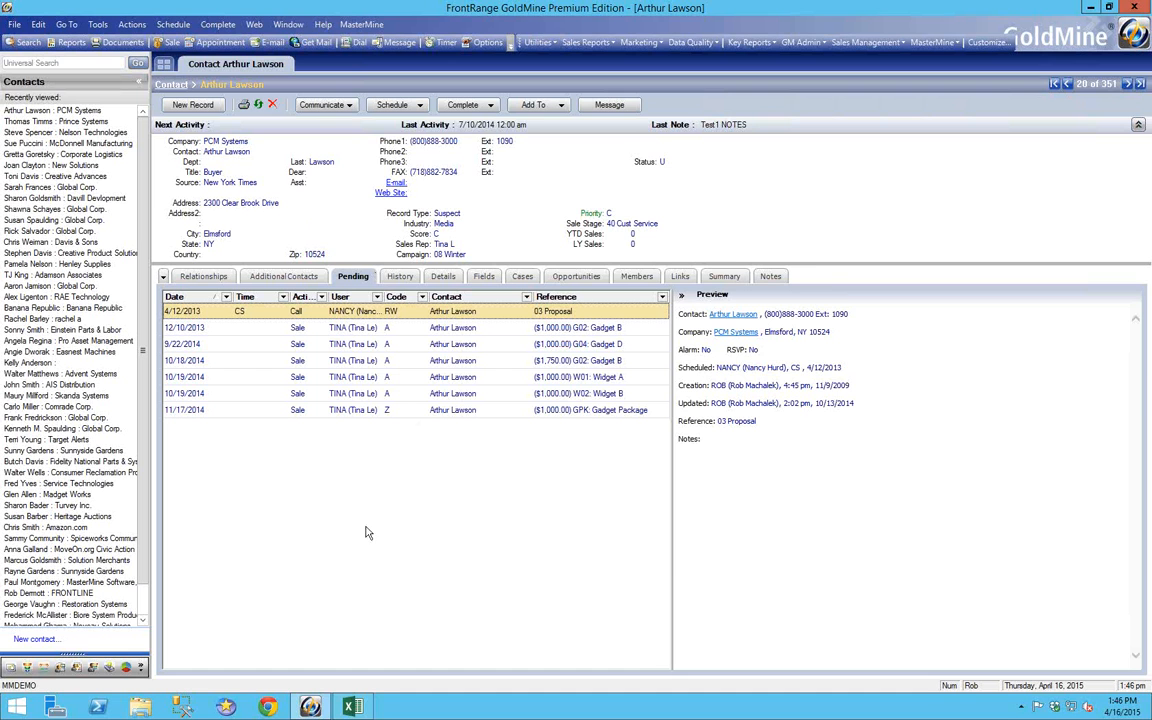
Step: Return to Excel, maximize its window, and set the activity code to C for the W03: Widget C rows, G12 to G19
click(352, 706)
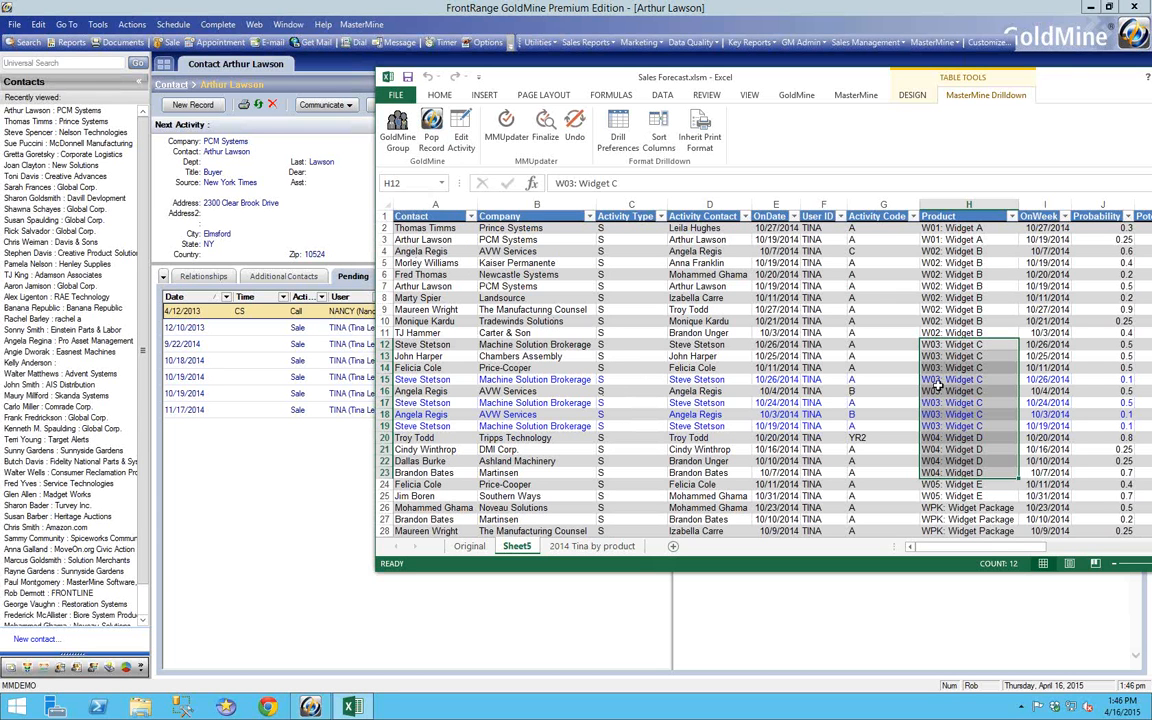
drag(808, 82, 506, 73)
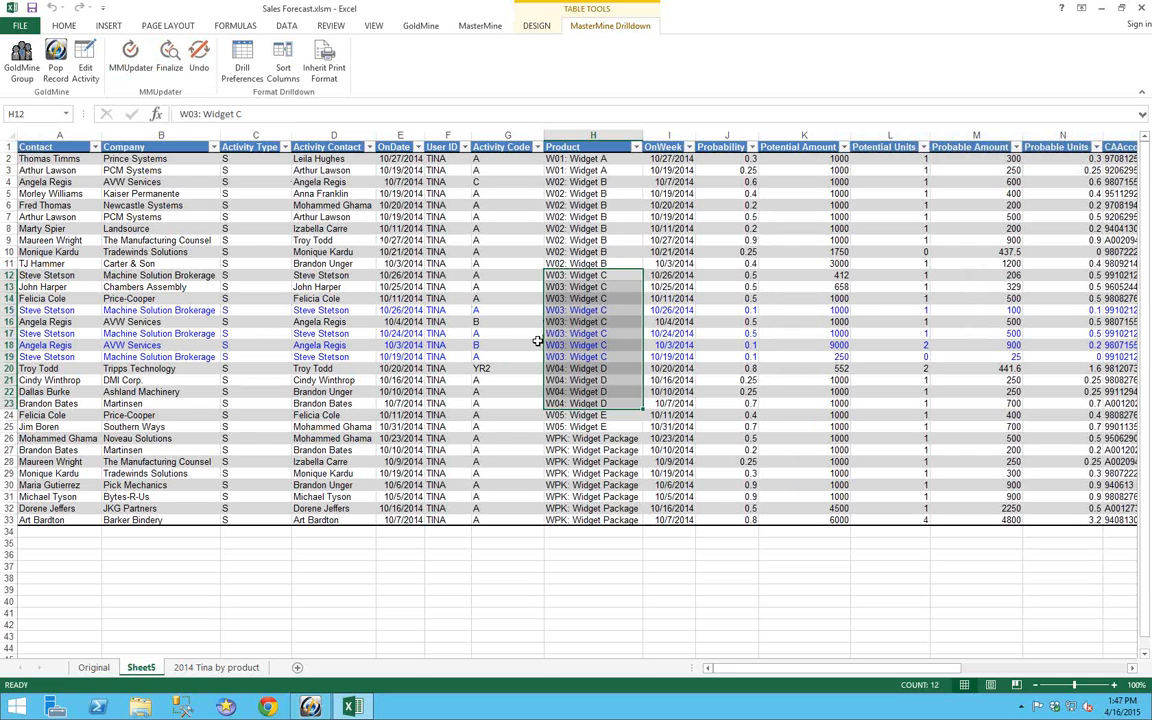
click(490, 276)
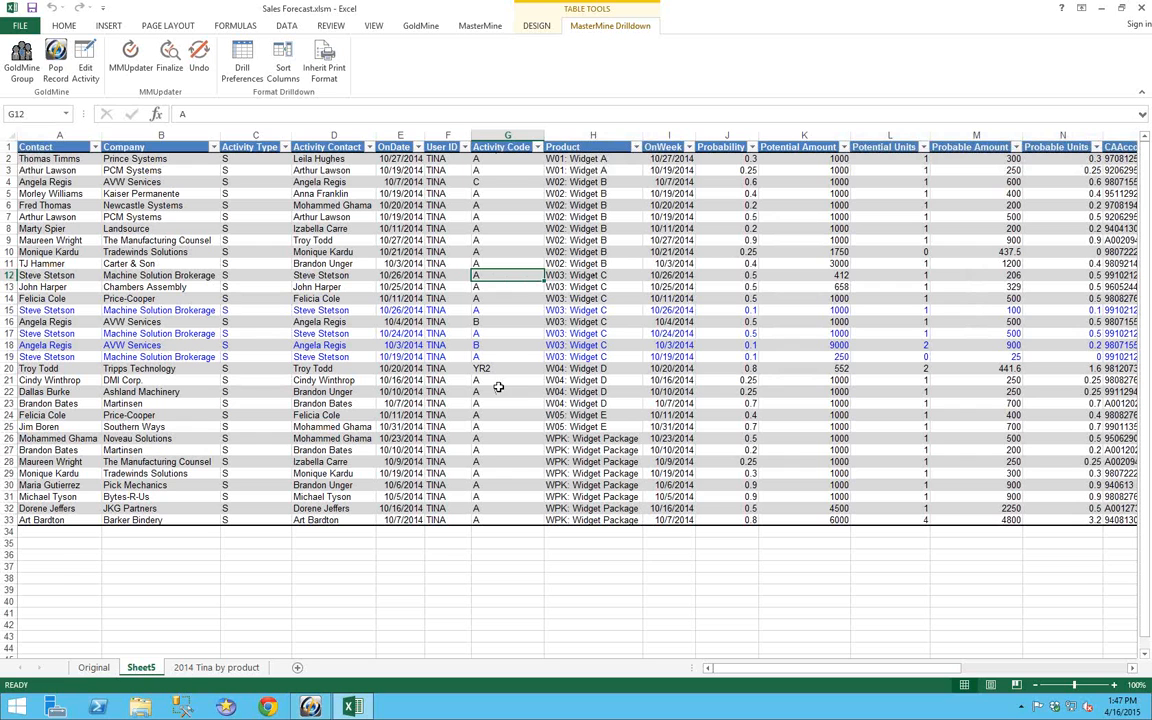
text(C)
key(Return)
click(502, 275)
drag(543, 283, 497, 368)
Step: Set the activity code to D for the W04: Widget D rows, G20 to G23
click(497, 368)
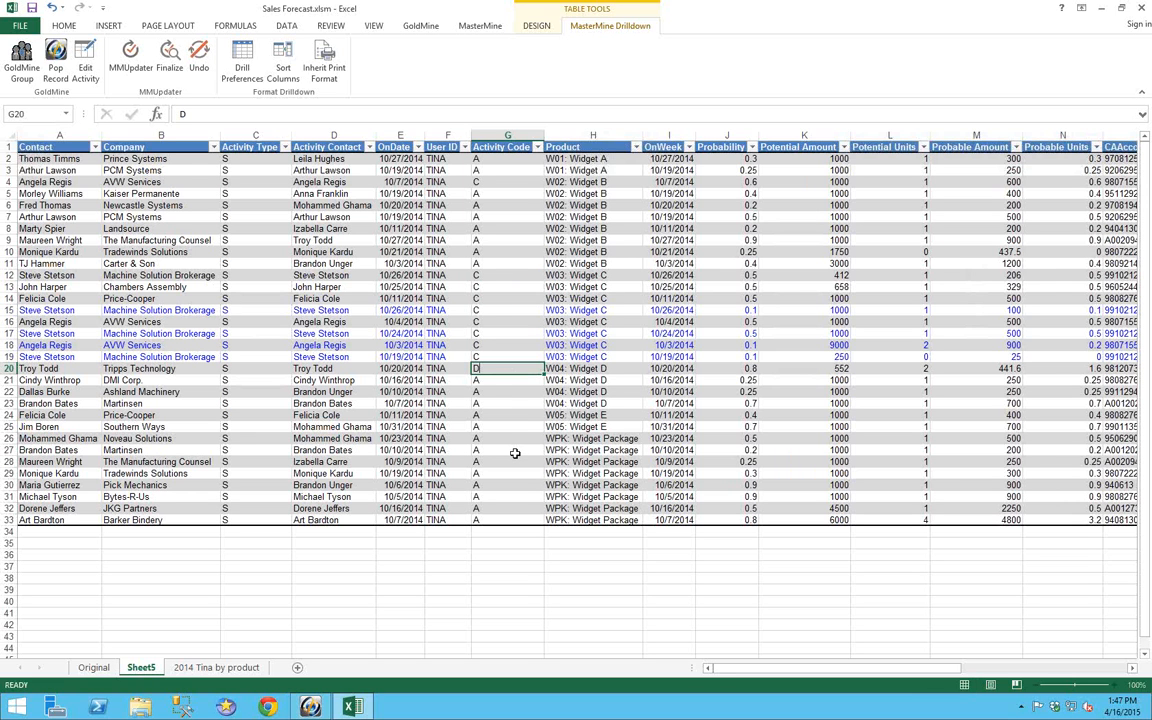
text(D)
key(Return)
click(493, 368)
drag(543, 373, 536, 409)
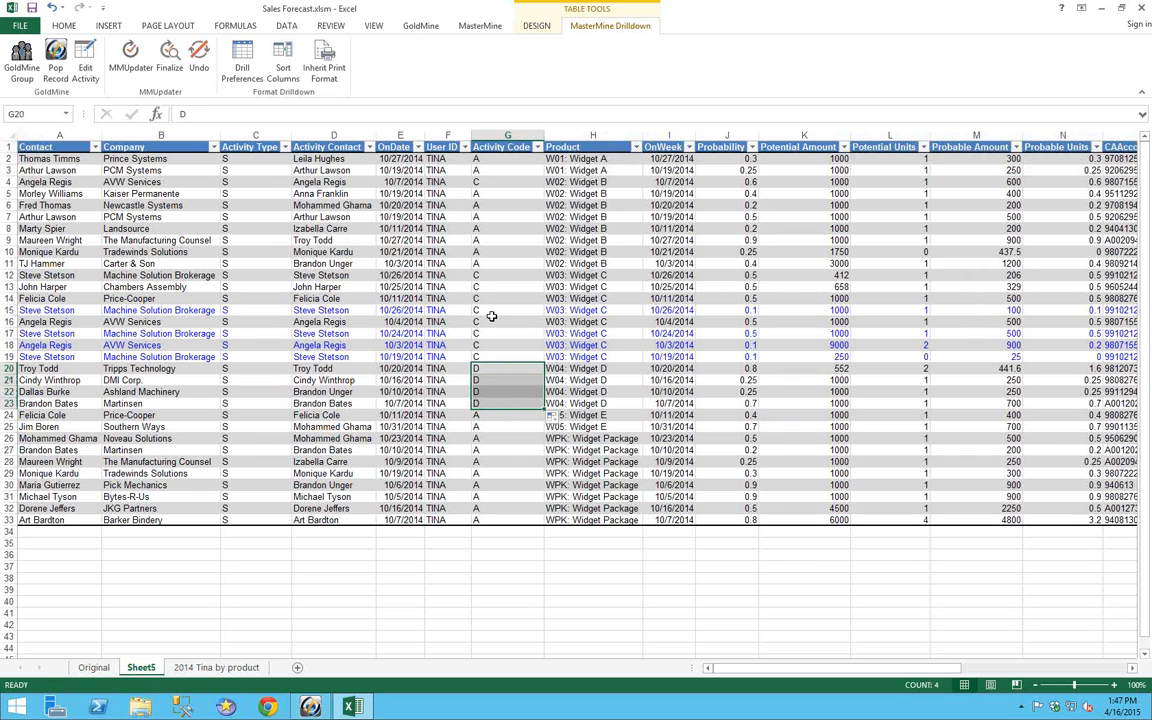
Step: Set up MM Updater for G12 to G23 to replace the Cal (Pending) table's Activity Code (ACTVCODE) field with column G's contents
drag(491, 311, 491, 276)
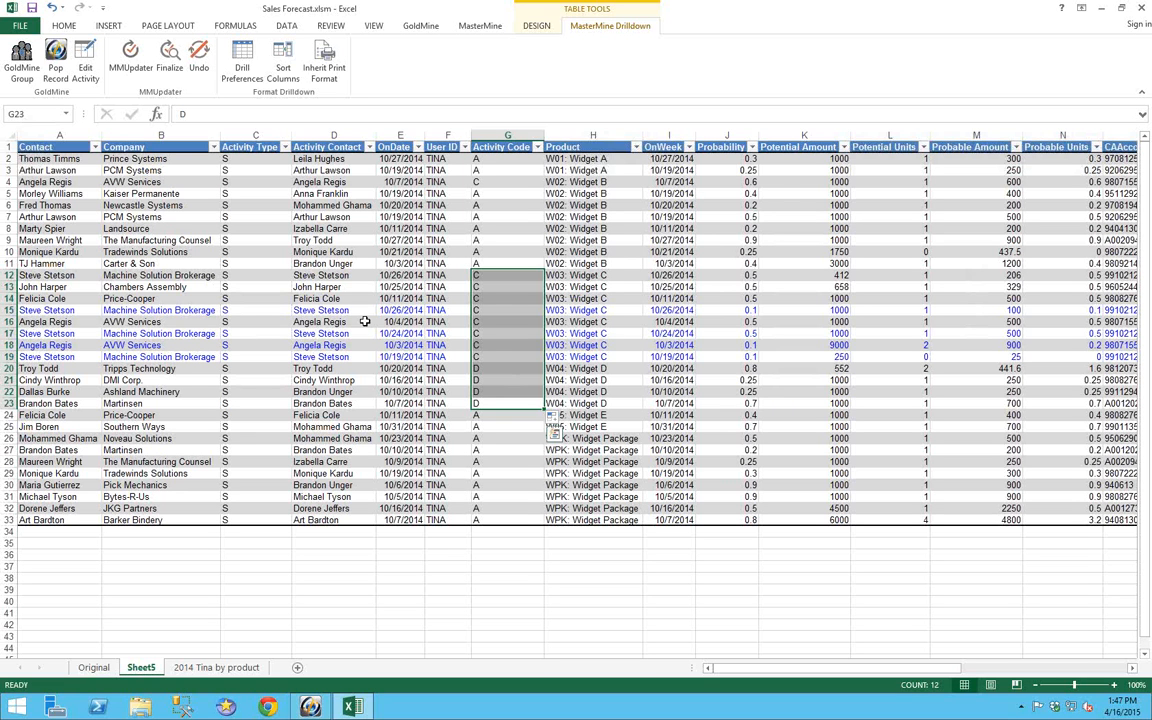
click(130, 57)
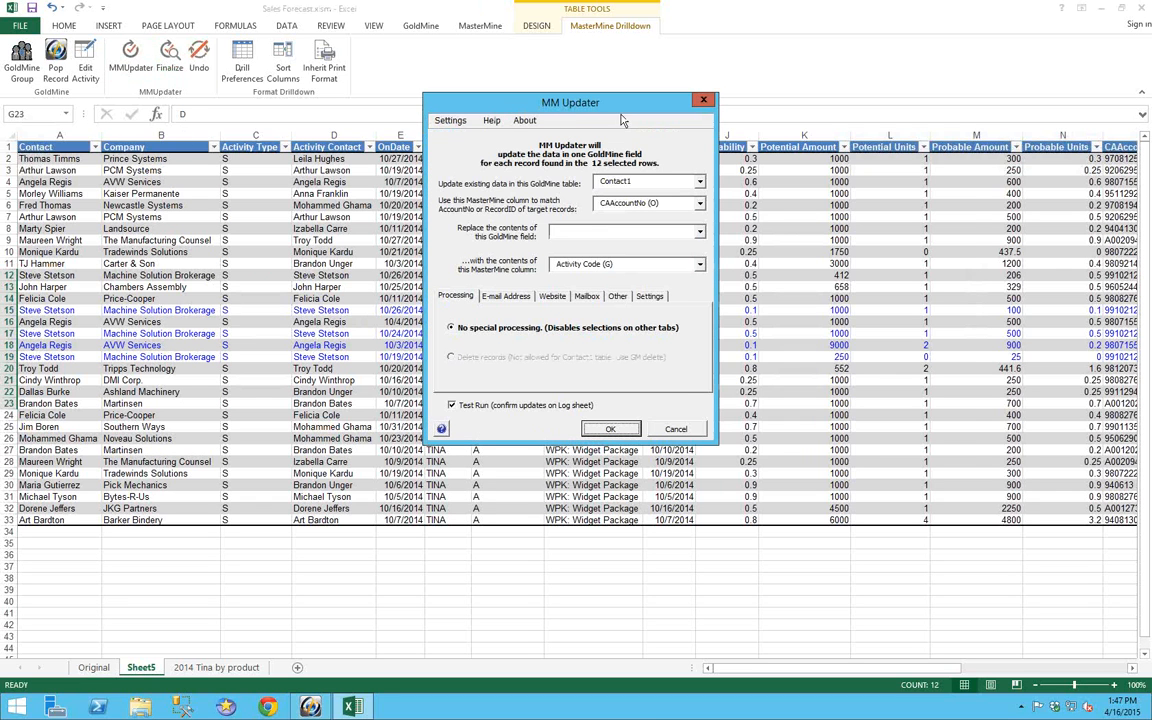
drag(507, 103, 765, 123)
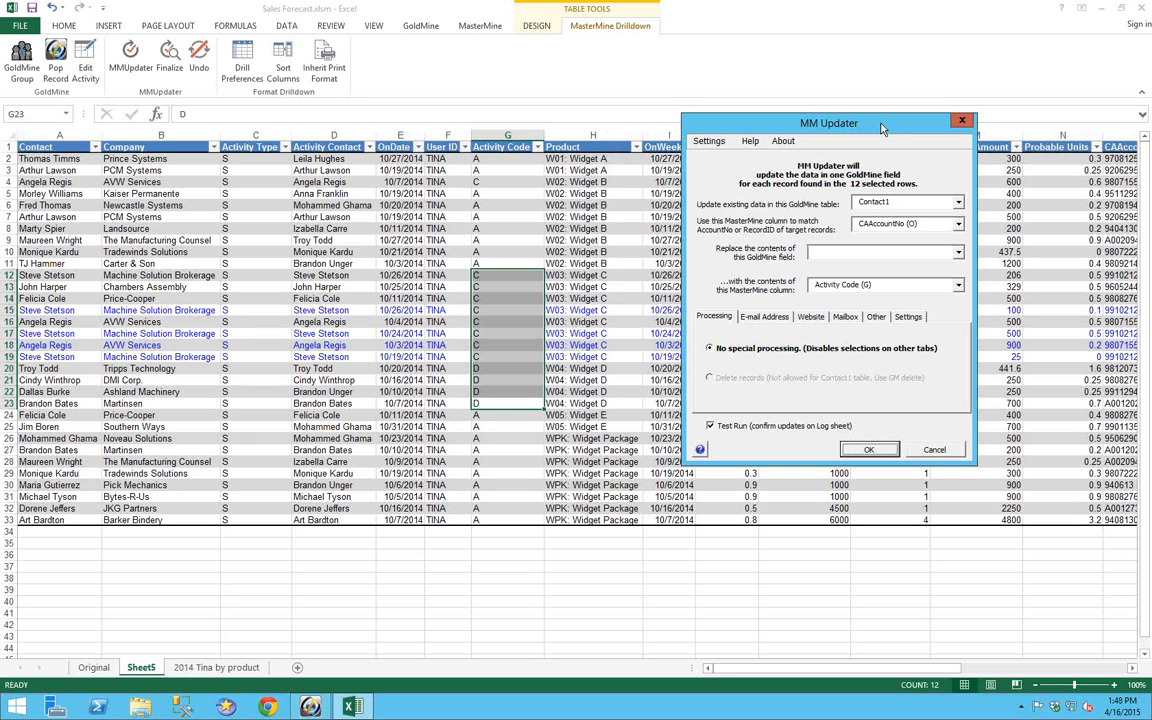
click(960, 204)
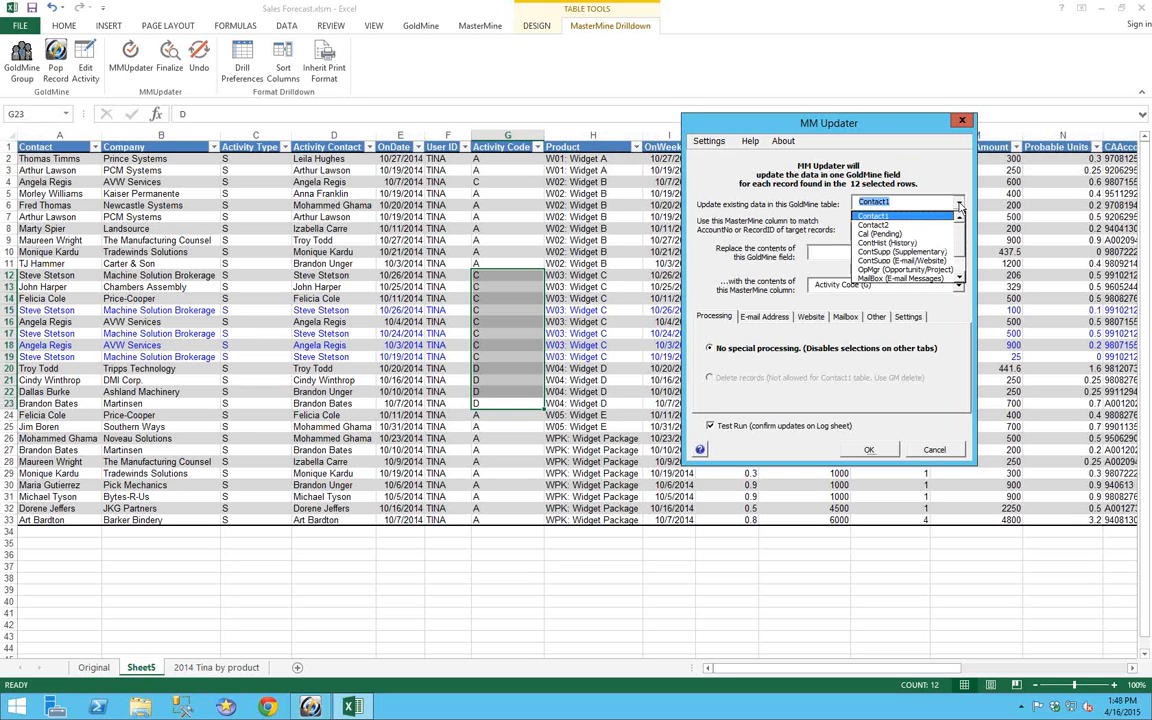
click(891, 234)
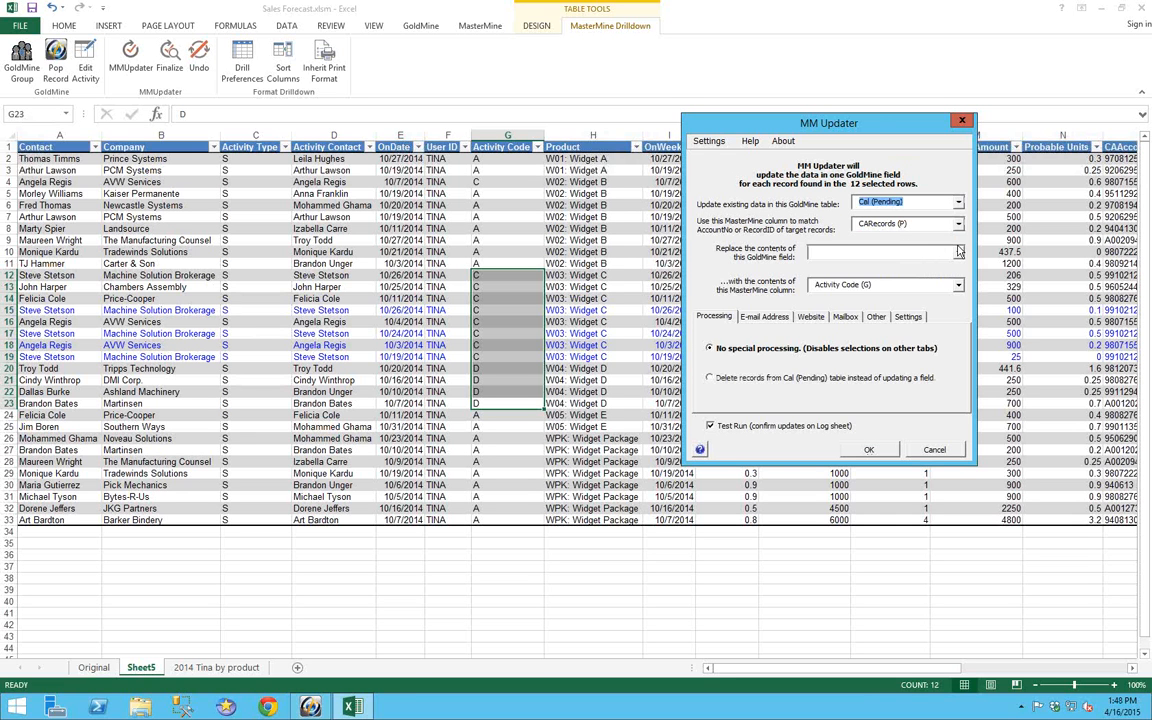
click(855, 252)
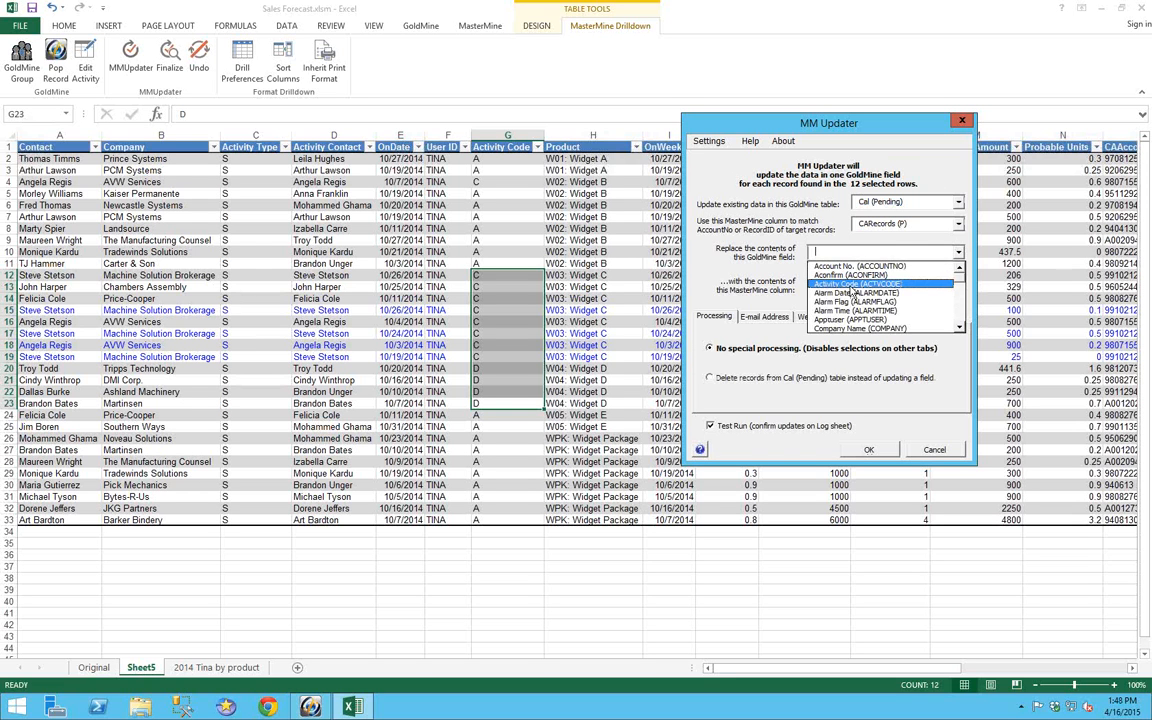
click(851, 286)
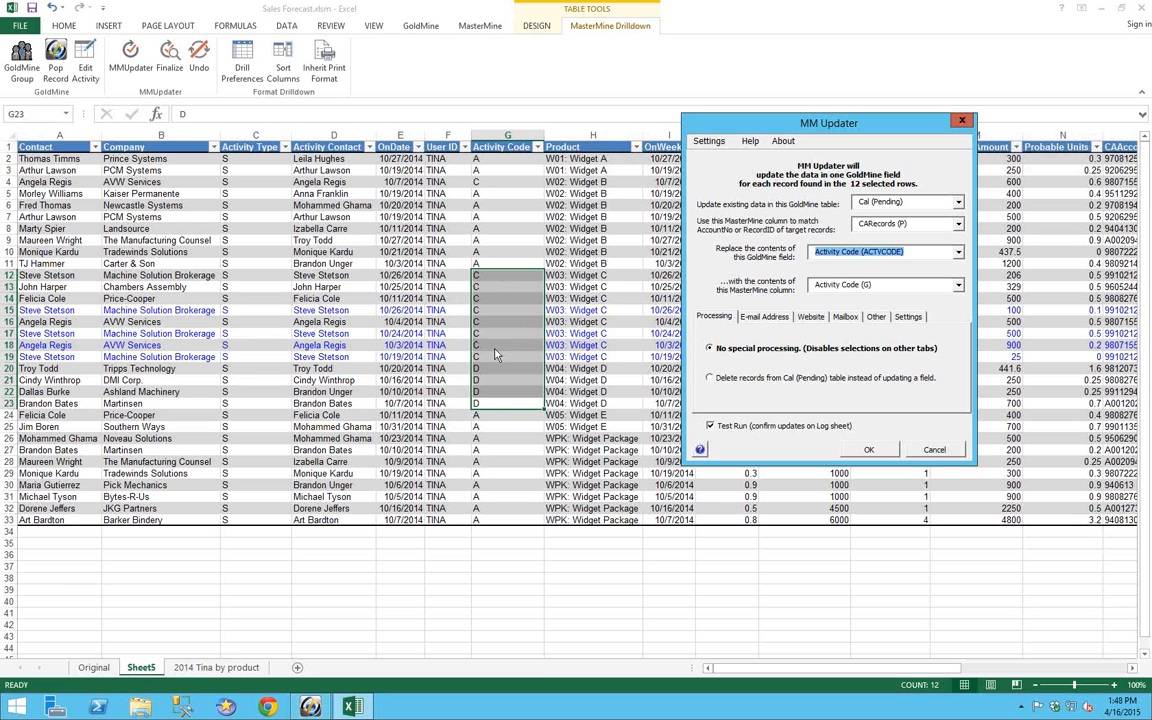
Step: Turn off Test Run and run the activity code update on the GoldMine records
click(711, 426)
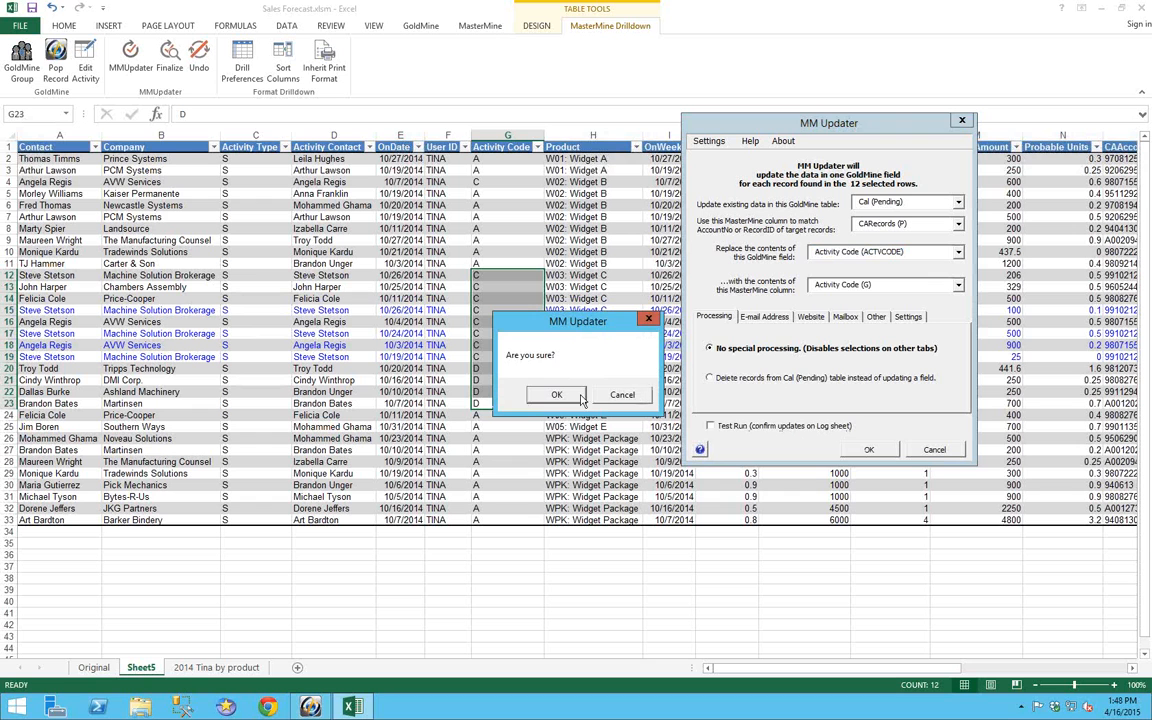
click(606, 400)
click(869, 449)
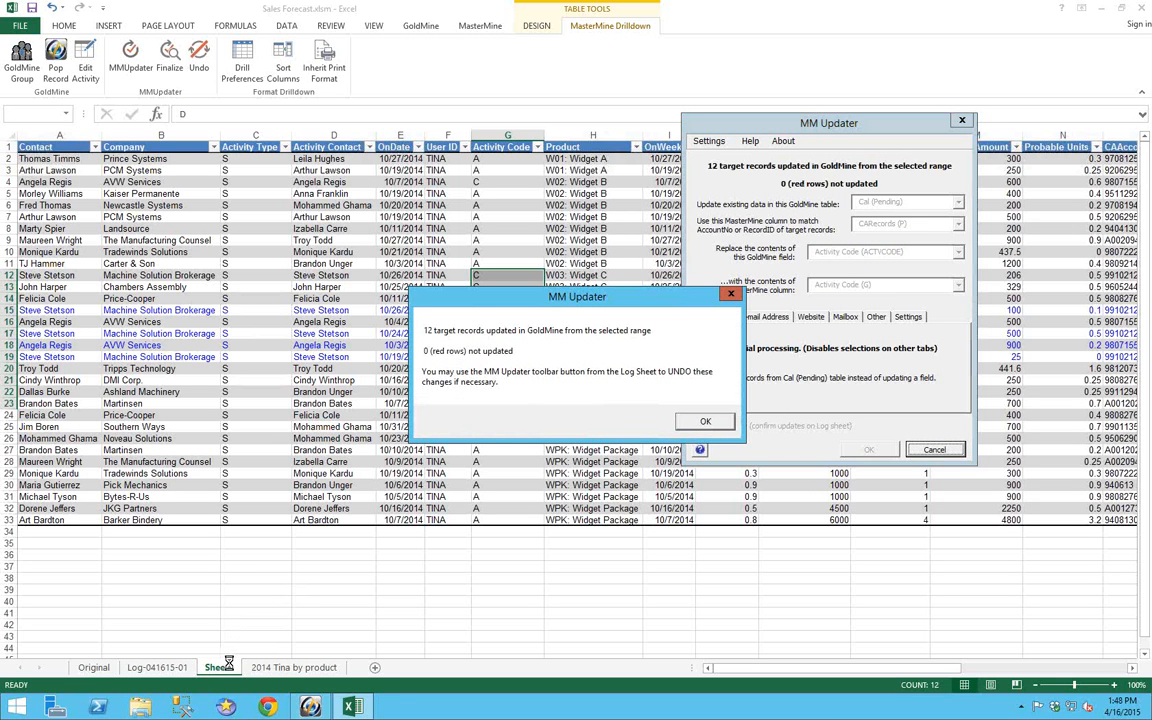
click(719, 422)
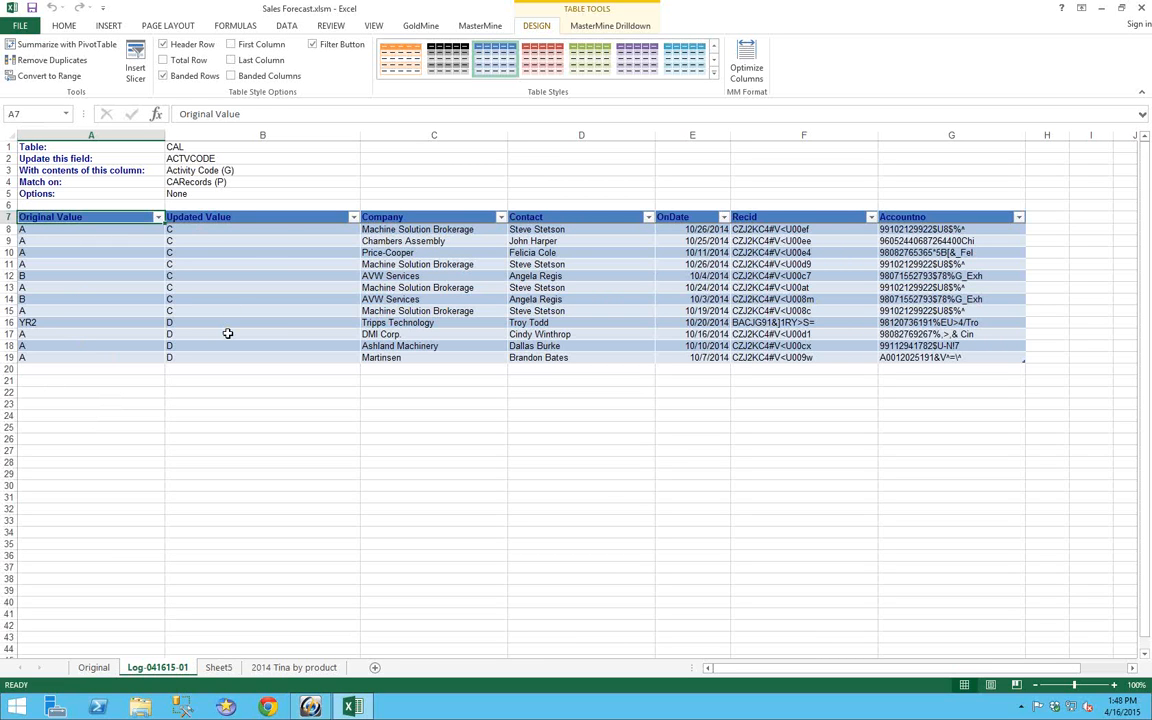
Step: From the Chambers Assembly row of the update log, view its sale activity in GoldMine to check the code, and close it without saving
click(322, 244)
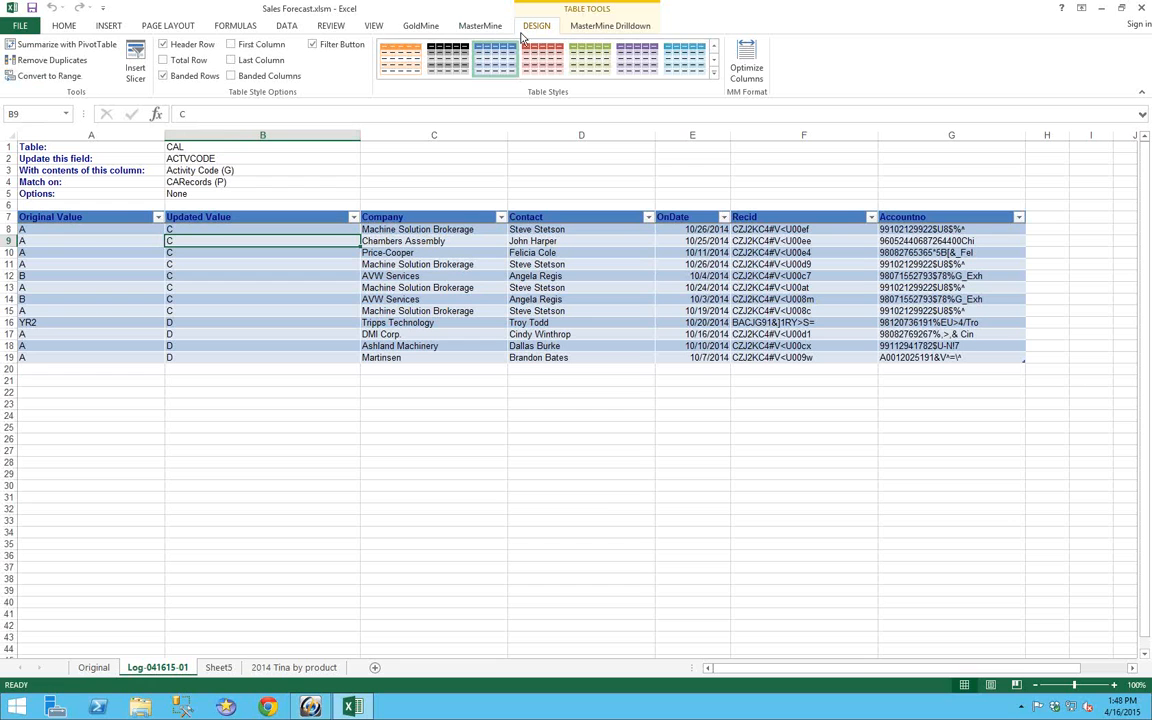
click(618, 28)
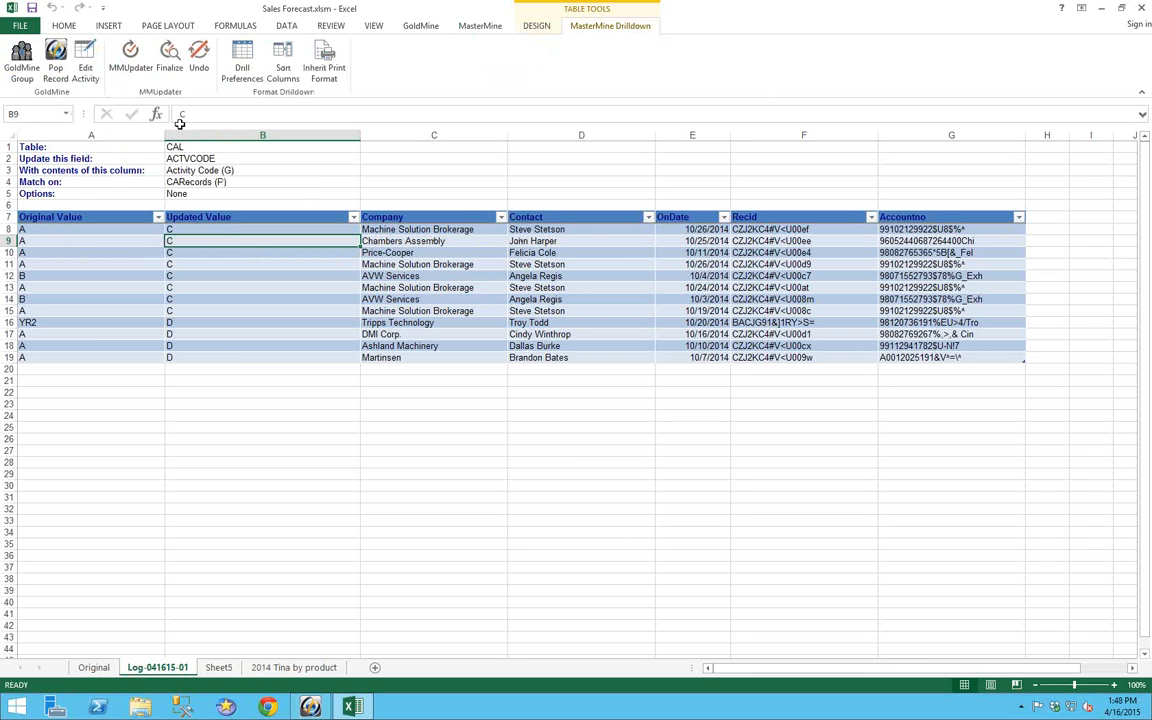
click(85, 60)
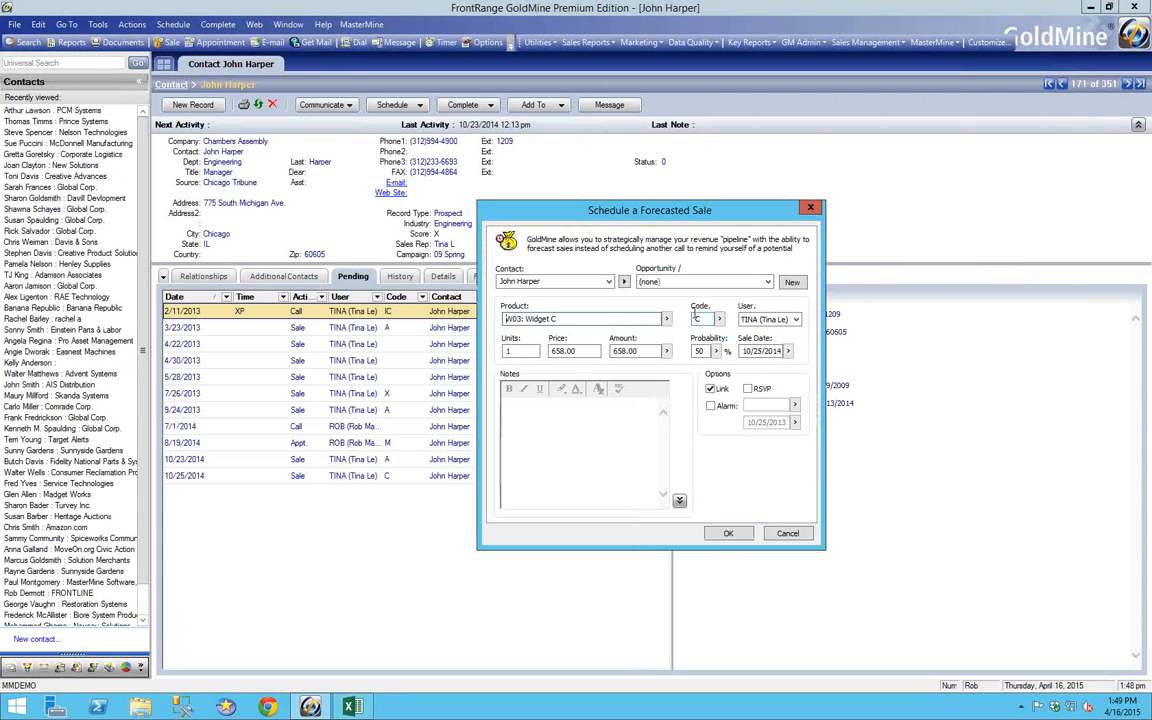
click(787, 535)
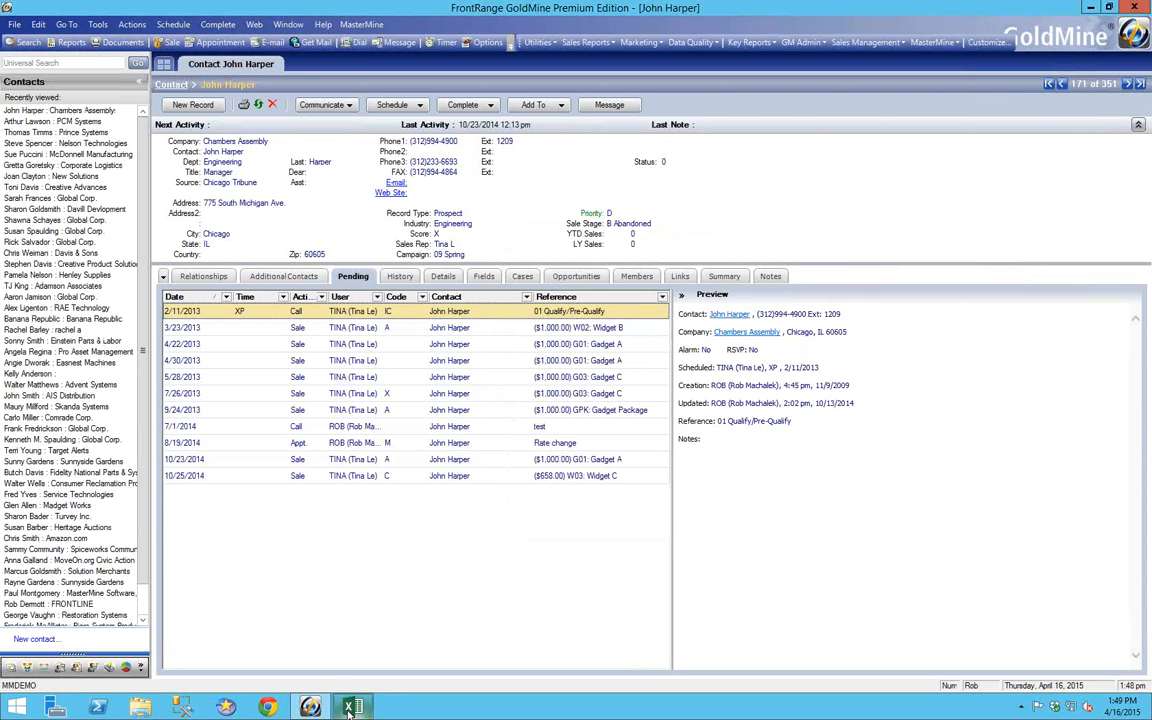
Step: Return to Excel, undo the logged MM Updater changes, and reopen the Chambers Assembly sale activity to check its code
click(352, 707)
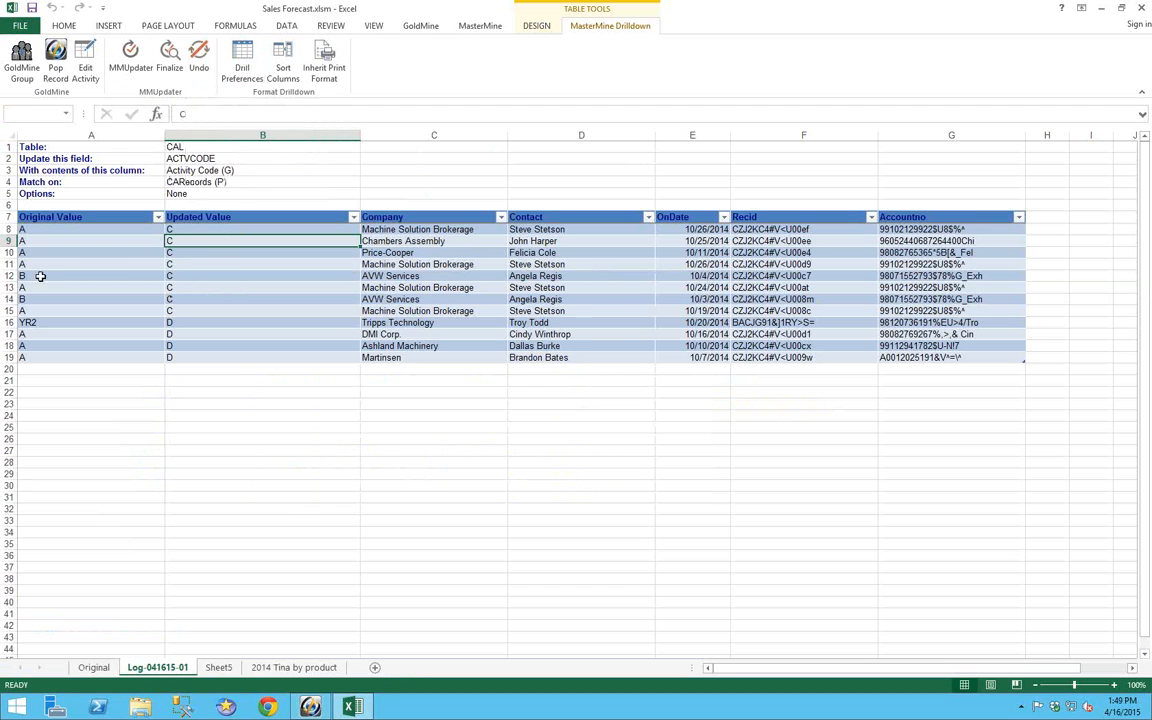
click(199, 52)
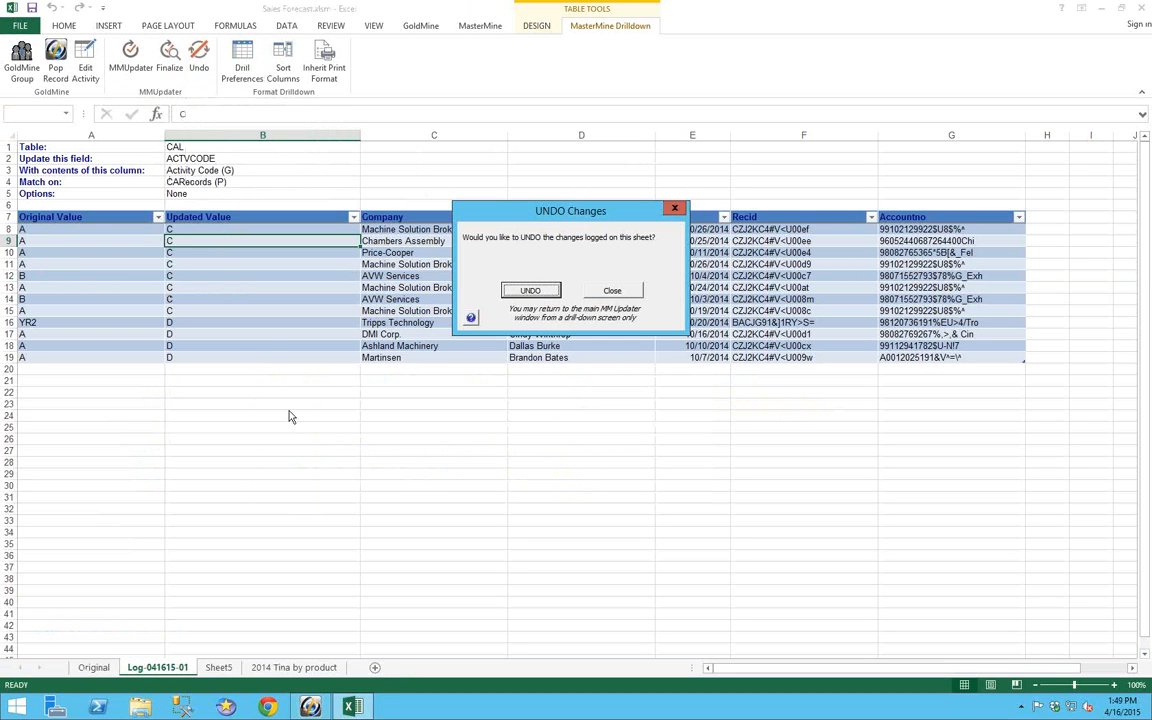
click(530, 290)
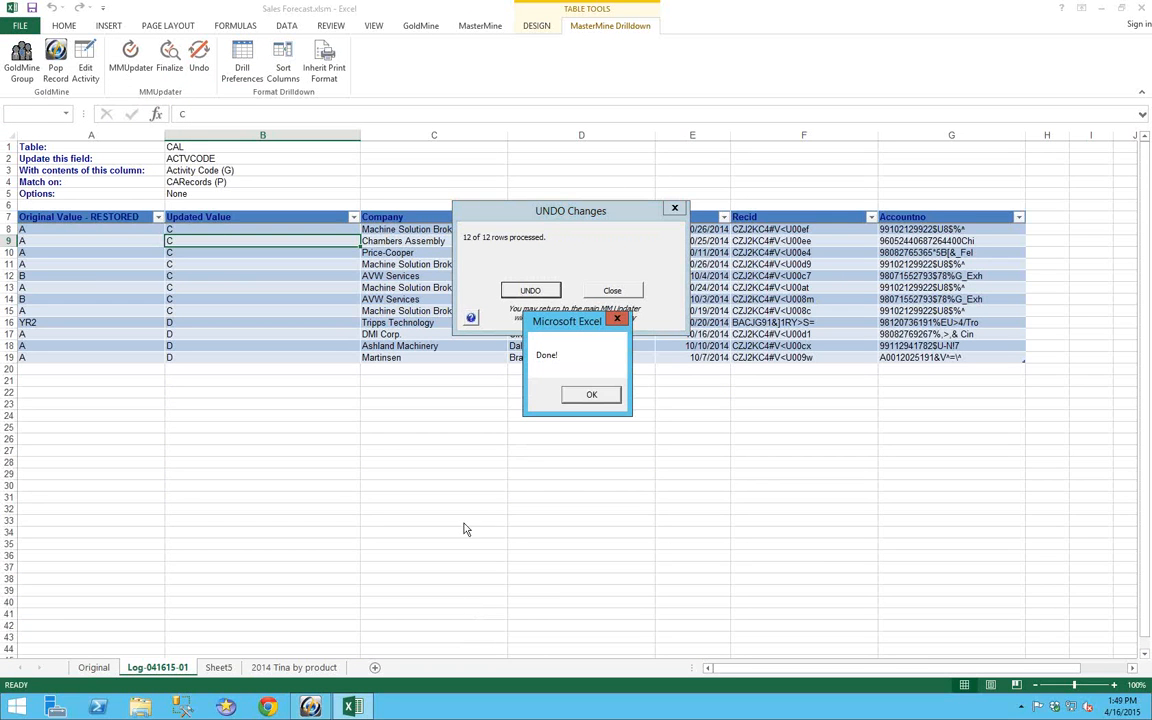
click(586, 393)
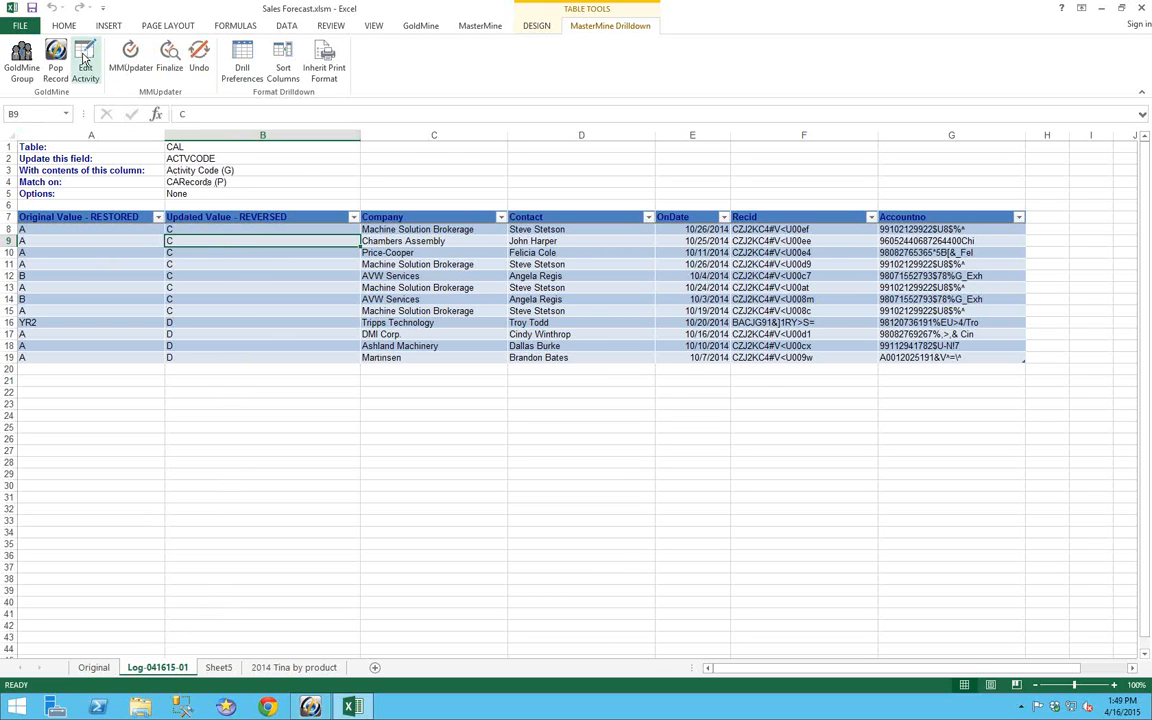
click(85, 62)
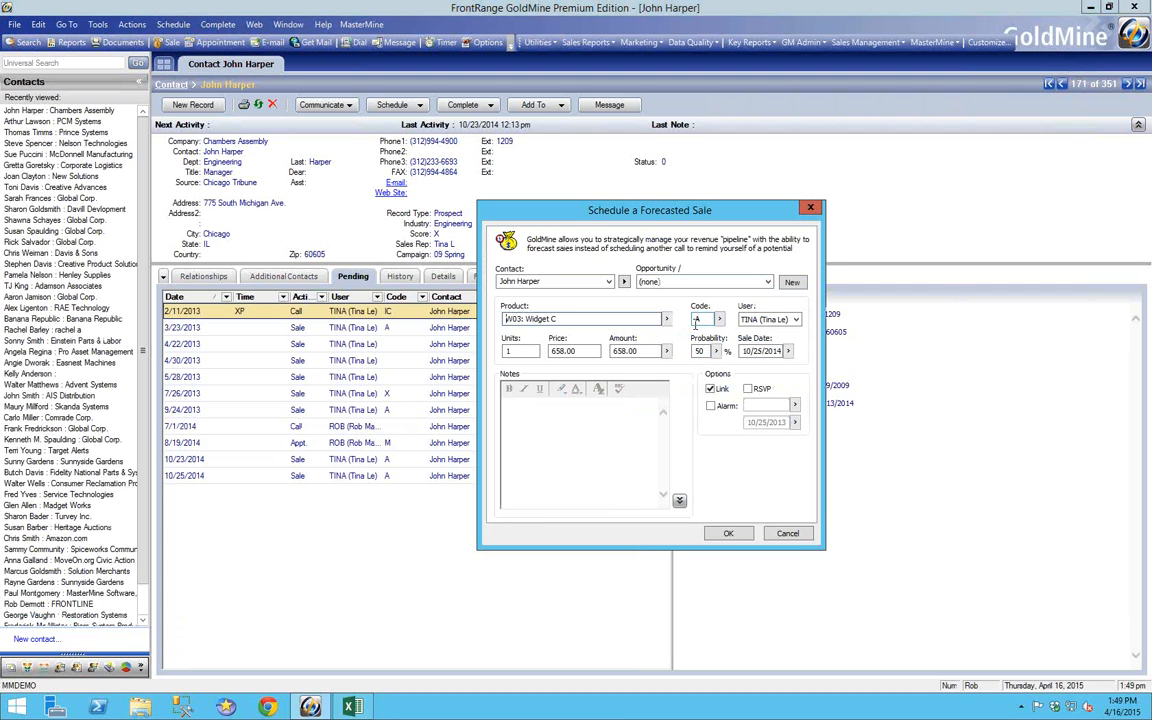
Step: Close the sale activity, return to Excel, and review Sheet5 and the 2014 Tina by product sheet
click(728, 533)
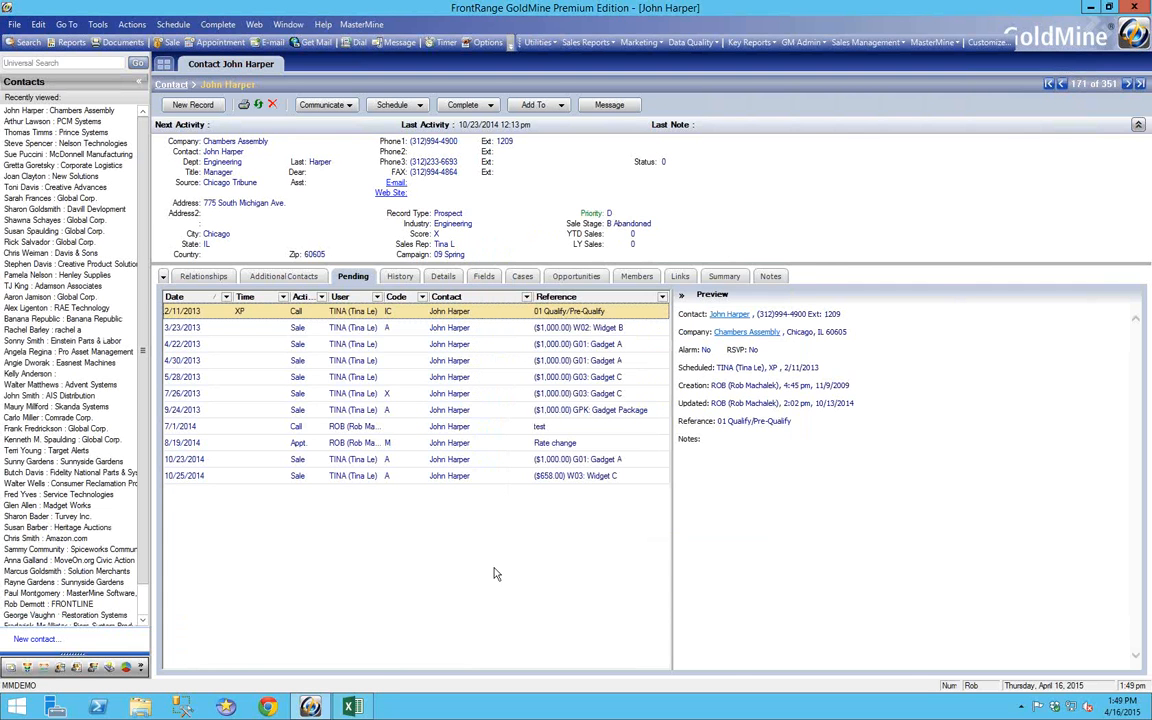
key(alt+Tab)
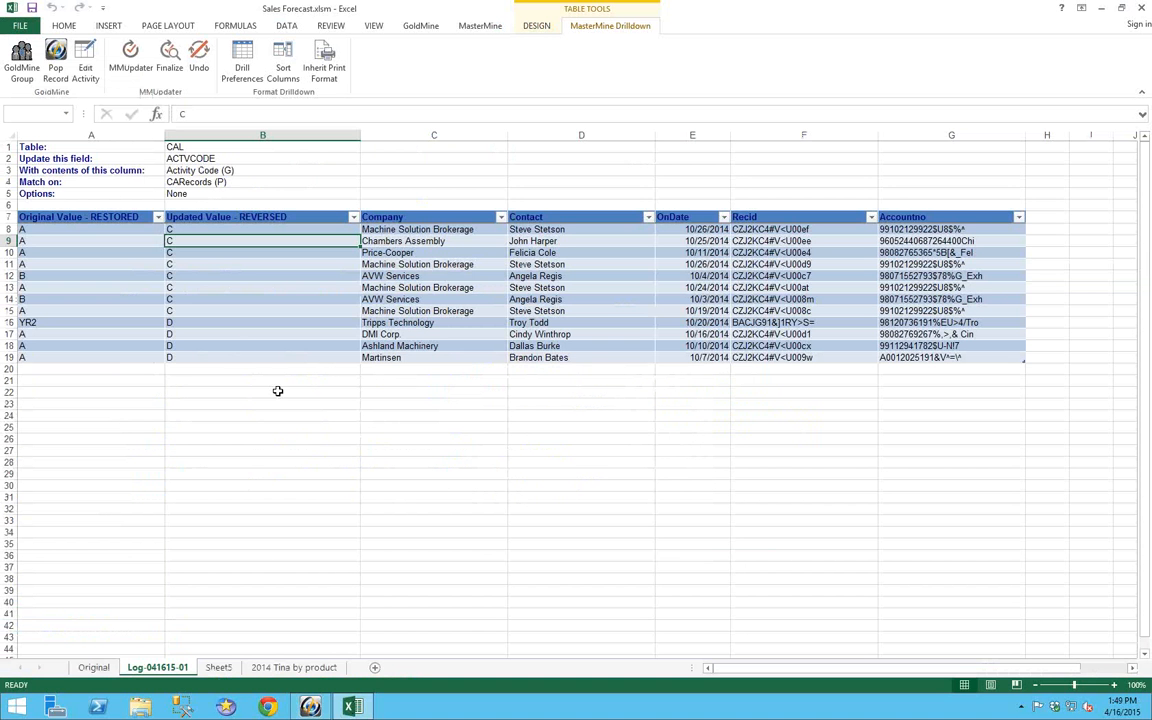
click(219, 667)
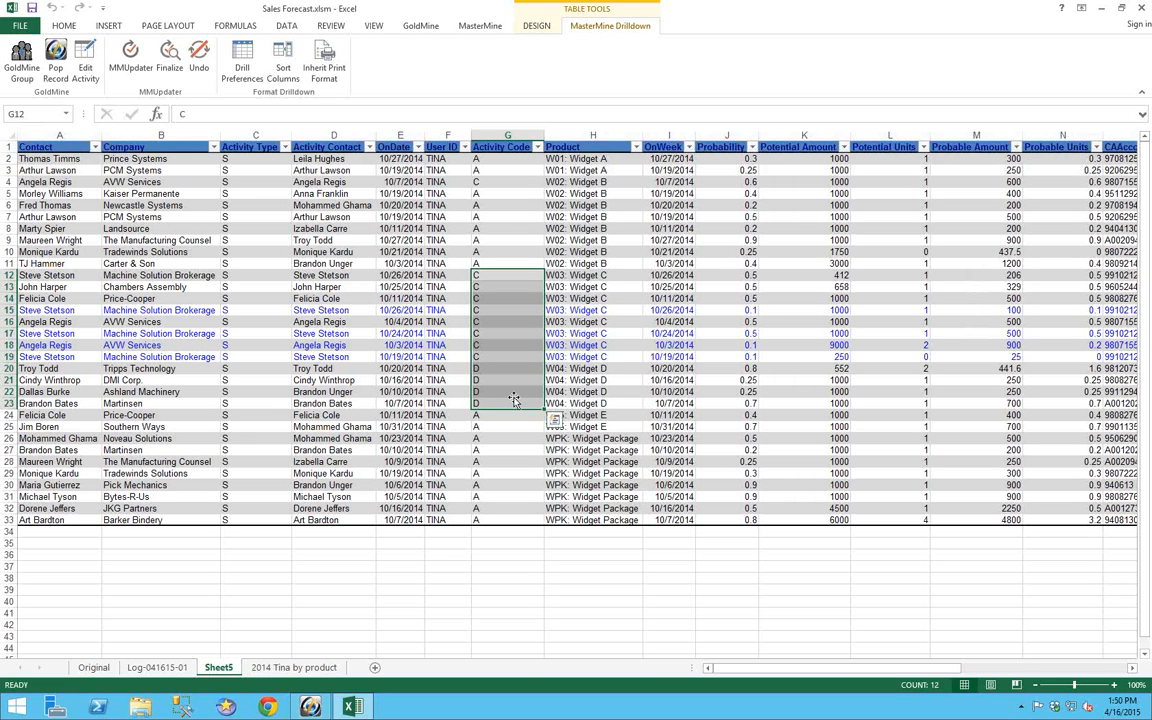
click(298, 669)
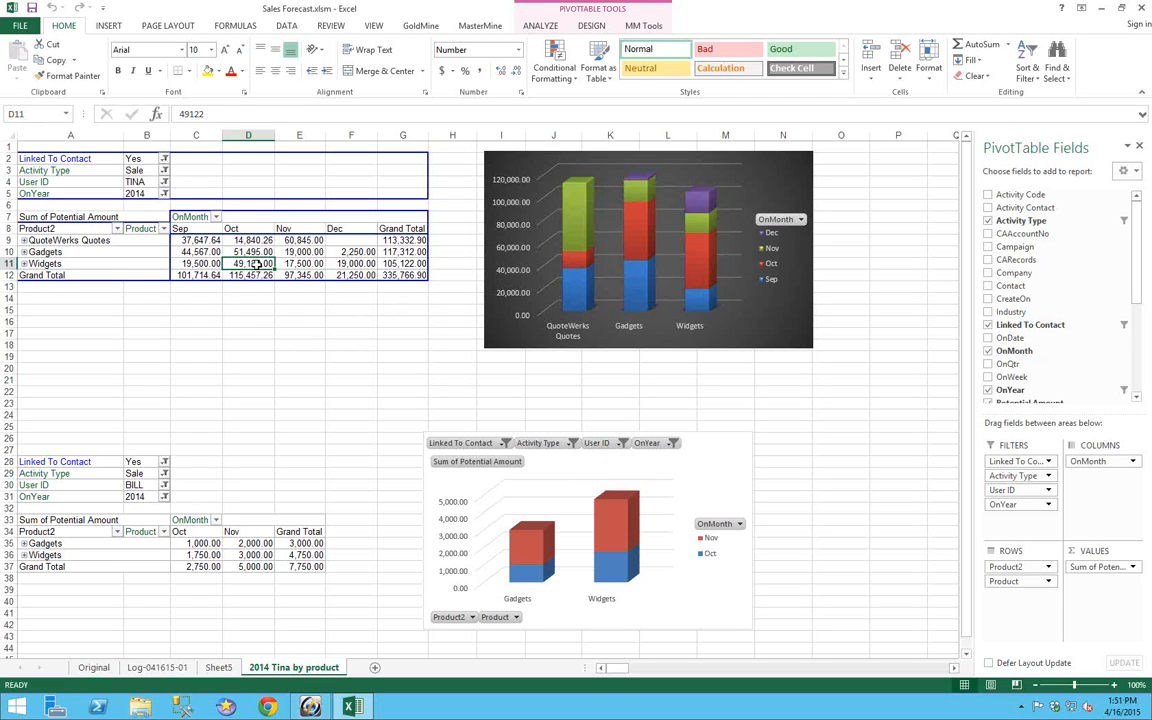
mouse_move(256, 263)
Step: Switch to GoldMine, launch MasterMine, and compare the report files in the Documents and MasterMine Reports folders
mouse_move(341, 708)
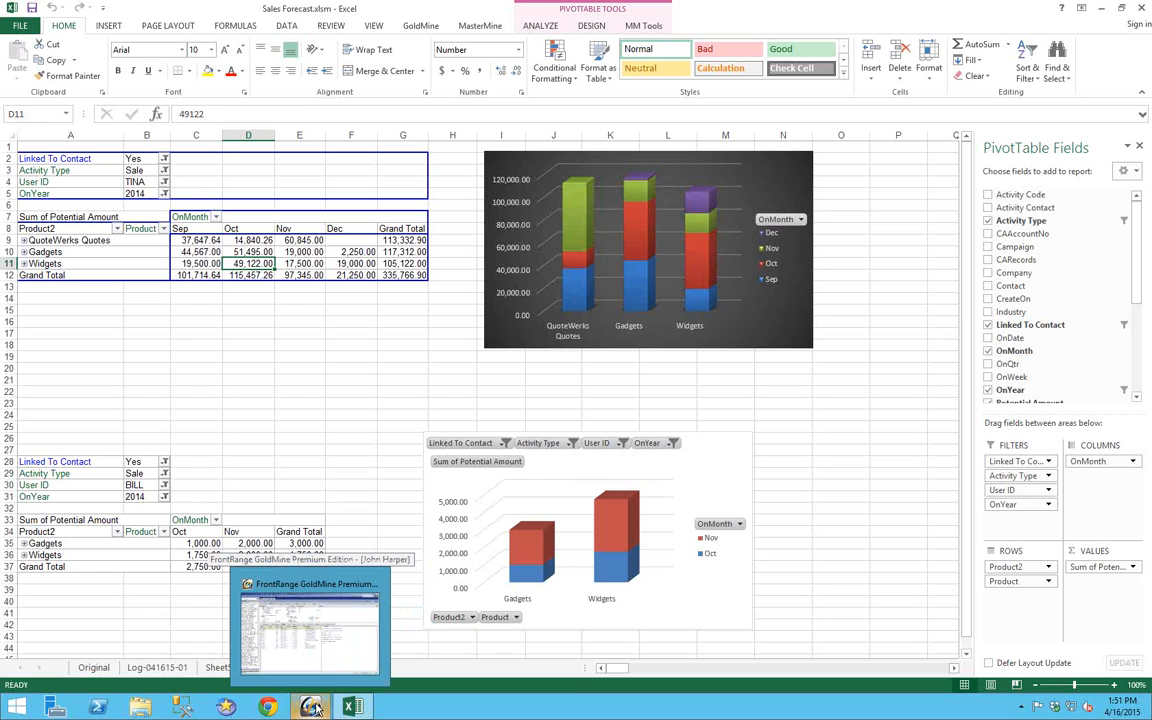
click(288, 638)
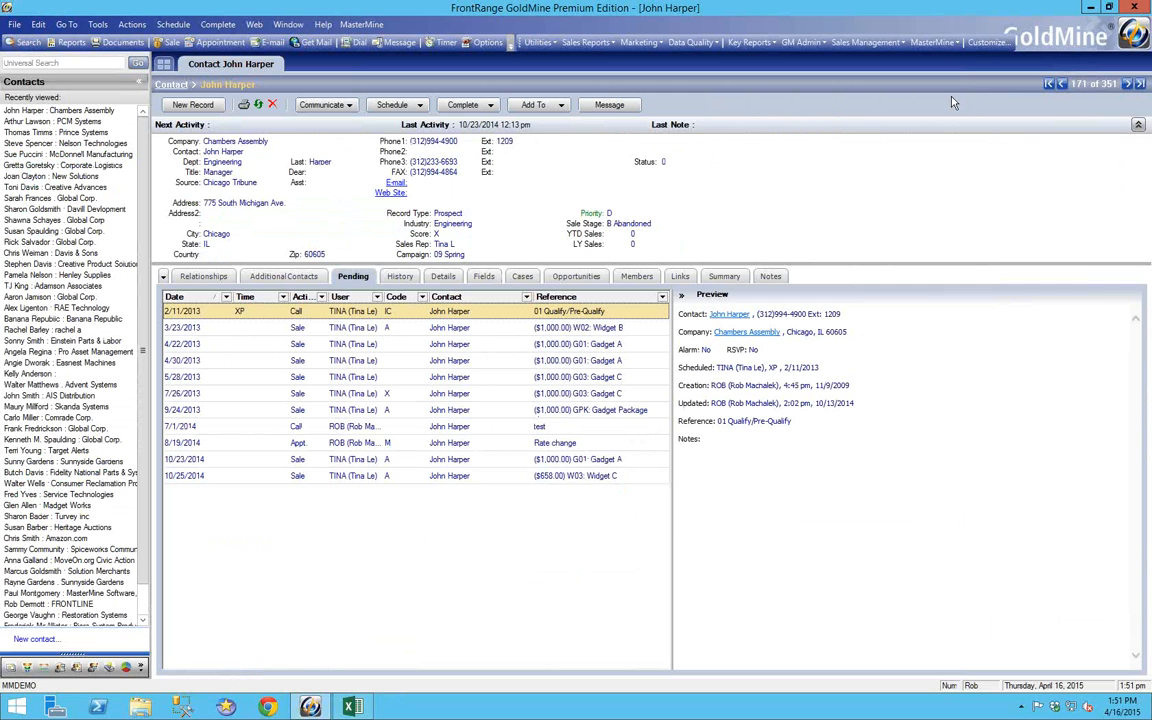
click(932, 42)
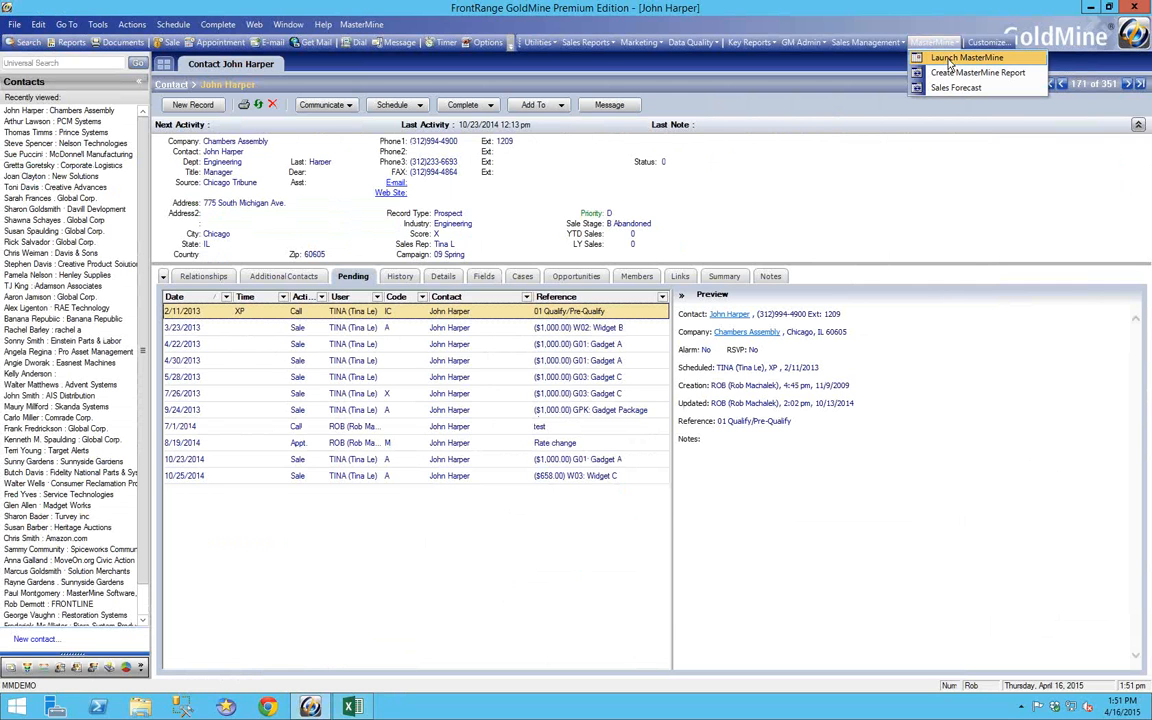
click(950, 60)
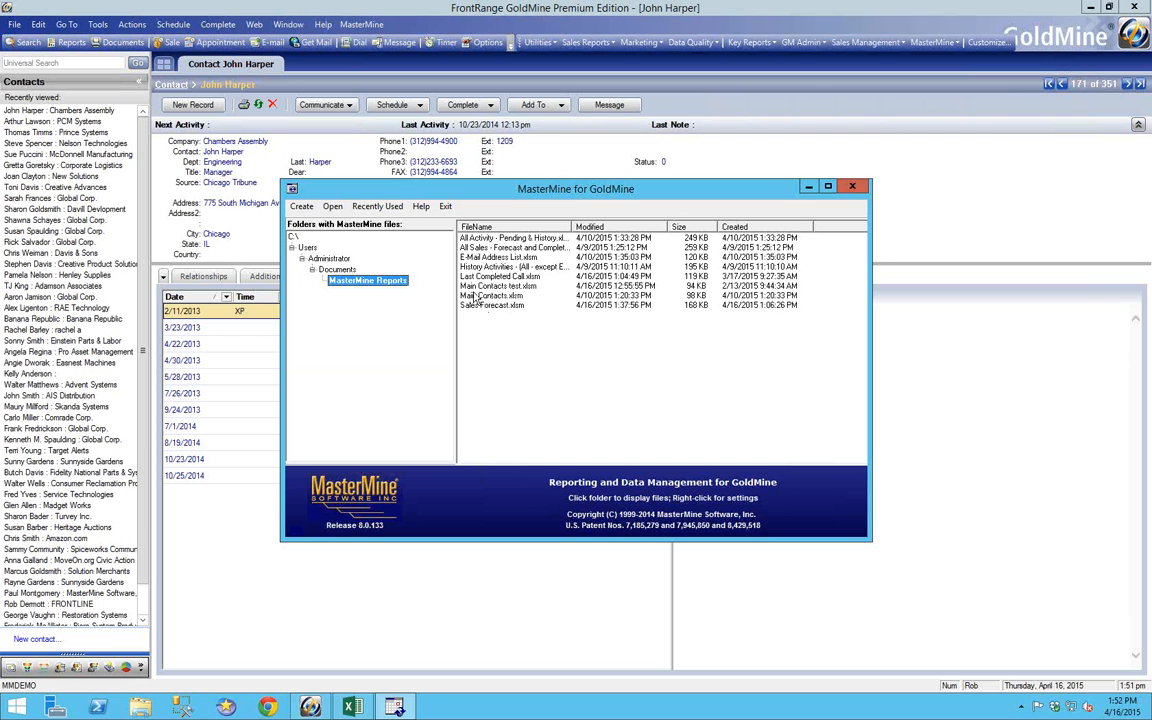
click(350, 271)
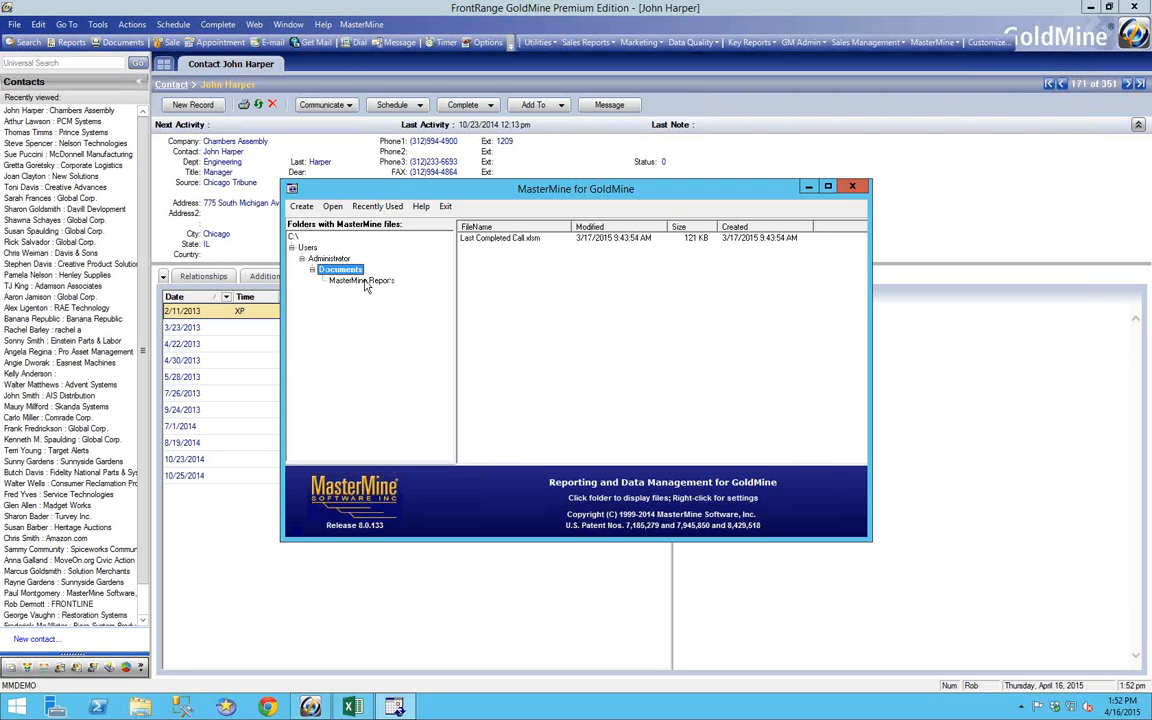
click(363, 281)
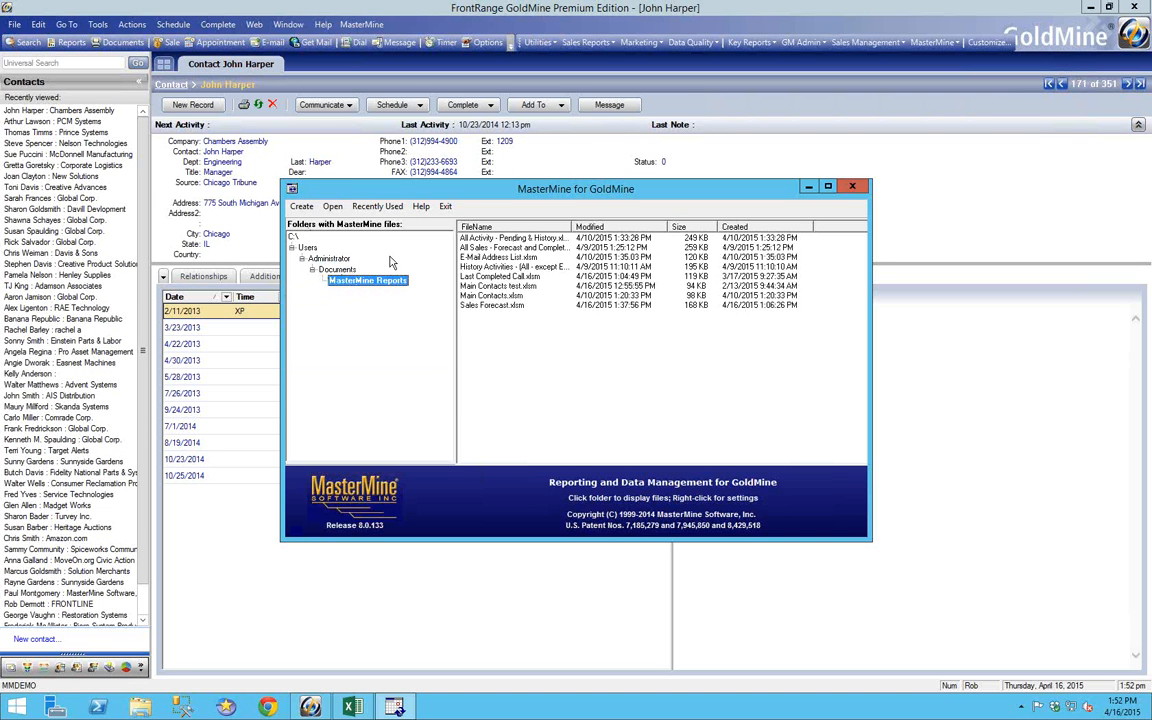
click(340, 270)
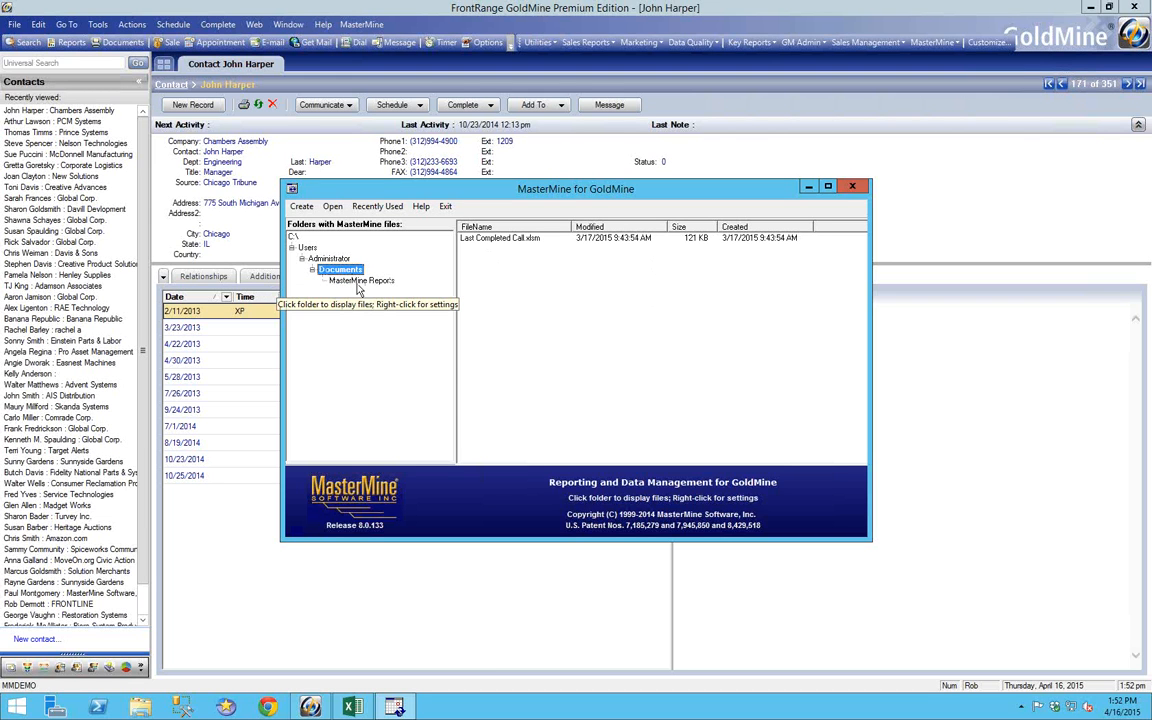
click(360, 281)
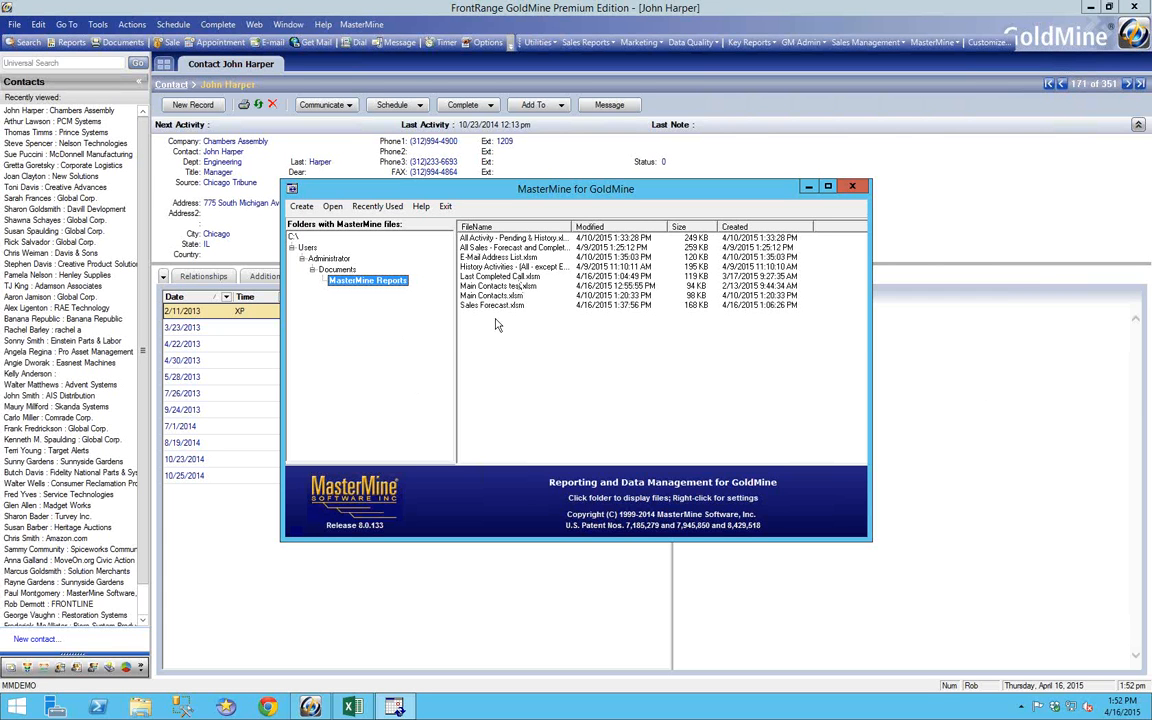
Step: Browse for a MasterMine report to open, cancel the browsing, and relaunch MasterMine
click(333, 207)
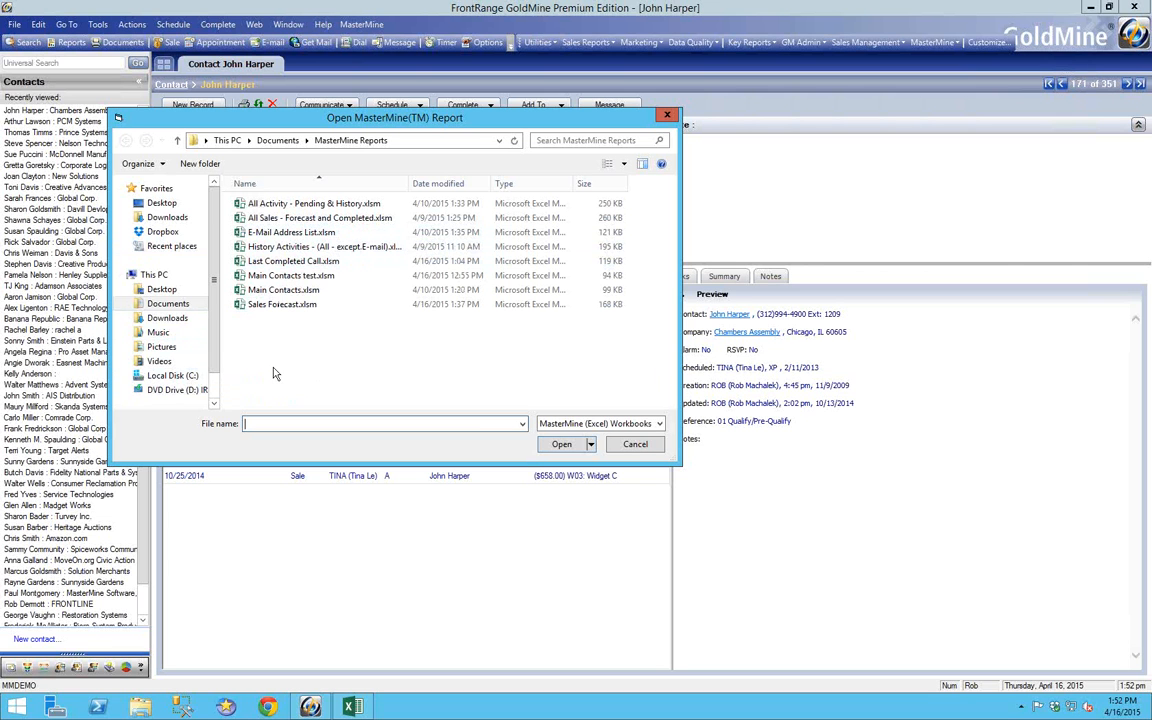
click(634, 446)
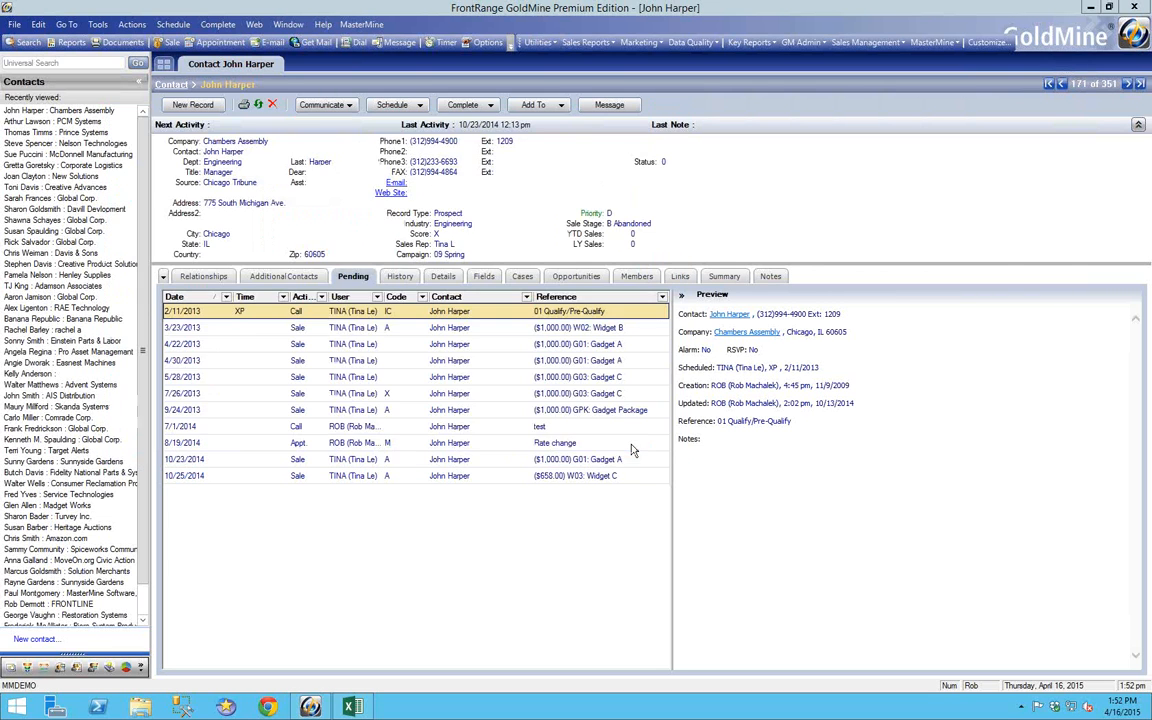
click(944, 44)
click(850, 52)
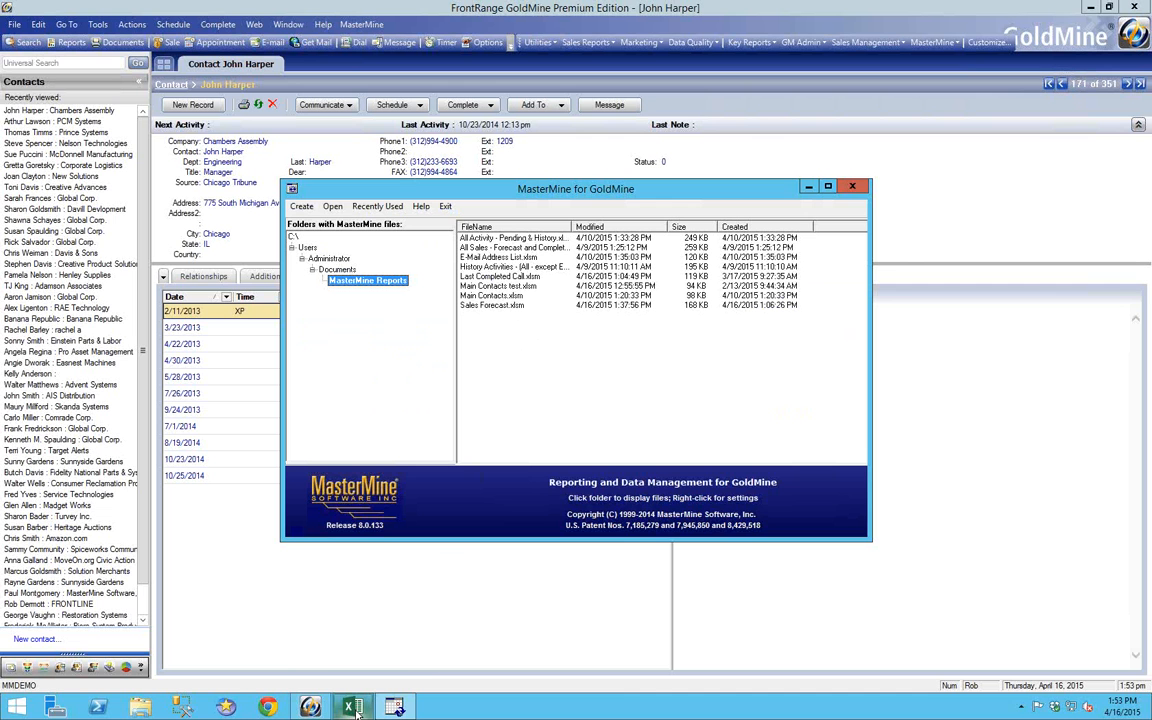
Step: Switch to Excel, check the MasterMine Reports save location for the Sales Forecast workbook, and leave without saving
mouse_move(357, 709)
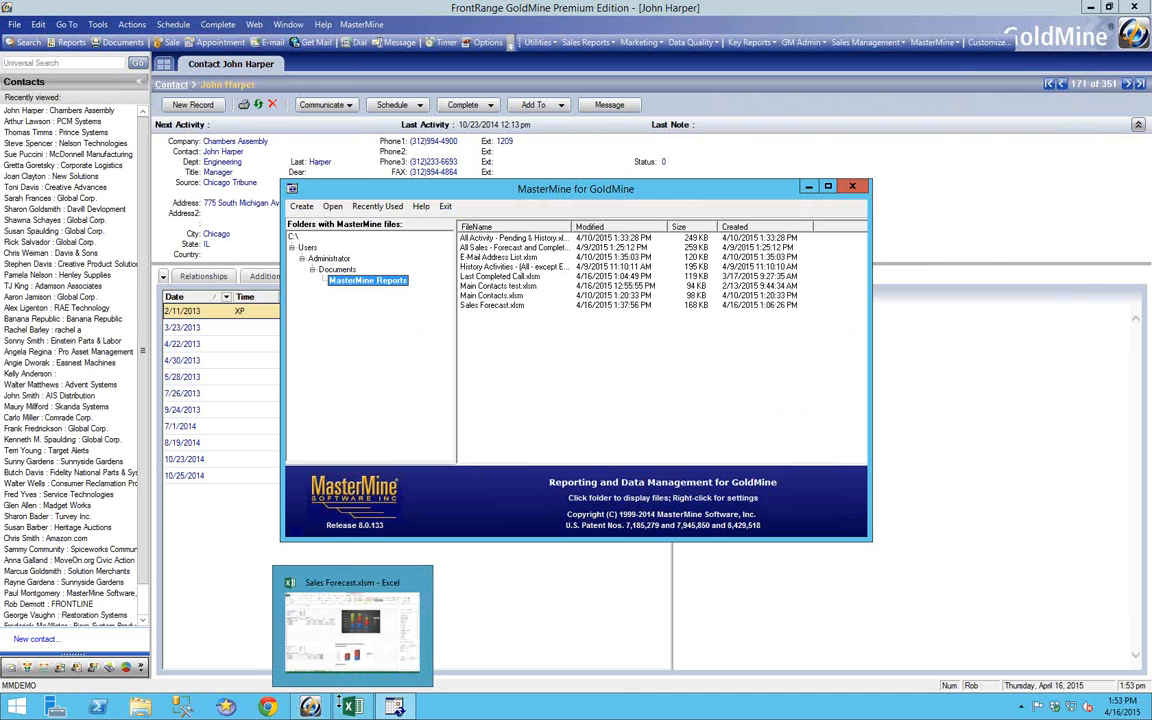
click(320, 635)
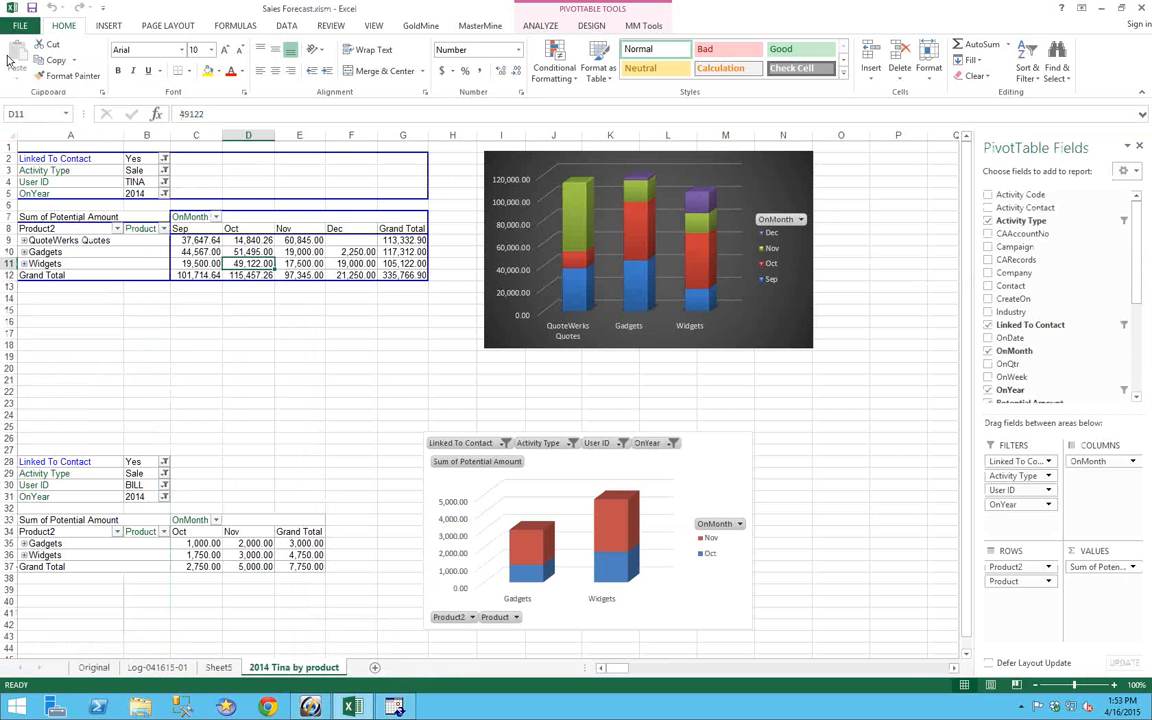
click(24, 28)
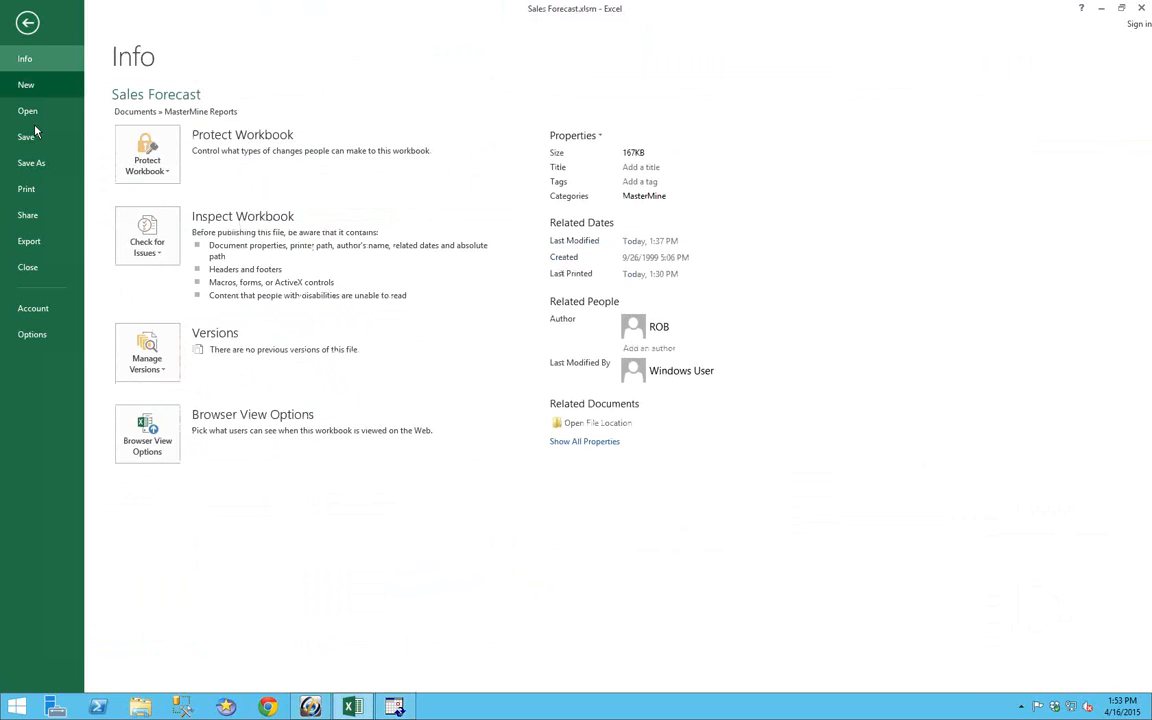
click(47, 167)
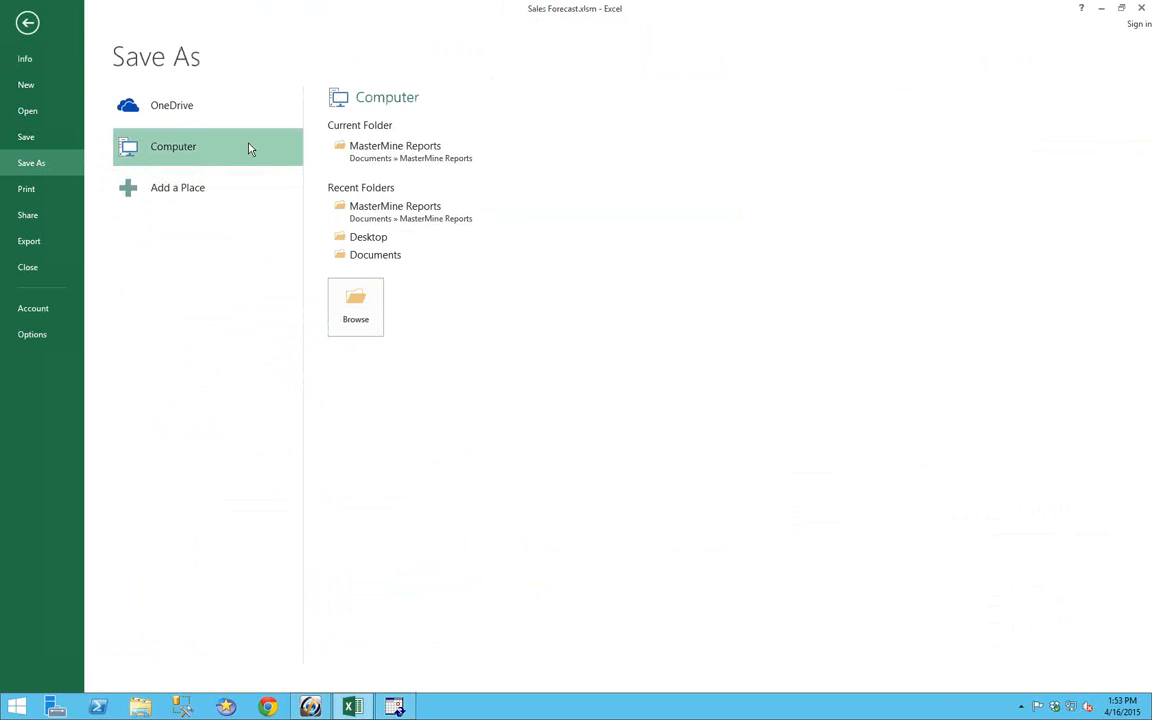
click(429, 147)
key(Escape)
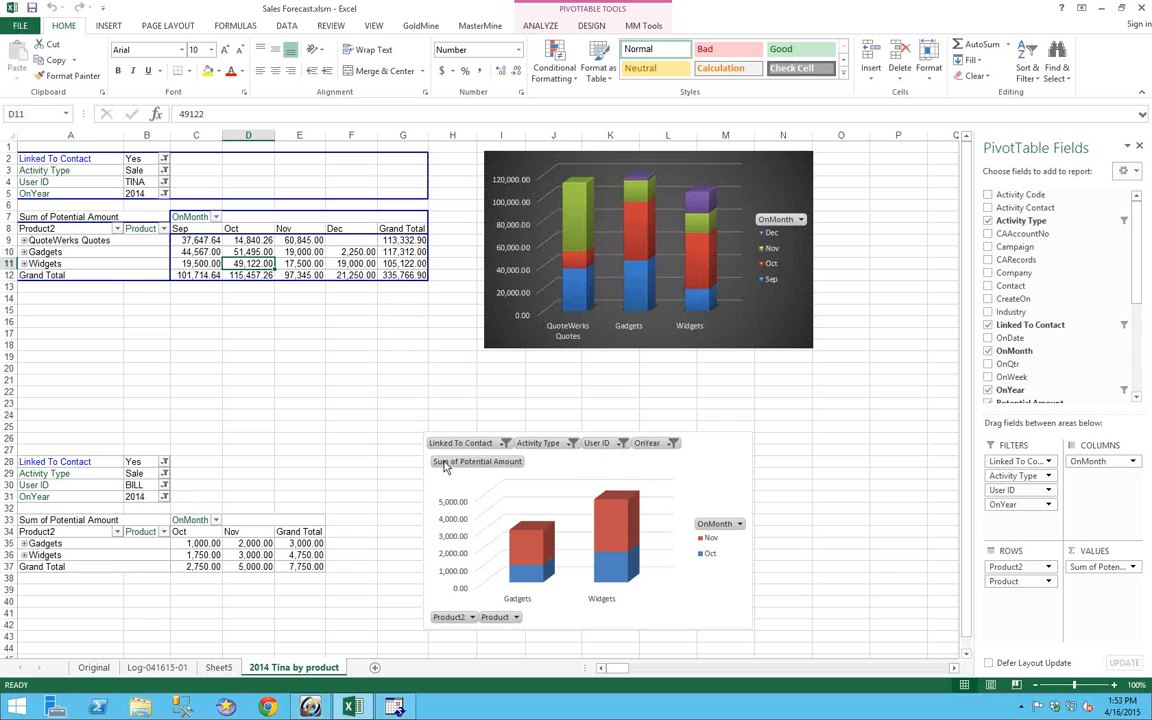
Step: Switch to MasterMine, start creating a new workbook, and move its design window aside over GoldMine
mouse_move(395, 707)
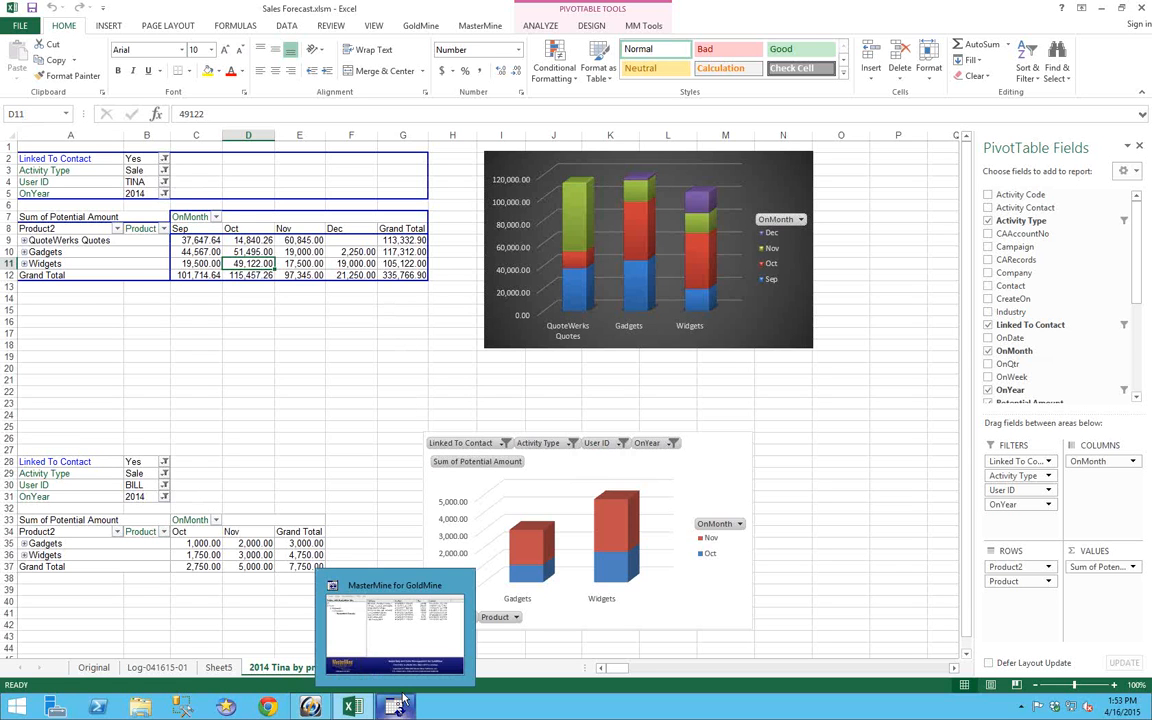
click(360, 628)
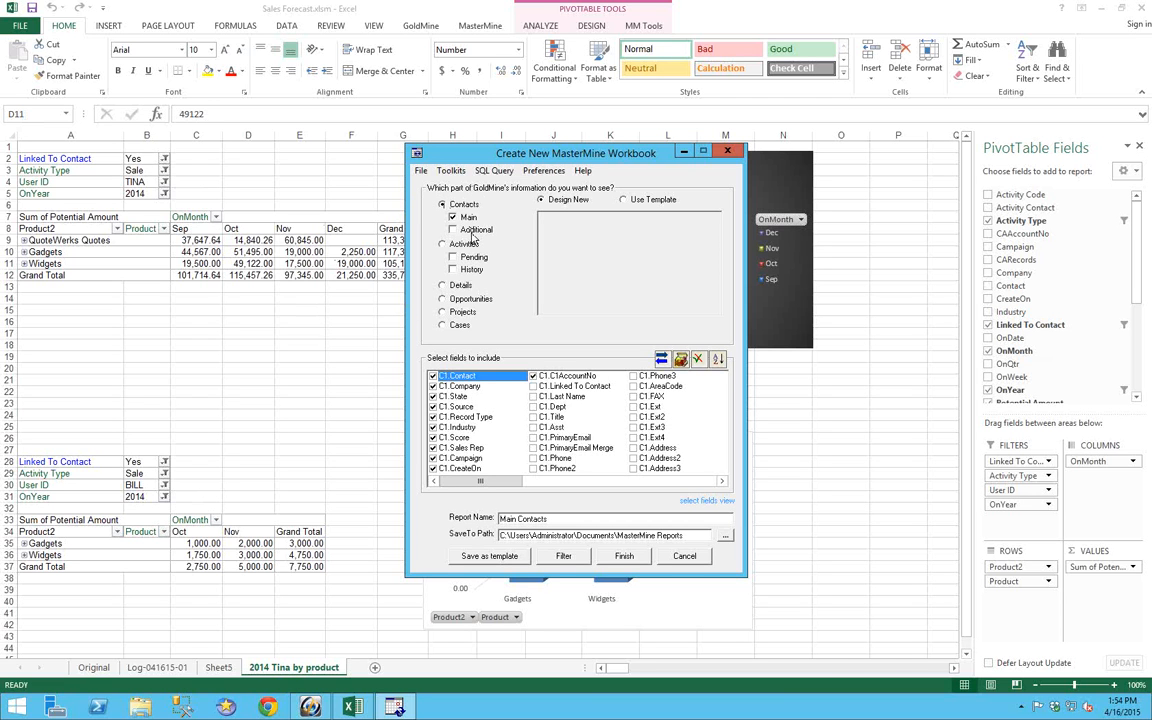
click(310, 707)
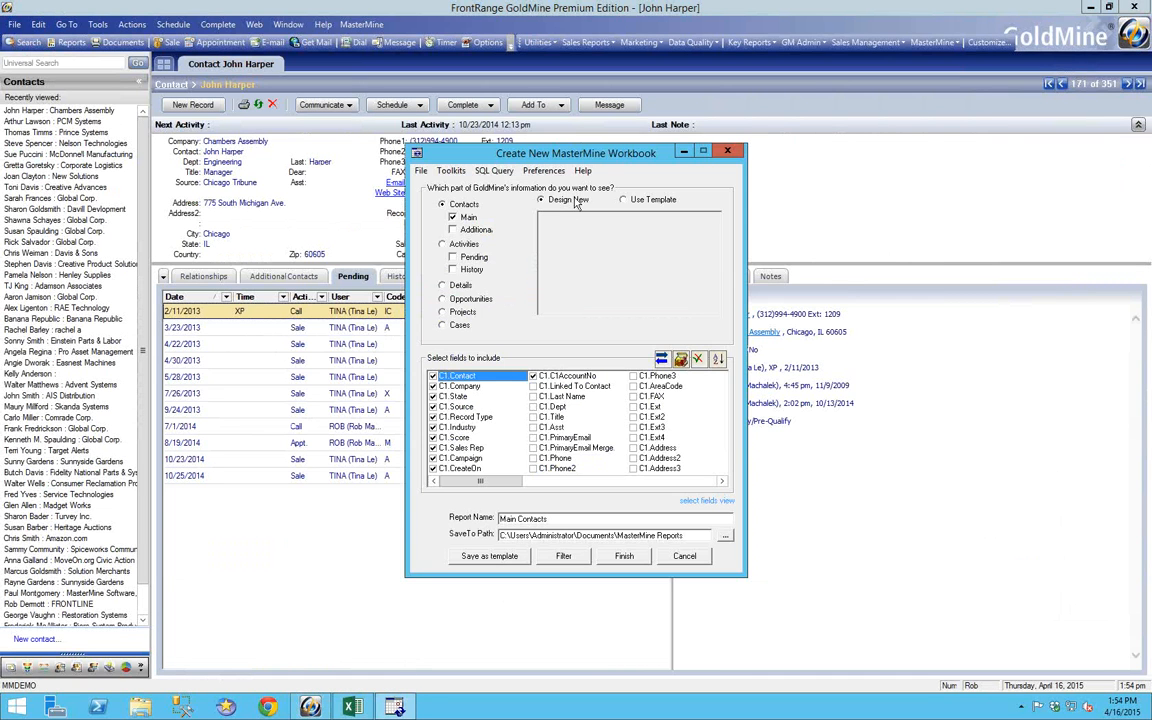
drag(573, 155, 738, 149)
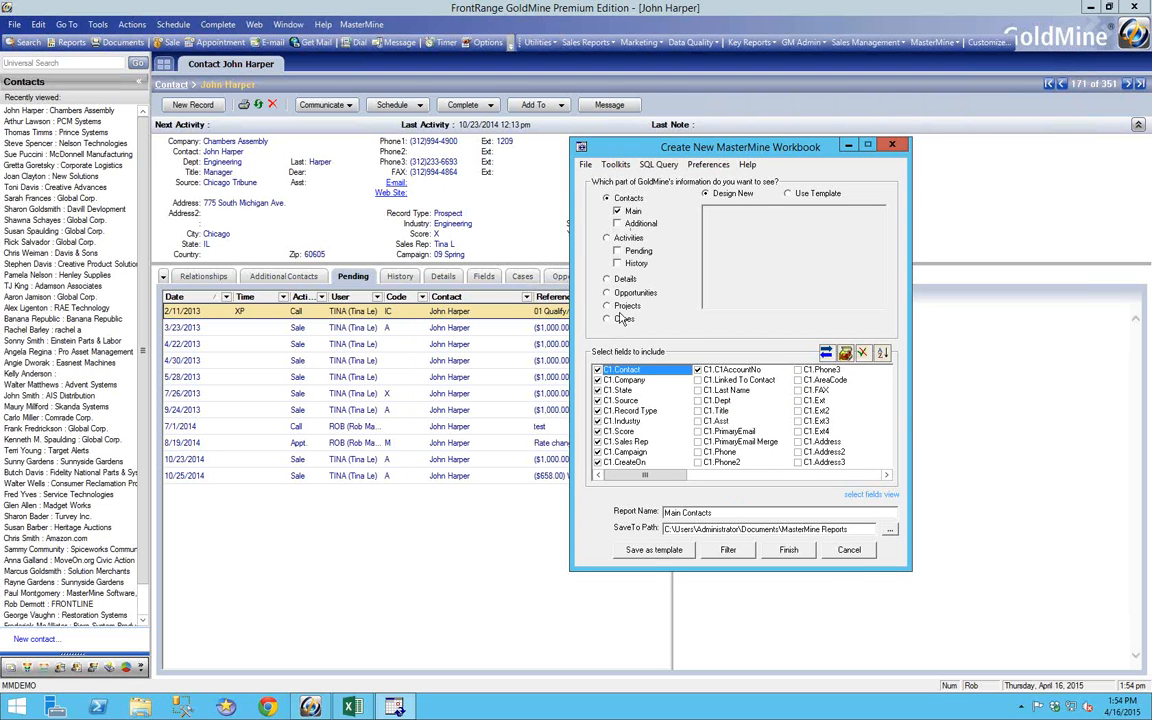
Step: Preview the Additional contacts option and clear it, and base the new workbook on pending Sale activities
click(618, 224)
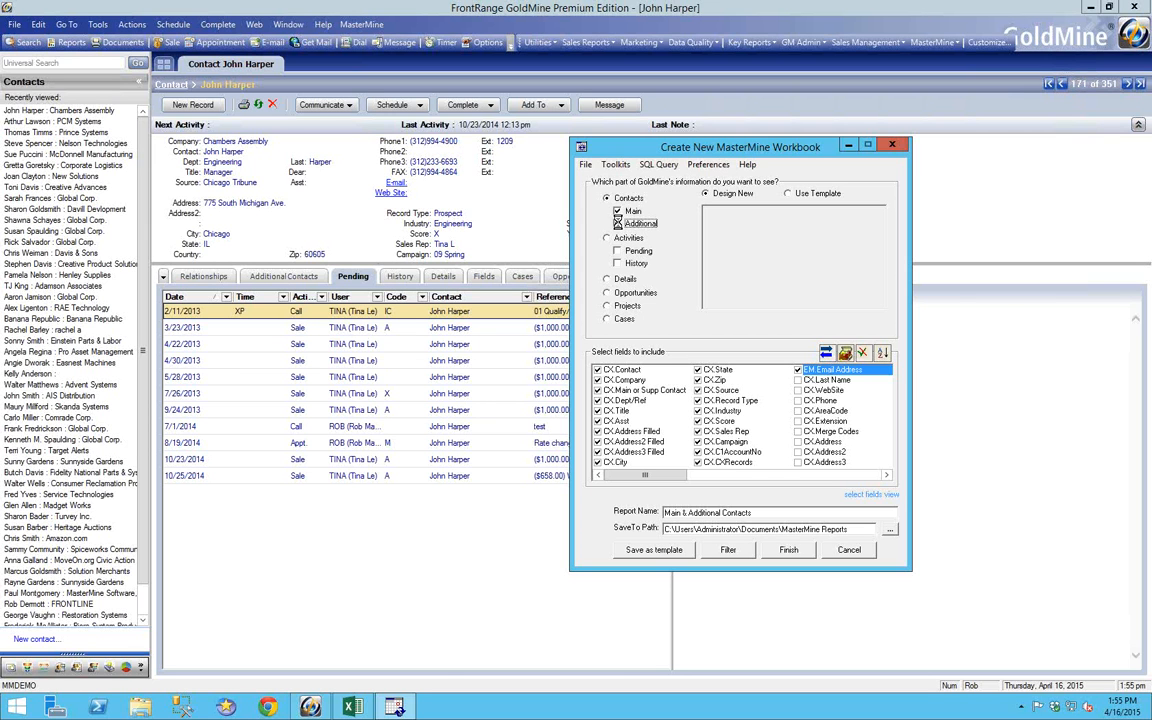
click(618, 224)
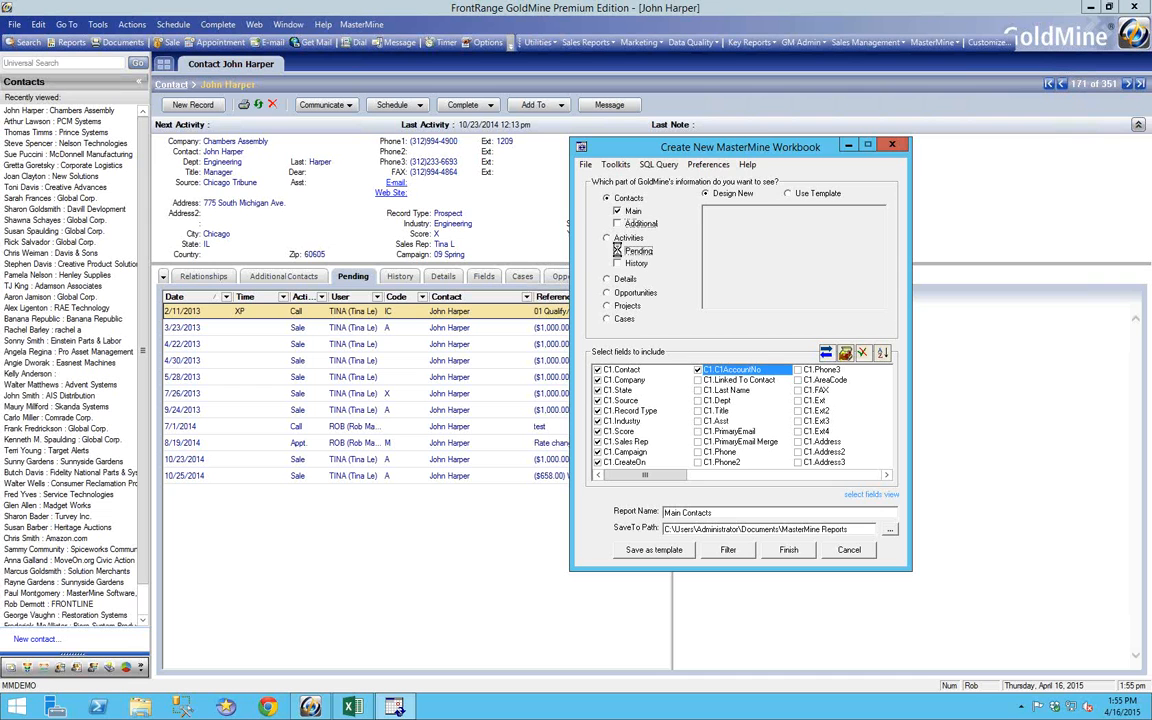
click(617, 251)
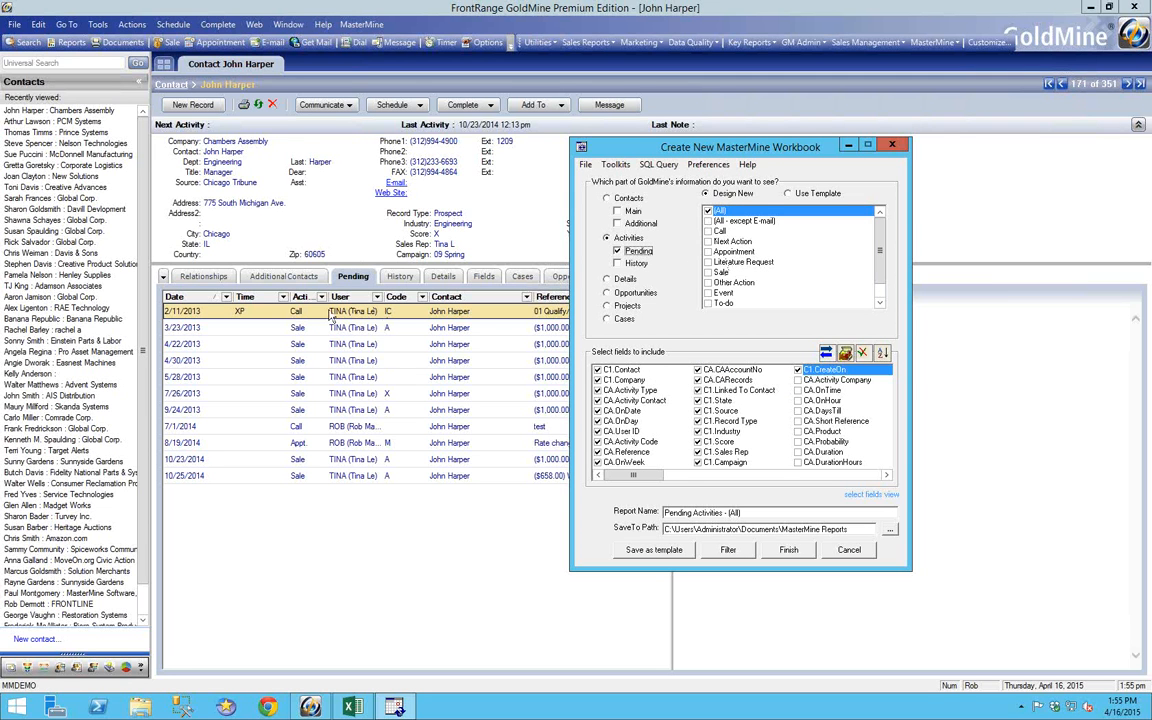
click(708, 274)
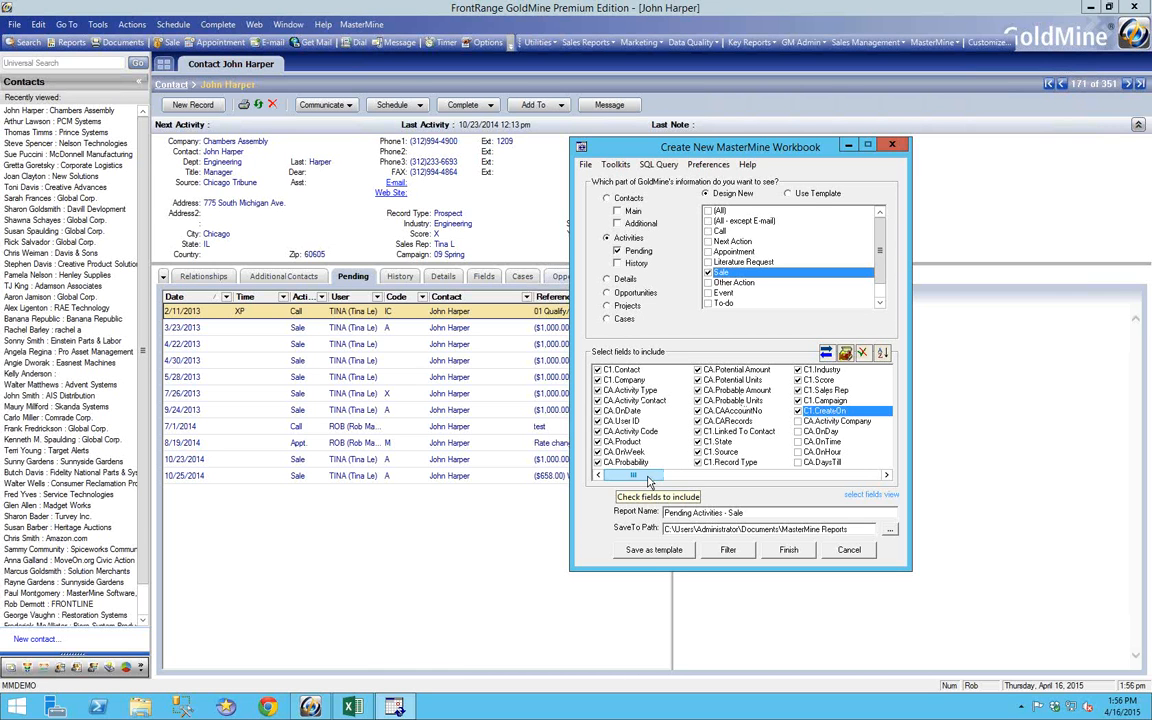
Step: Add the C1.Zip and C2.Naughty/Nice fields to the new workbook's included fields
click(726, 480)
click(726, 486)
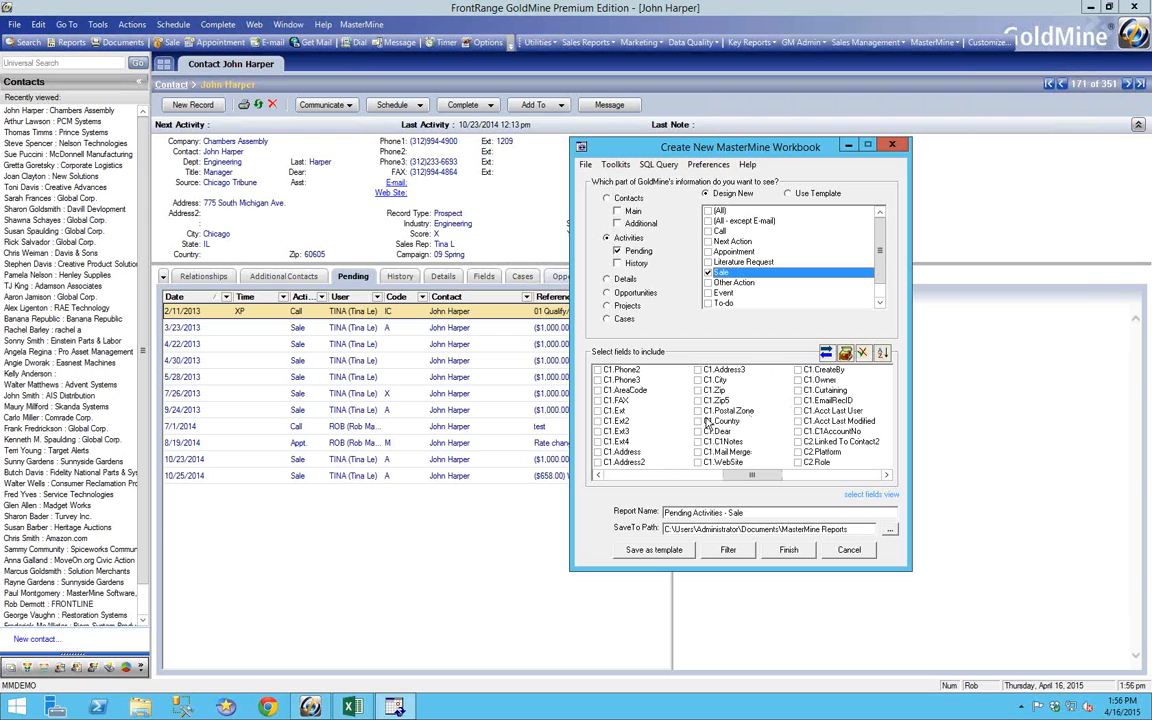
click(700, 391)
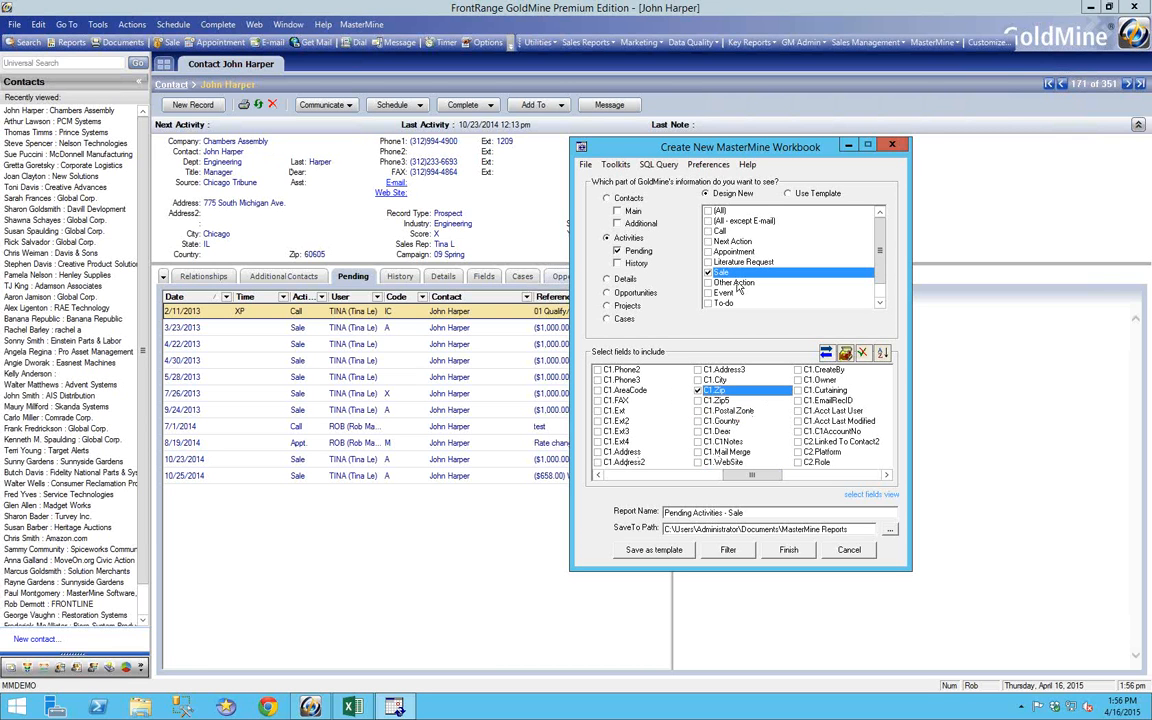
drag(752, 475, 855, 478)
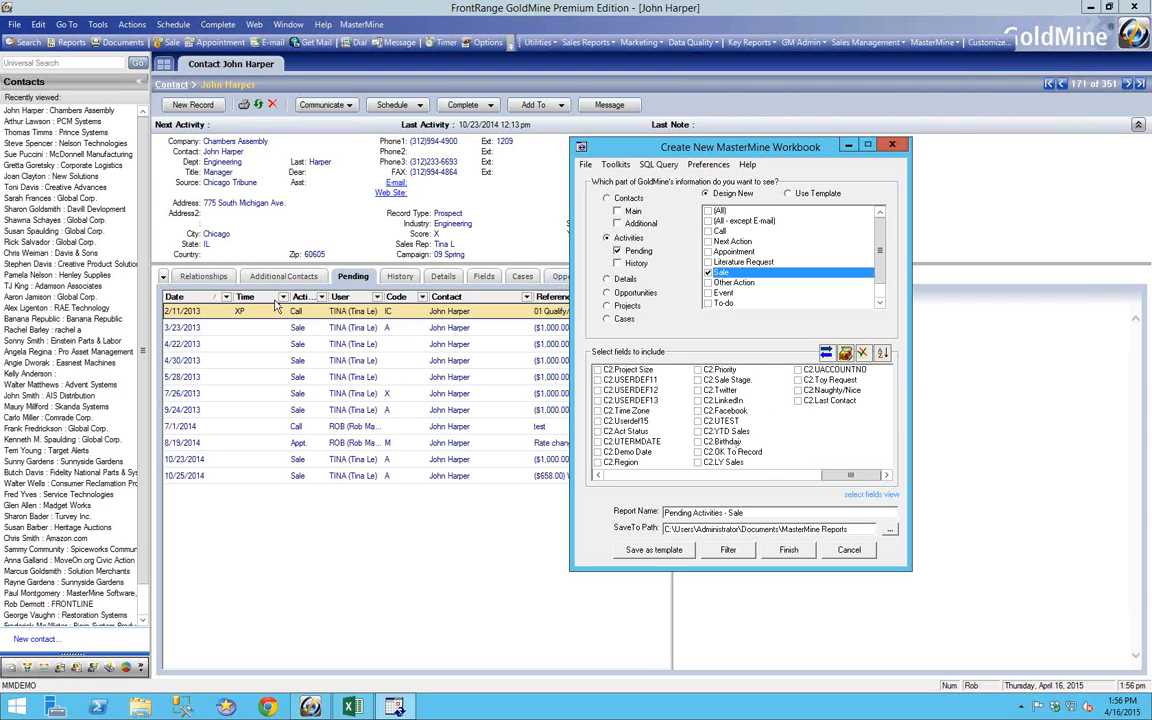
click(797, 391)
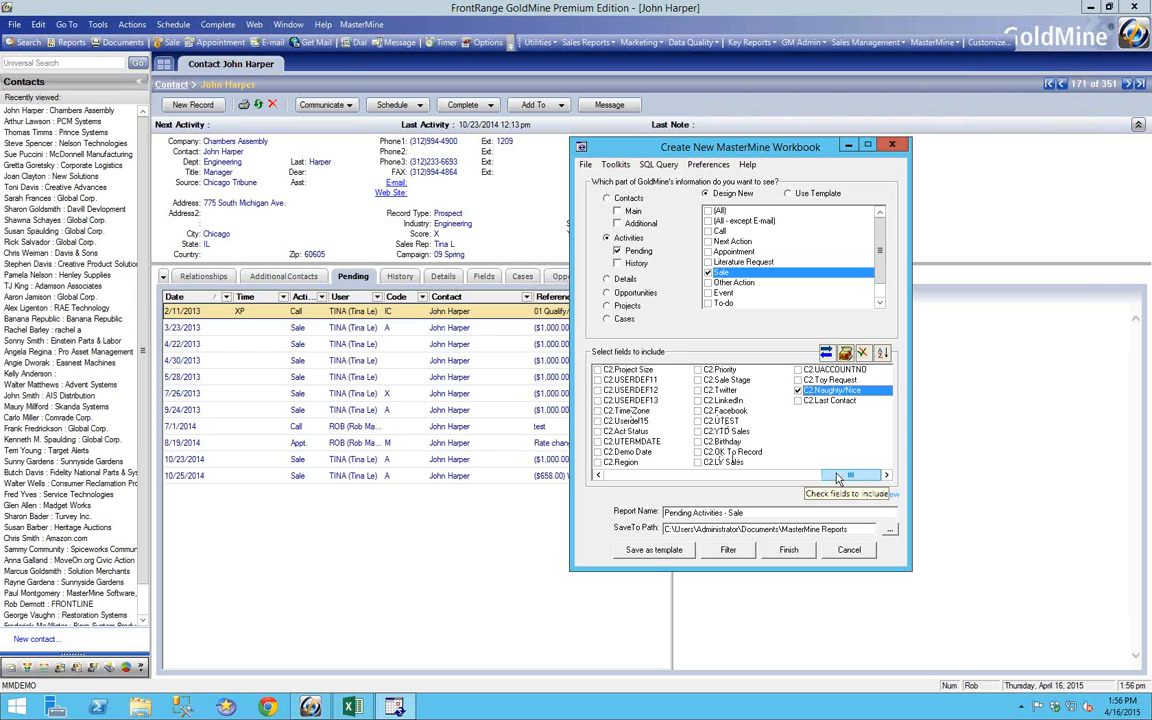
drag(838, 478, 608, 476)
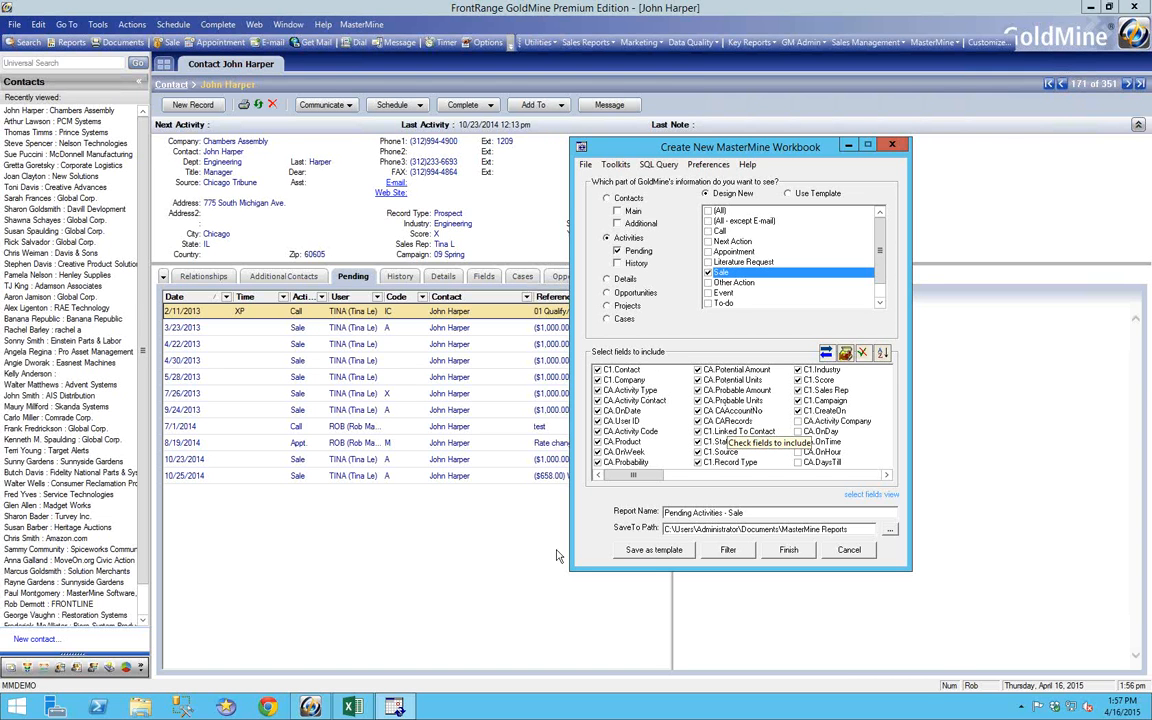
Step: Switch back to the Sales Forecast workbook in Excel and show the MM Tools commands for the pivot table
click(352, 707)
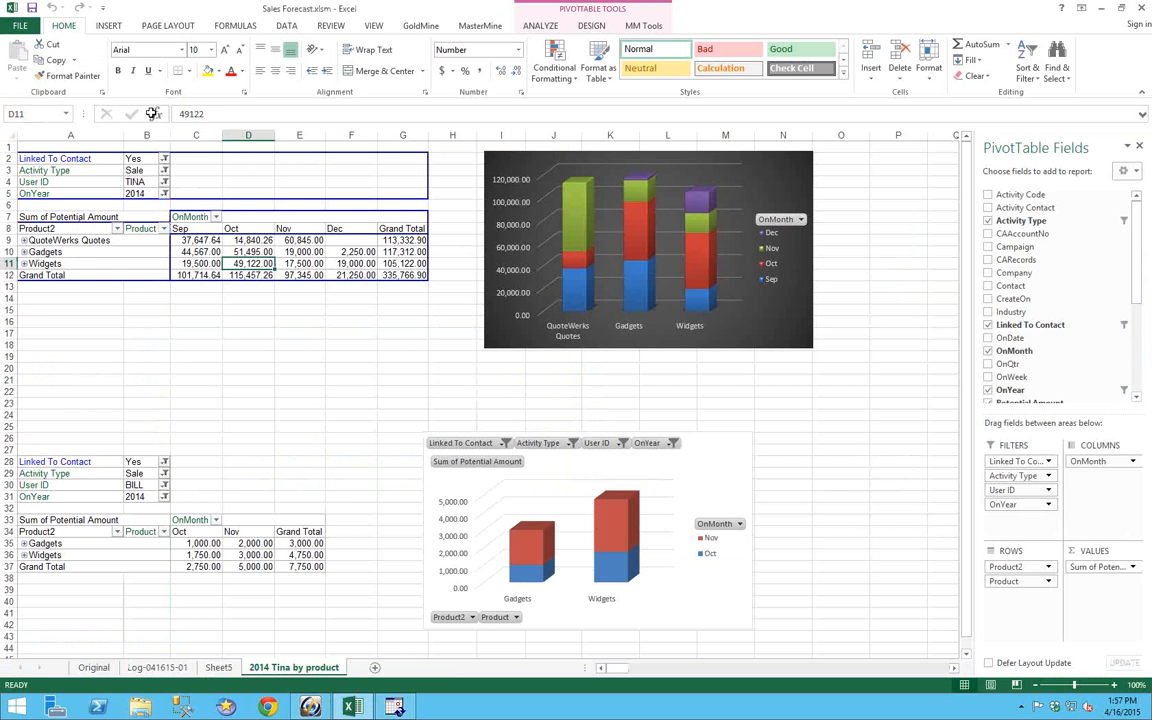
click(641, 25)
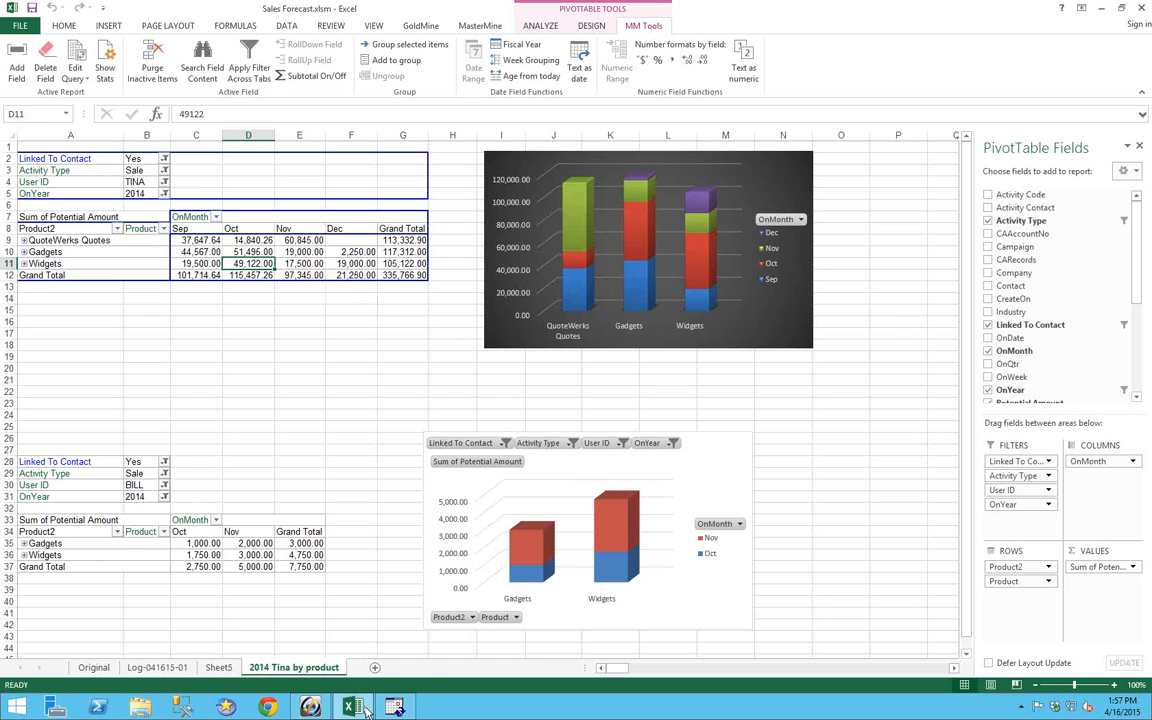
Step: Return to the new workbook's design window over GoldMine, switch it to Use Template, and browse the Pending activities and Opportunities templates
click(310, 707)
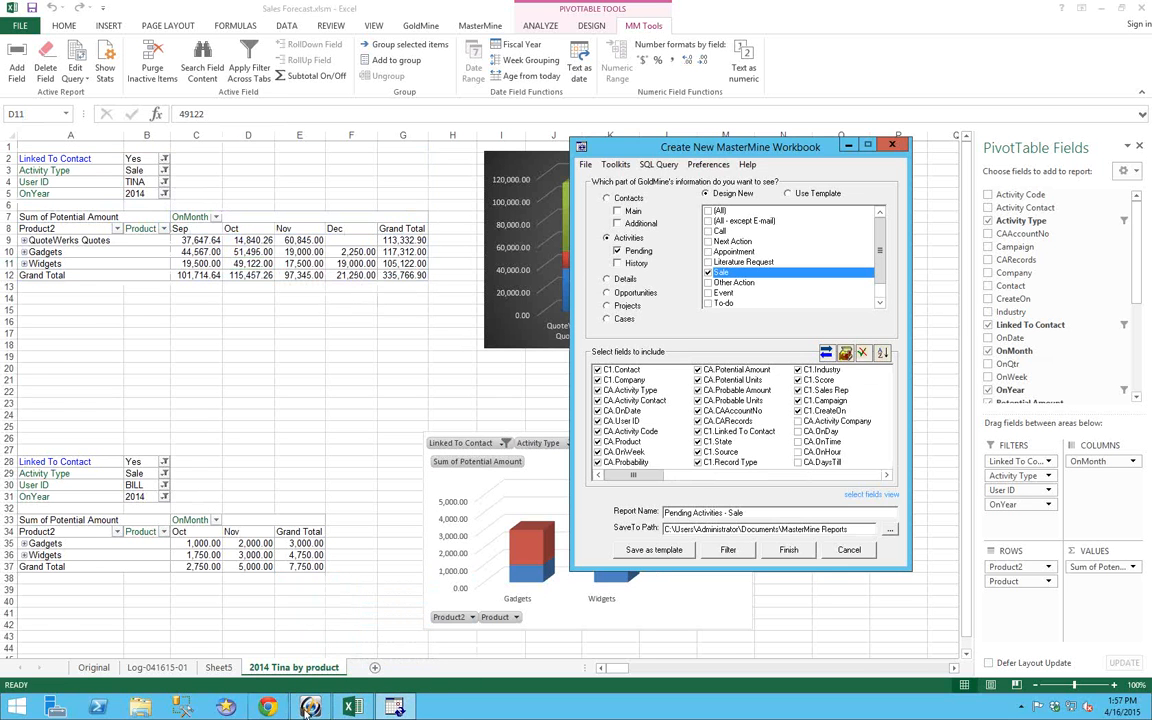
click(309, 710)
click(395, 707)
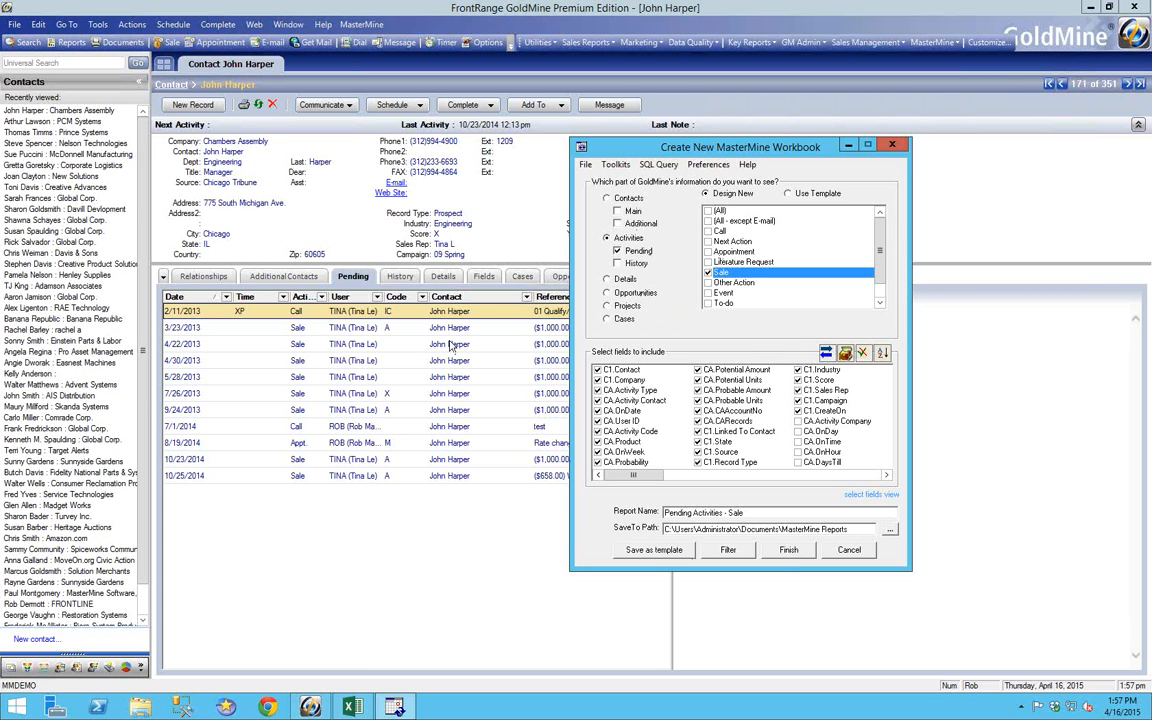
click(789, 194)
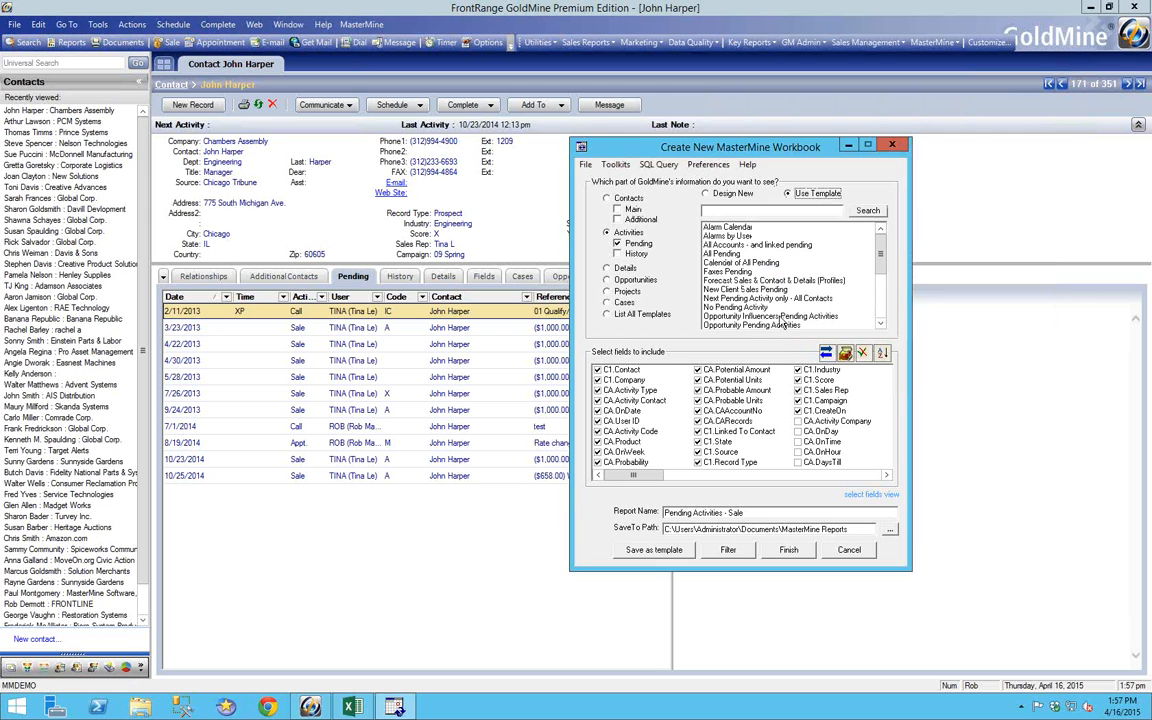
click(790, 195)
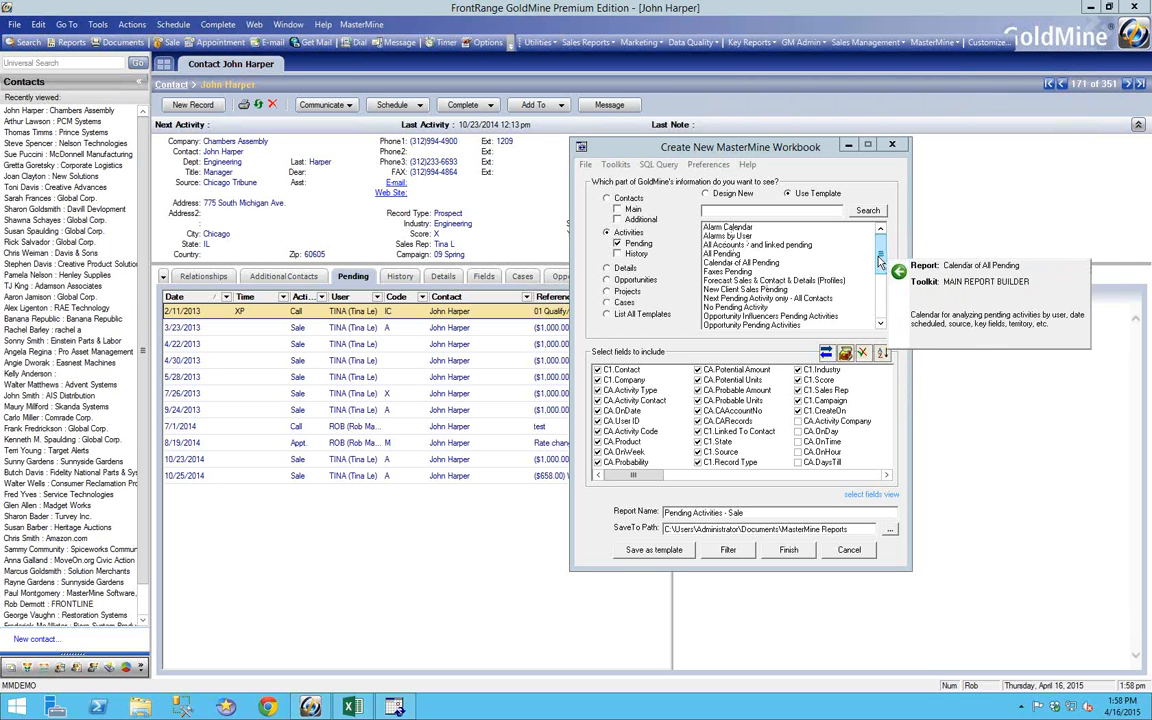
drag(879, 262, 882, 322)
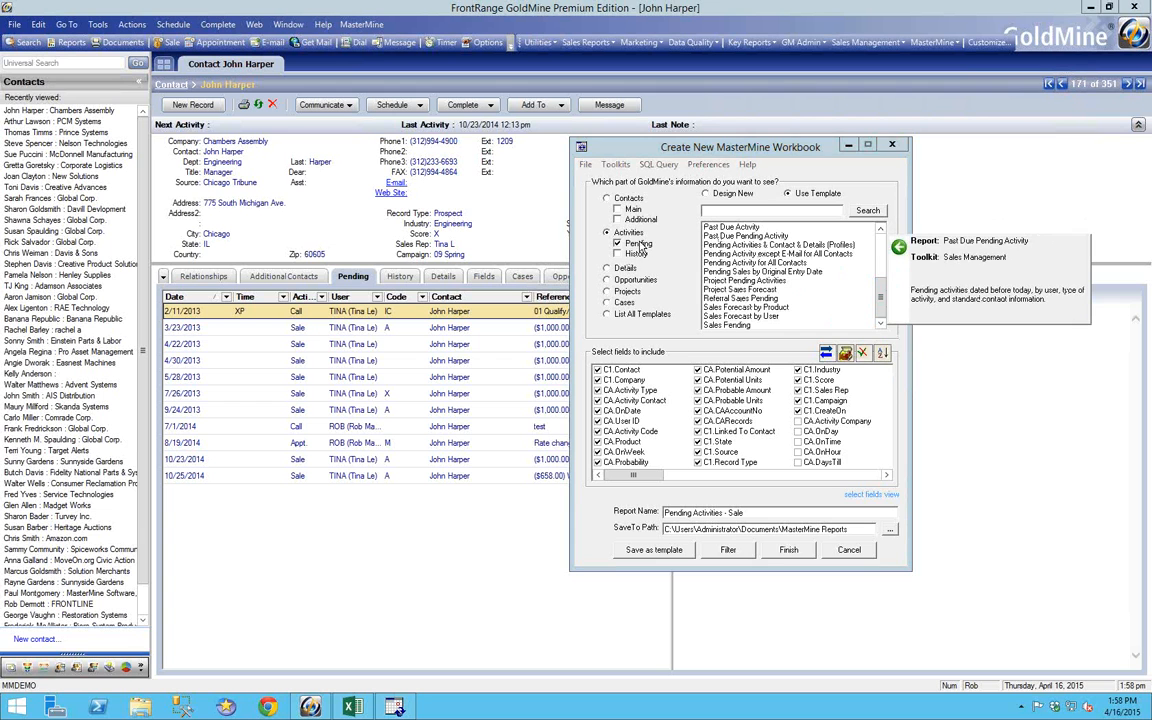
click(607, 280)
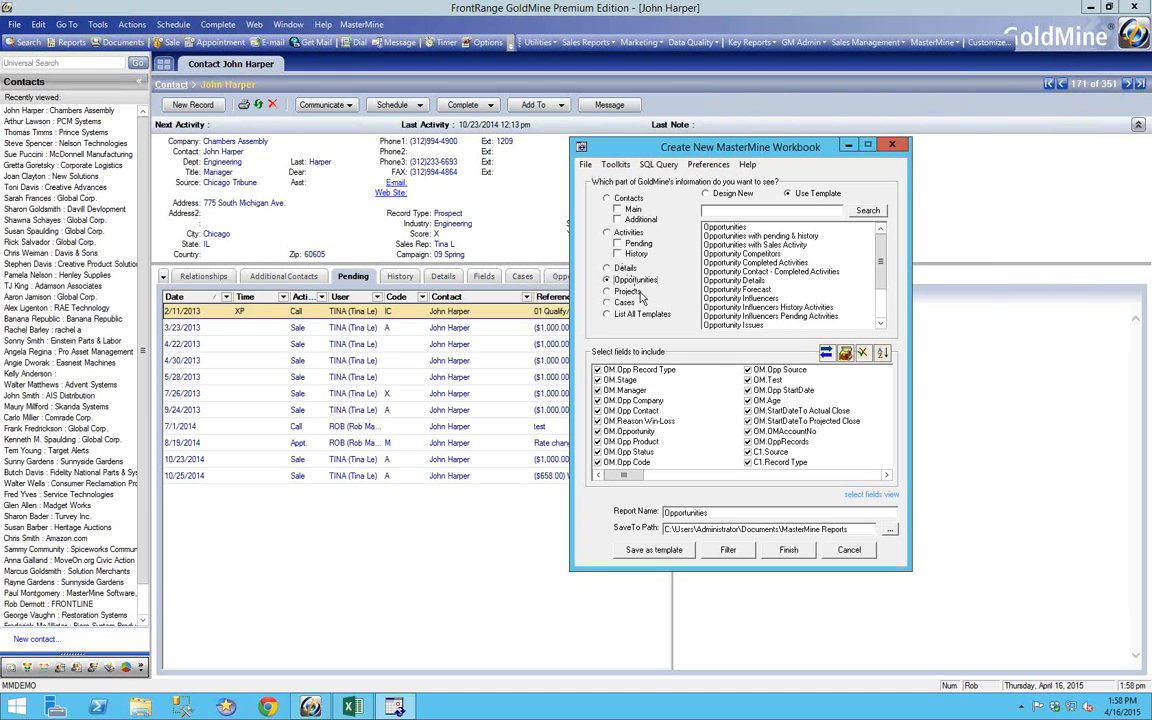
Step: Search all templates for "email" and base the new workbook on the E-Mail Address List template
click(710, 212)
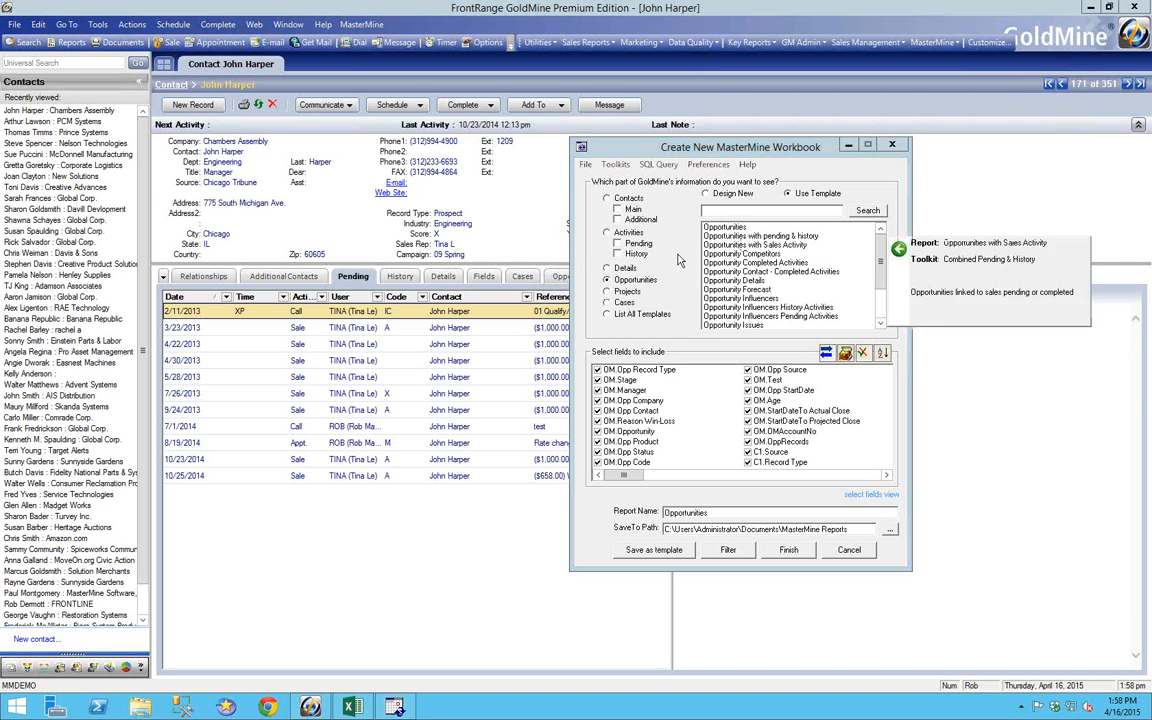
click(606, 314)
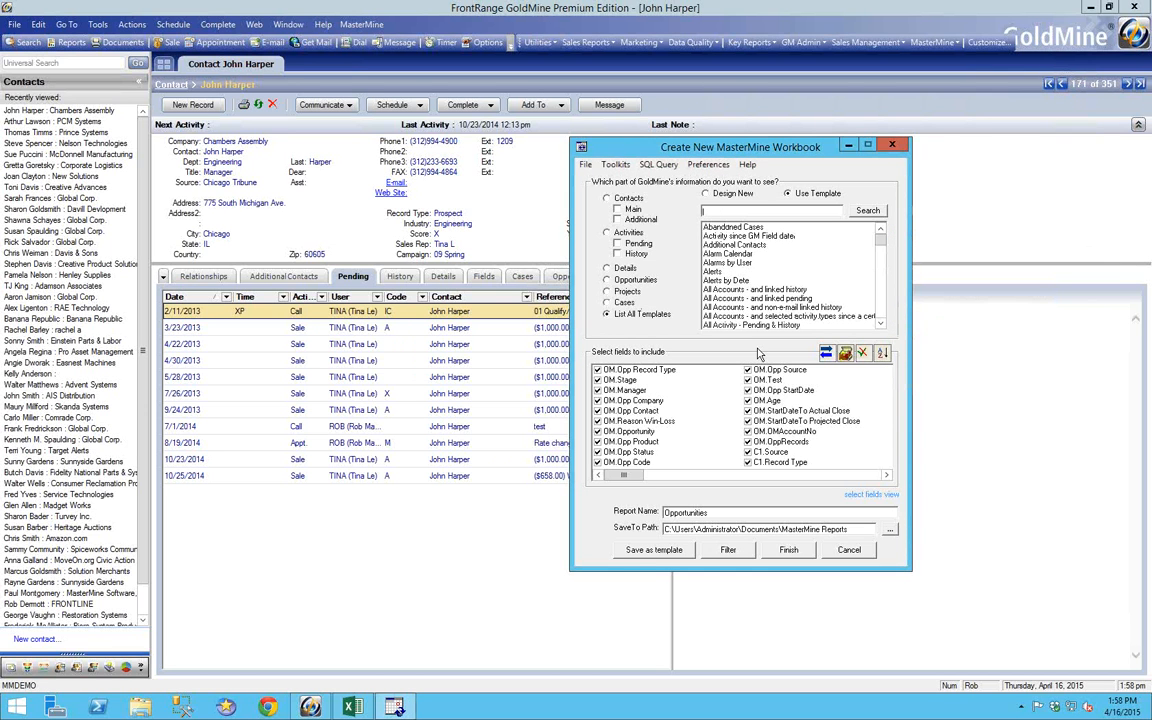
text(email)
click(867, 211)
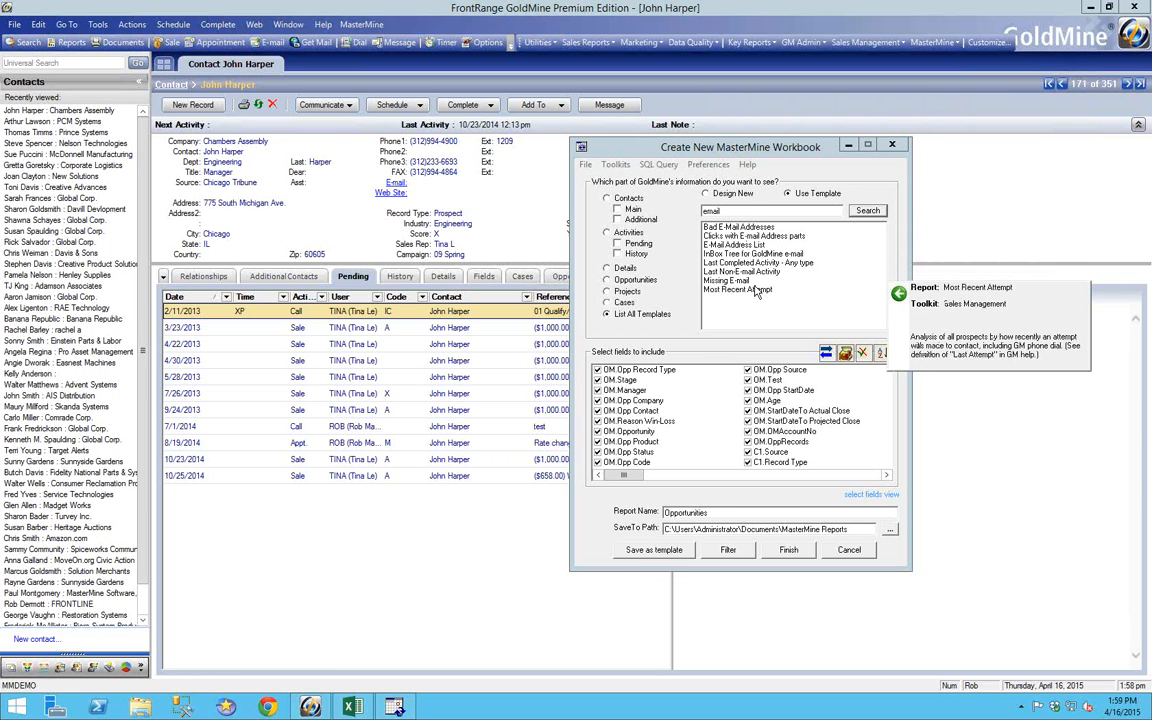
click(725, 246)
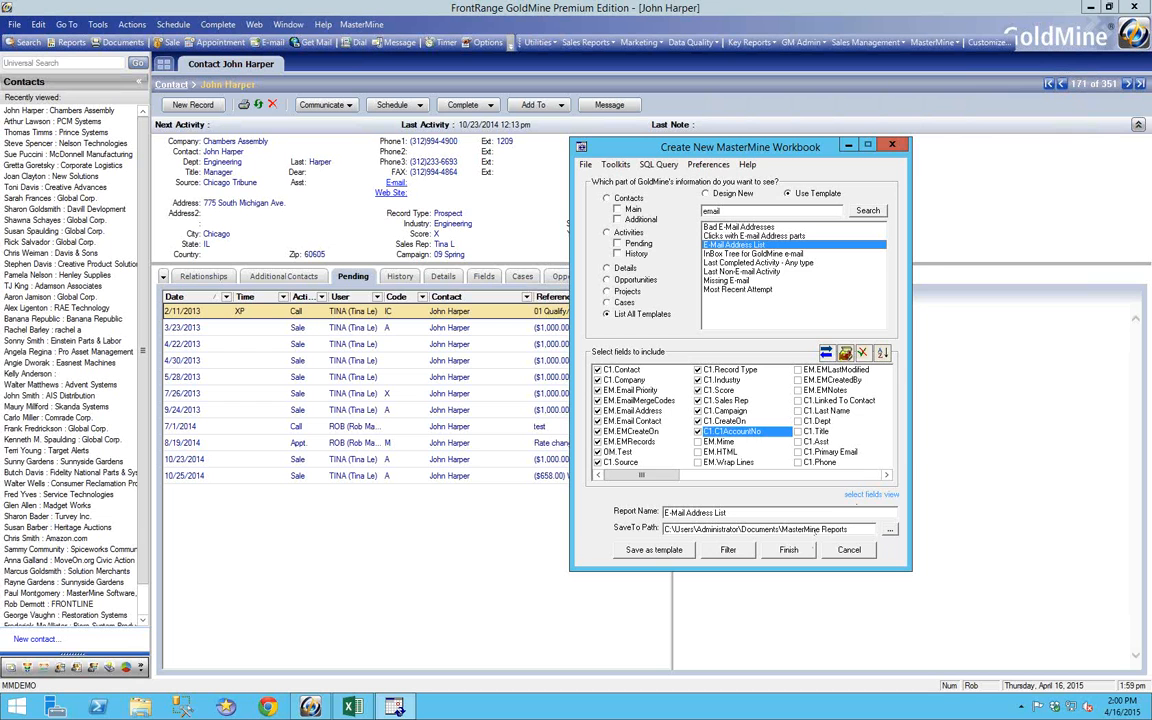
Step: Switch to the PowerPoint slide presenting the 10% off Support Pack special
key(alt+Tab)
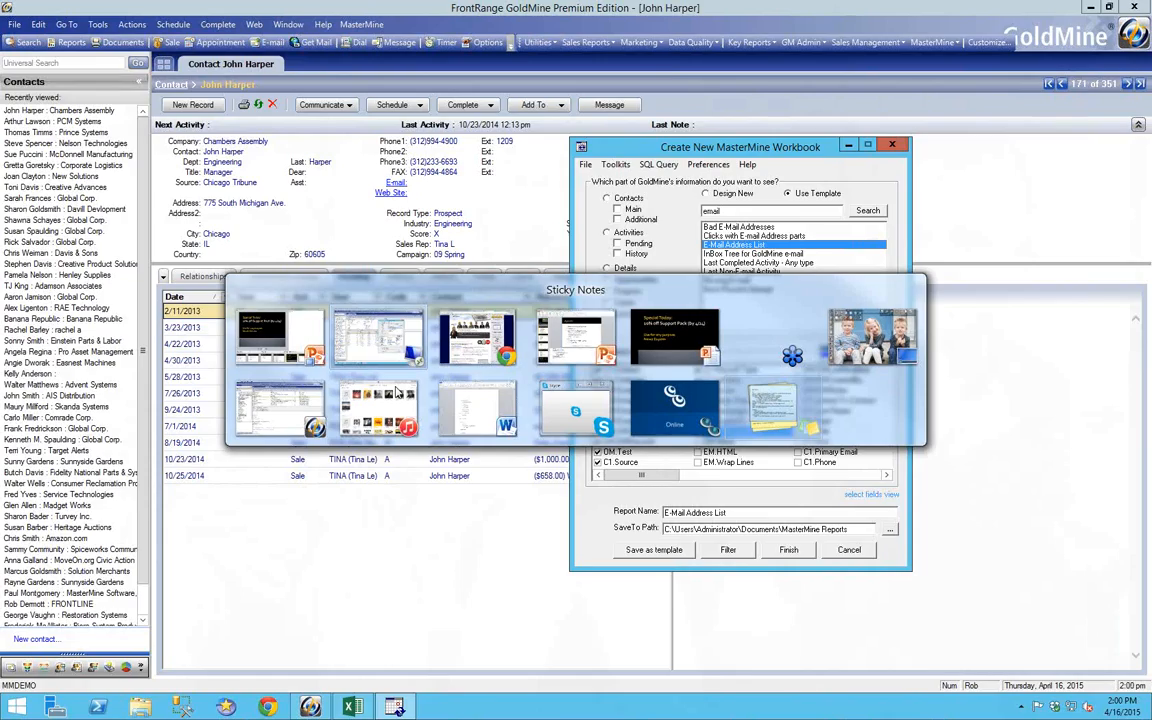
click(676, 340)
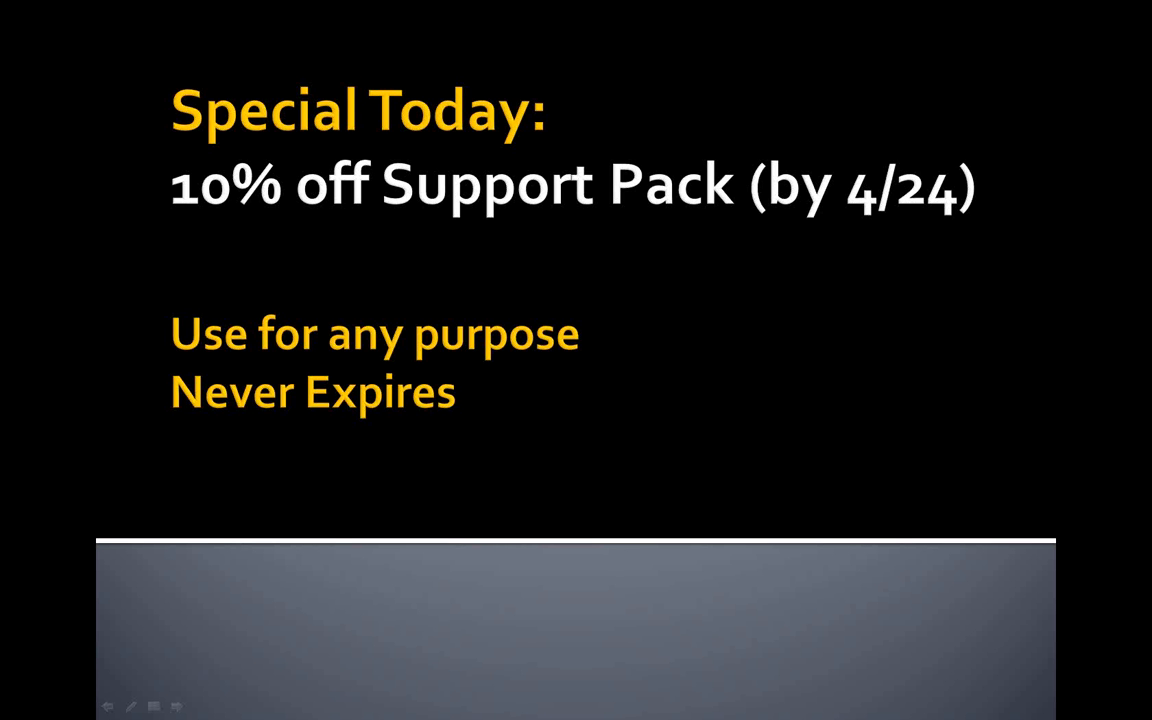
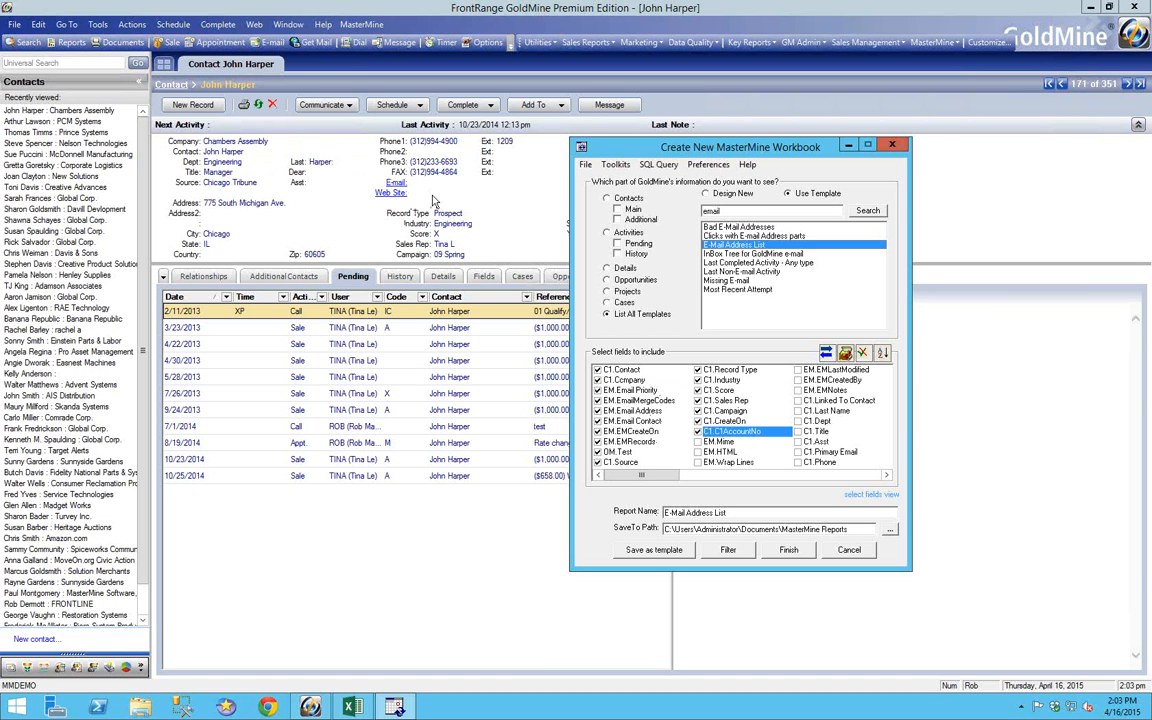
Step: Look over the contact's custom fields in GoldMine, and bring the workbook design window back to view its field list
drag(575, 155, 806, 168)
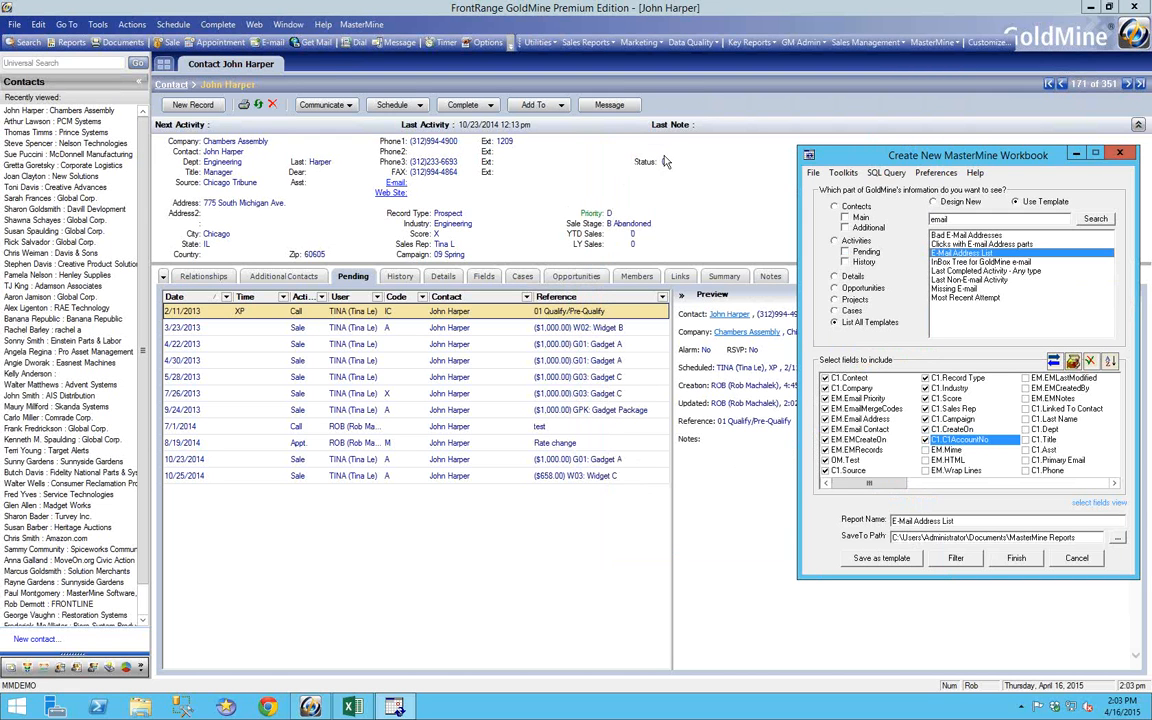
click(485, 277)
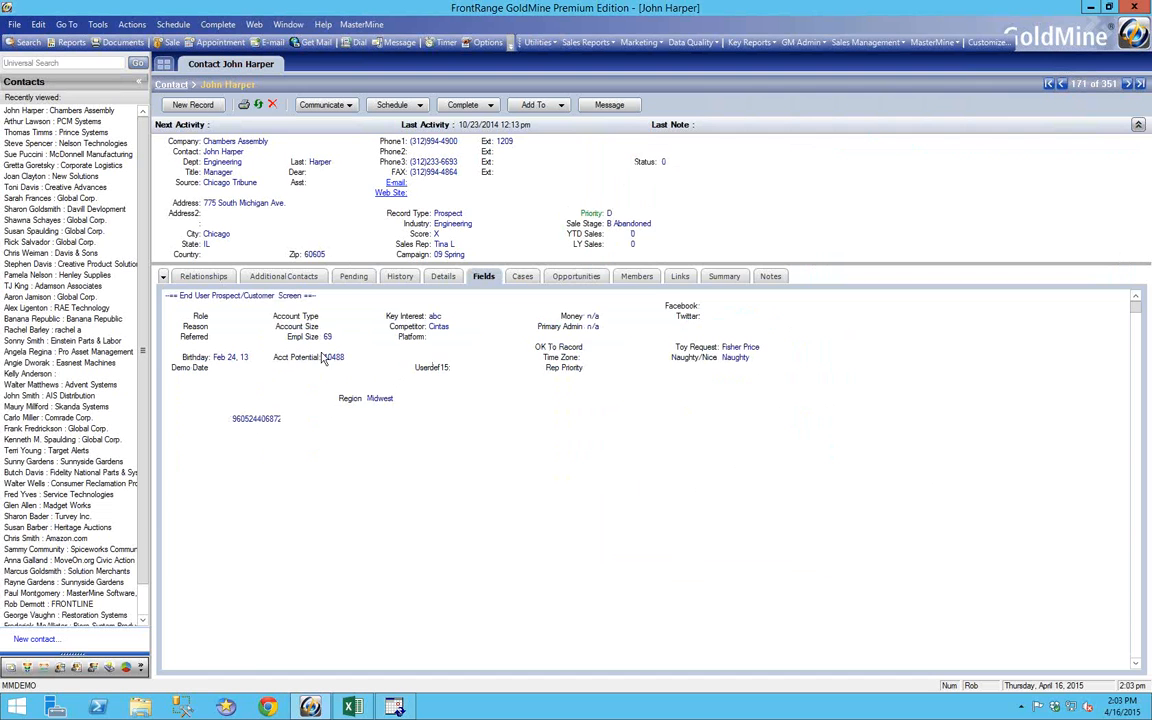
mouse_move(397, 708)
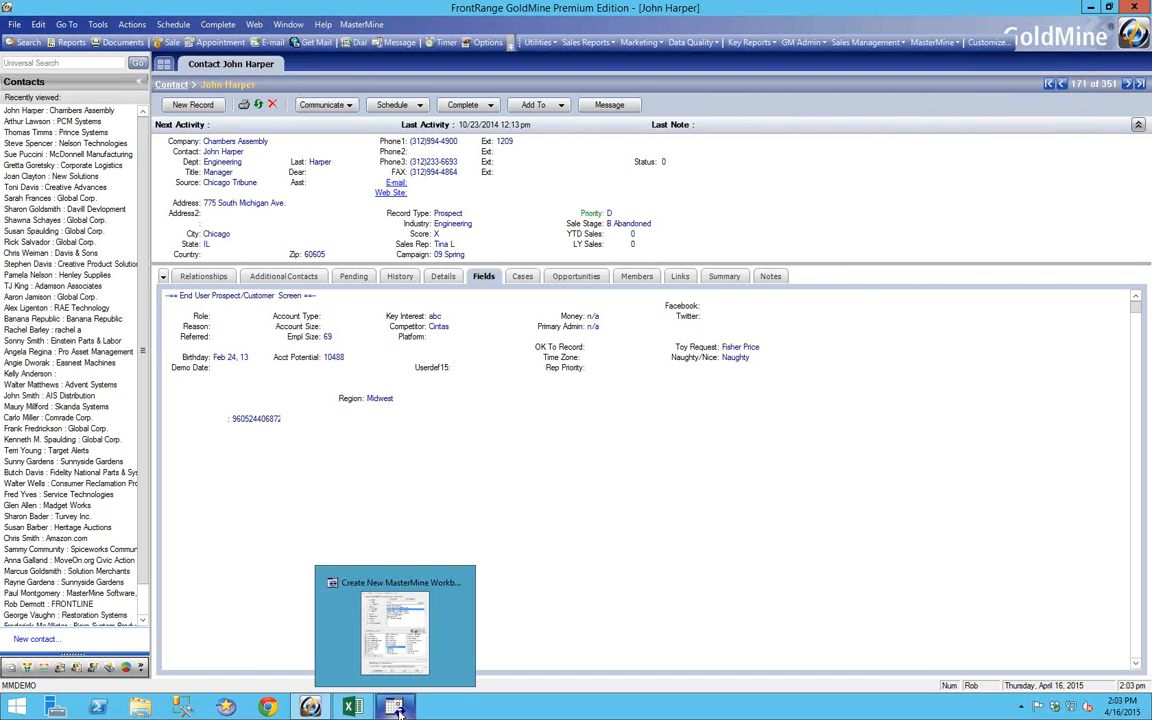
click(395, 630)
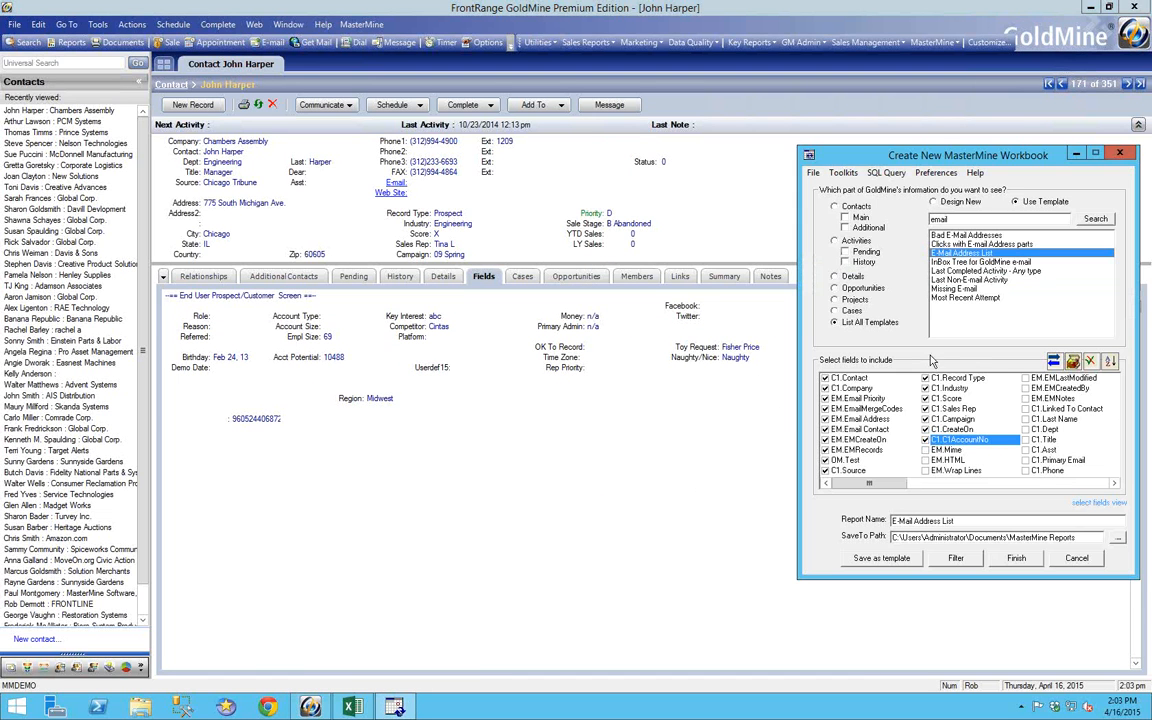
drag(955, 155, 594, 179)
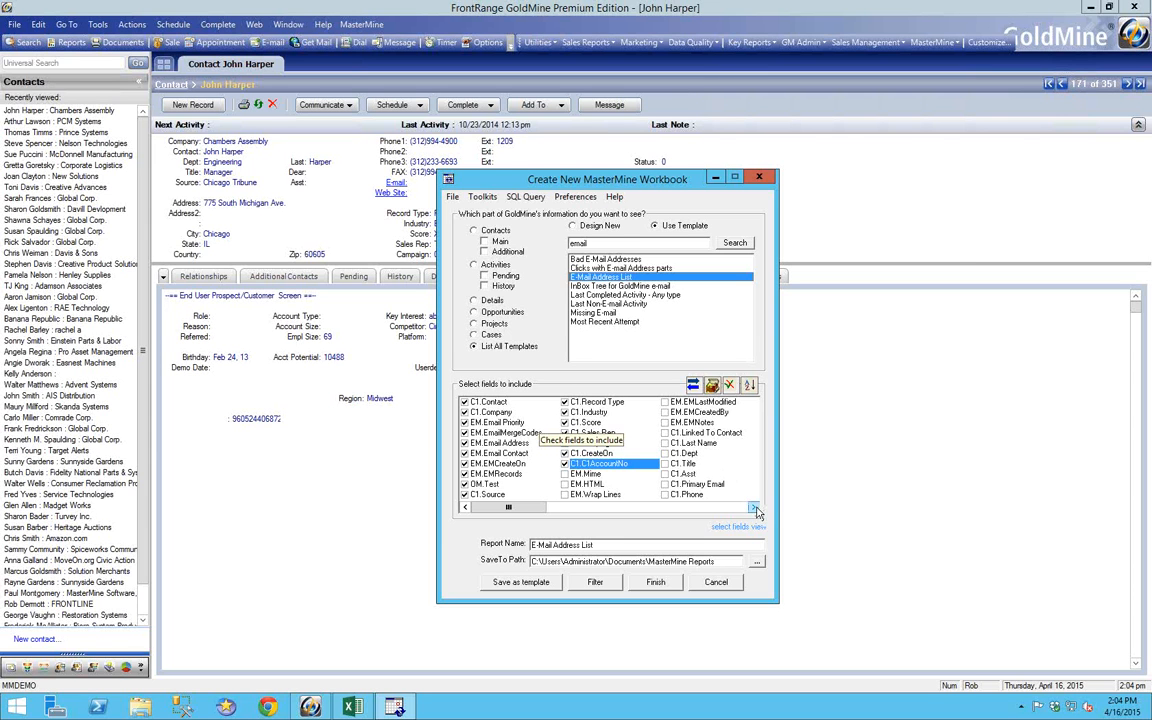
click(600, 422)
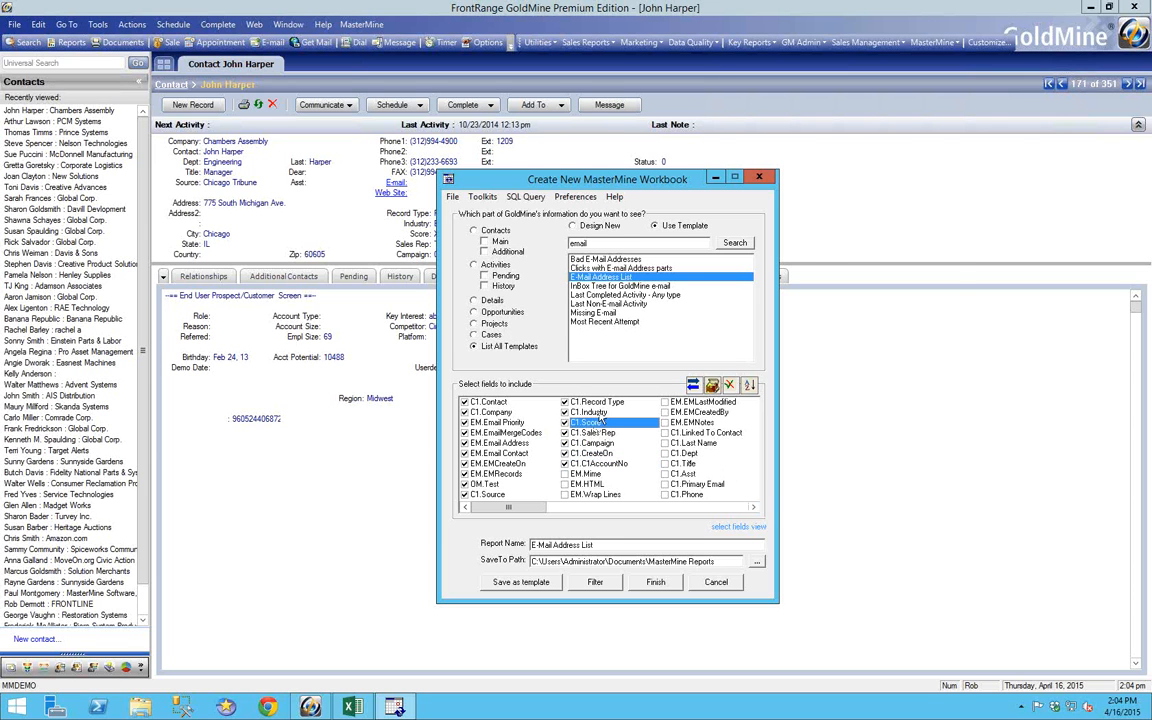
drag(584, 179, 711, 154)
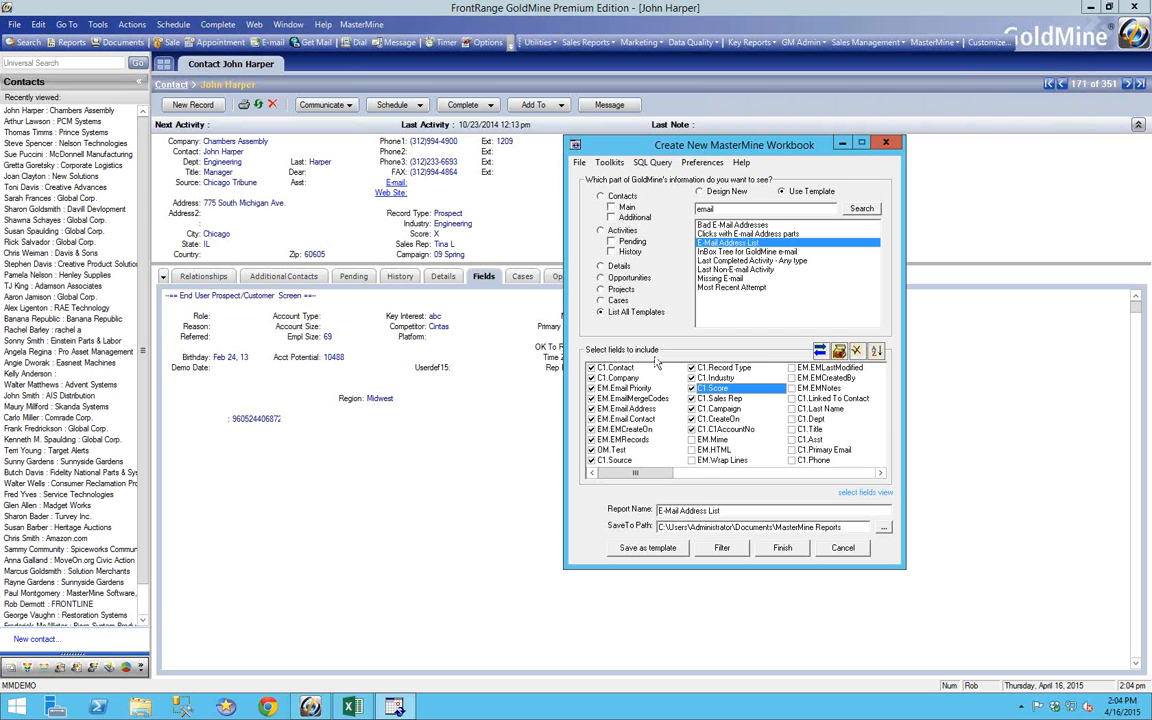
Step: Sort the design window's field list alphabetically, using the Sort Contact Fields Together option, and check the reordered fields
click(876, 353)
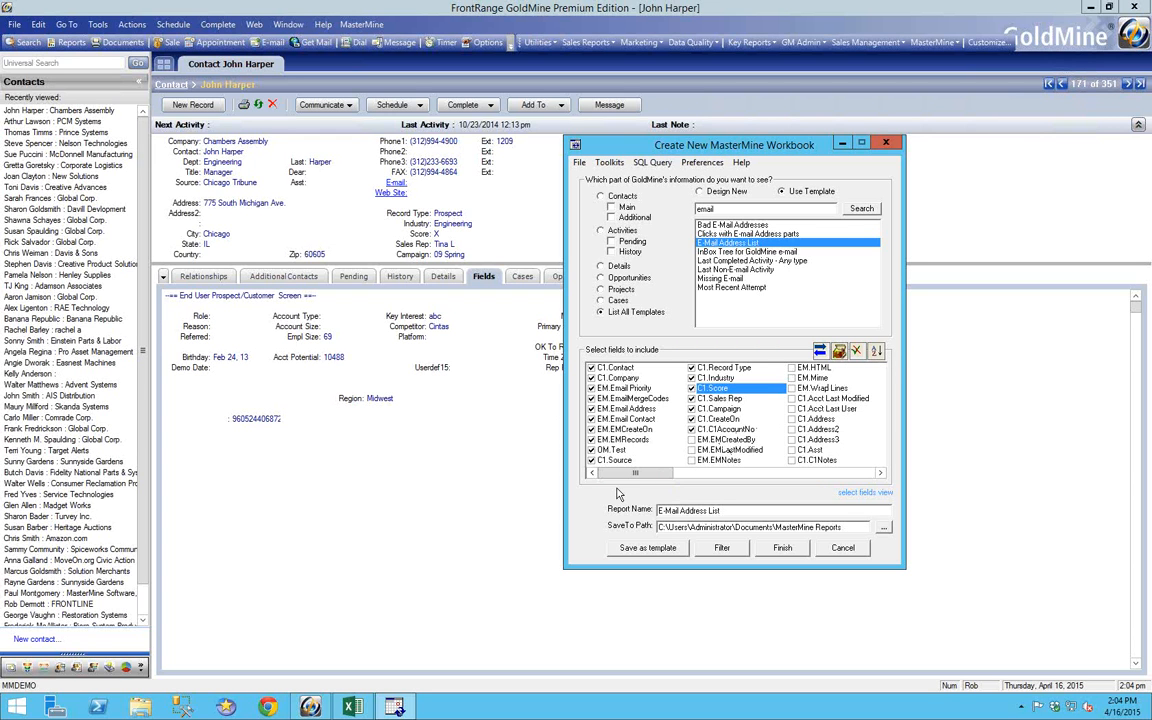
right_click(811, 408)
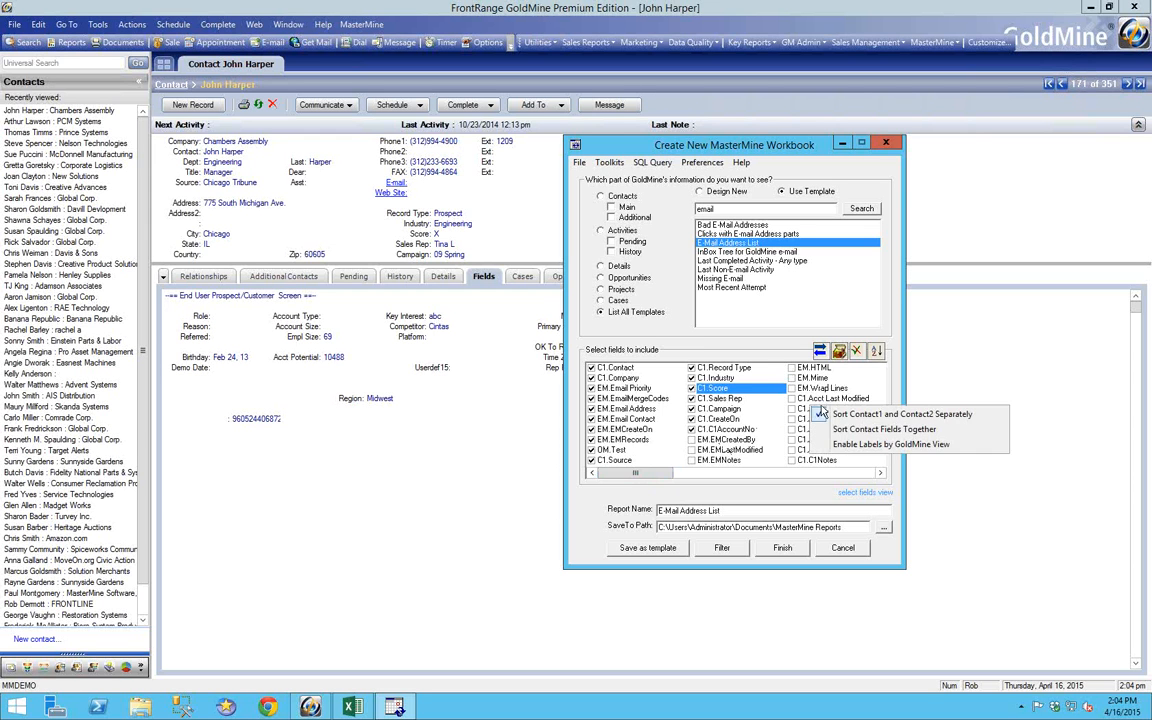
click(851, 430)
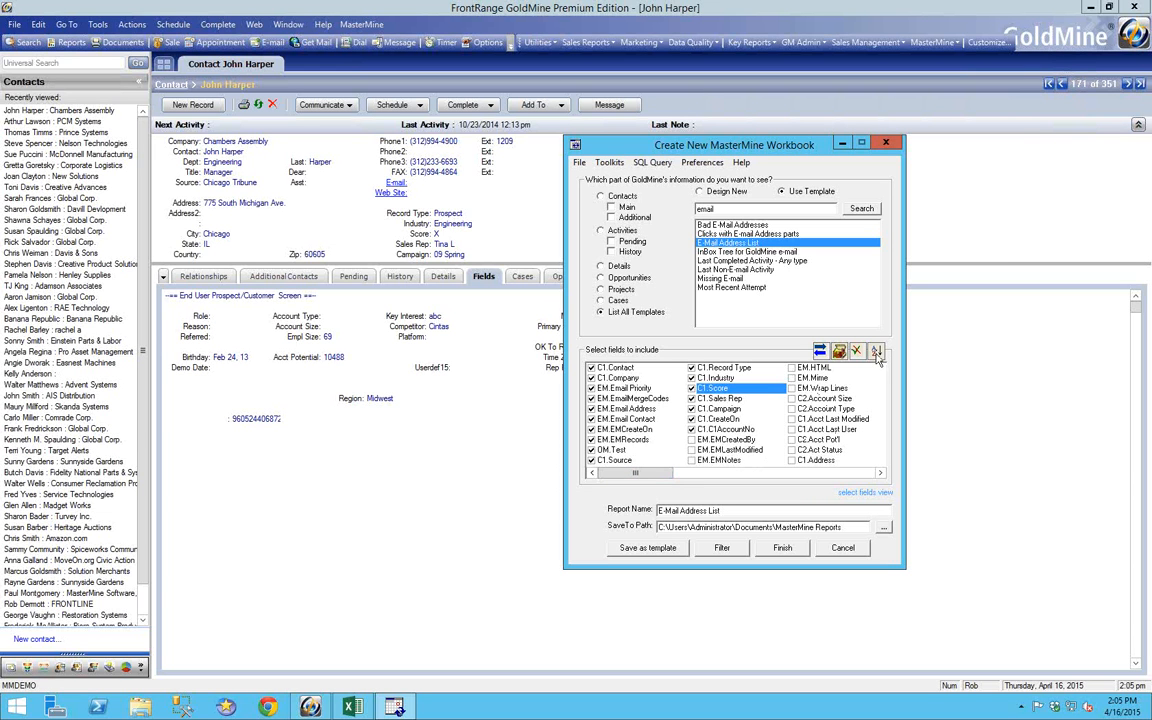
right_click(822, 410)
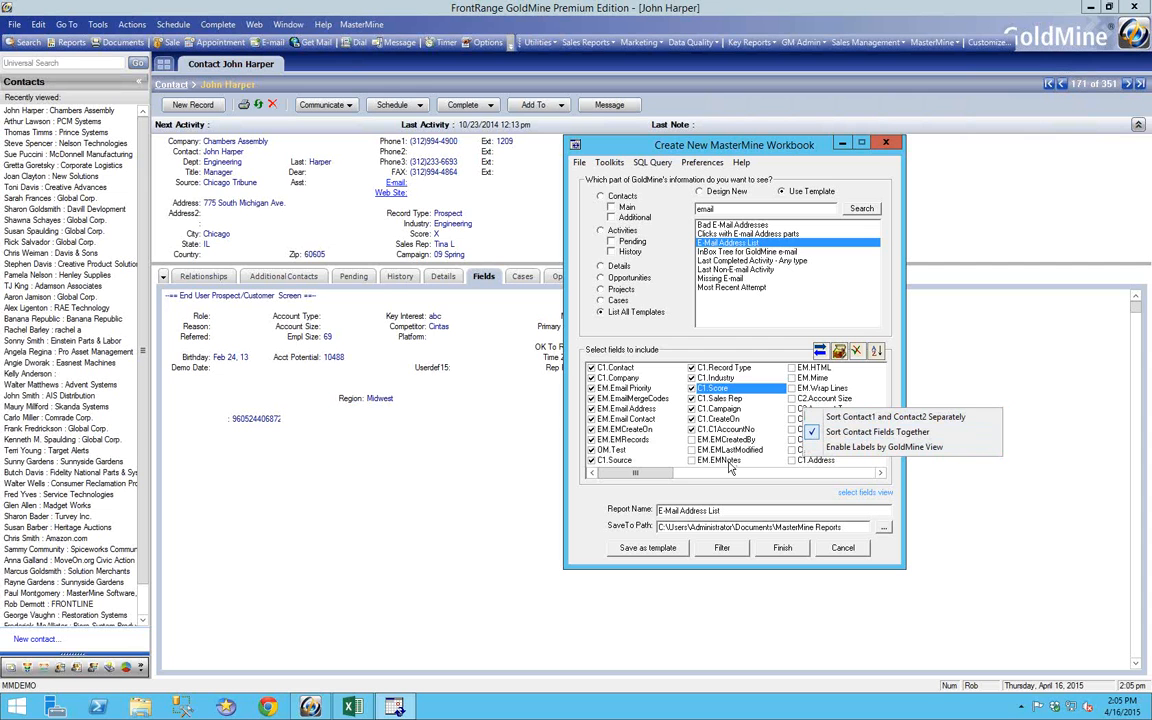
click(880, 473)
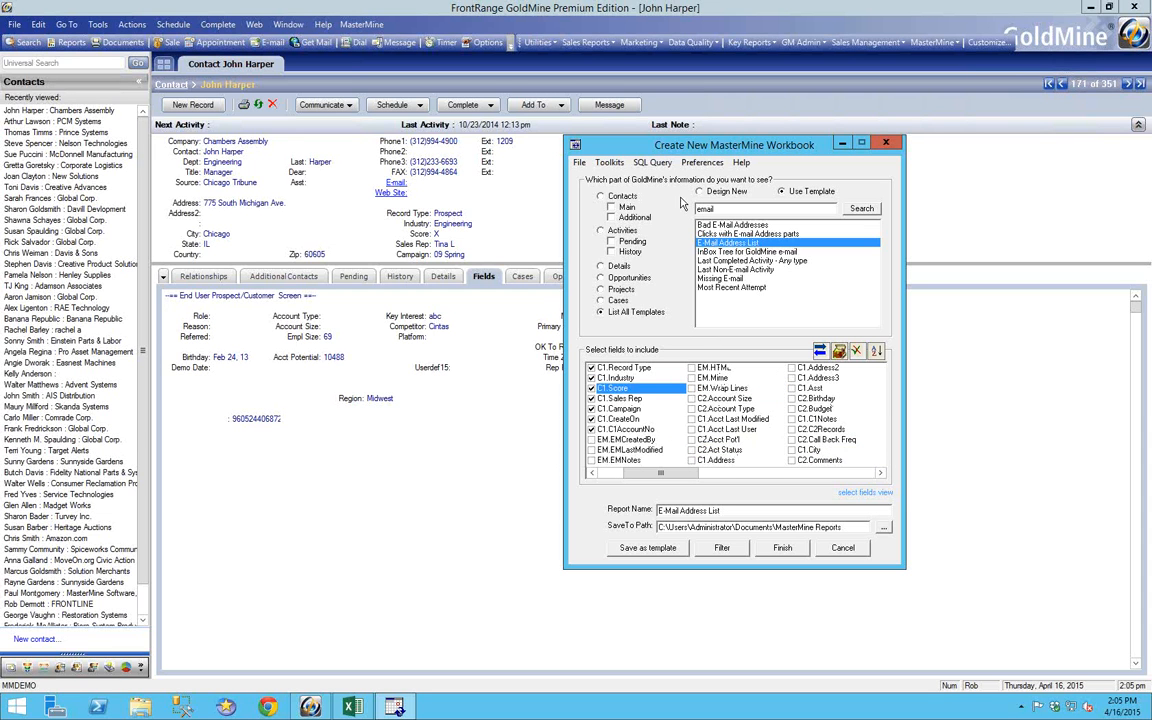
drag(669, 147, 609, 144)
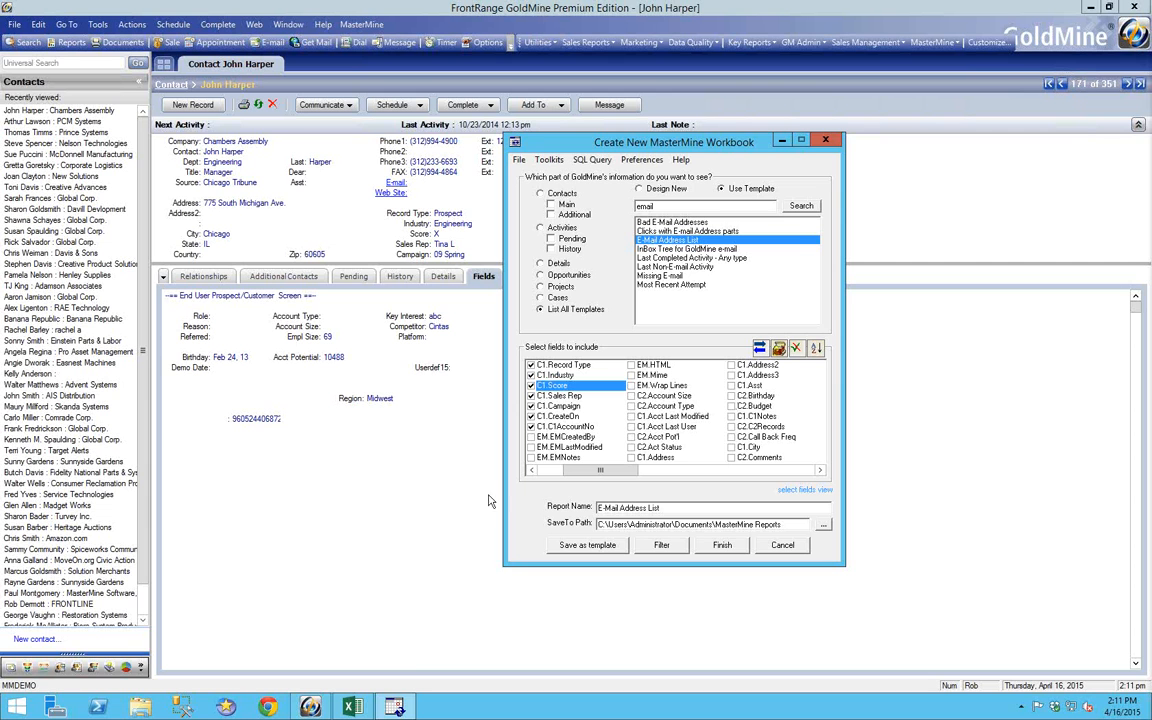
Step: Switch to the Sales Forecast workbook in Excel and show its Original sheet
click(362, 705)
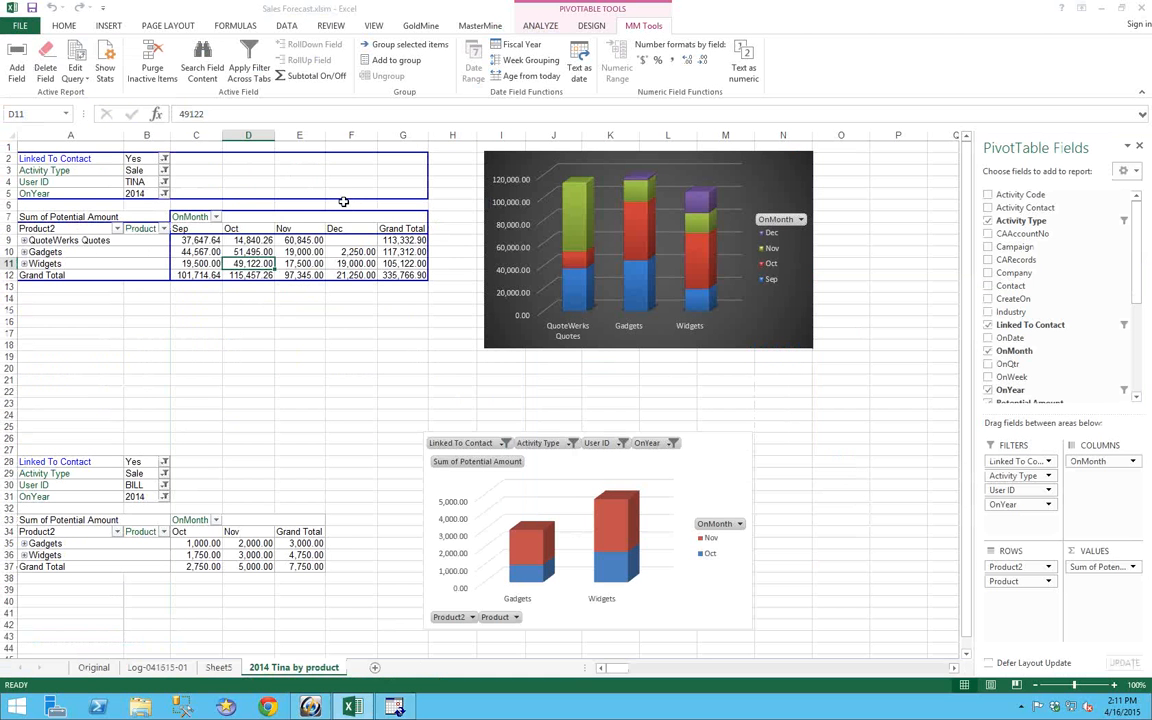
click(255, 252)
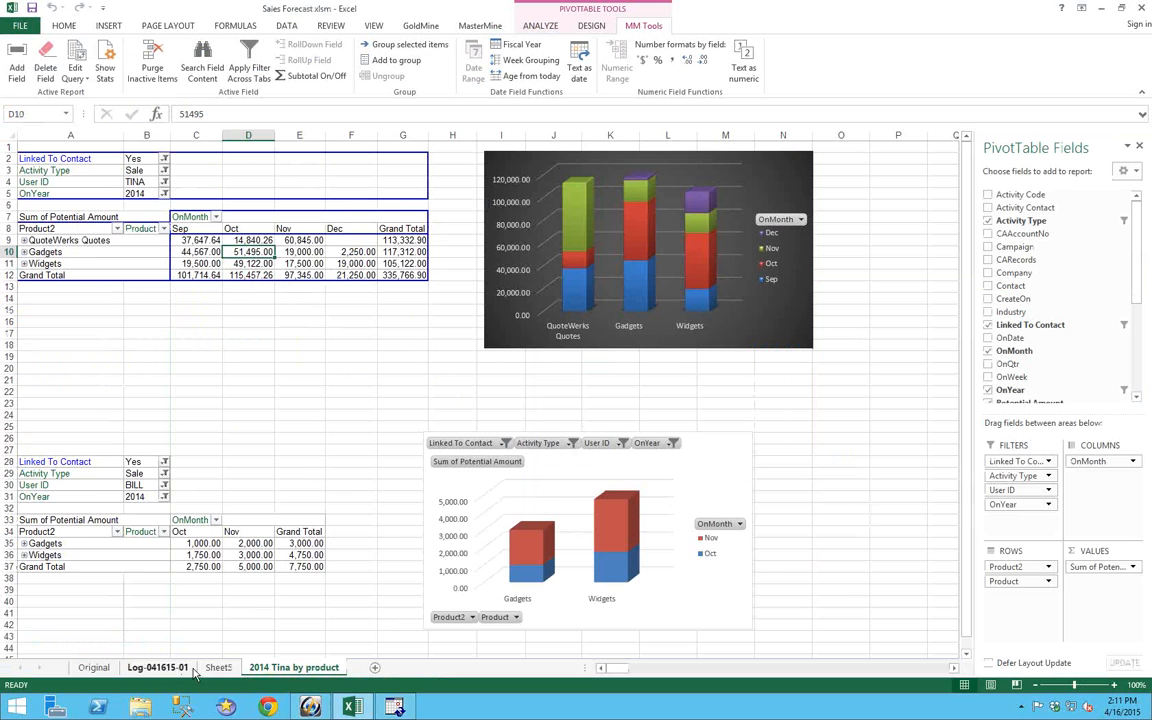
click(93, 667)
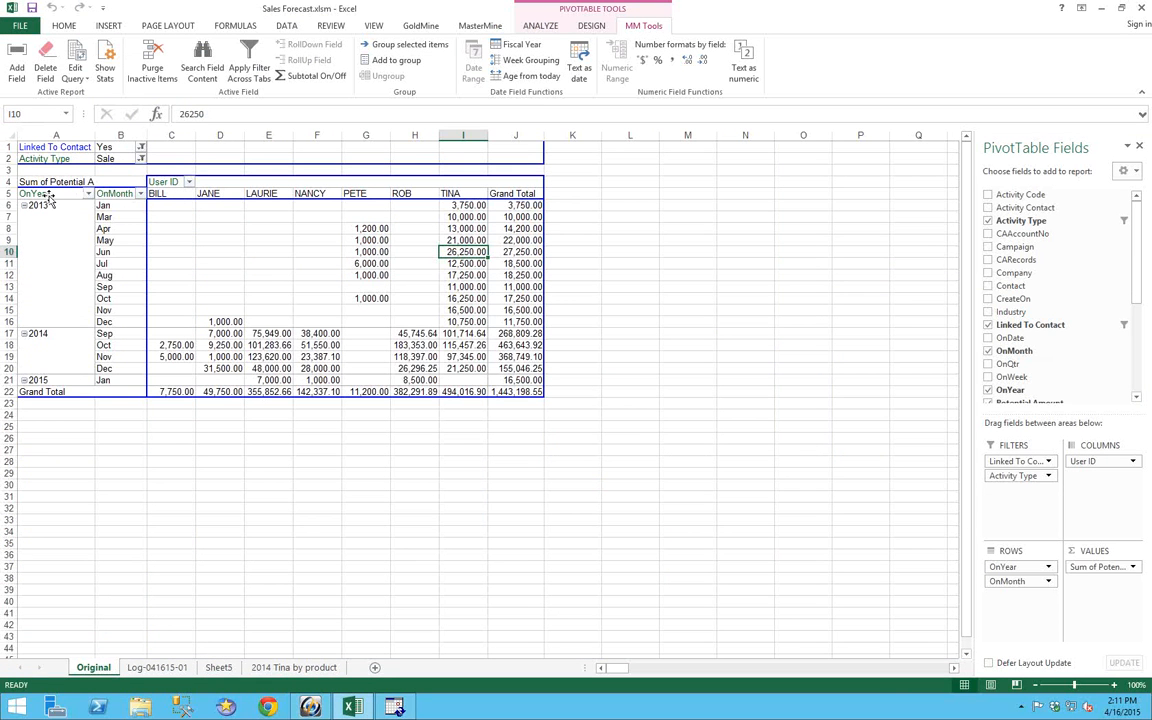
Step: Move OnYear from the pivot table's rows to its report filters and filter it to 2014
drag(45, 192, 52, 170)
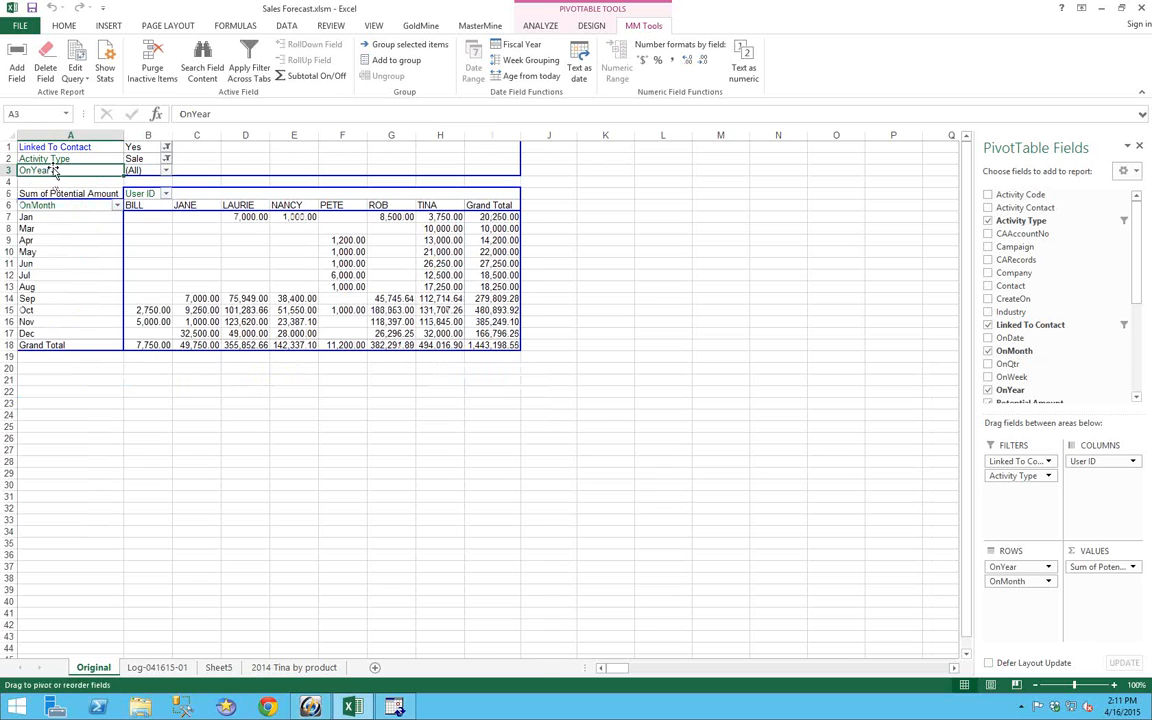
click(166, 170)
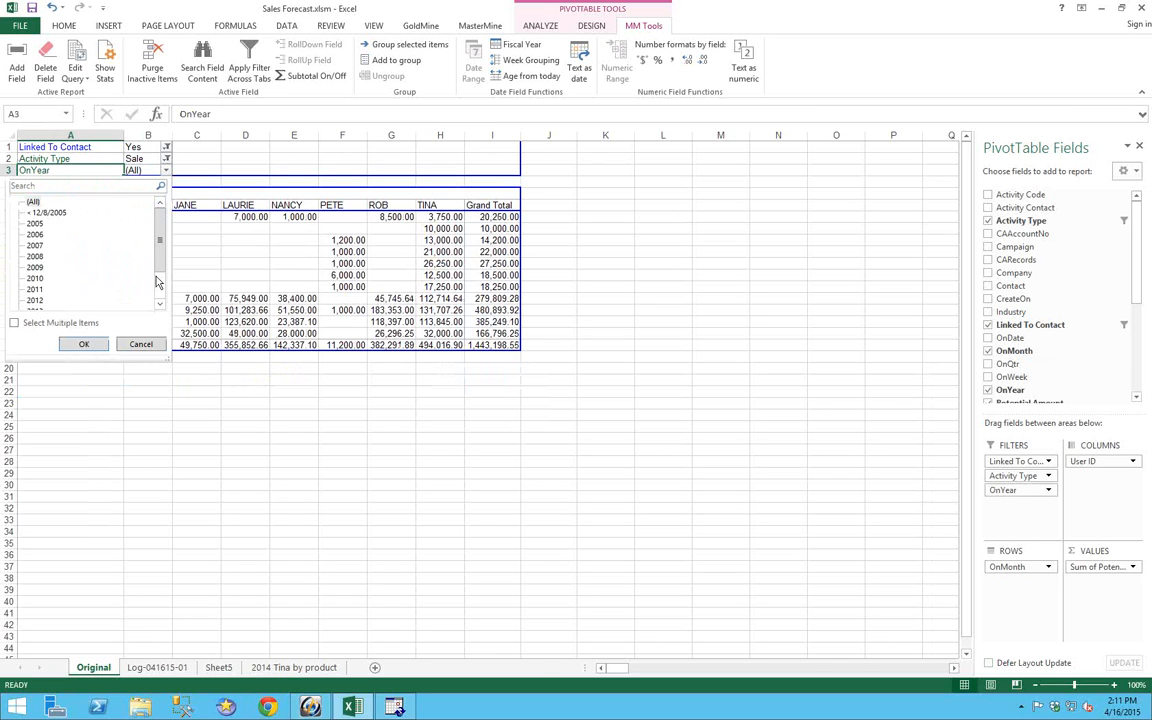
scroll(145, 255, down, 2)
click(35, 278)
click(83, 345)
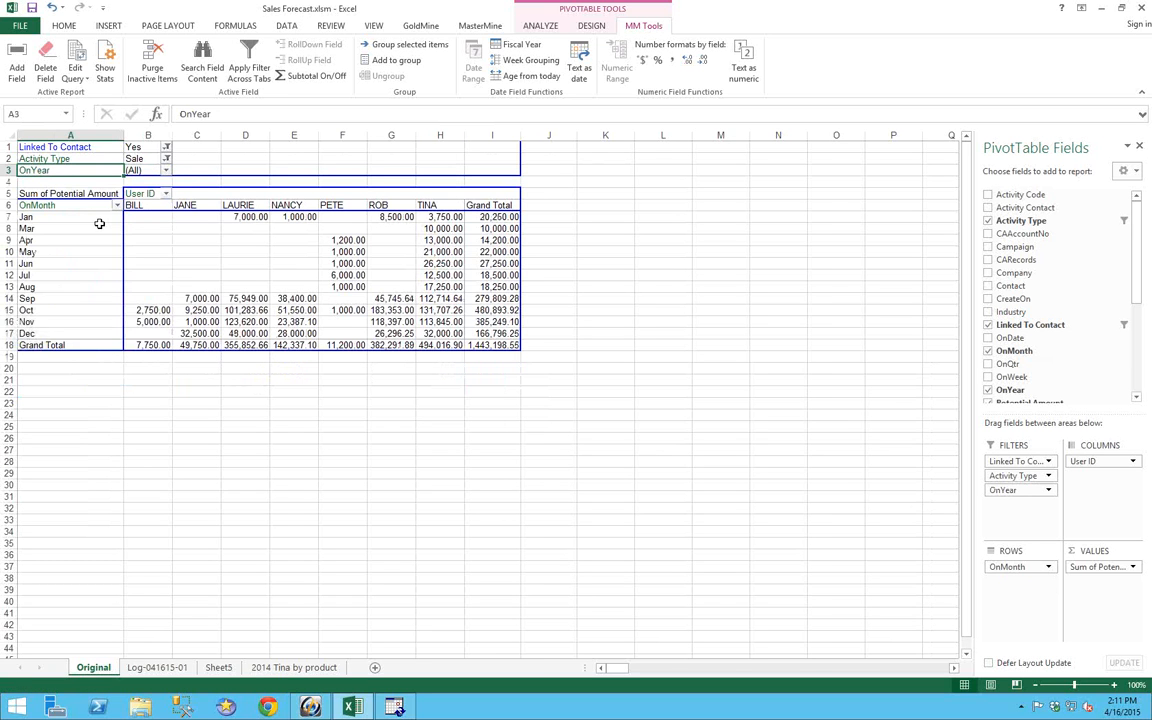
Step: Move User ID from the pivot table's columns to its report filters and filter it to the last user listed
drag(140, 194, 110, 182)
click(174, 182)
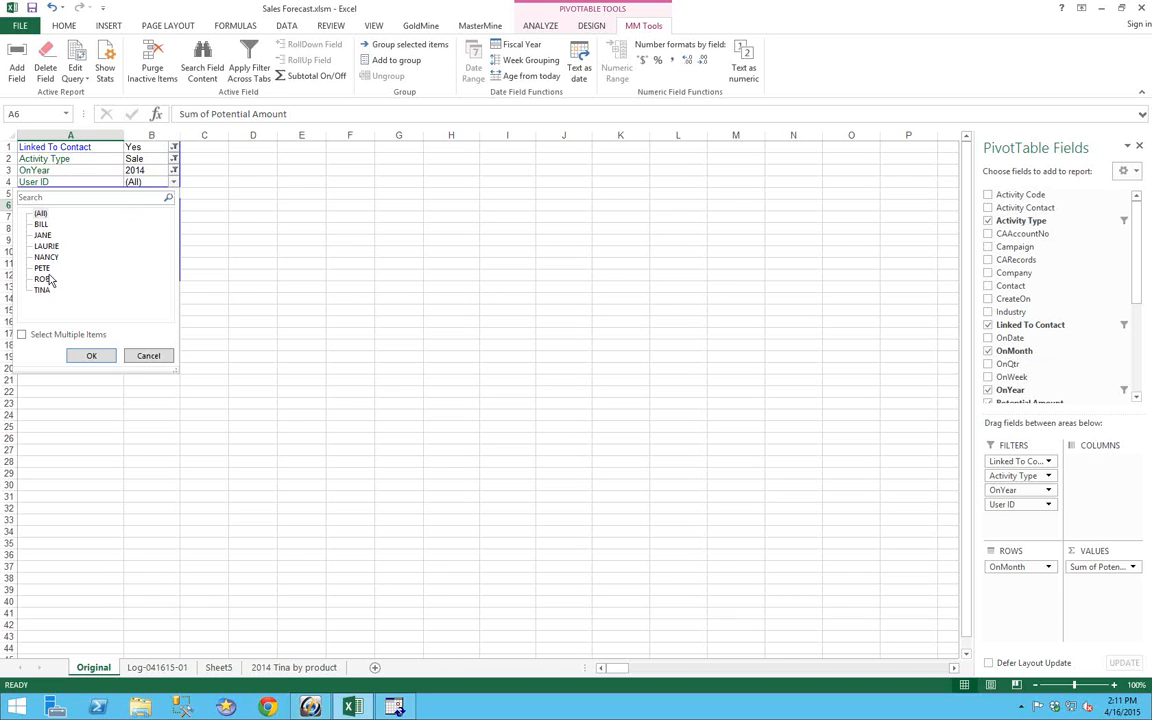
click(108, 356)
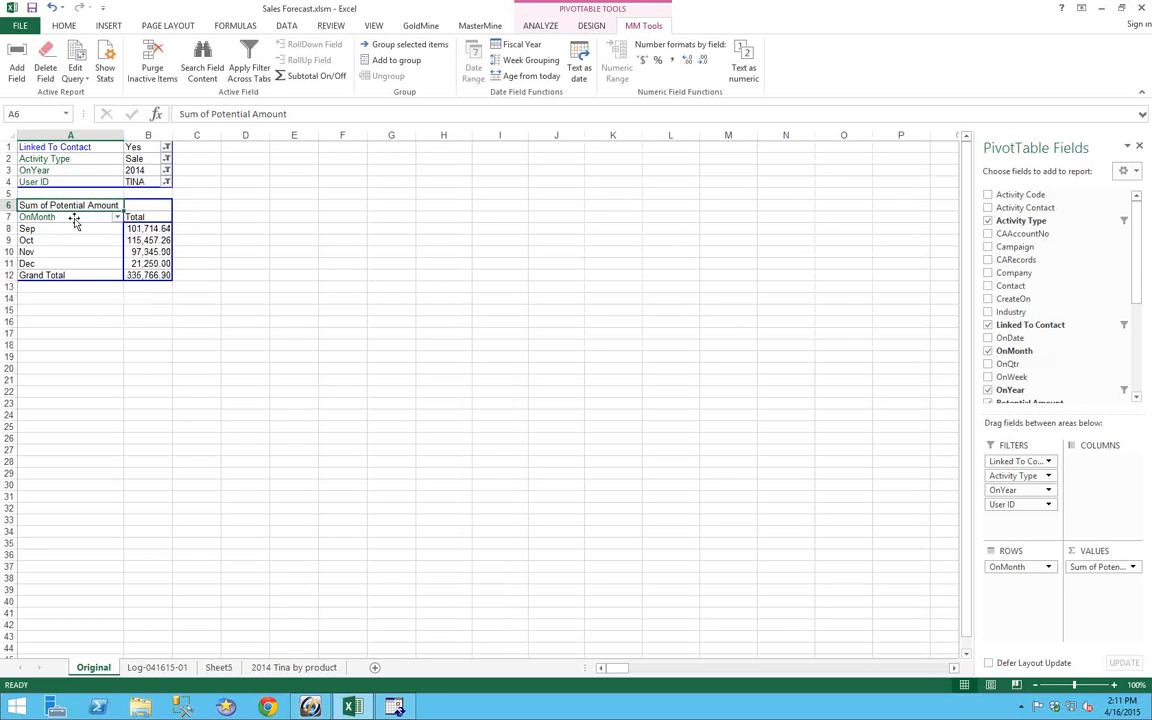
Step: Move OnMonth from the pivot table's rows to its report filters and filter it to Oct
mouse_move(74, 222)
mouse_down()
mouse_move(70, 182)
mouse_move(79, 198)
mouse_up()
click(166, 193)
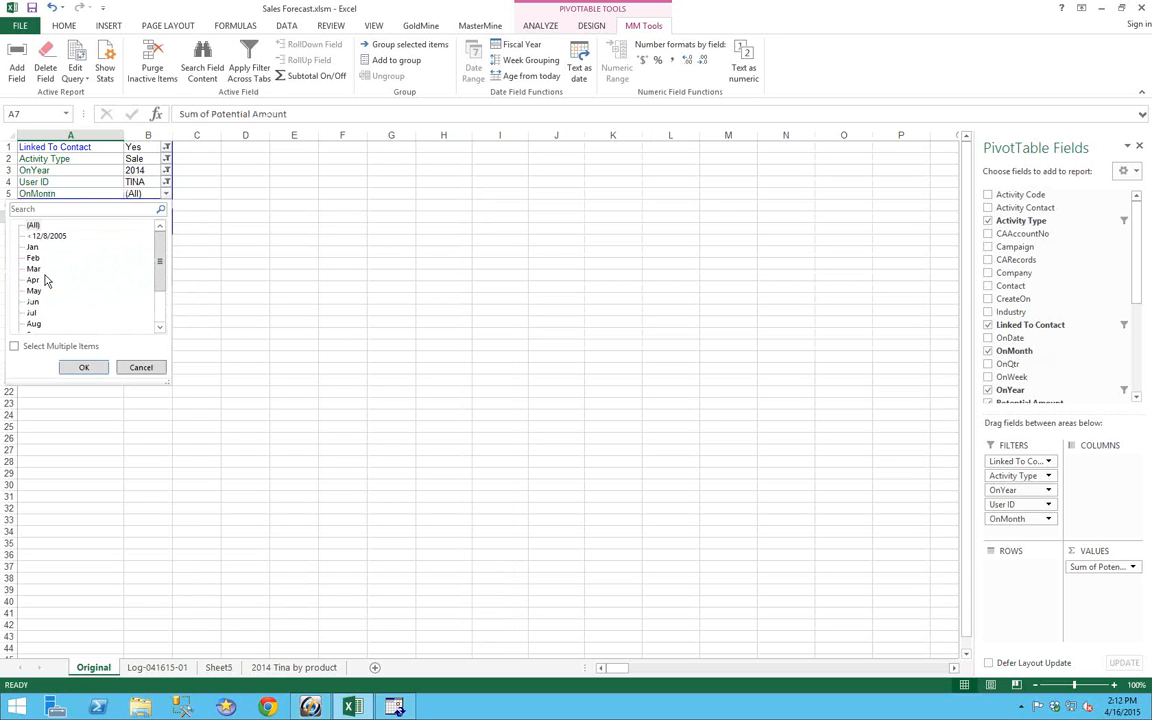
scroll(140, 260, down, 2)
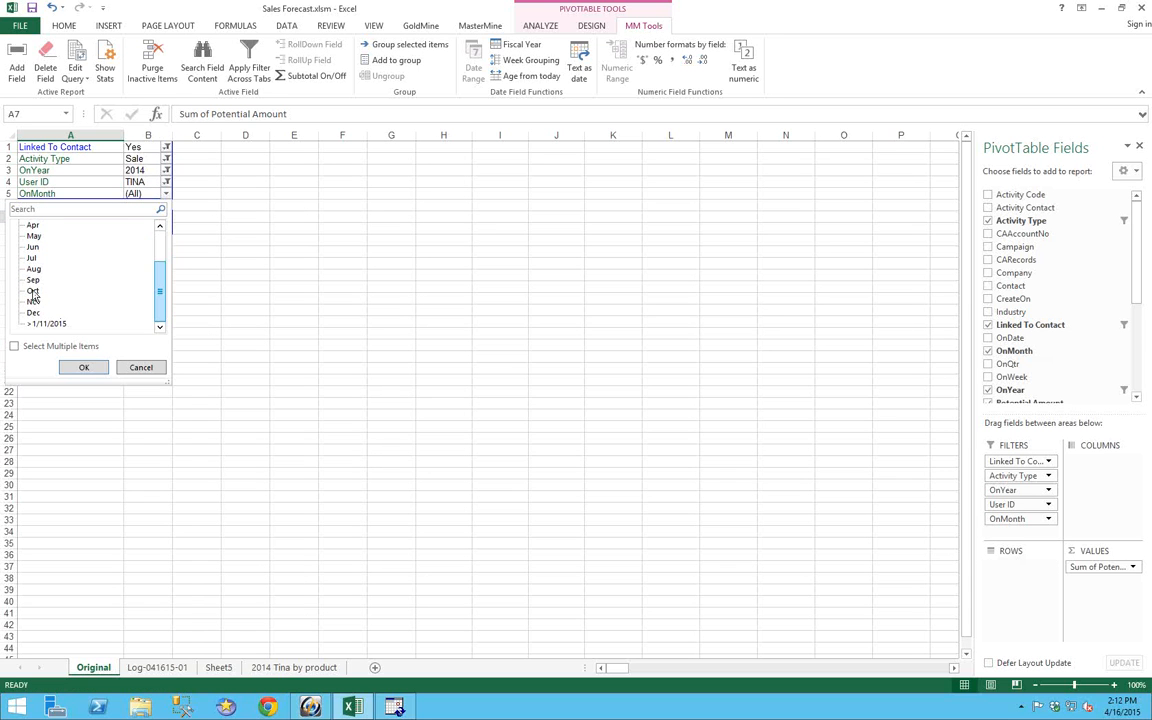
click(33, 291)
click(84, 367)
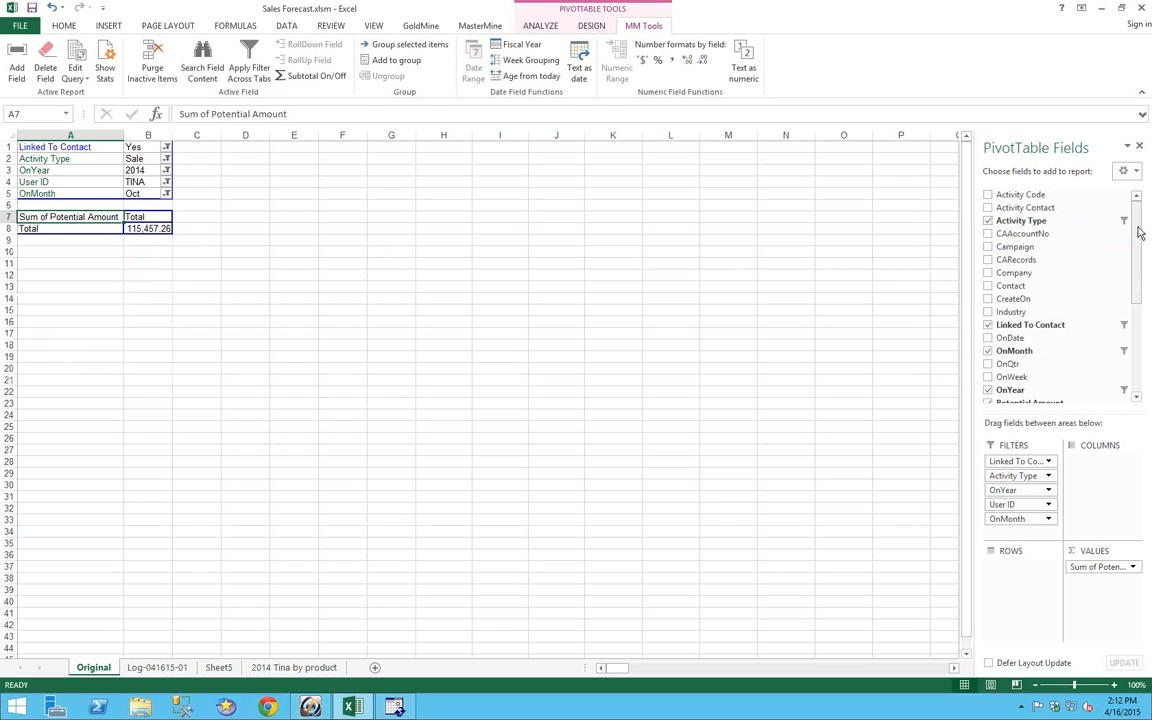
Step: Add the Company, Contact and Product fields to the pivot table's rows, in that order
mouse_move(1138, 232)
mouse_down()
mouse_move(1147, 343)
mouse_move(1134, 210)
mouse_up()
drag(1014, 272, 74, 224)
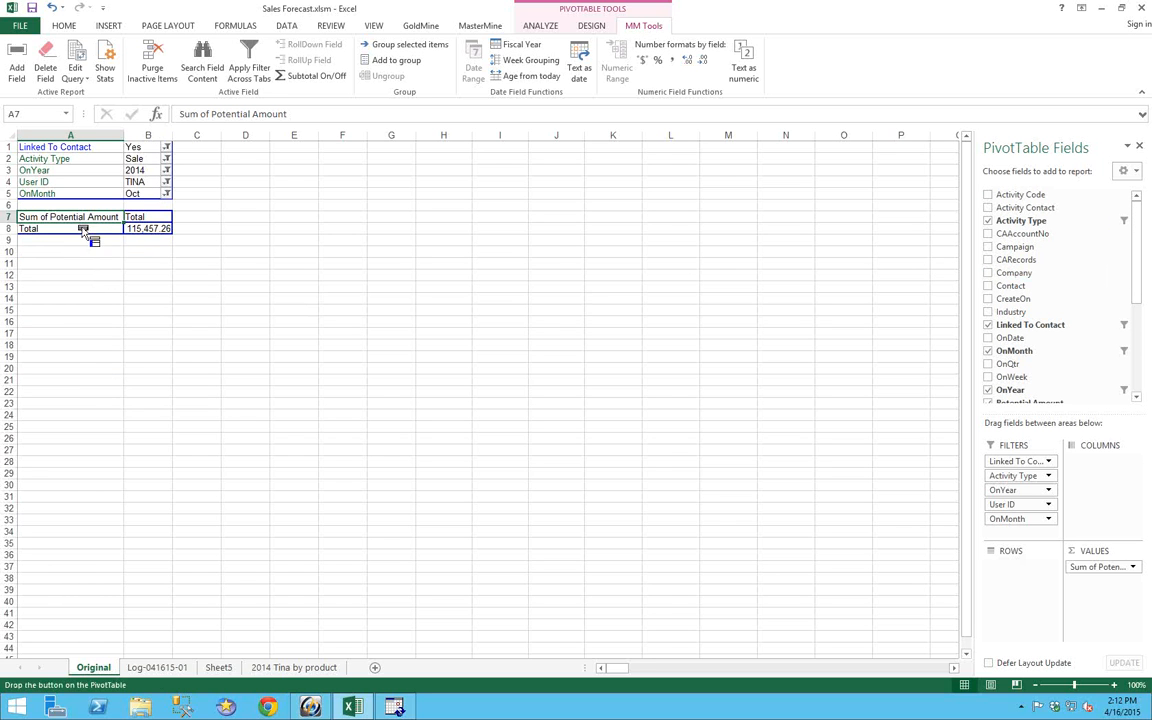
drag(1012, 286, 659, 266)
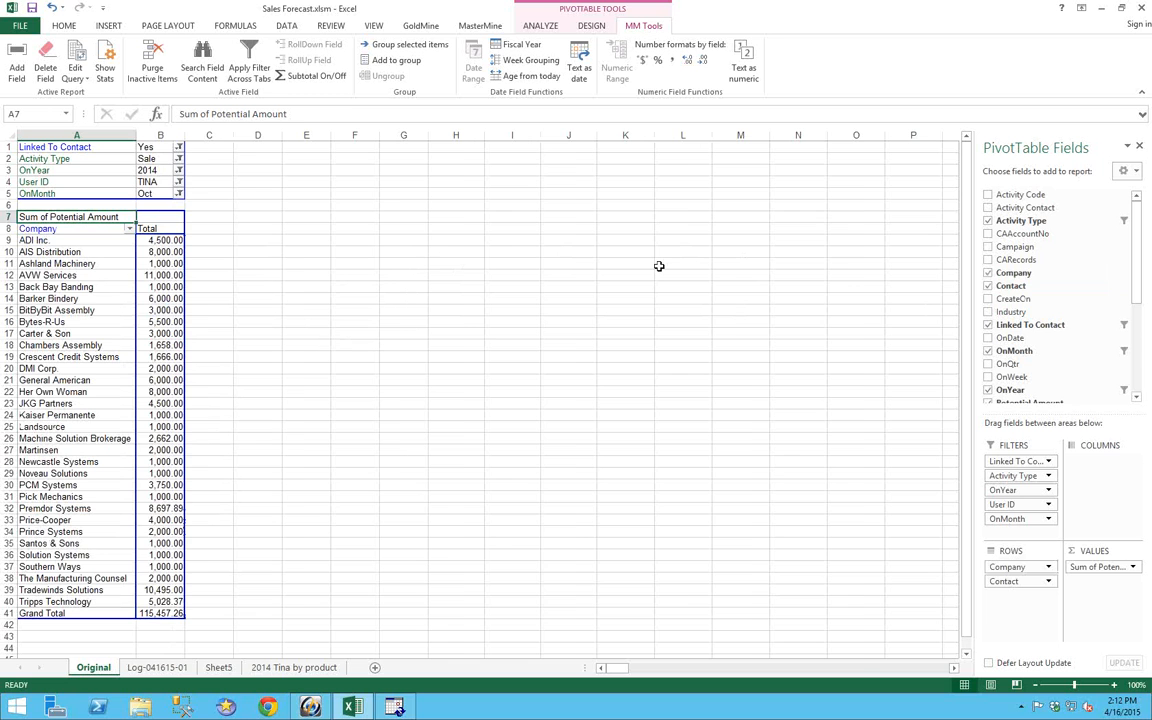
scroll(1088, 347, down, 2)
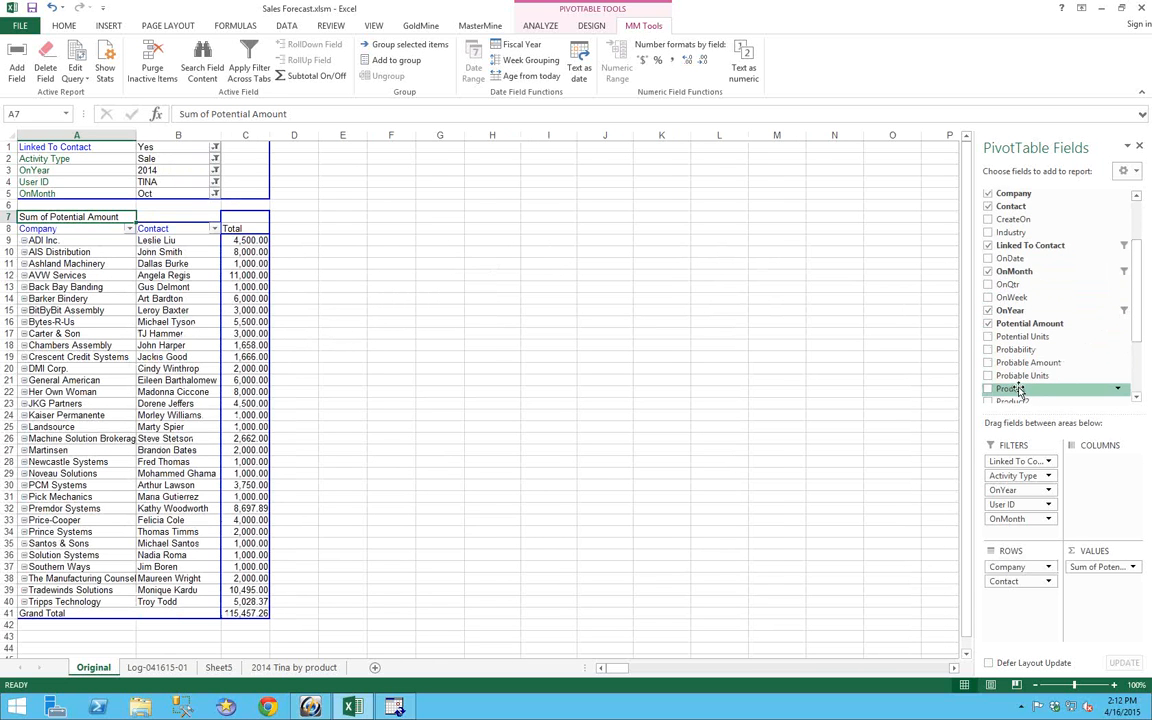
drag(1022, 388, 222, 308)
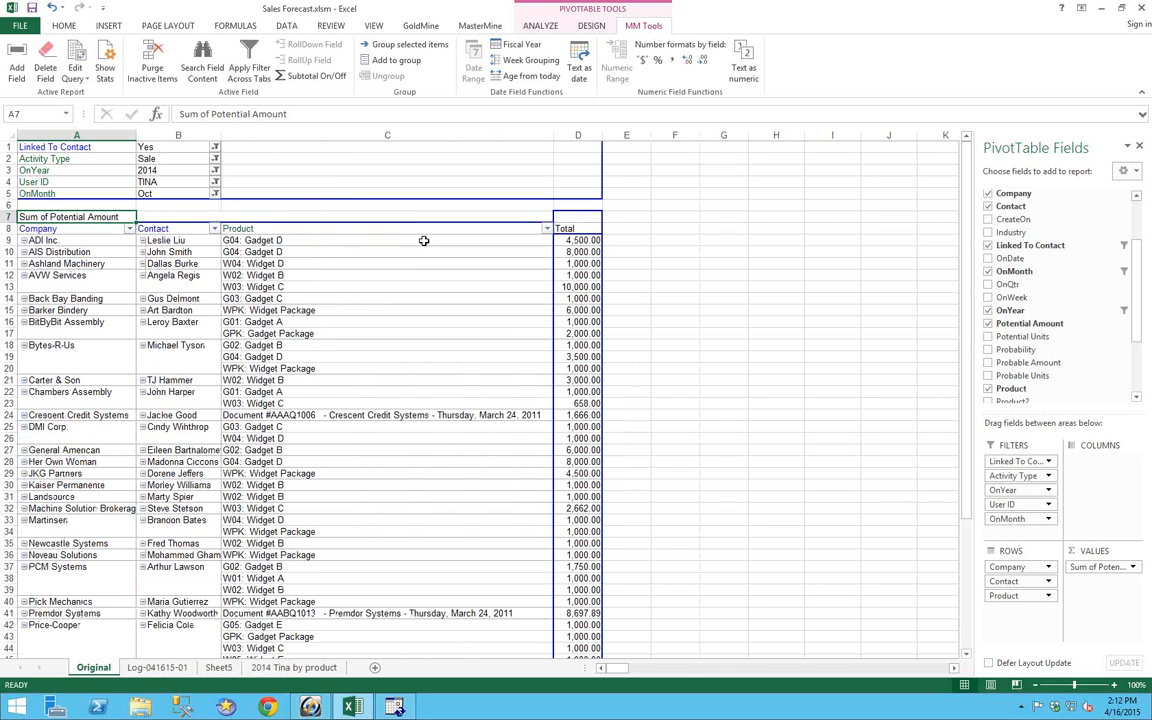
Step: Add the CANotes field from the CA (Cal) table to the report's query as a text field
click(580, 240)
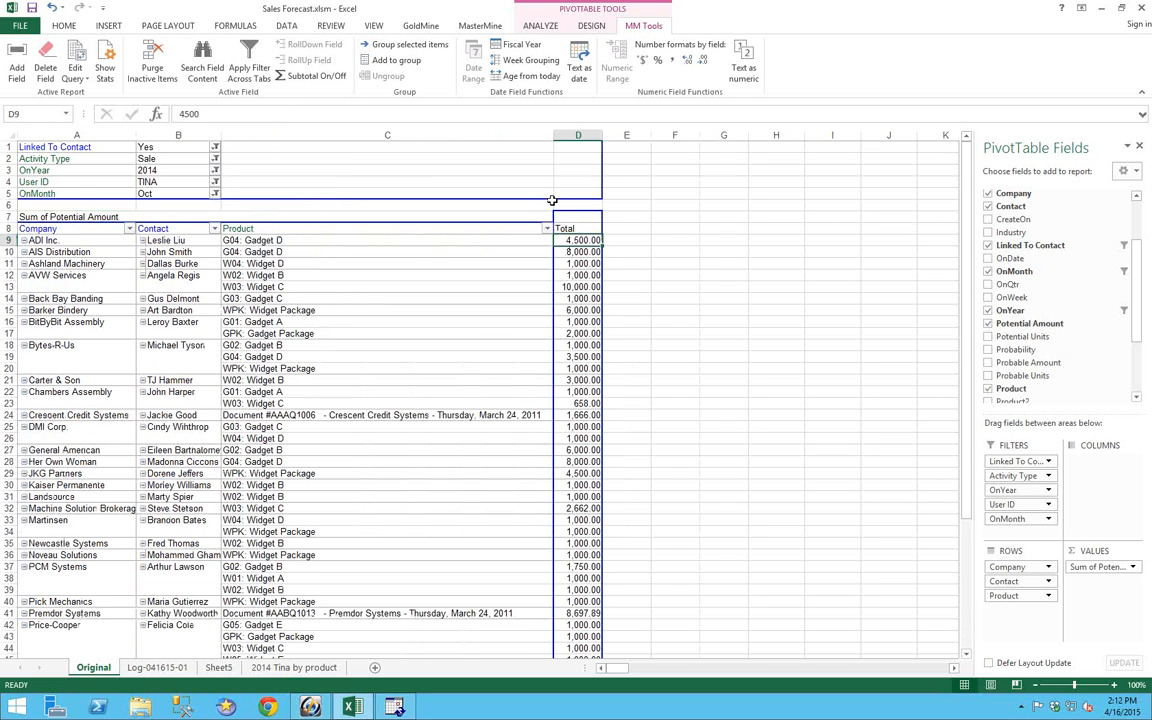
click(17, 57)
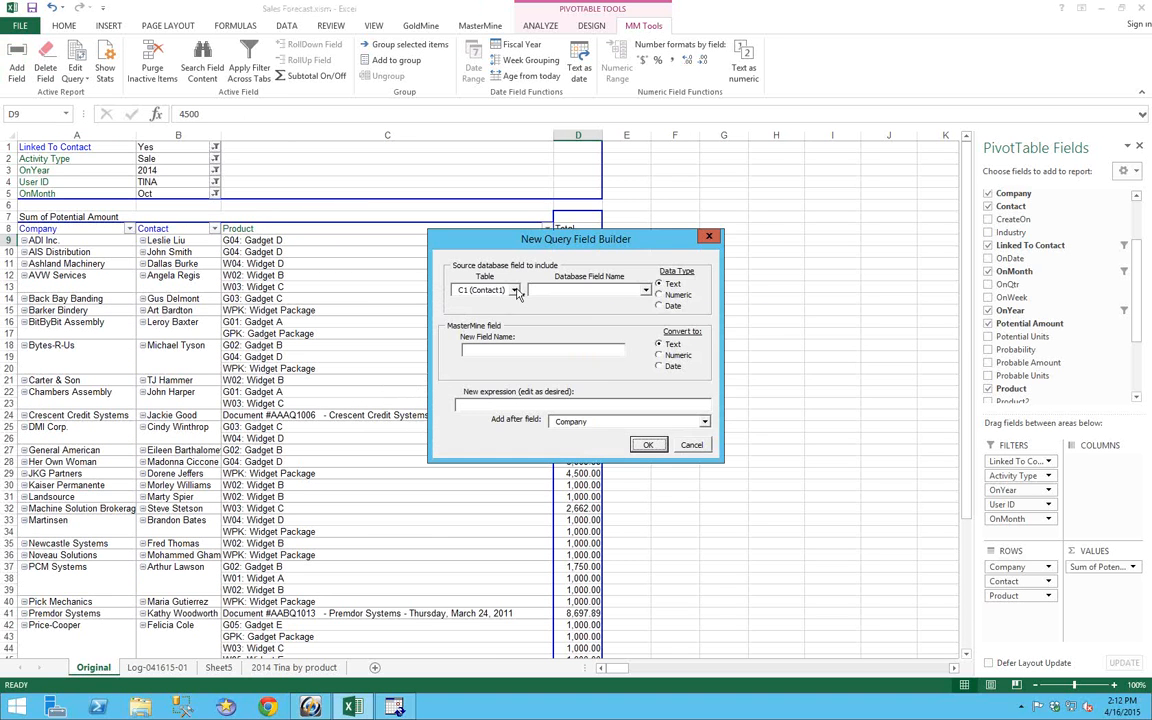
click(515, 291)
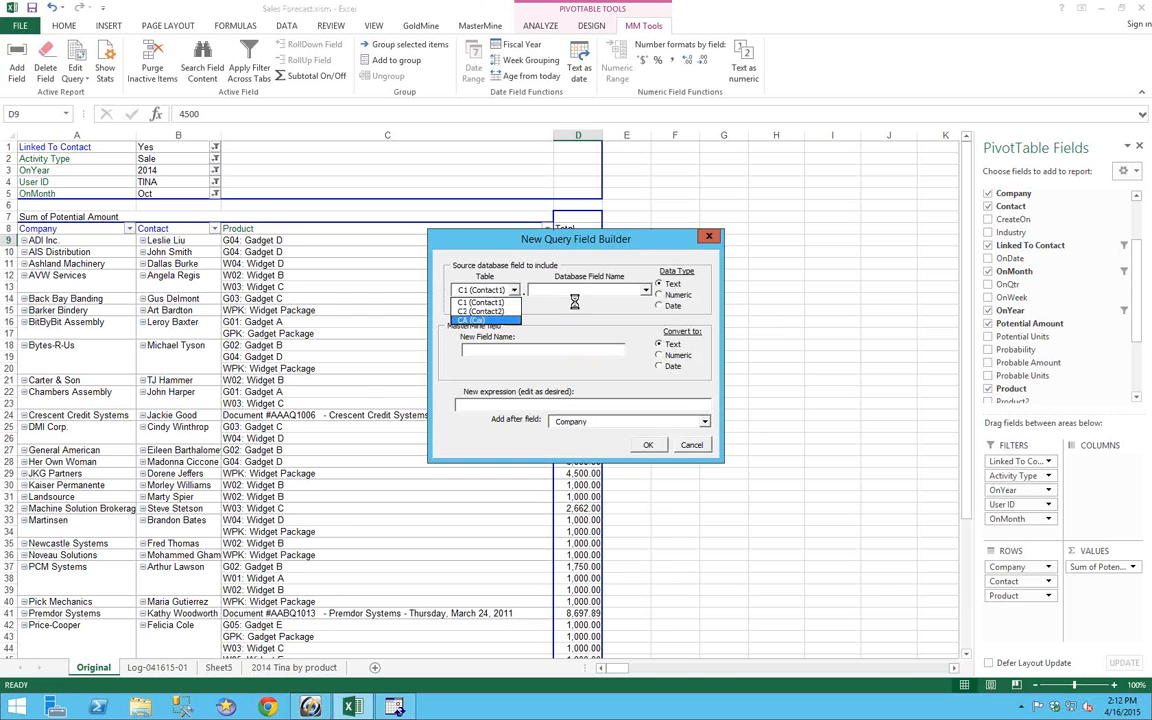
click(478, 320)
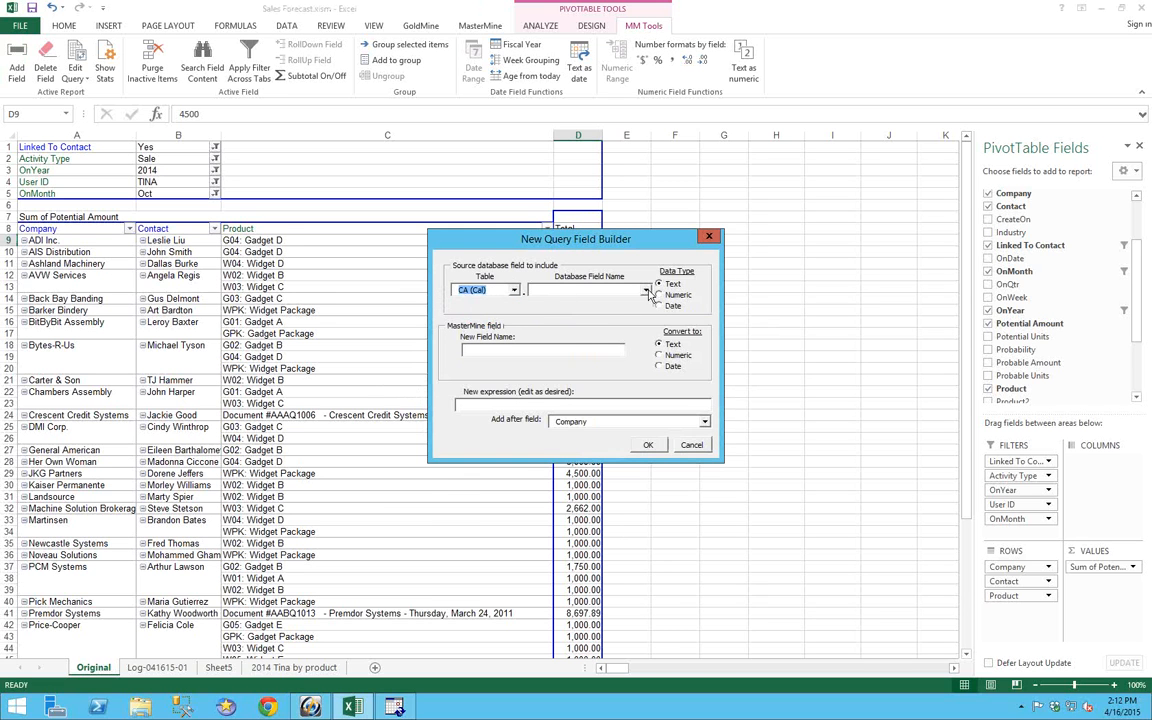
click(646, 290)
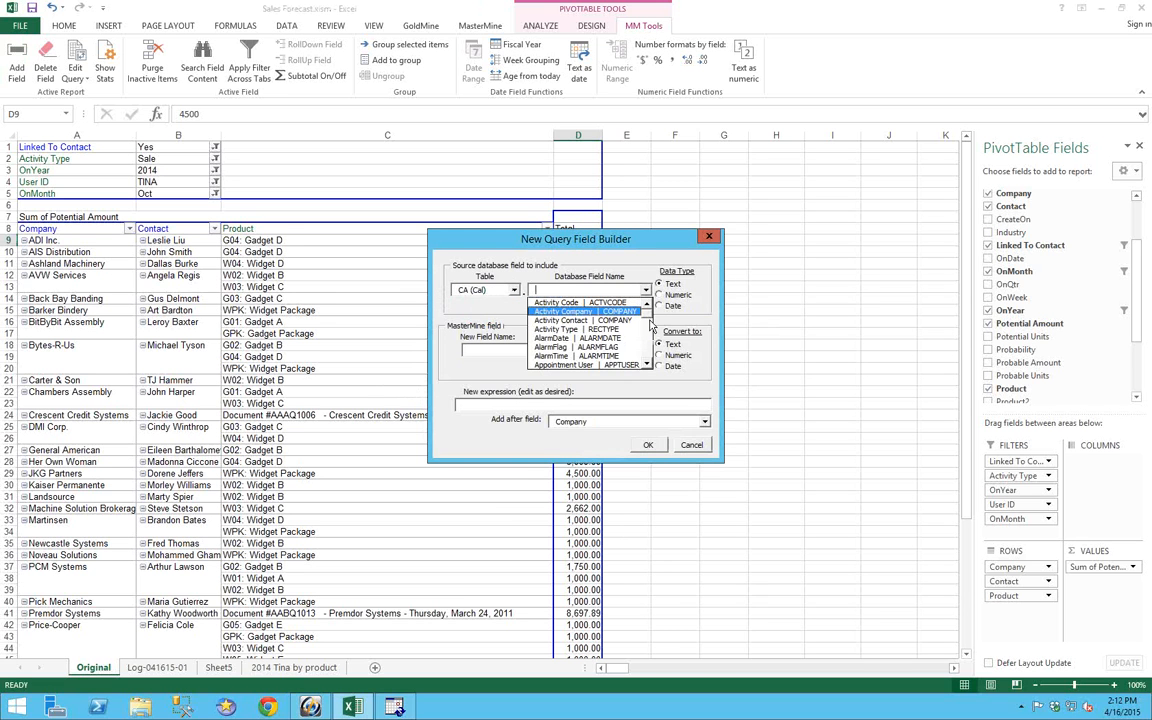
drag(650, 320, 652, 332)
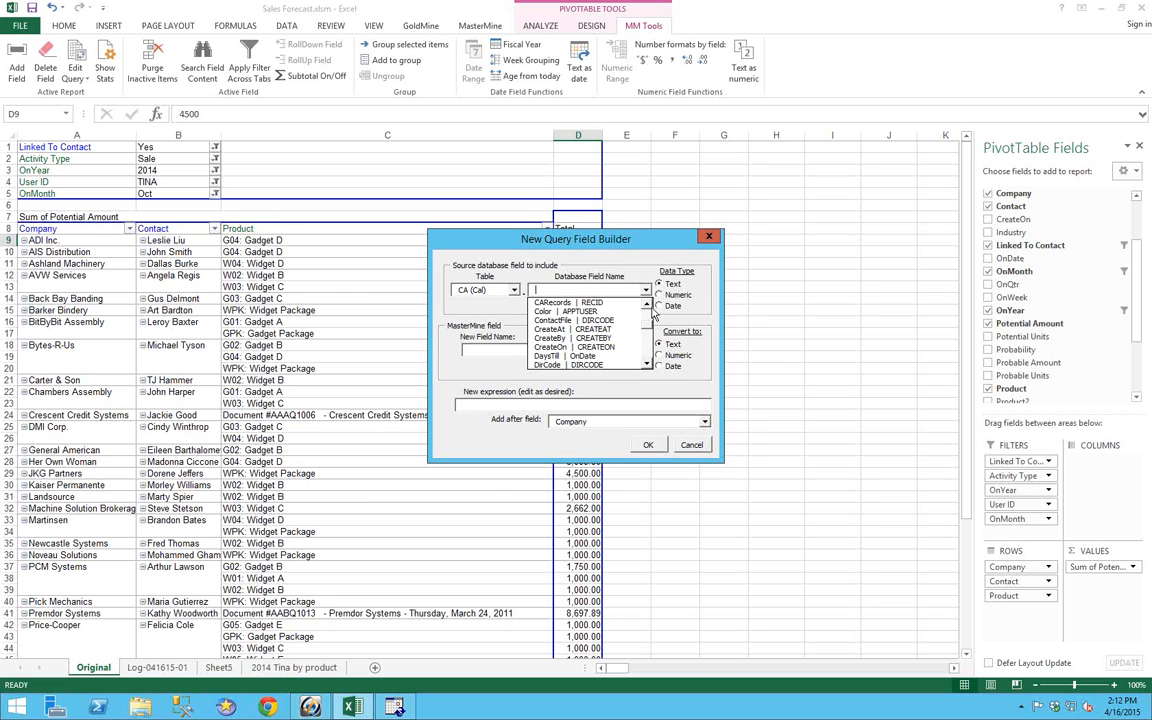
scroll(624, 316, up, 1)
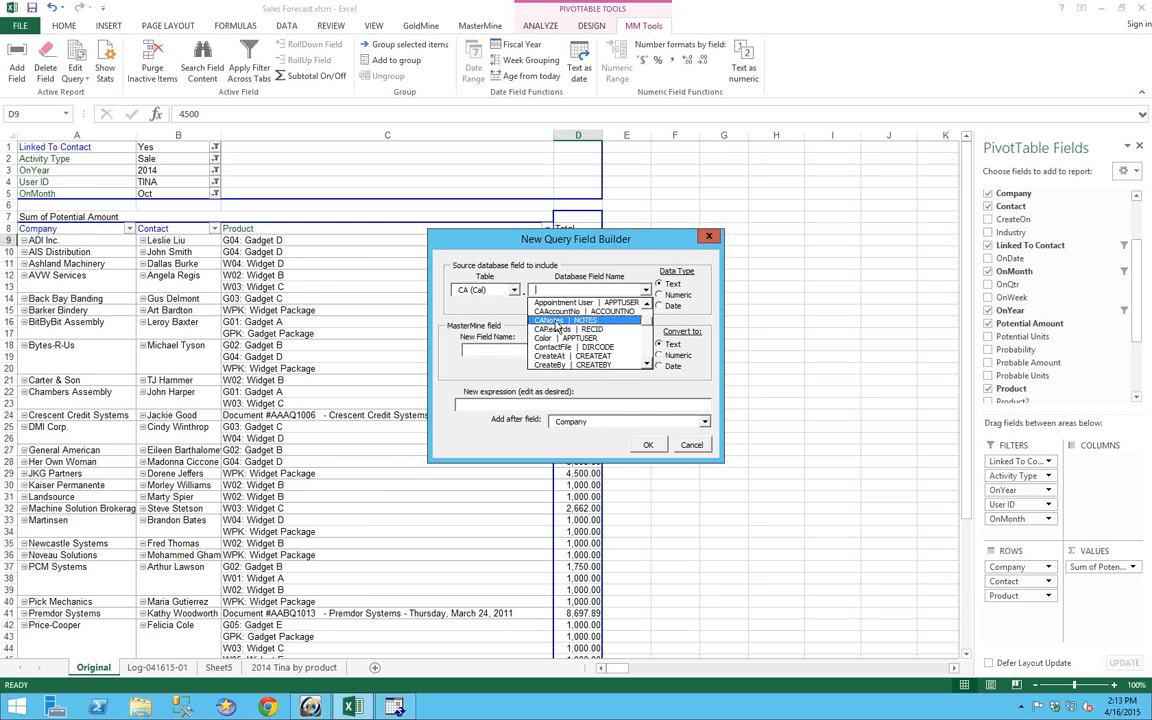
click(557, 320)
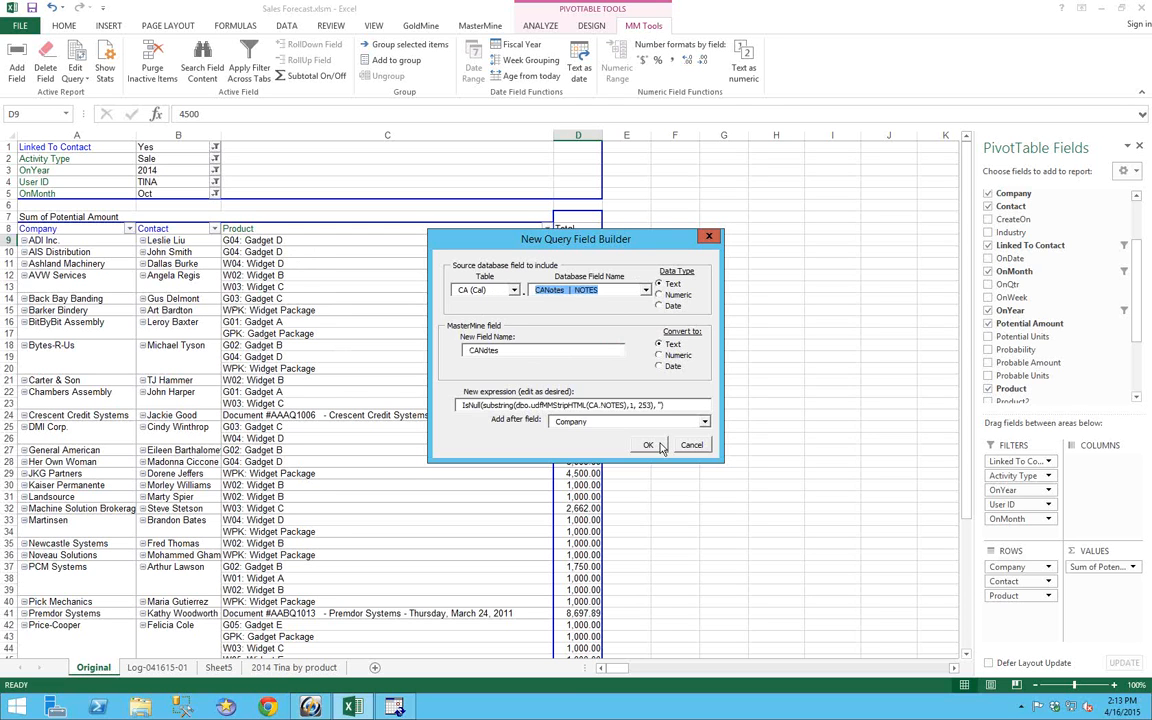
click(648, 444)
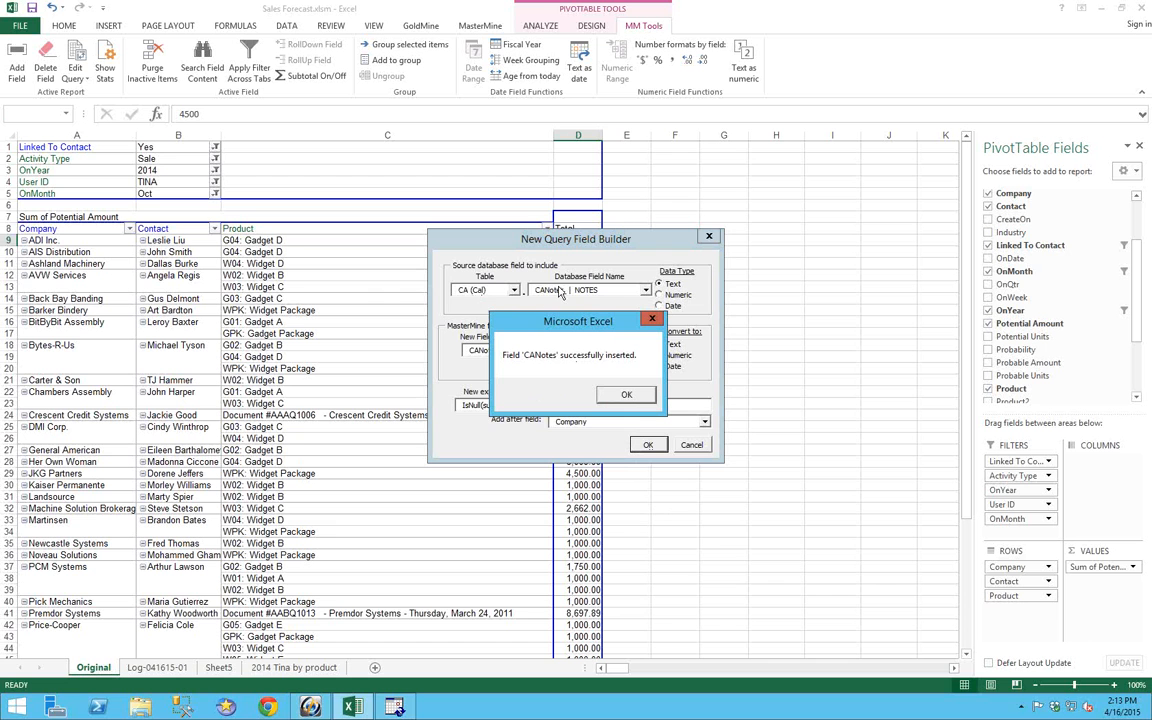
click(625, 393)
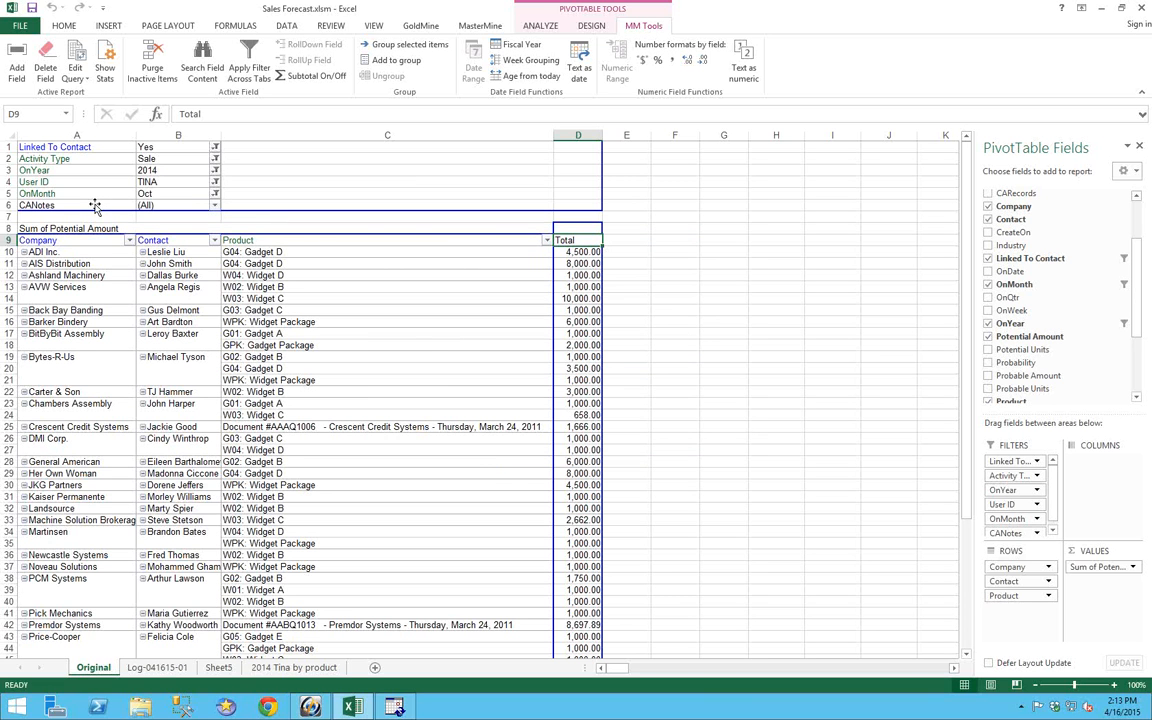
Step: Move CANotes from the report filters to the pivot table's rows after Product and check its column for notes
drag(96, 205, 531, 303)
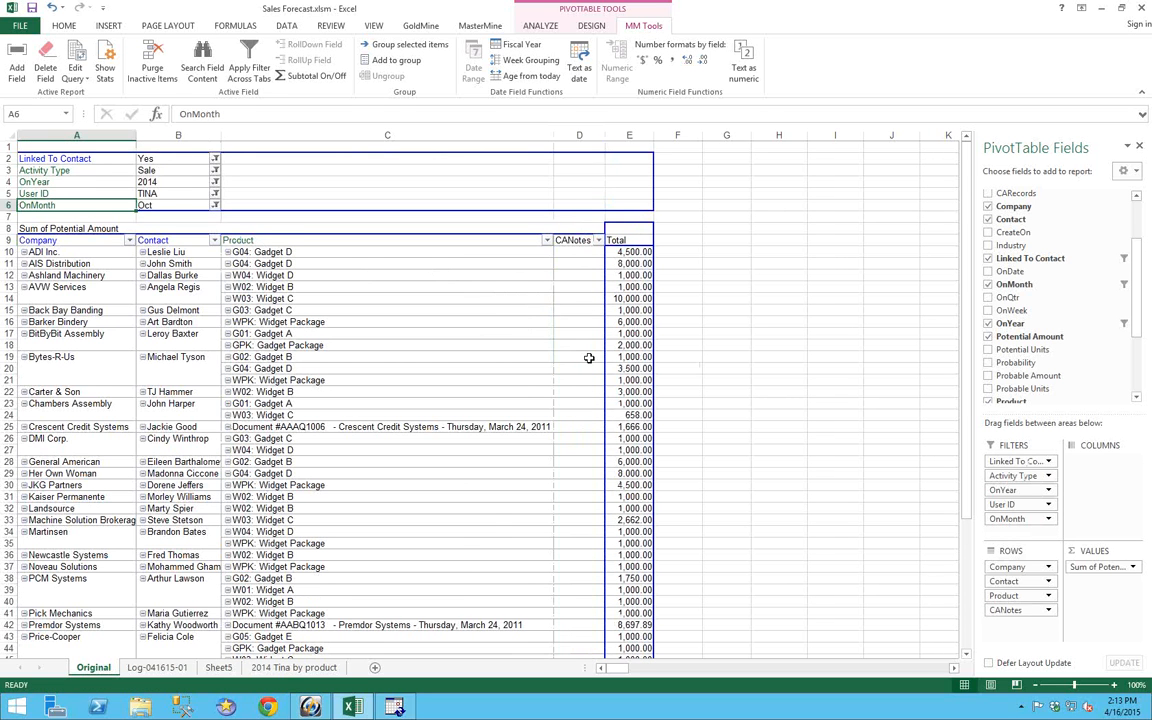
scroll(589, 357, down, 1)
scroll(589, 357, down, 5)
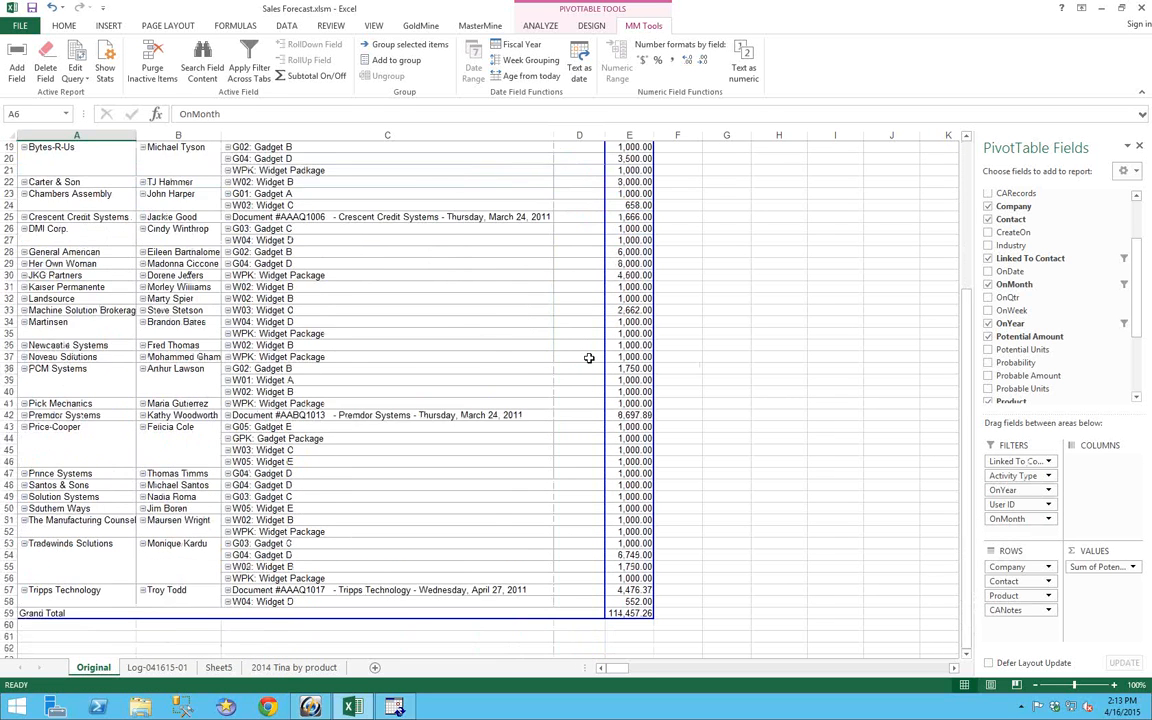
scroll(589, 357, up, 5)
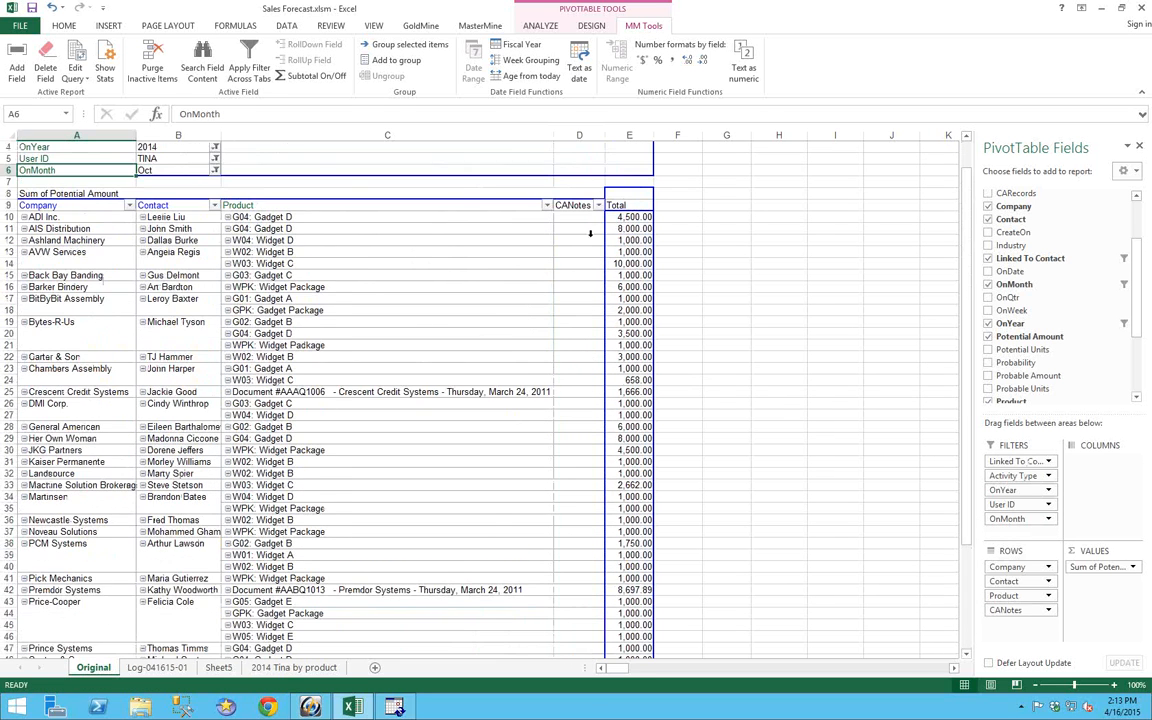
Step: Drill down into ADI Inc.'s G04: Gadget D amount and open that sale activity for editing in GoldMine
click(640, 217)
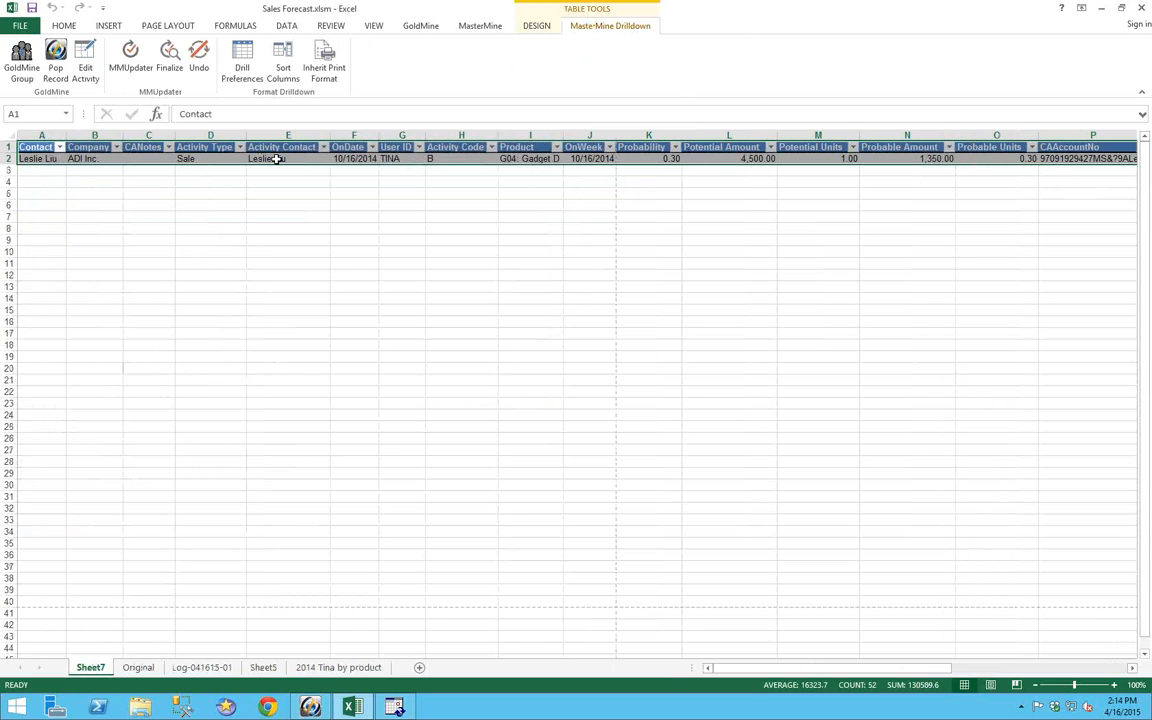
click(276, 159)
click(85, 62)
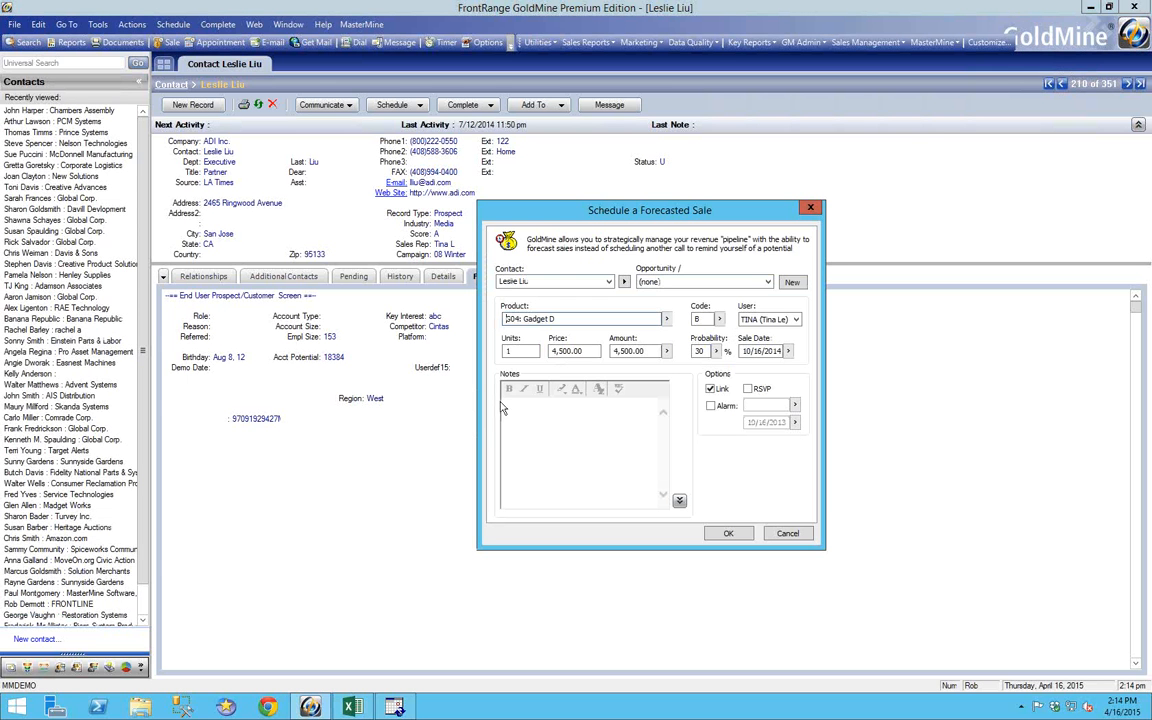
Step: Enter "These are some notes." as the forecasted sale's notes and save the activity
click(518, 408)
text(Th)
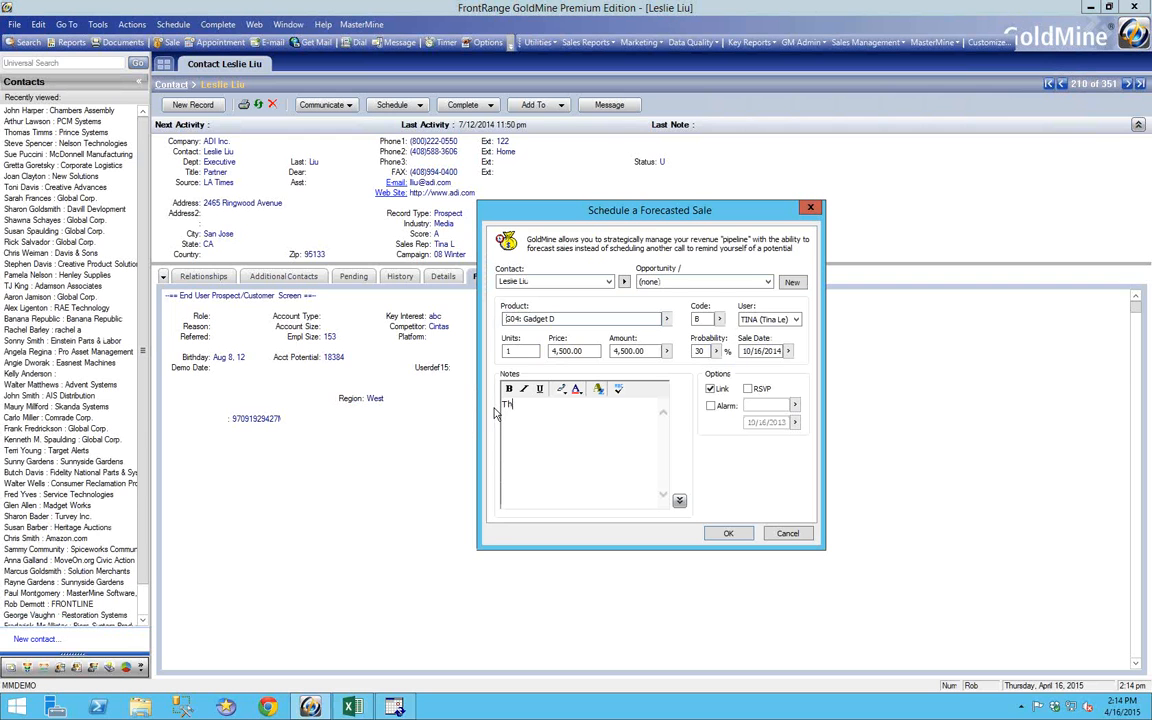
text(esea re some notes.)
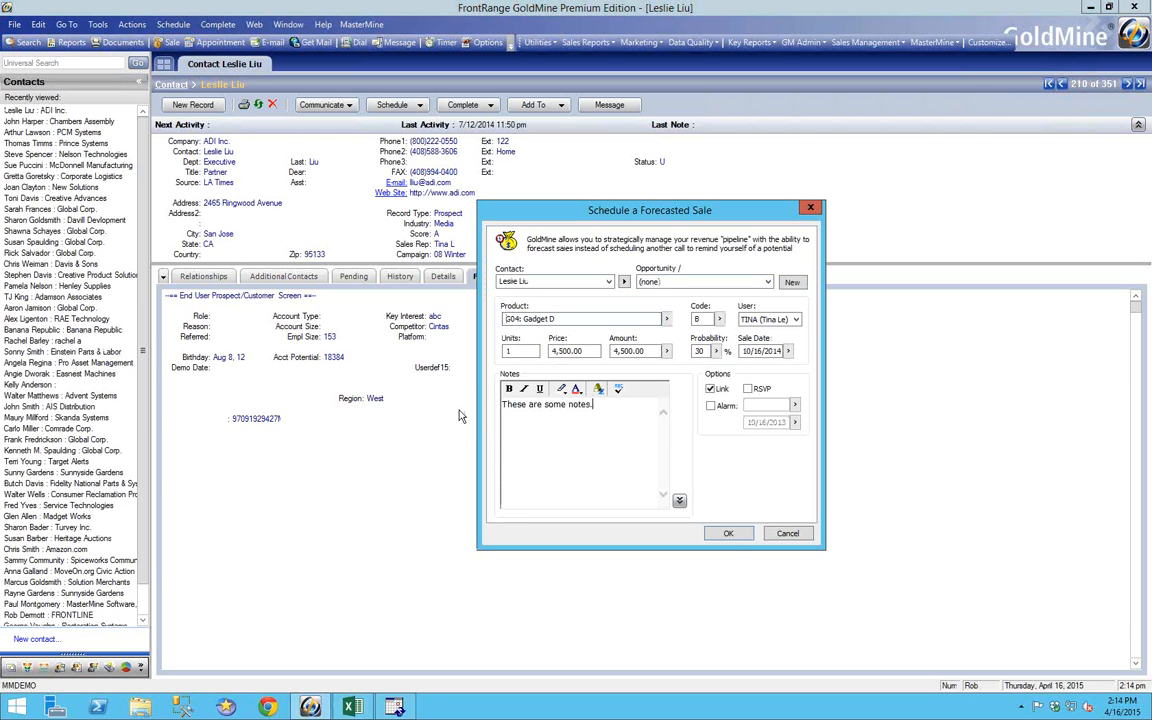
click(729, 533)
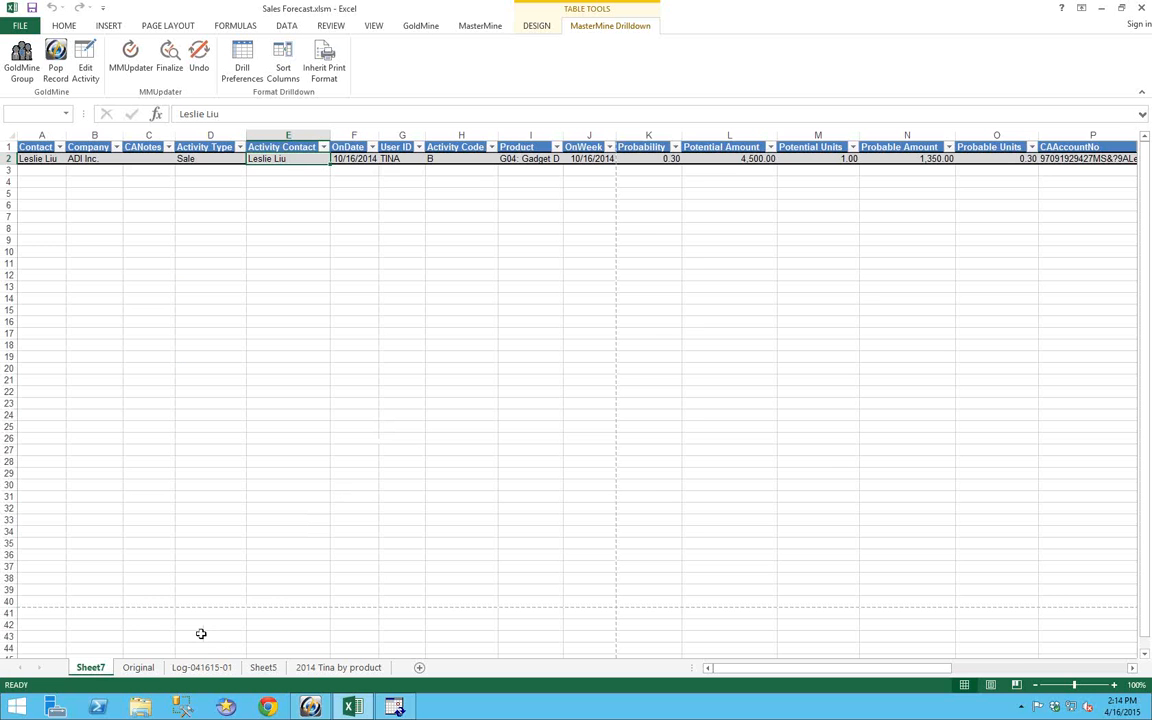
Step: Return to the Original sheet and refresh all the workbook's data with MasterMine
click(138, 667)
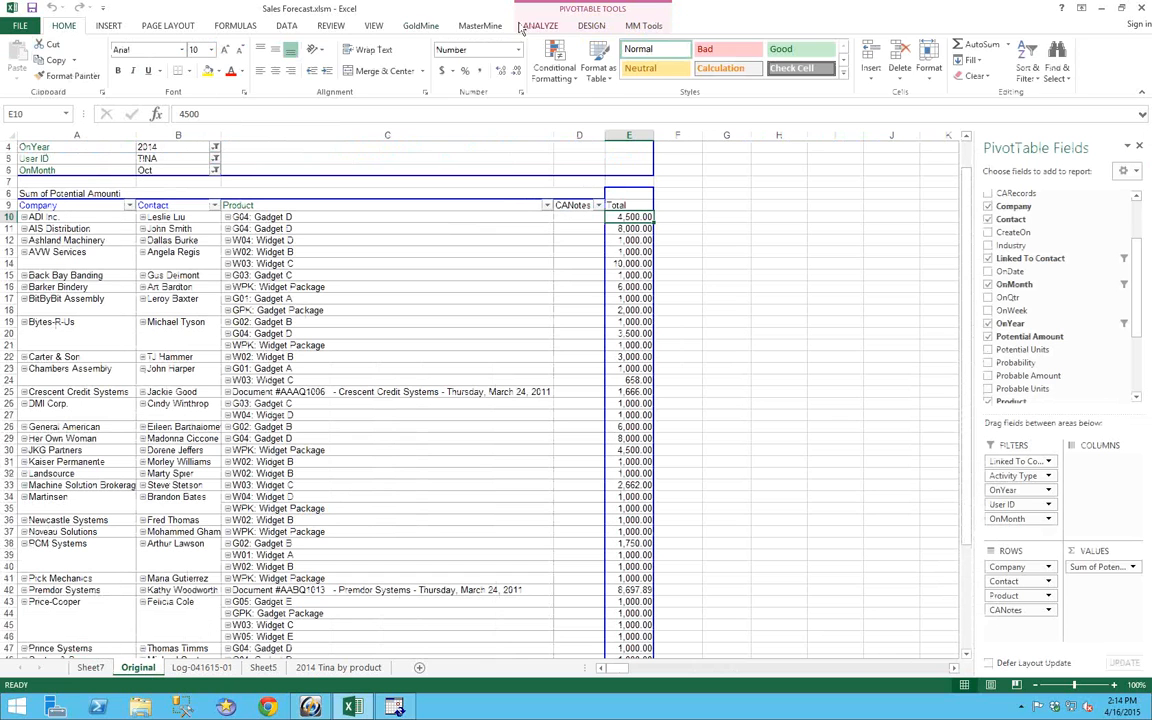
click(470, 25)
click(29, 62)
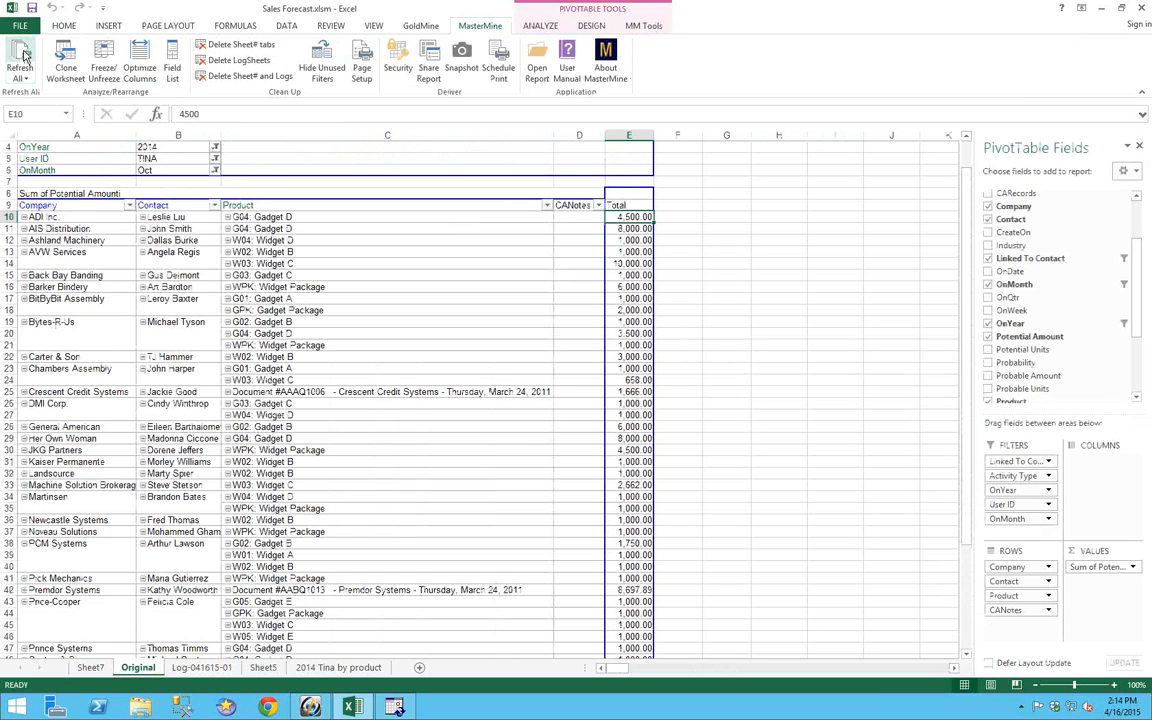